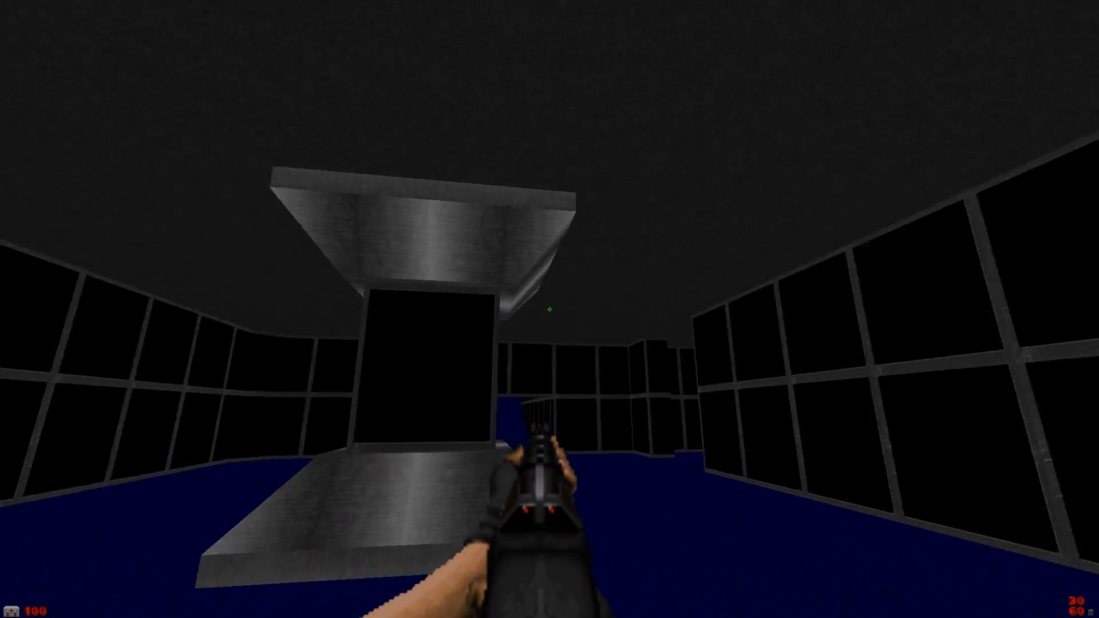
pyautogui.press('a')
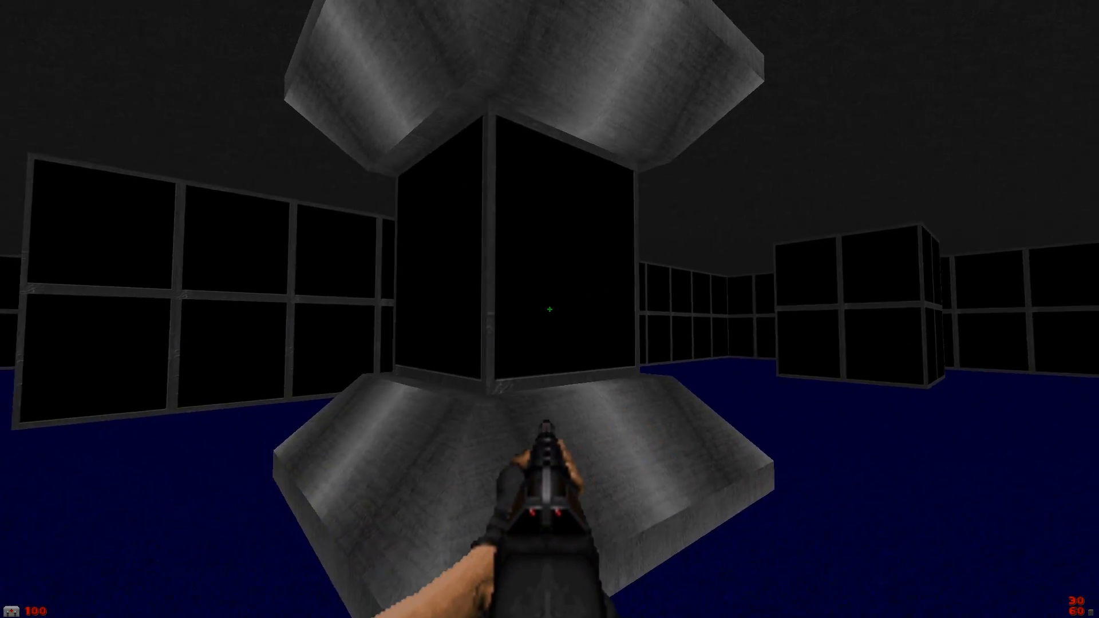
pyautogui.press('w')
pyautogui.press('w')
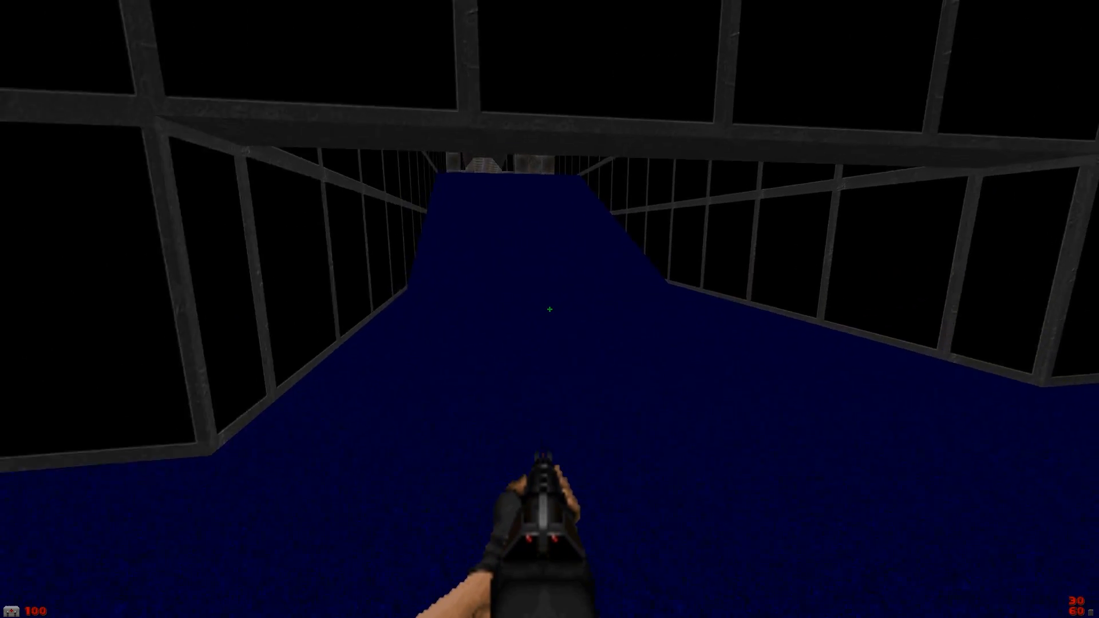
pyautogui.press('w')
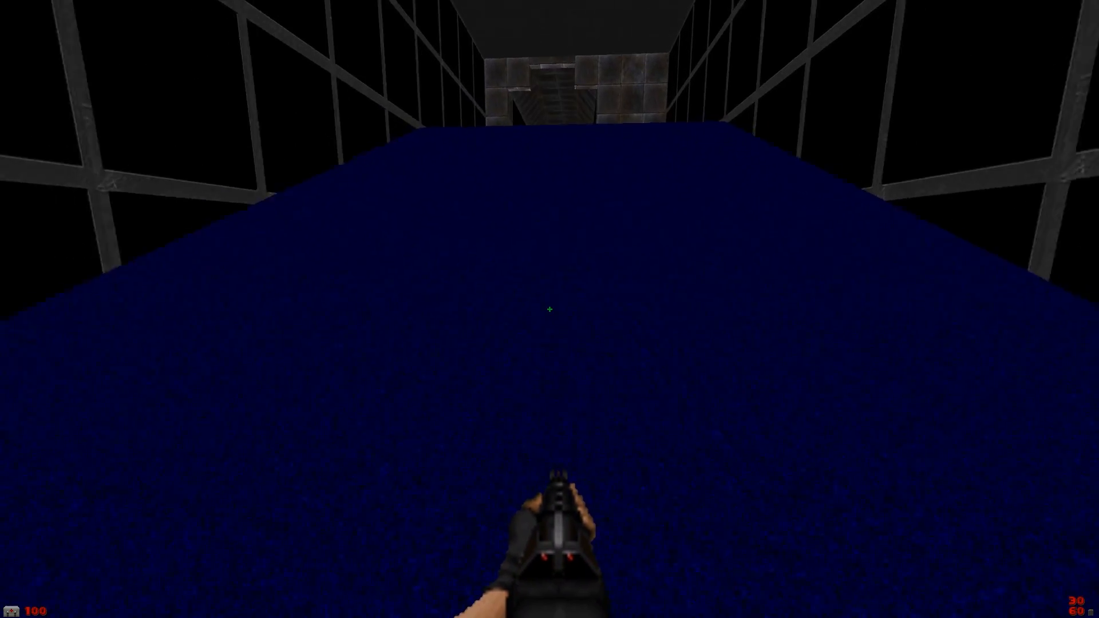
pyautogui.press('w')
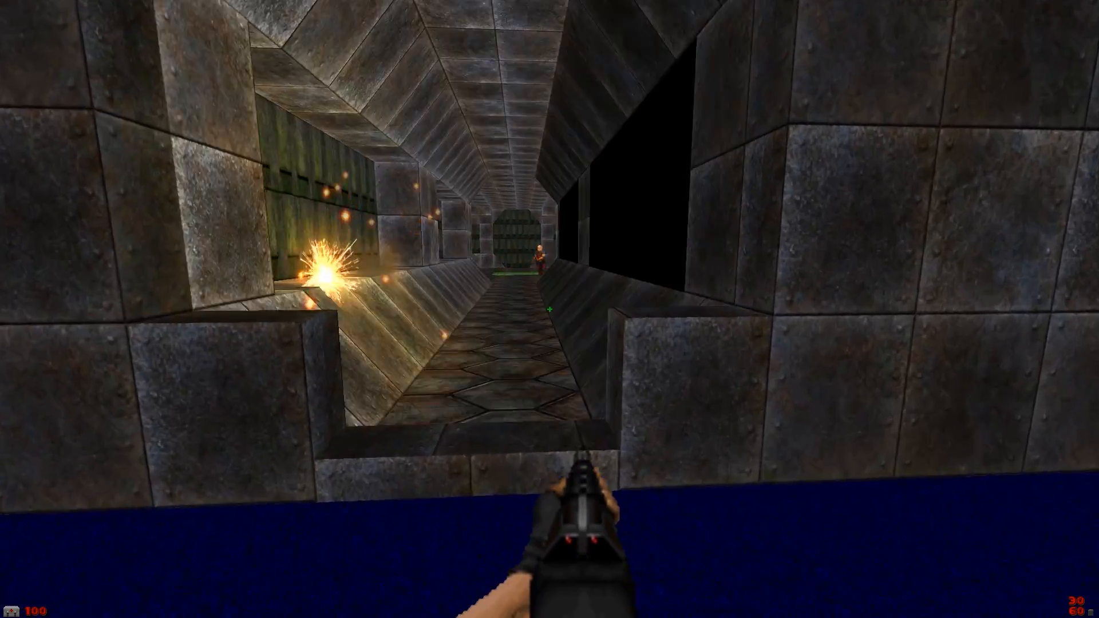
pyautogui.click(549, 309)
pyautogui.press('w')
pyautogui.click(550, 309)
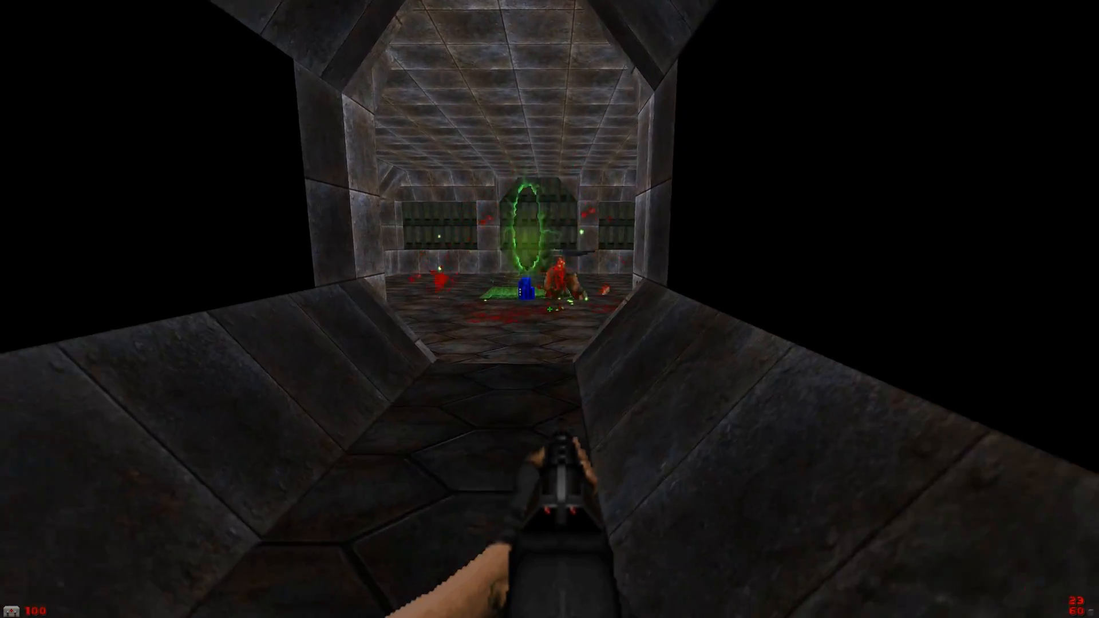
pyautogui.press('w')
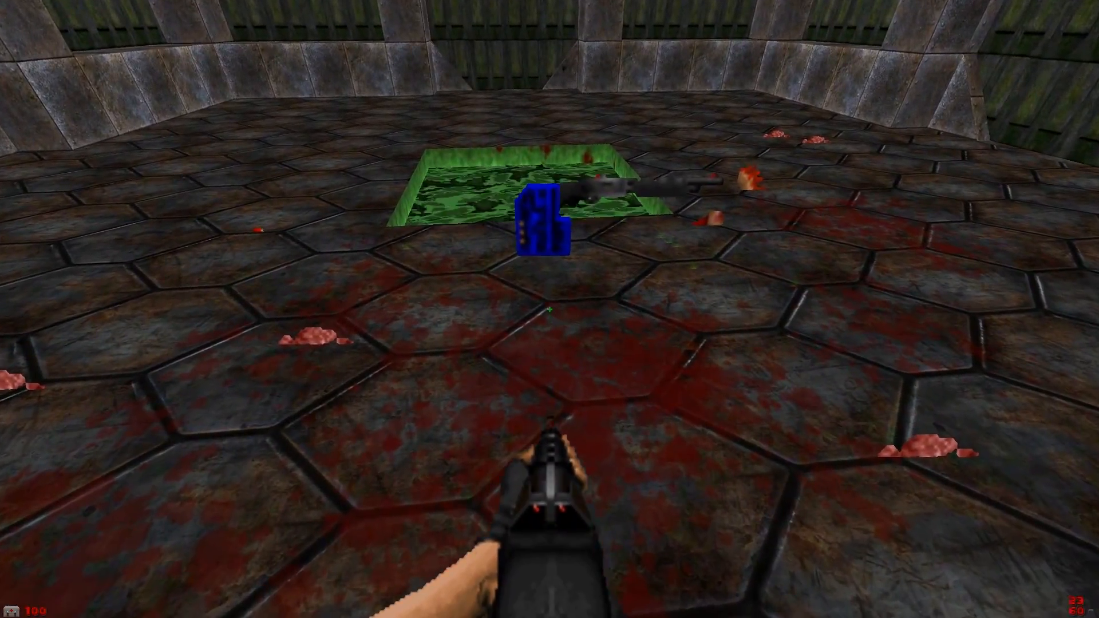
pyautogui.press('w')
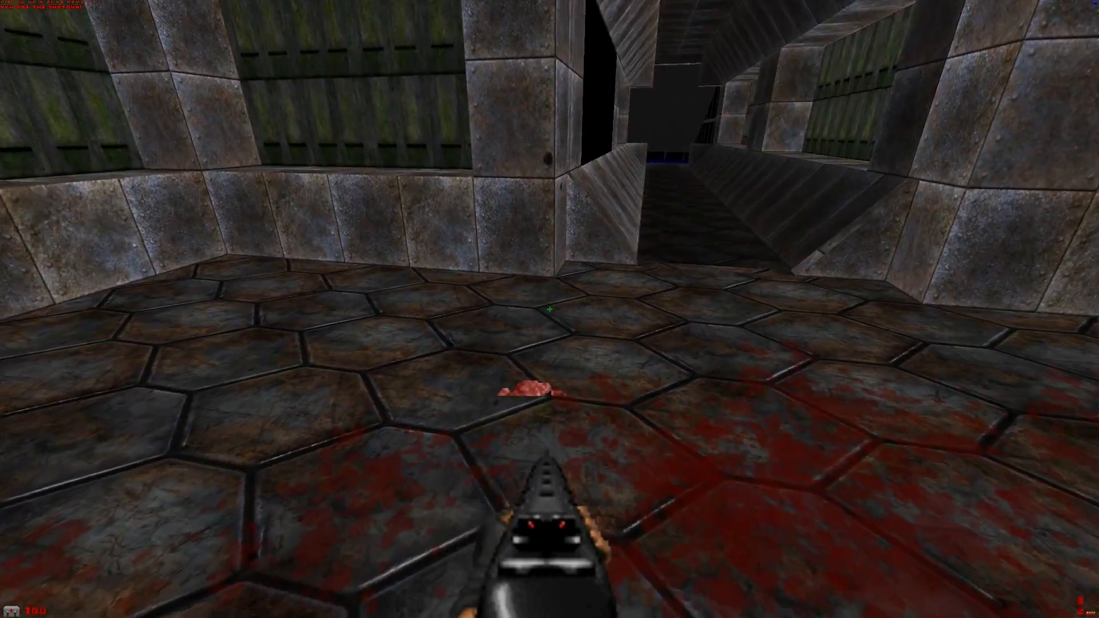
pyautogui.press('w')
pyautogui.press('w')
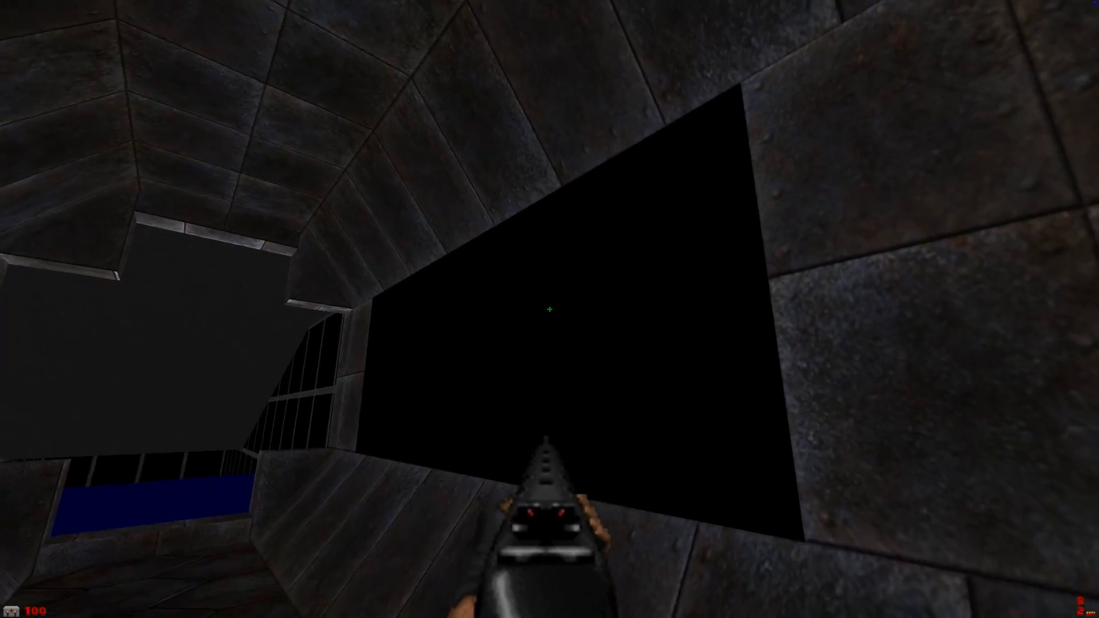
pyautogui.press('w')
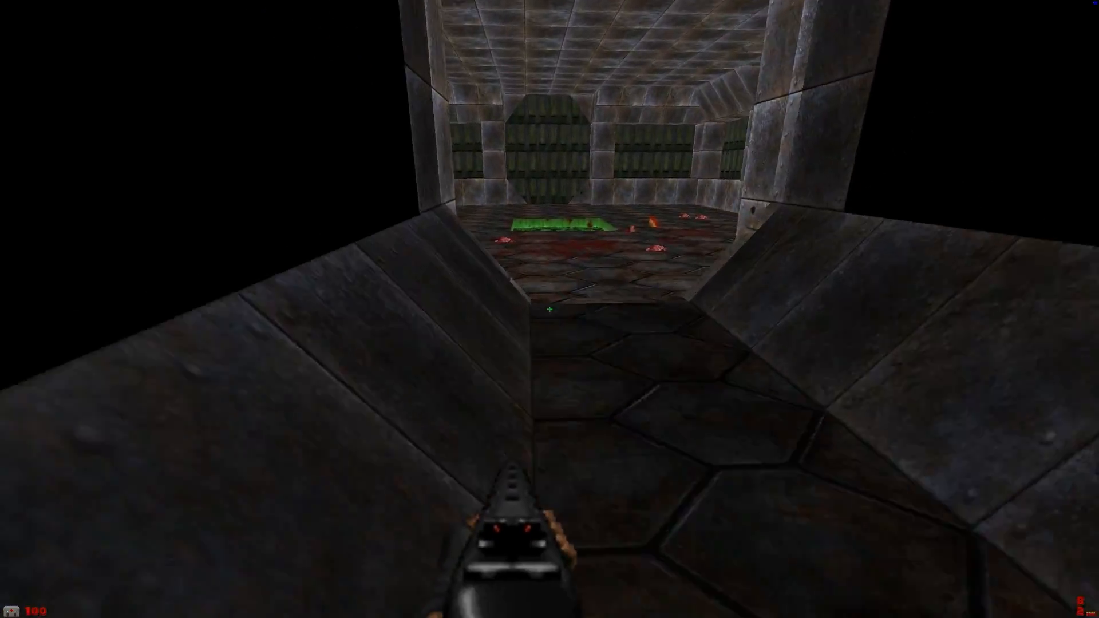
pyautogui.press('w')
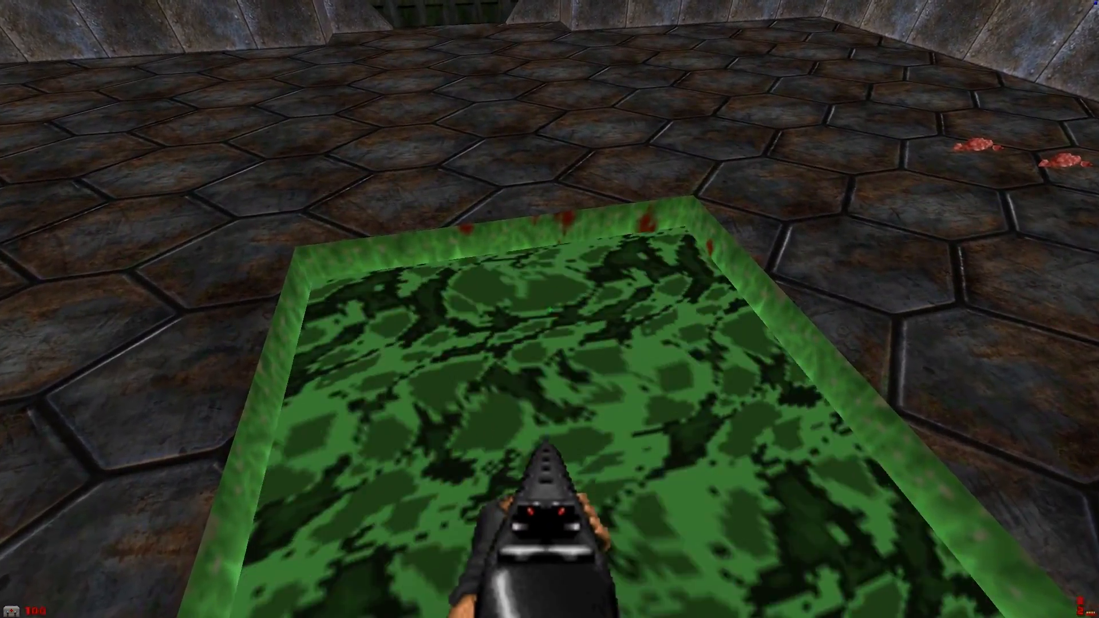
pyautogui.press('w')
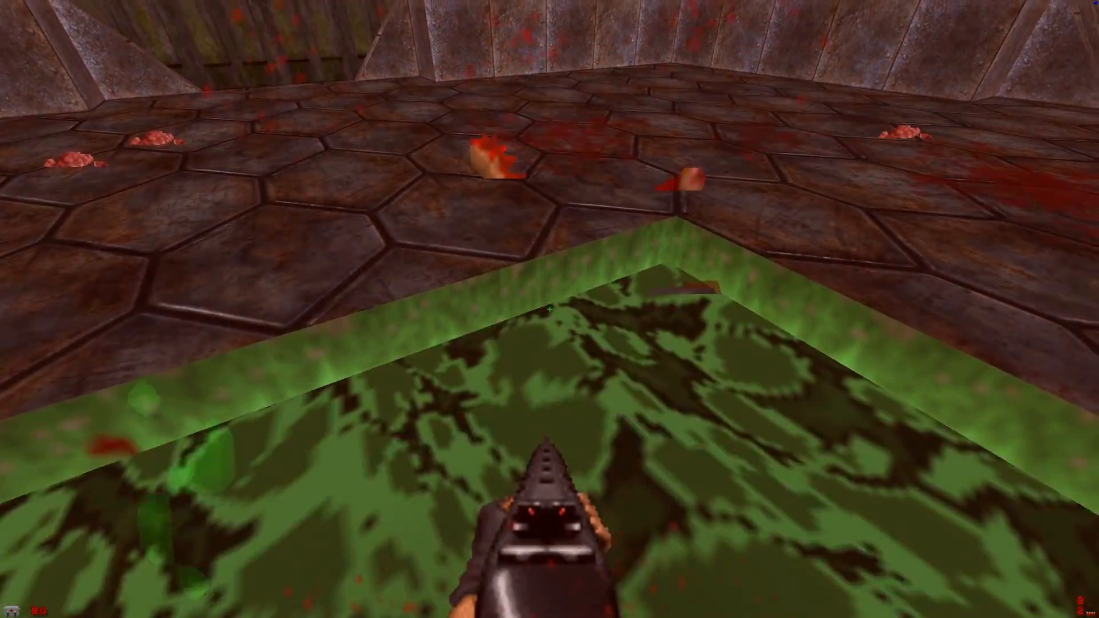
pyautogui.press('w')
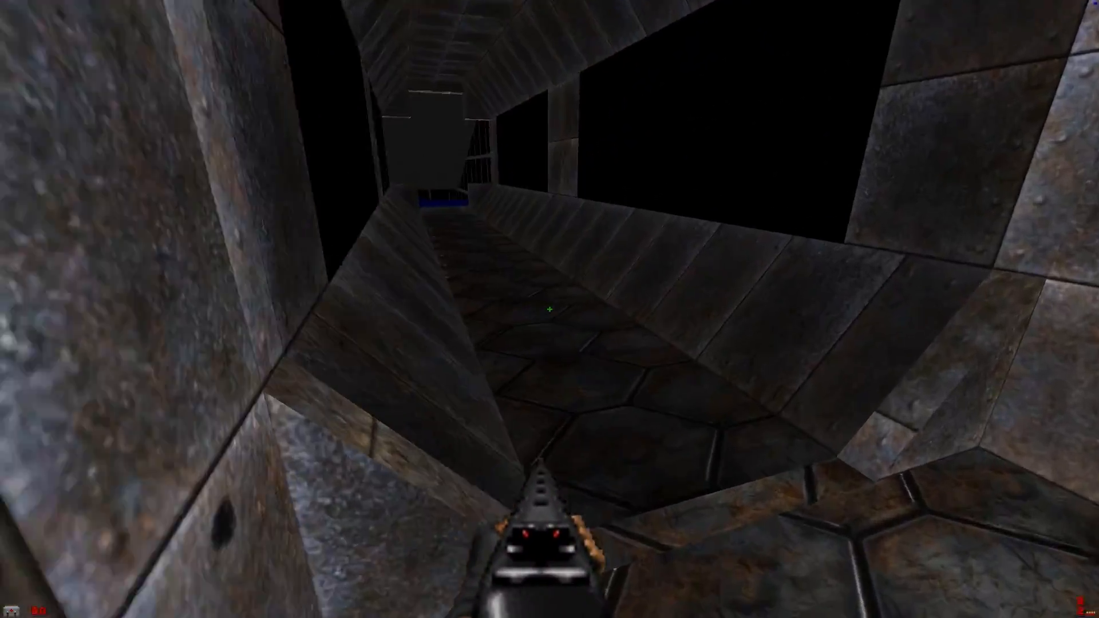
pyautogui.press('w')
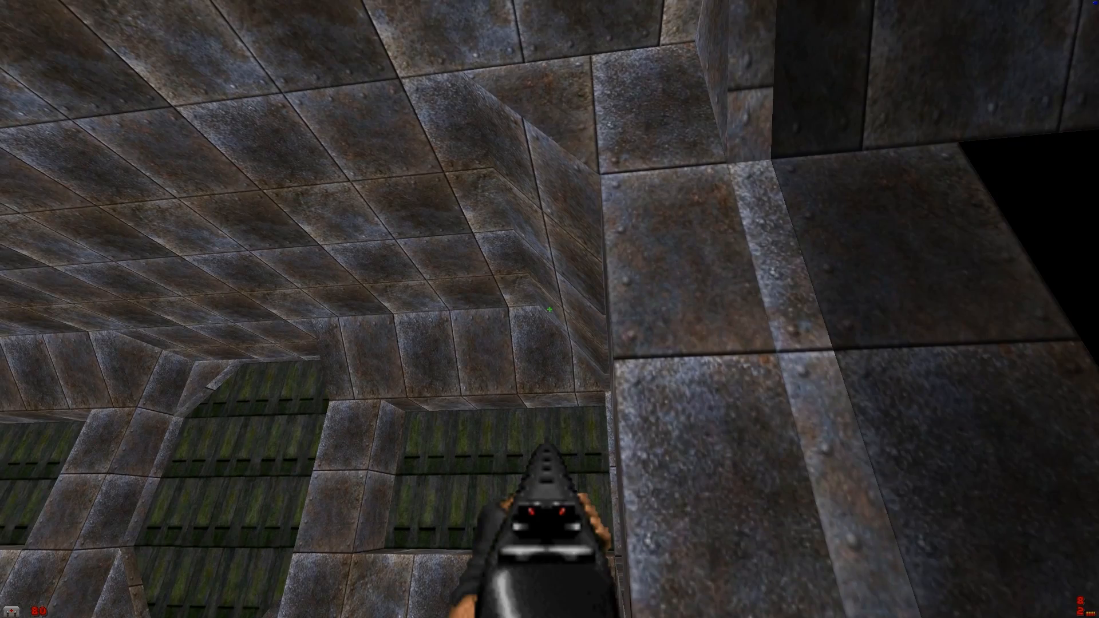
pyautogui.press('w')
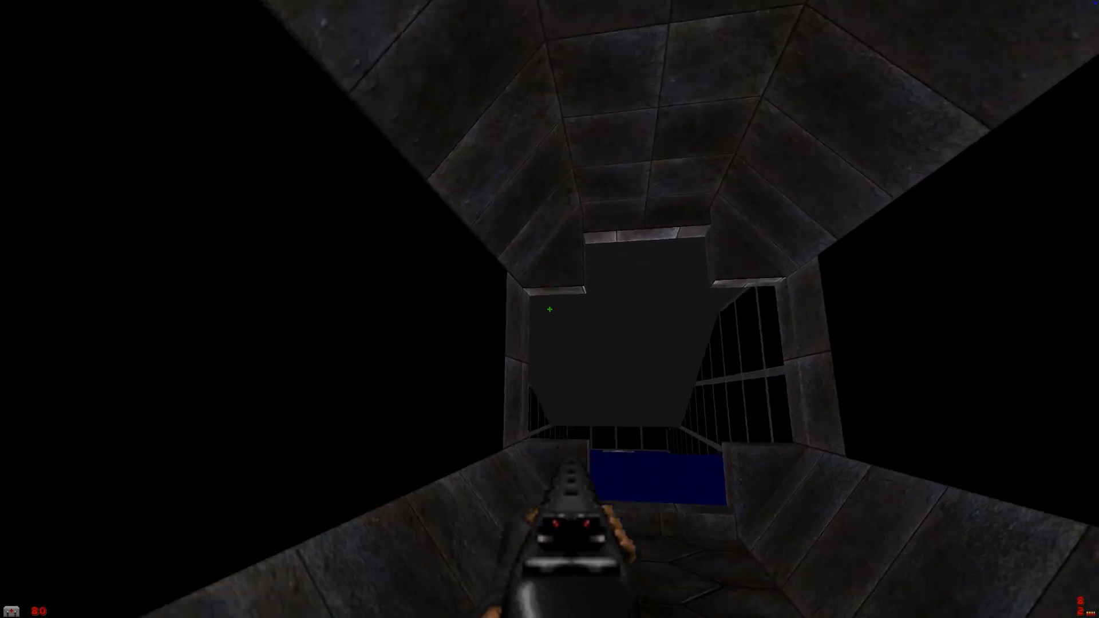
pyautogui.press('w')
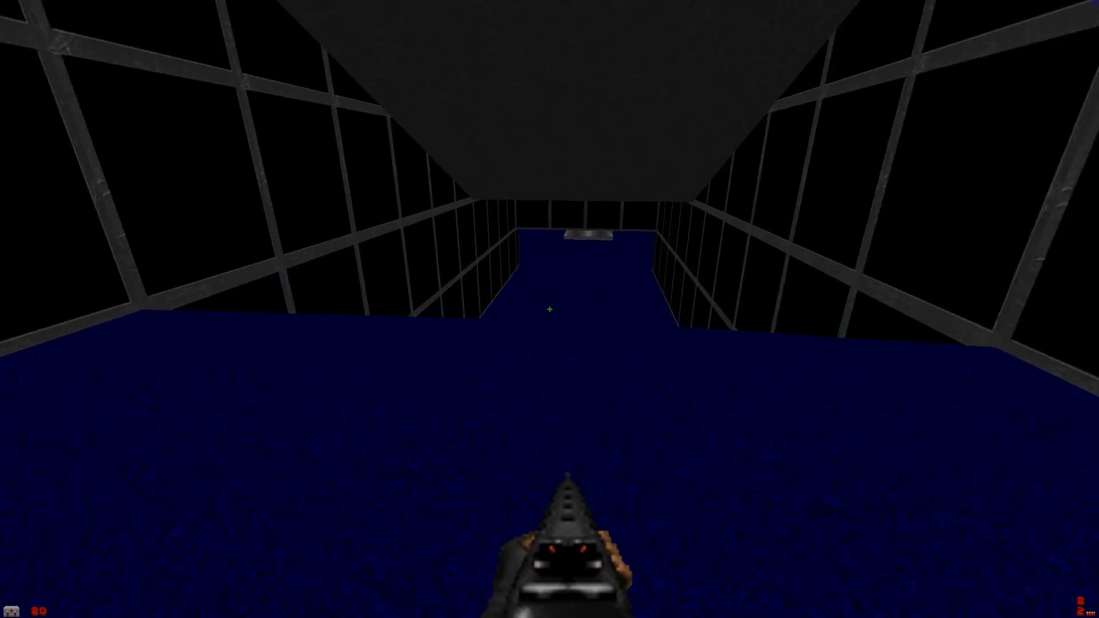
pyautogui.press('w')
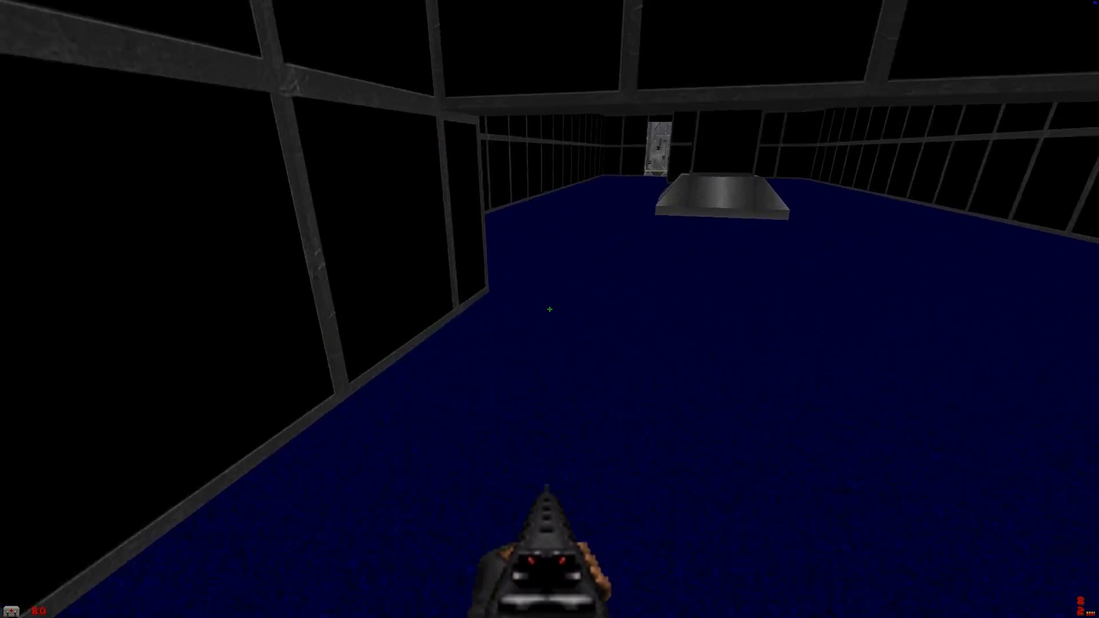
pyautogui.press('w')
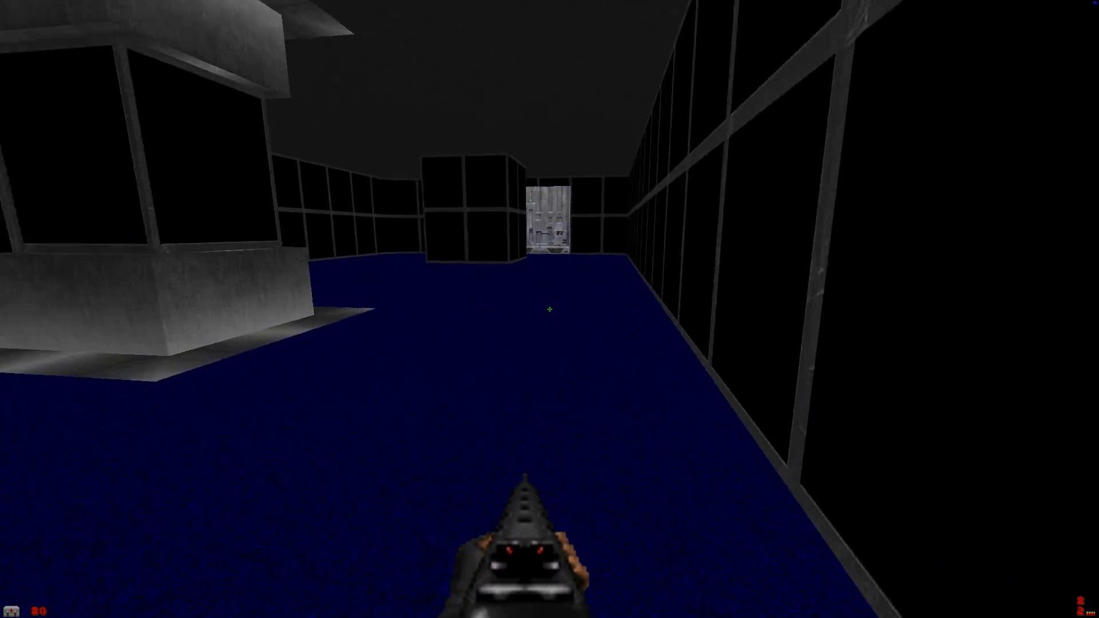
pyautogui.press('w')
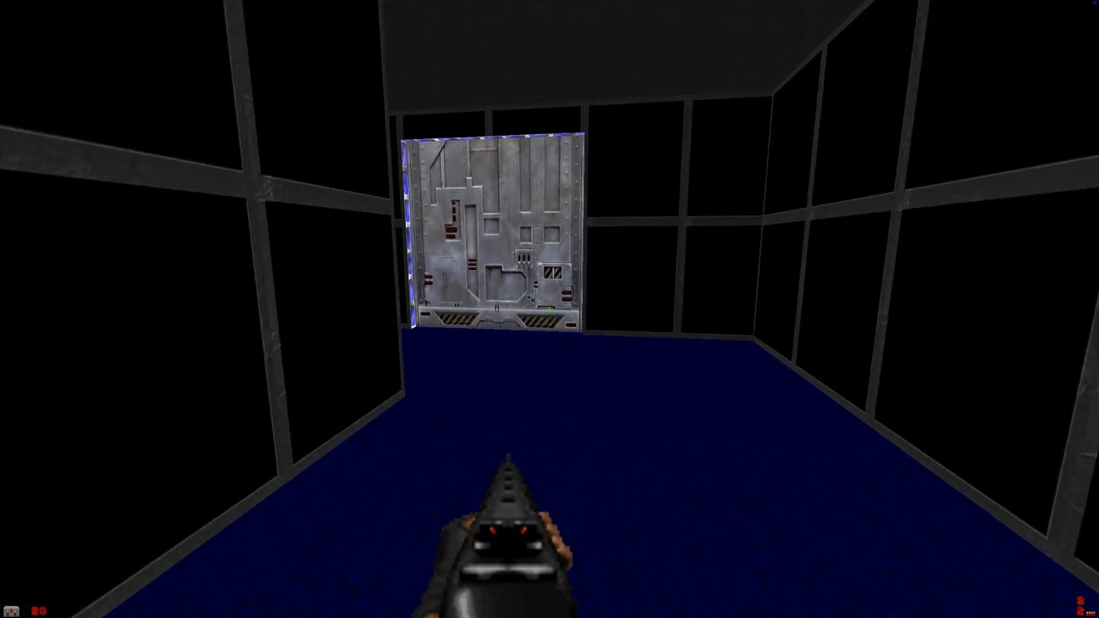
pyautogui.press('w')
pyautogui.press('w')
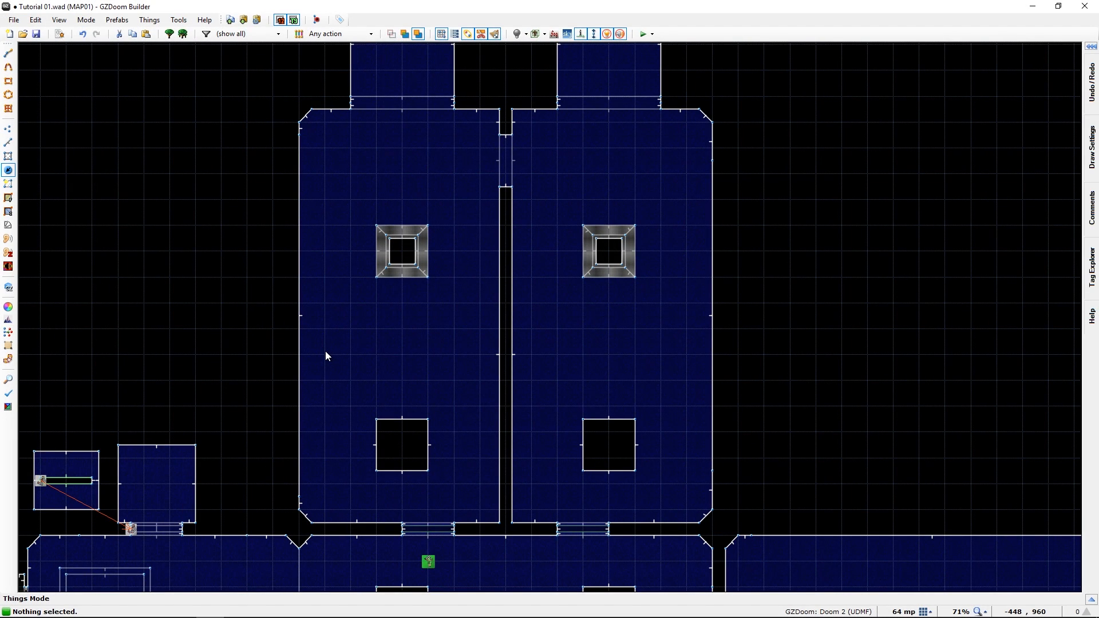
# - Examine the sloped base and cap of the metal-trimmed pillar in the blue-floored hall in the 3D view
pyautogui.press('q')
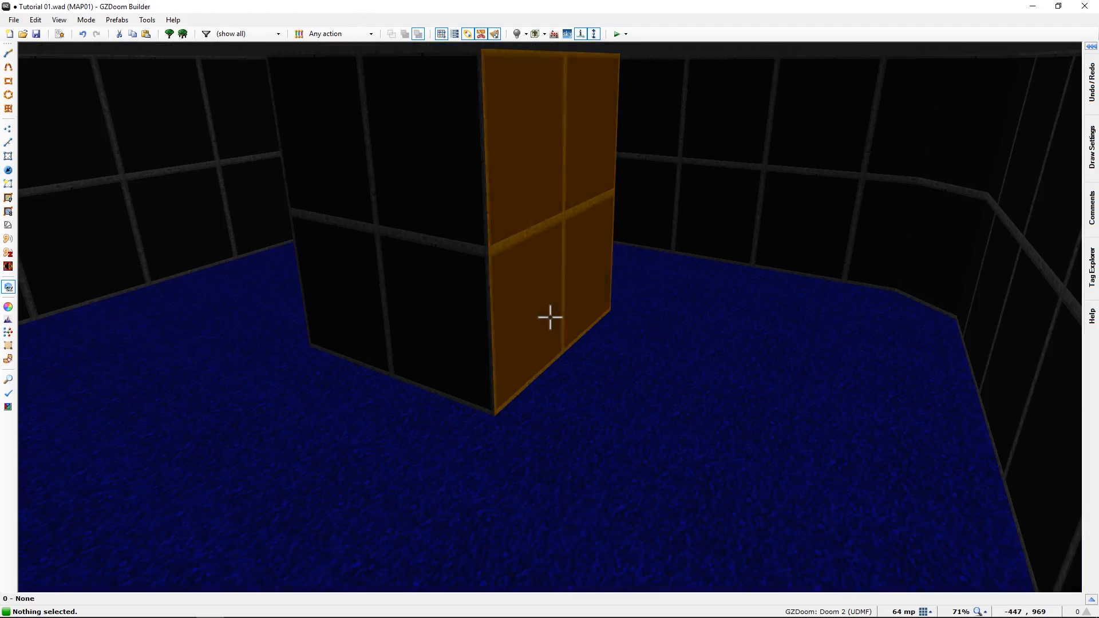
pyautogui.press('d')
pyautogui.press('e')
pyautogui.press('s')
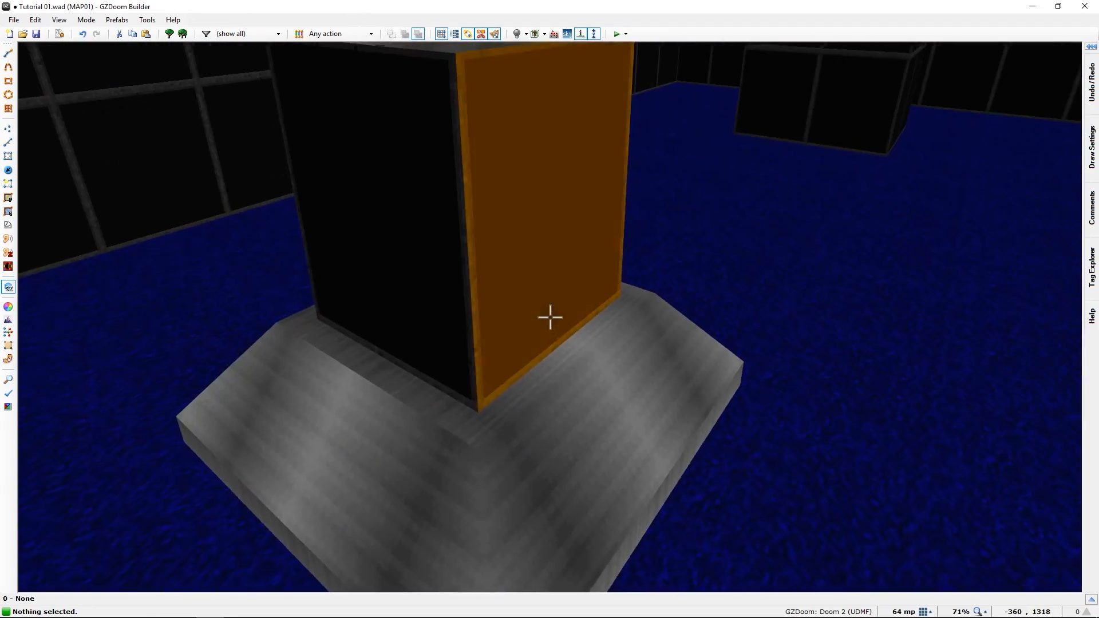
pyautogui.press('s')
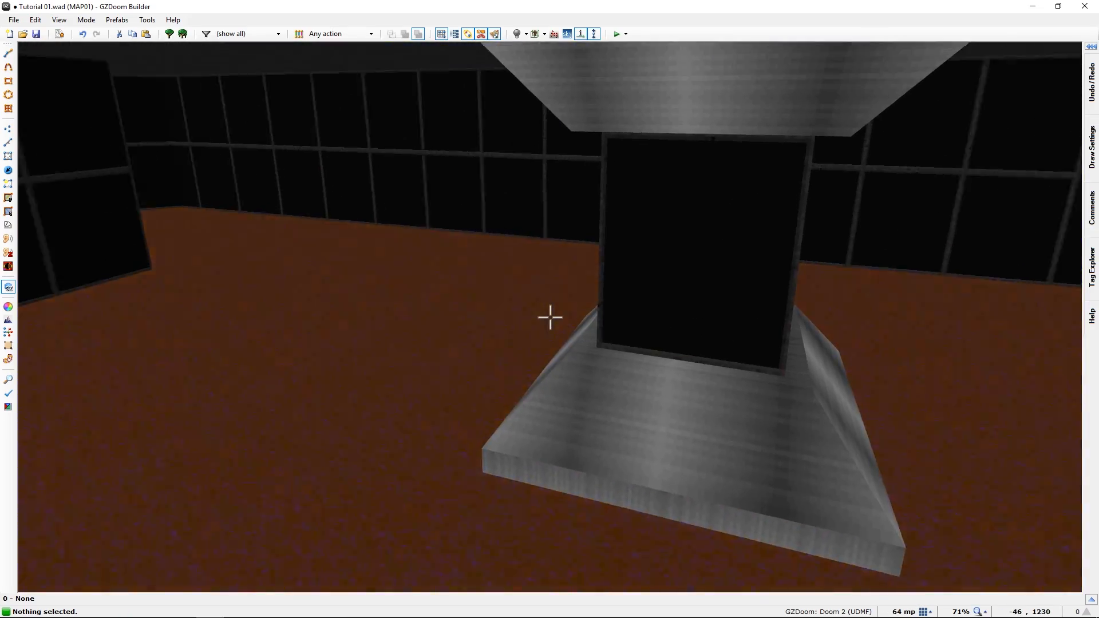
pyautogui.press('s')
pyautogui.press('s')
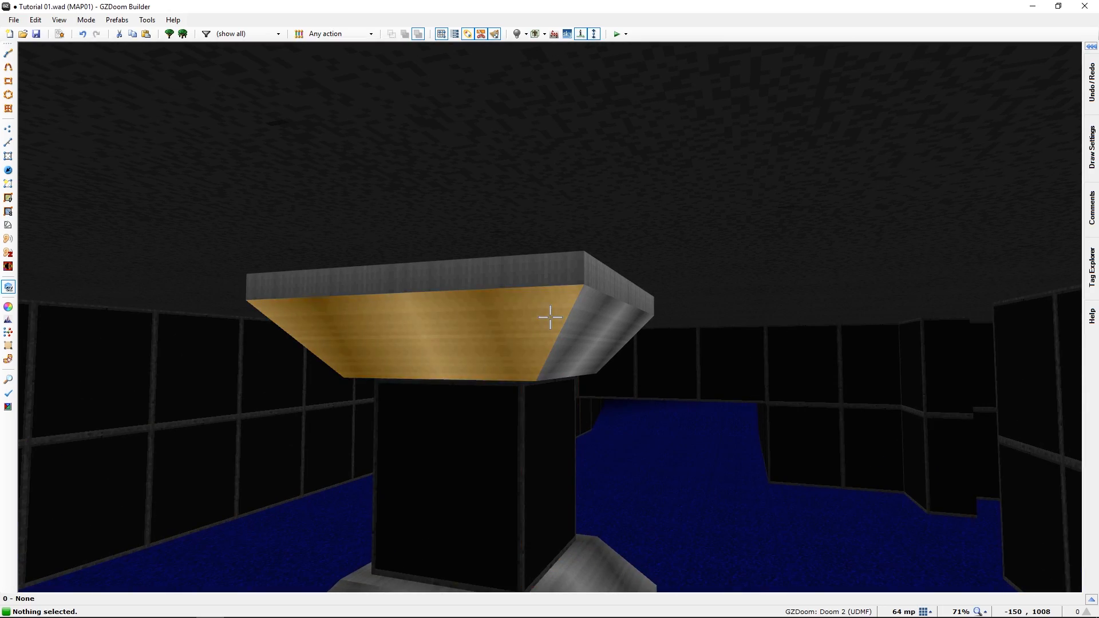
pyautogui.press('f')
# - Inspect the ramp, the slime-pit room's sloped surfaces and its Former Sergeant in 3D with things shown, and return to the 2D map
pyautogui.press('e')
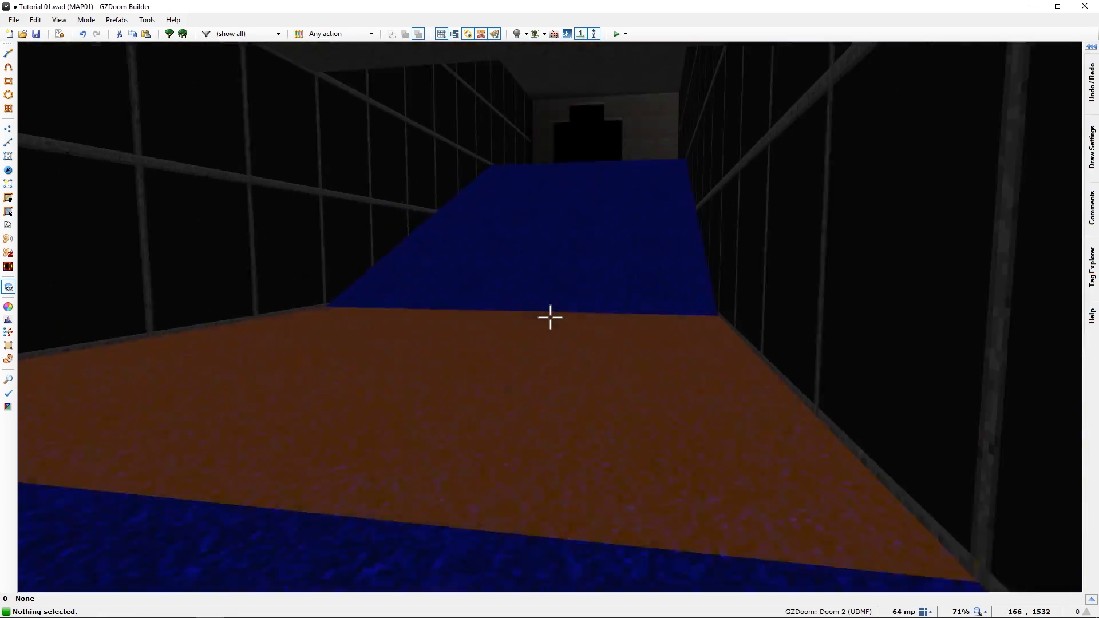
pyautogui.press('e')
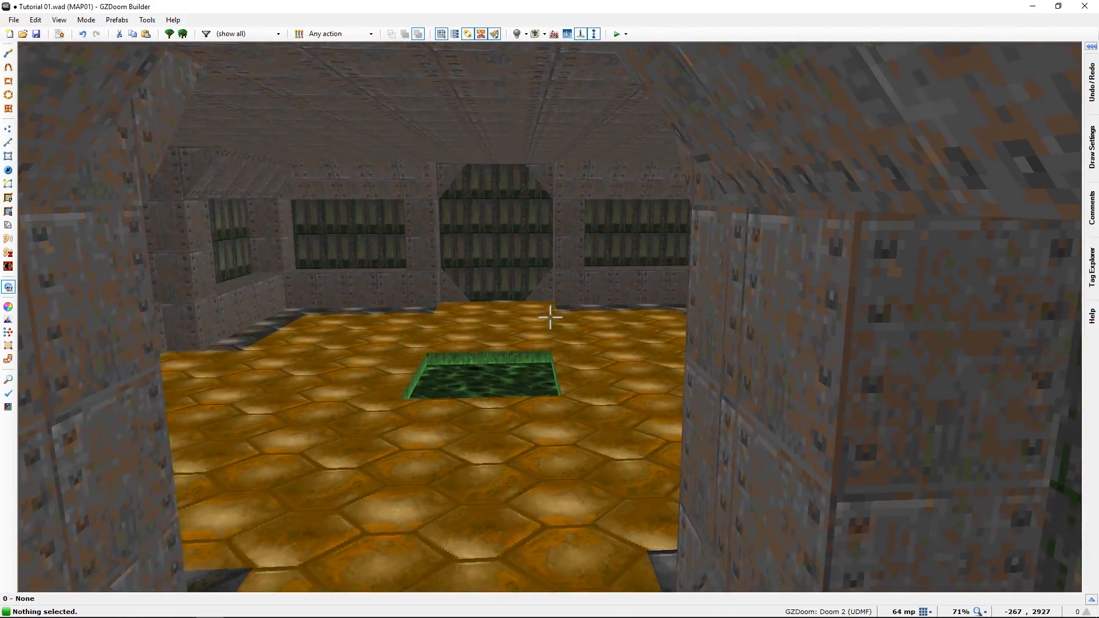
pyautogui.press('e')
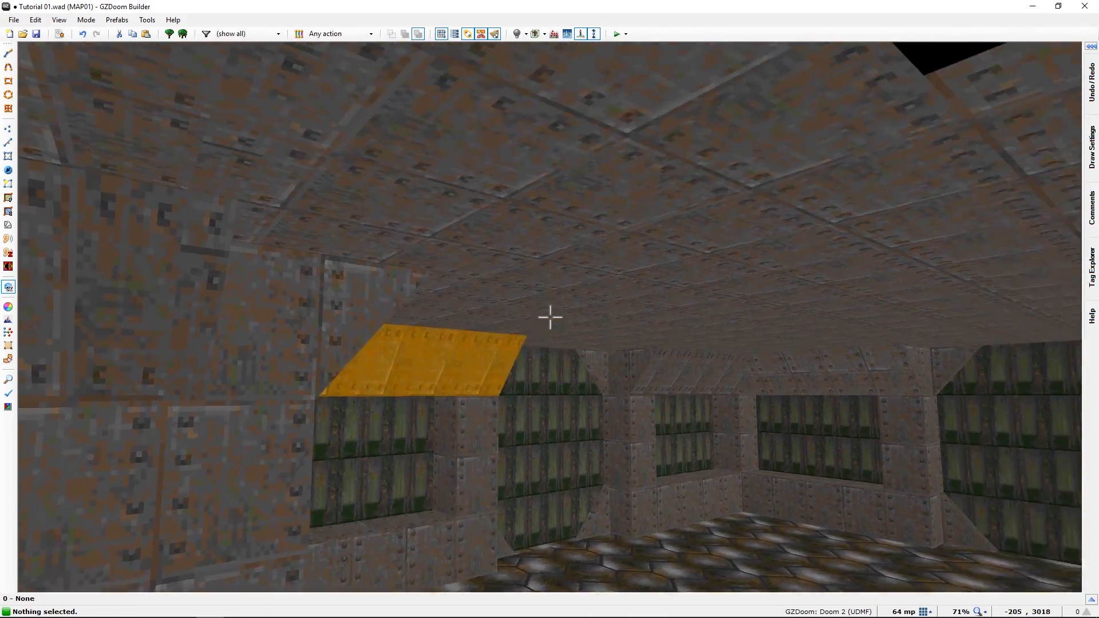
pyautogui.press('f')
pyautogui.press('d')
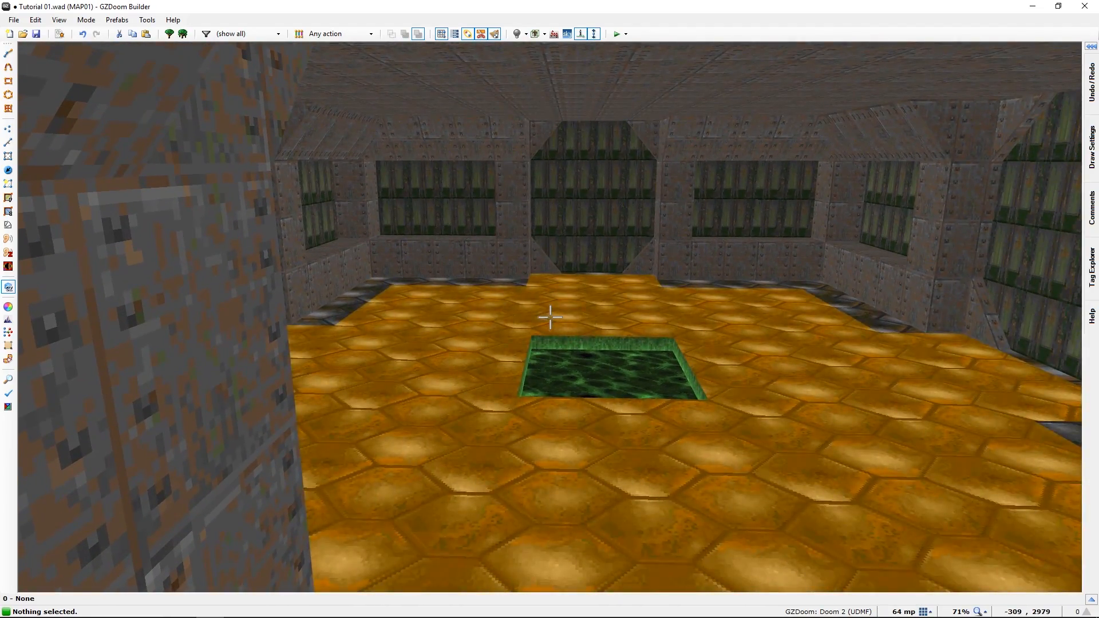
pyautogui.press('s')
pyautogui.press('t')
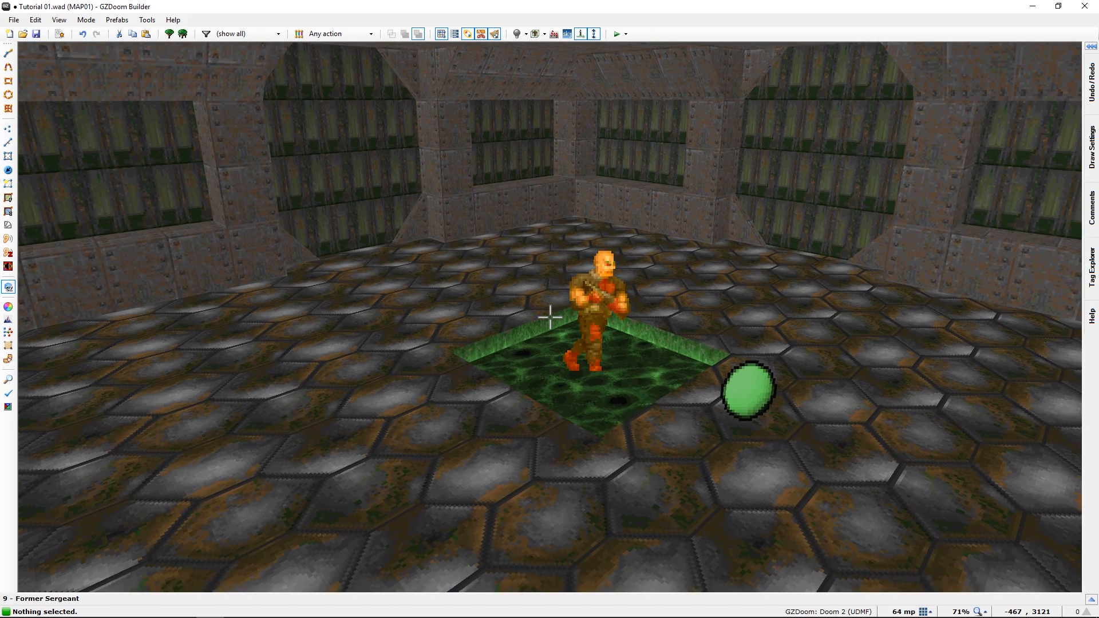
pyautogui.press('w')
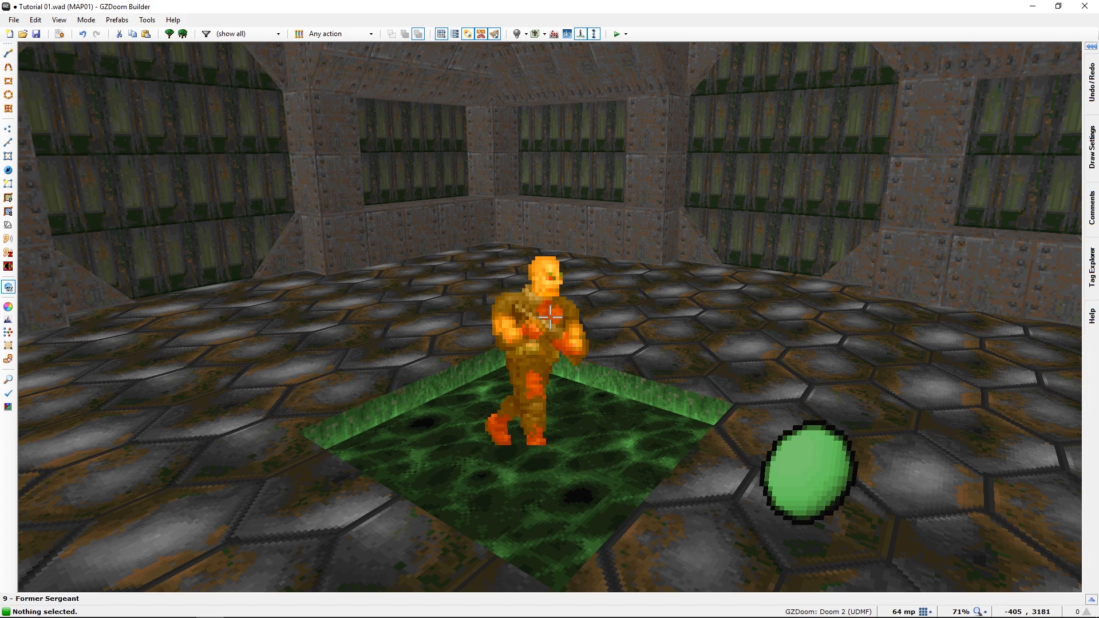
pyautogui.press('q')
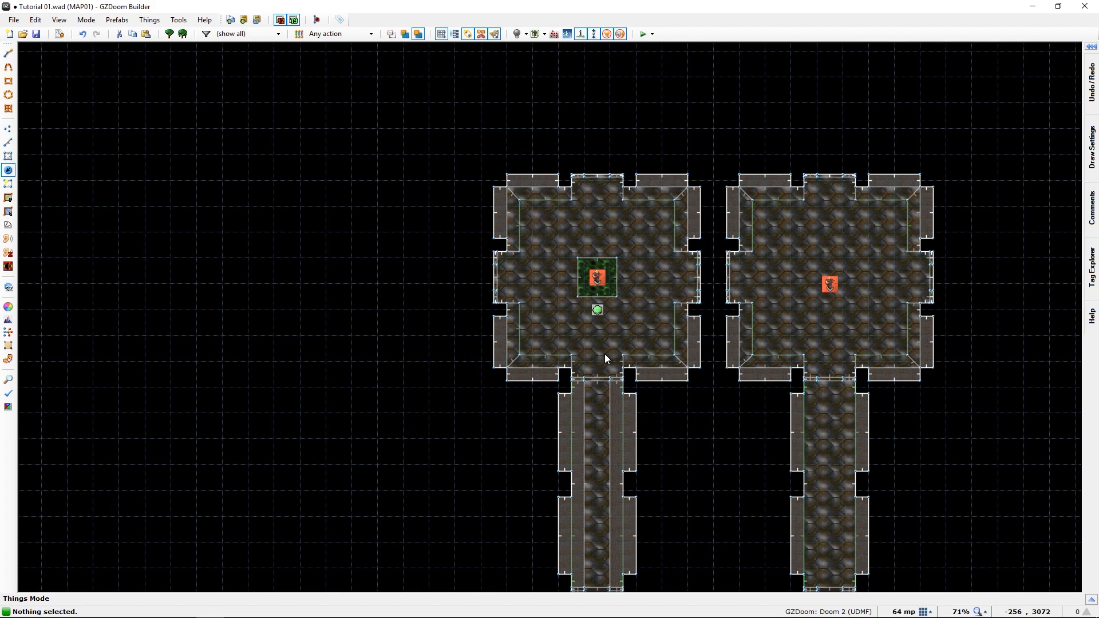
# - Review the general properties and the action settings of the Former Sergeant in the slime pit without changing them
pyautogui.scroll(4, 606, 357)
pyautogui.moveTo(608, 273); pyautogui.dragTo(580, 329, button='middle')
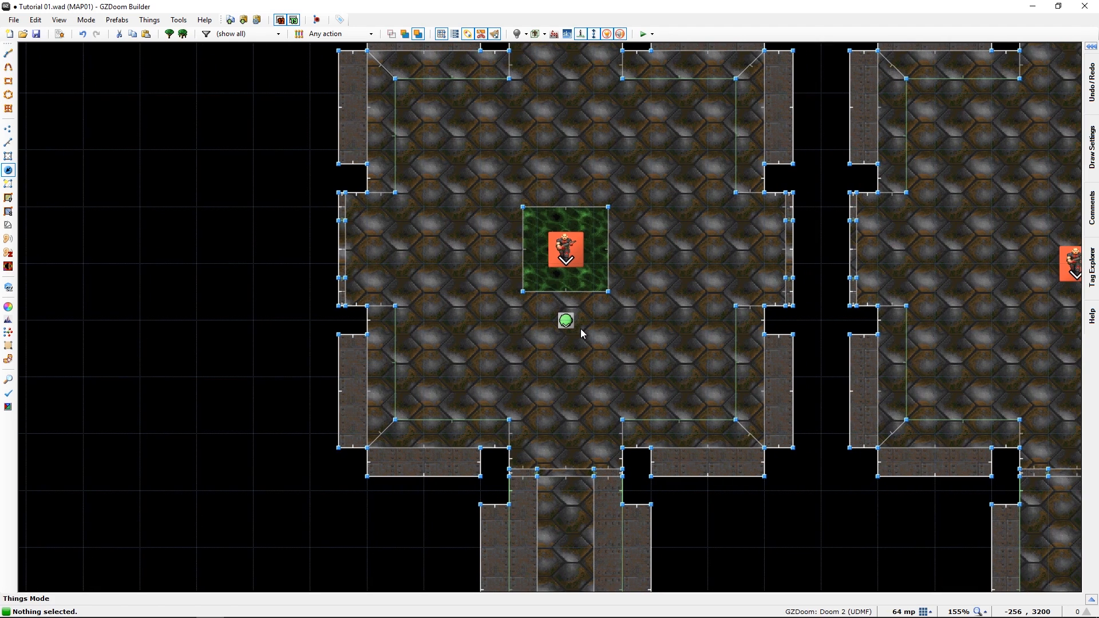
pyautogui.rightClick(569, 258)
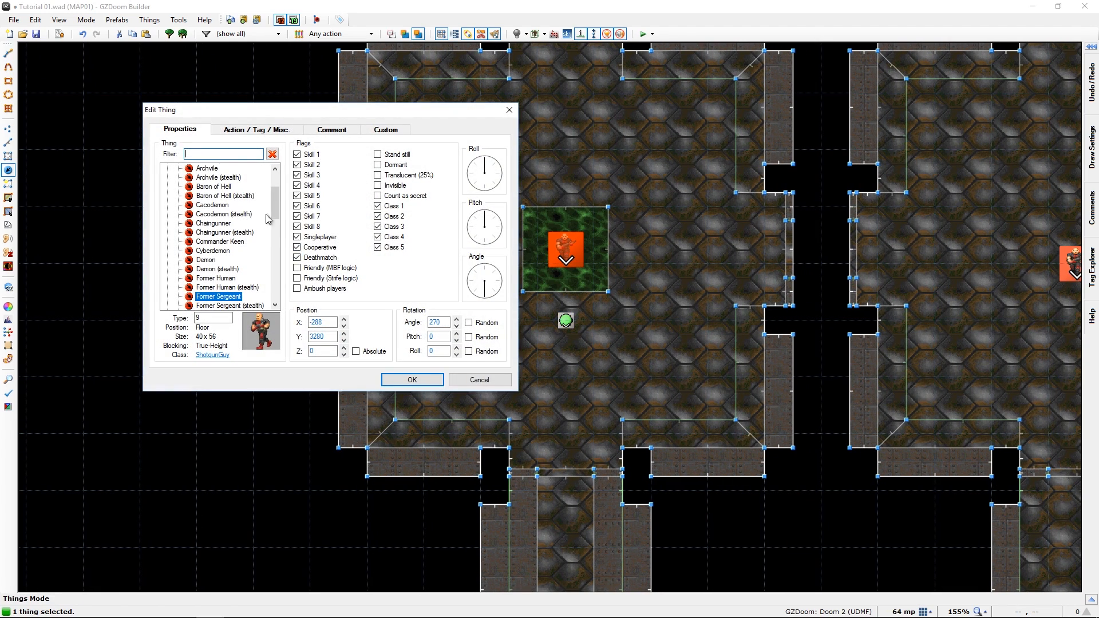
pyautogui.click(256, 130)
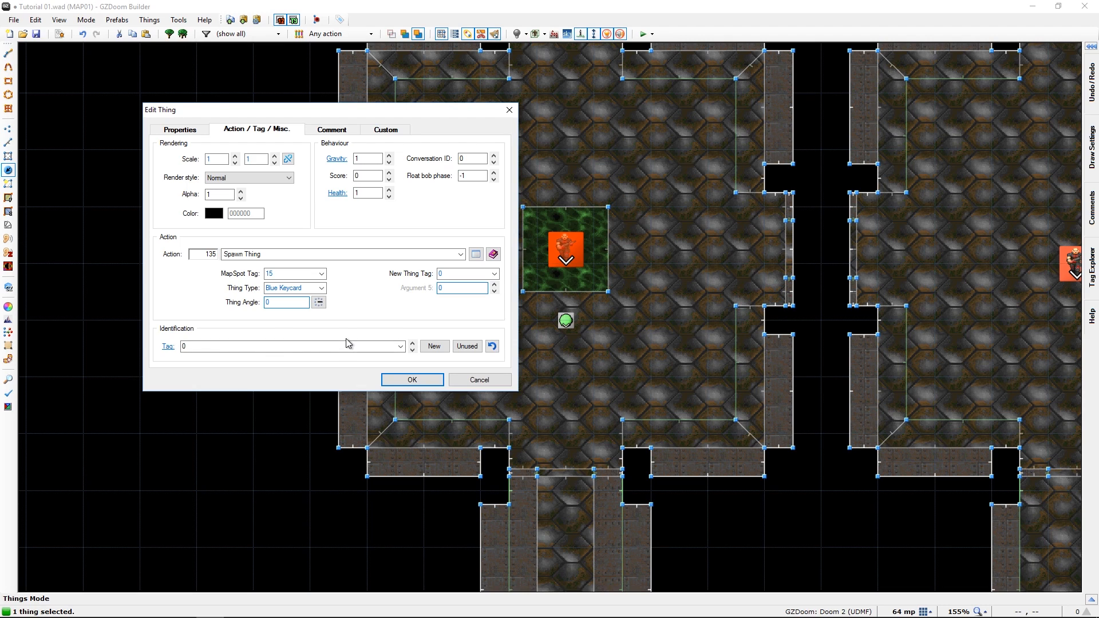
pyautogui.click(479, 381)
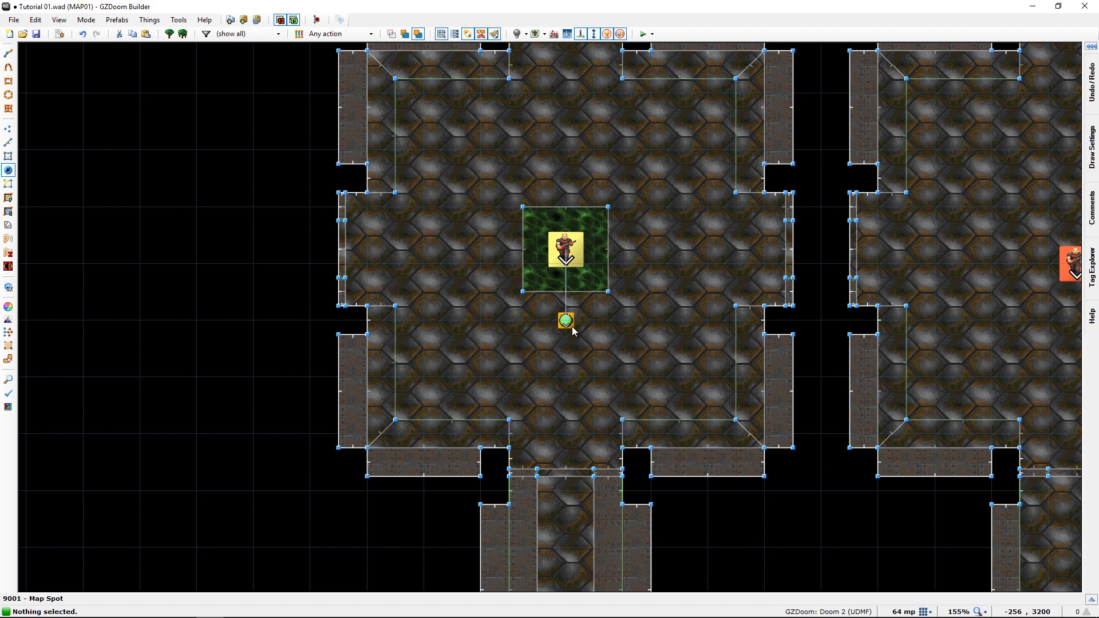
# - Switch to Linedefs mode and compare the finished and duplicate areas from the slime-pit room down through the corridors to the blue-floored hall
pyautogui.press('l')
pyautogui.moveTo(666, 347); pyautogui.dragTo(412, 242, button='middle')
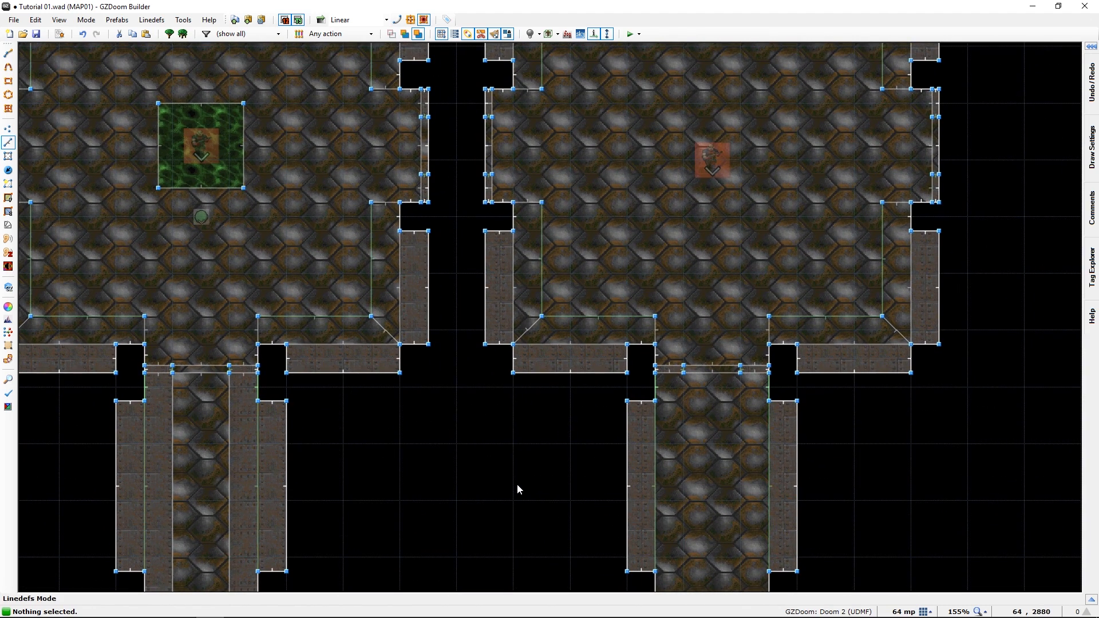
pyautogui.moveTo(517, 483); pyautogui.dragTo(516, 297, button='middle')
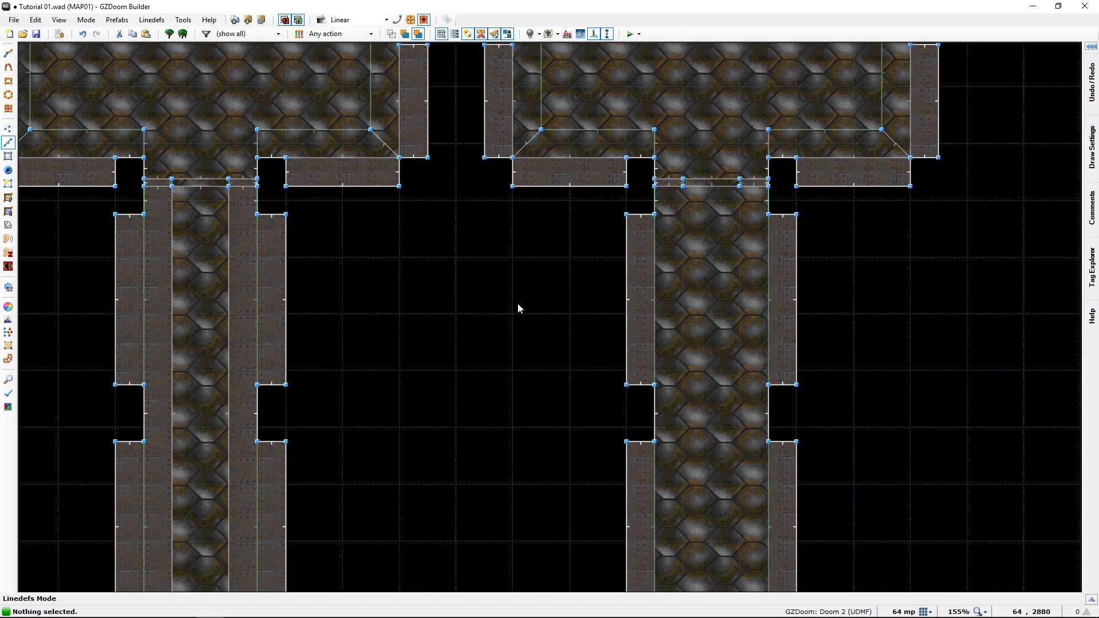
pyautogui.moveTo(547, 462); pyautogui.dragTo(500, 193, button='middle')
pyautogui.moveTo(597, 484)
pyautogui.mouseDown(button='middle')
pyautogui.moveTo(489, 109)
pyautogui.moveTo(627, 148)
pyautogui.mouseUp(button='middle')
pyautogui.moveTo(618, 459); pyautogui.dragTo(579, 563, button='middle')
pyautogui.moveTo(545, 87); pyautogui.dragTo(564, 614, button='middle')
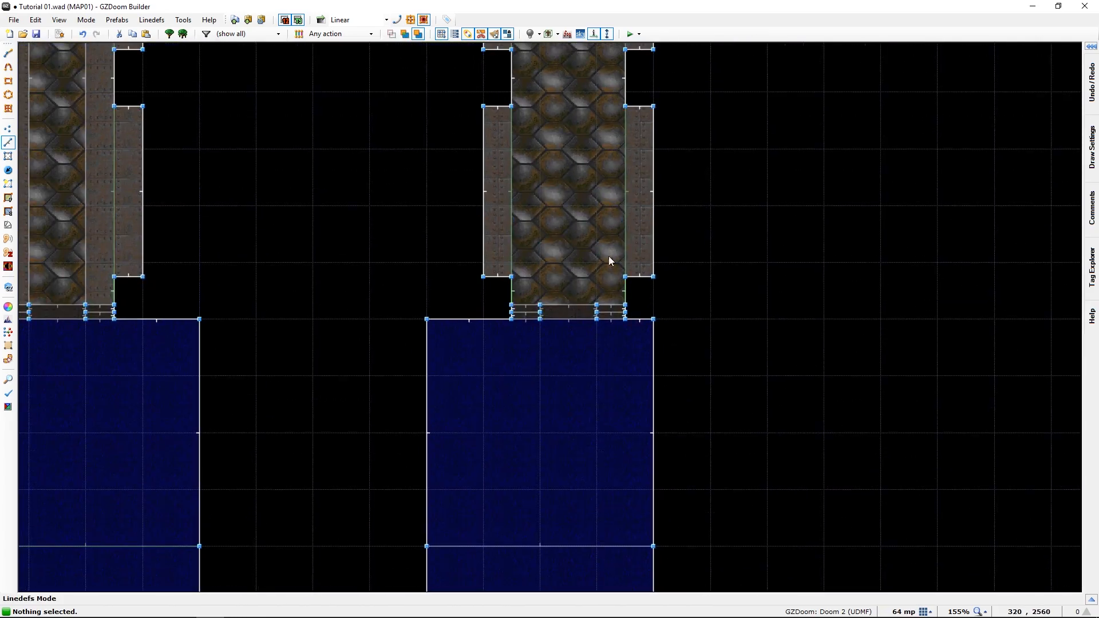
pyautogui.moveTo(599, 88); pyautogui.dragTo(587, 393, button='middle')
pyautogui.moveTo(556, 177); pyautogui.dragTo(564, 486, button='middle')
pyautogui.moveTo(560, 395); pyautogui.dragTo(572, 82, button='middle')
pyautogui.scroll(-1, 653, 424)
pyautogui.moveTo(653, 424); pyautogui.dragTo(603, 44, button='middle')
pyautogui.moveTo(614, 484); pyautogui.dragTo(653, 144, button='middle')
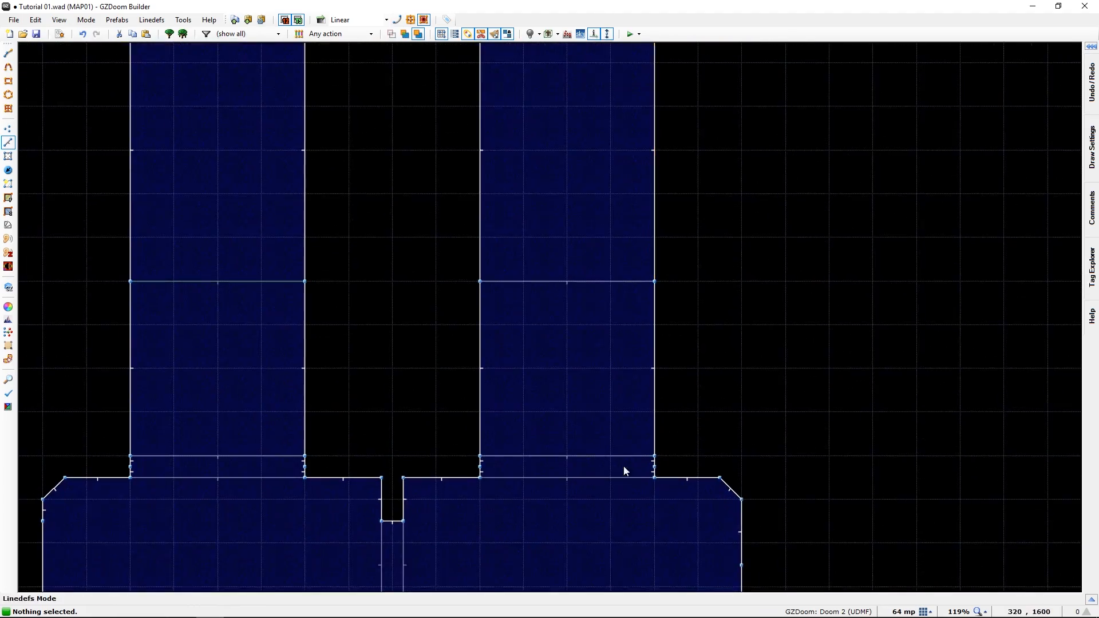
pyautogui.moveTo(623, 449); pyautogui.dragTo(599, 160, button='middle')
# - Examine the duplicate pillar's base and cap from several sides in the 3D view of the blue-floored hall
pyautogui.press('q')
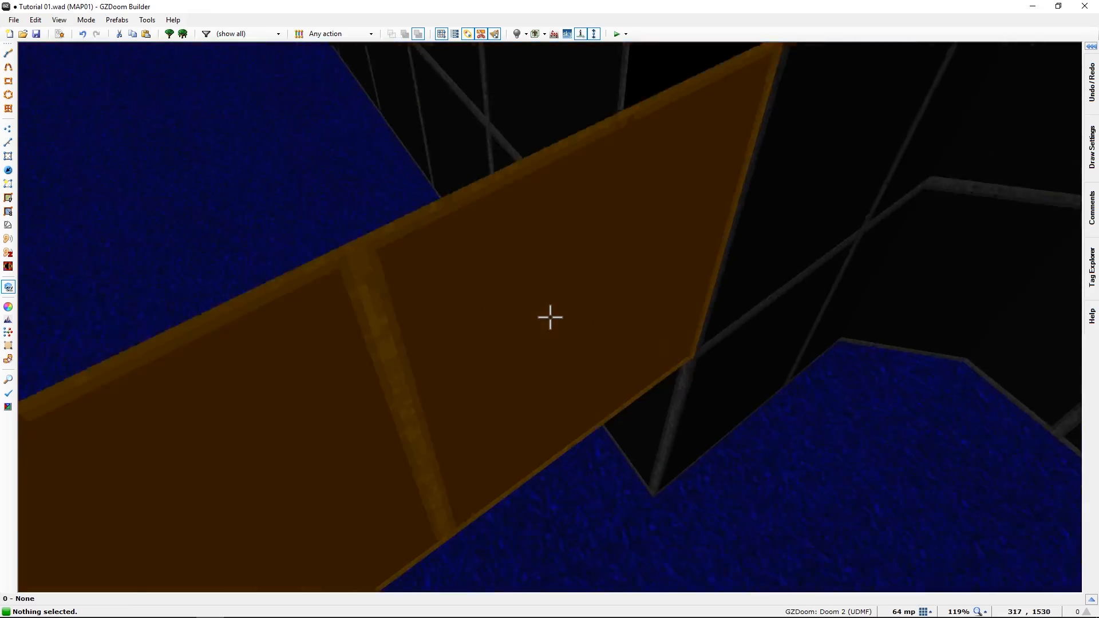
pyautogui.press('e')
pyautogui.press('f')
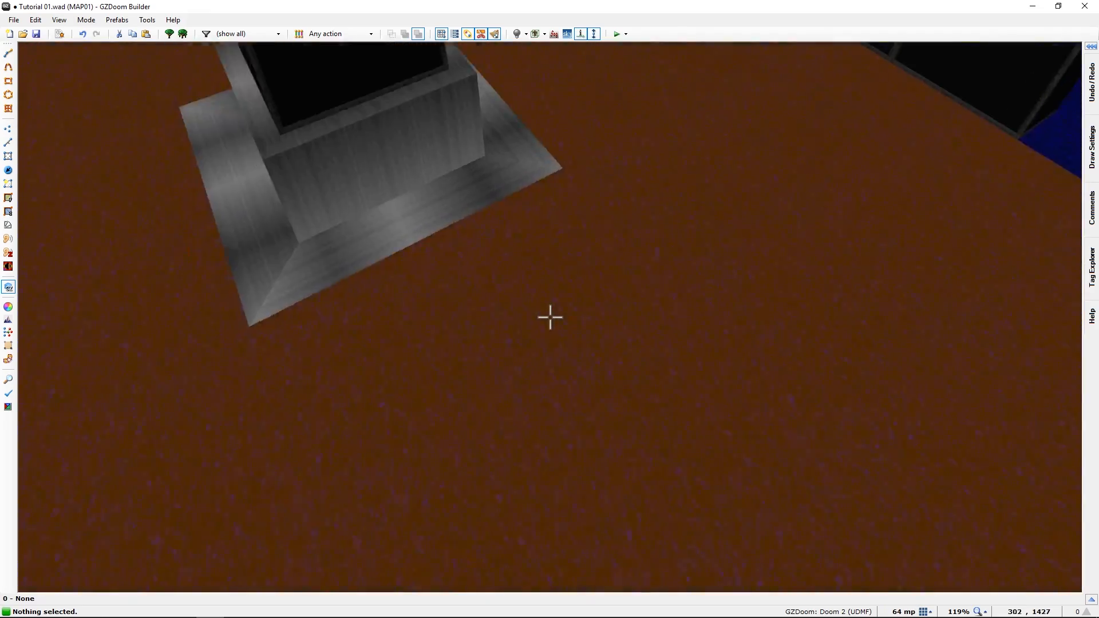
pyautogui.press('f')
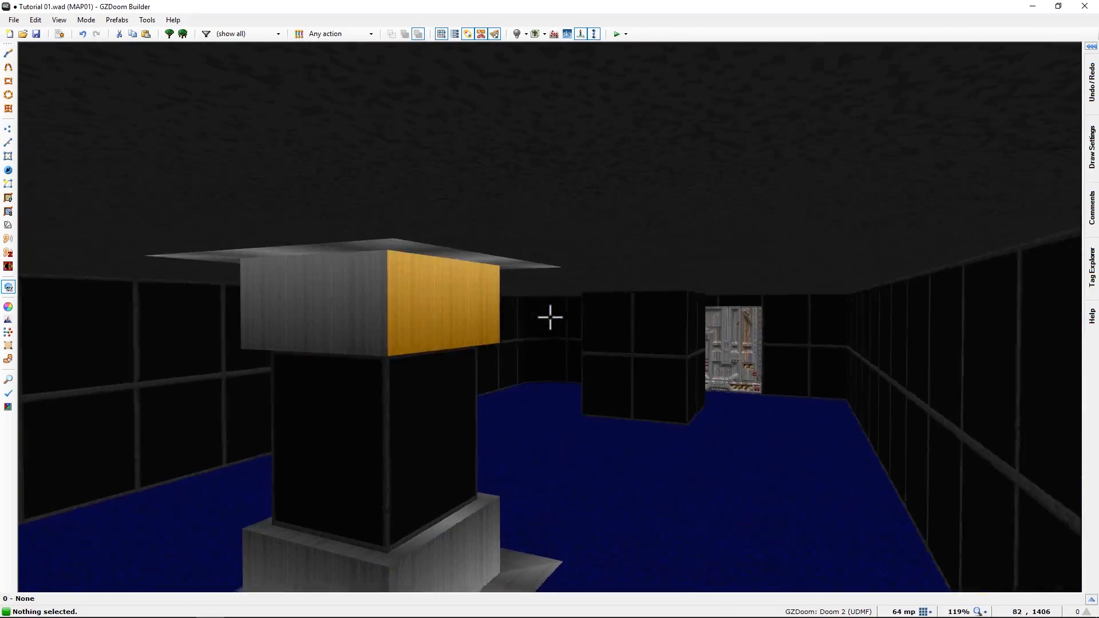
pyautogui.press('e')
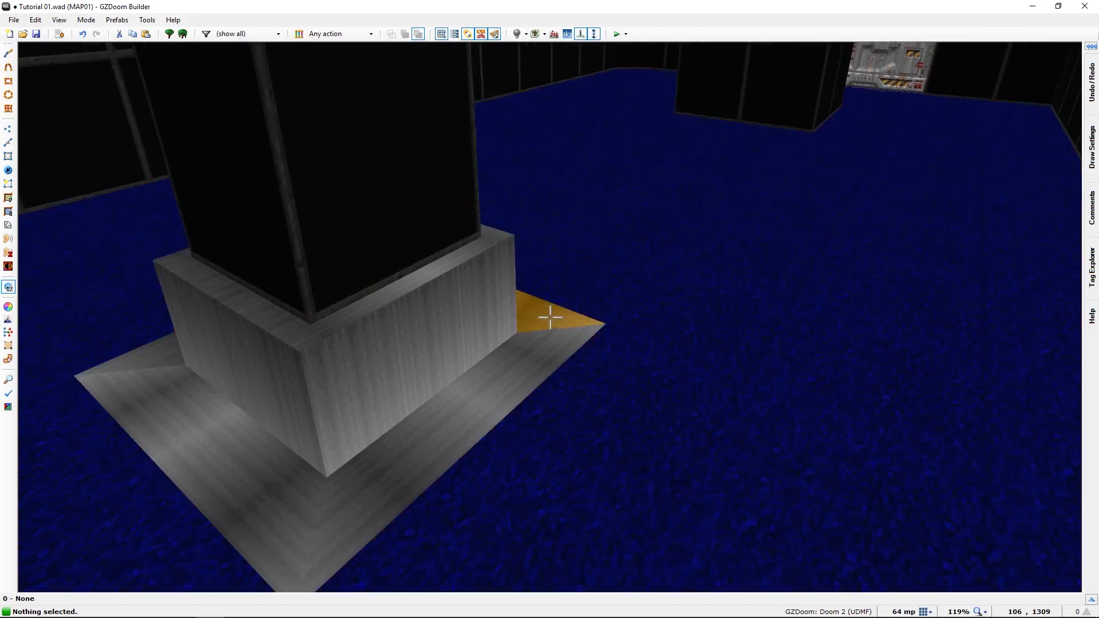
pyautogui.press('f')
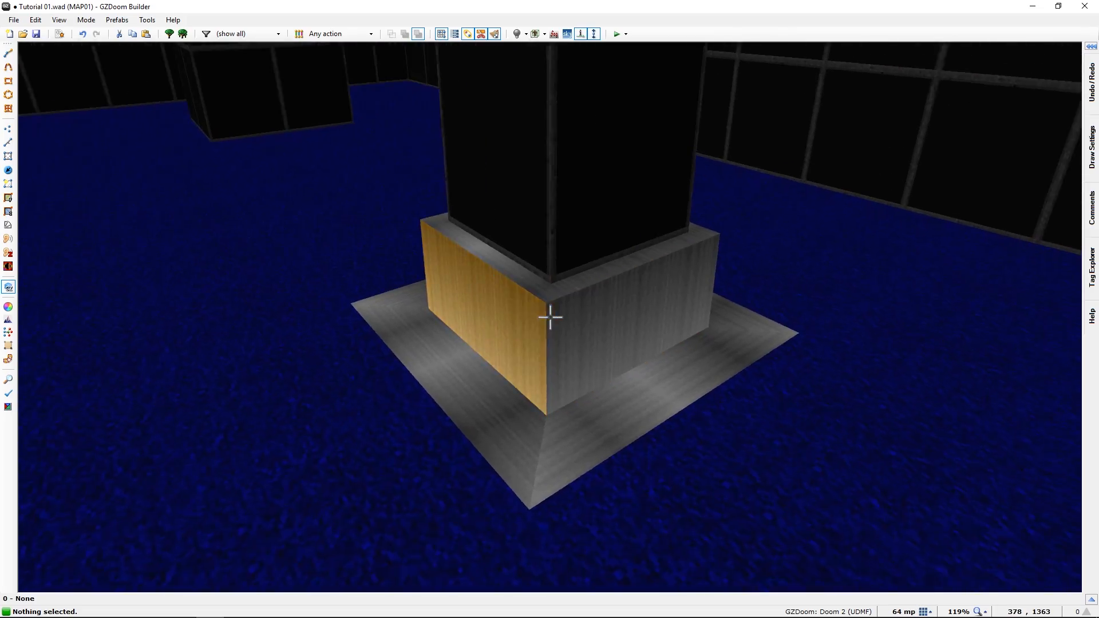
pyautogui.press('s')
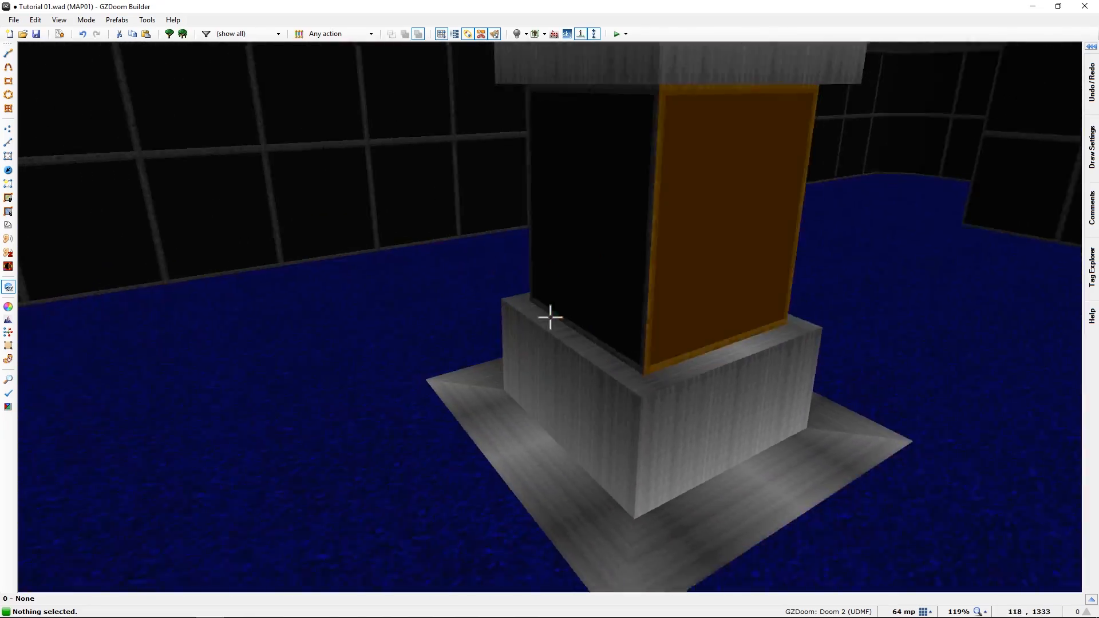
# - Slope one flat metal strip at the pillar's base with floor height offset 20, slope angle 45 and rotation 180
pyautogui.click(551, 318)
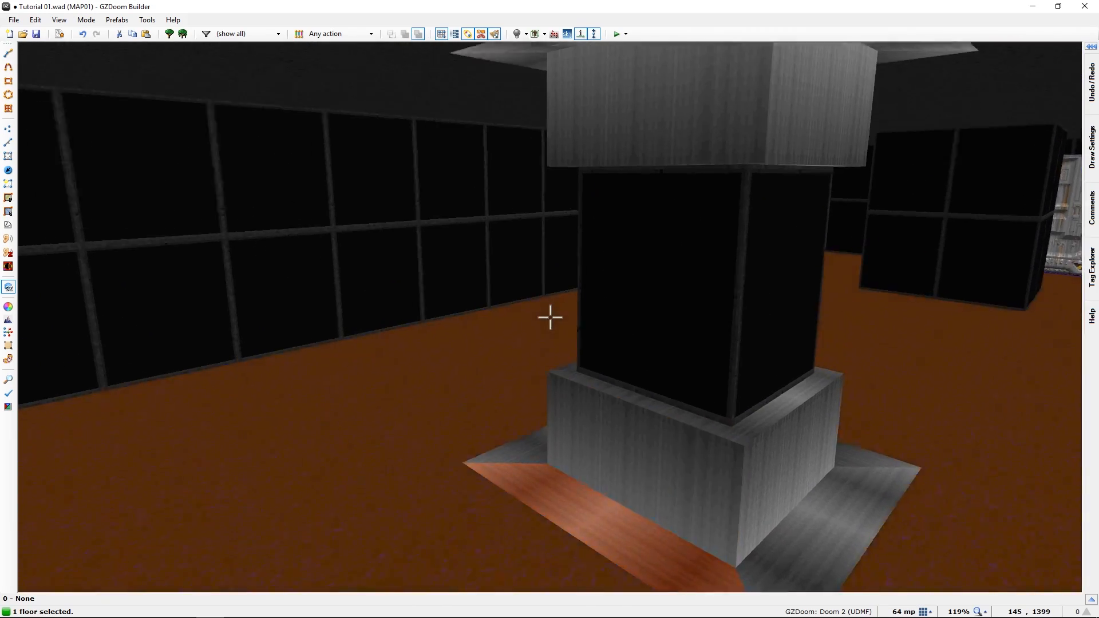
pyautogui.press('e')
pyautogui.press('d')
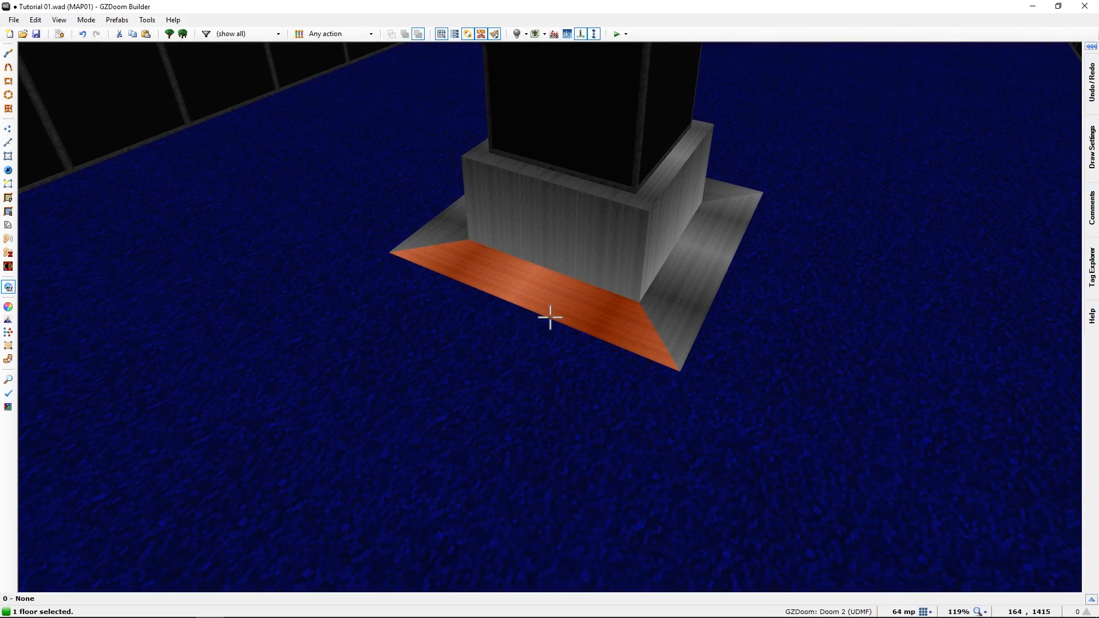
pyautogui.rightClick(551, 317)
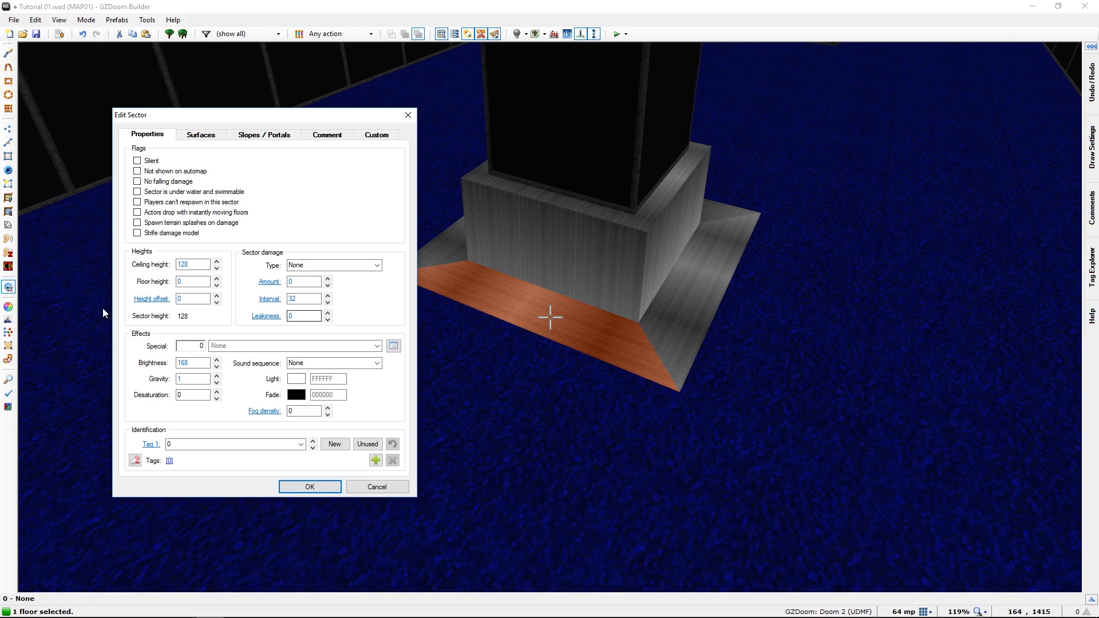
pyautogui.click(276, 136)
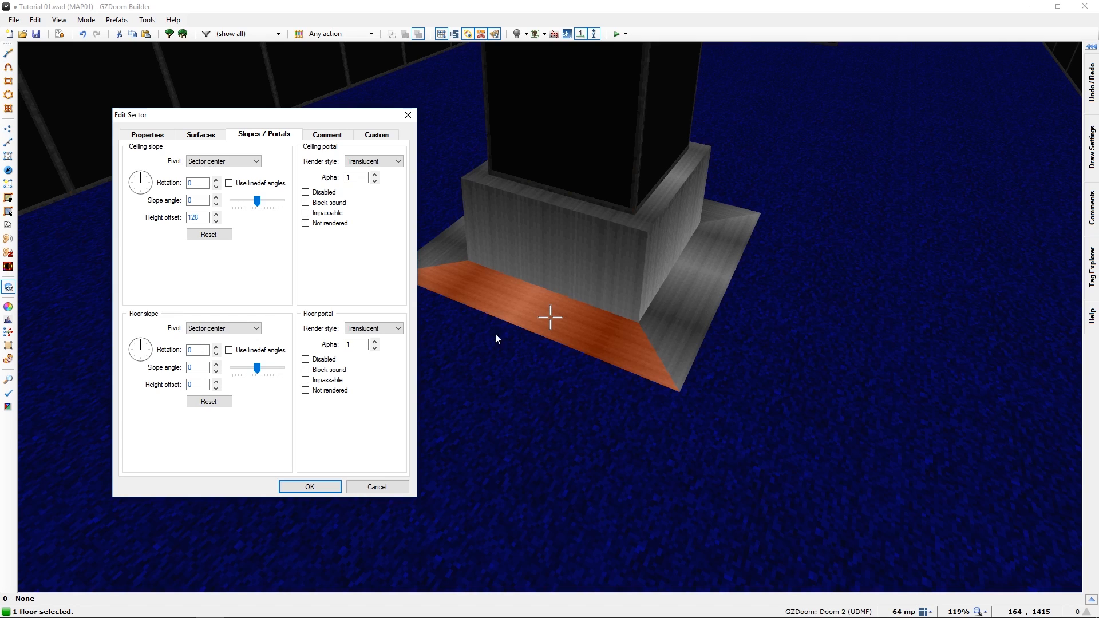
pyautogui.doubleClick(190, 388)
pyautogui.write('20')
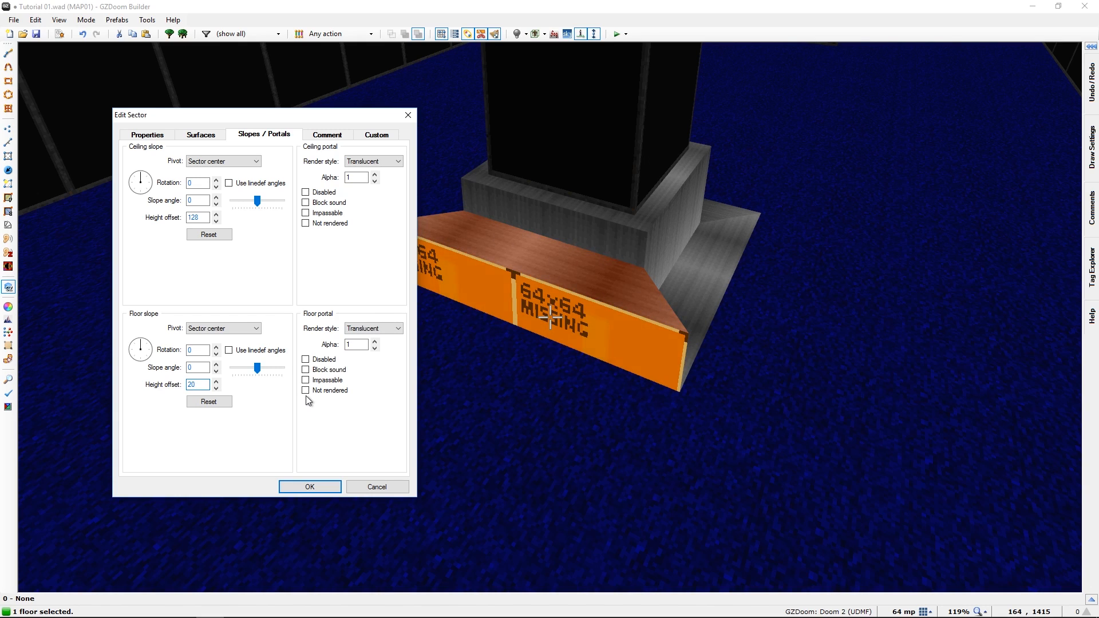
pyautogui.click(189, 367)
pyautogui.write('45')
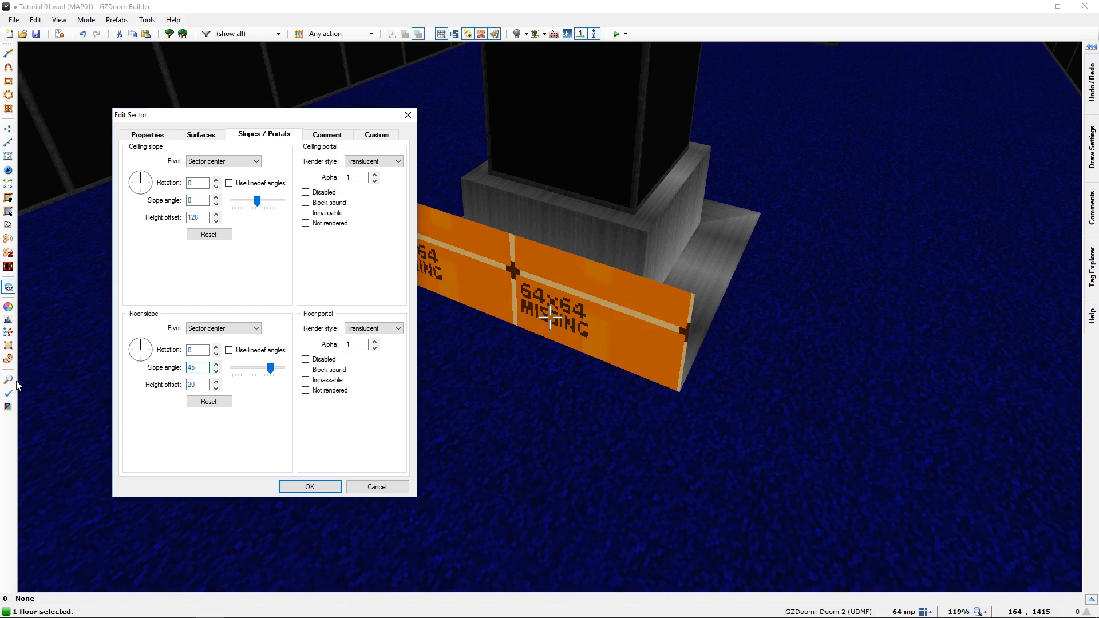
pyautogui.click(153, 352)
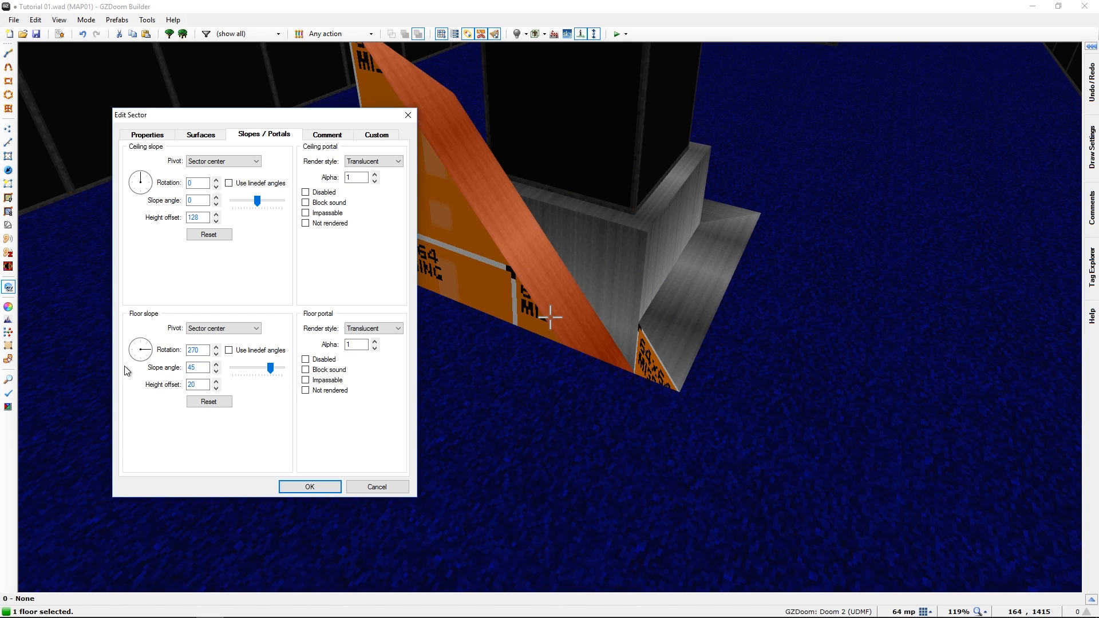
pyautogui.click(140, 362)
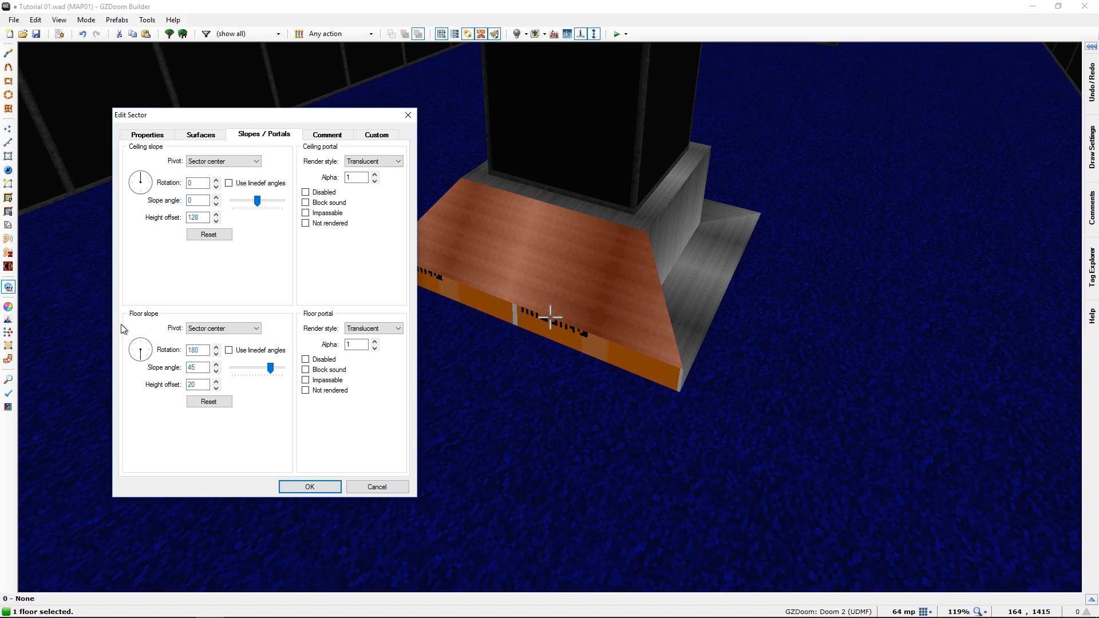
pyautogui.click(297, 487)
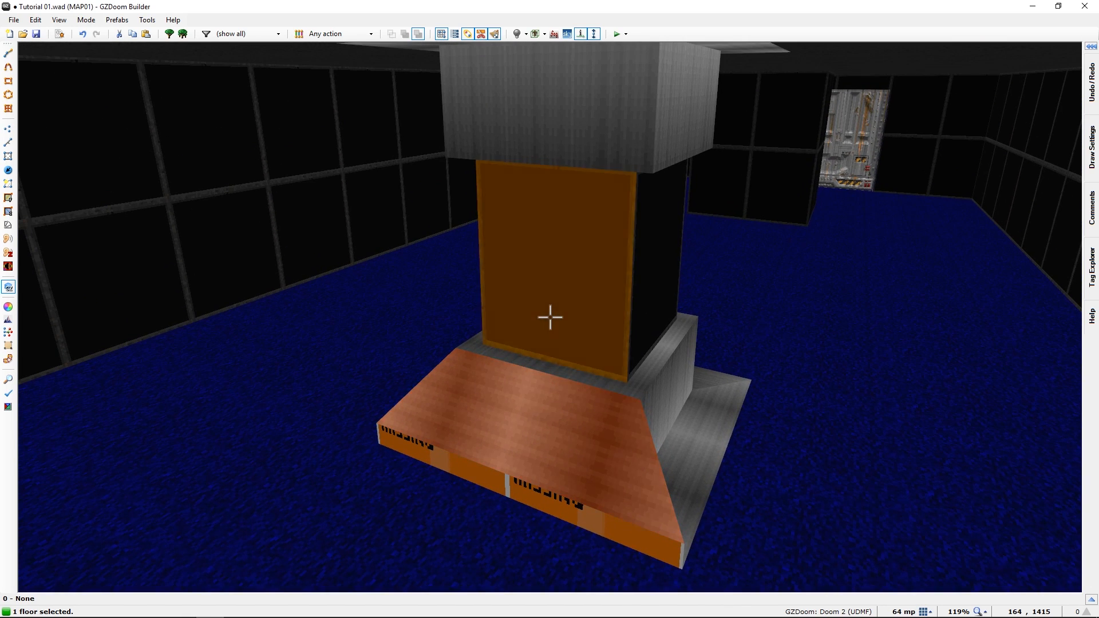
# - Give the pillar's other three base strips a floor slope with height offset 20 and slope angle 45
pyautogui.click(550, 317)
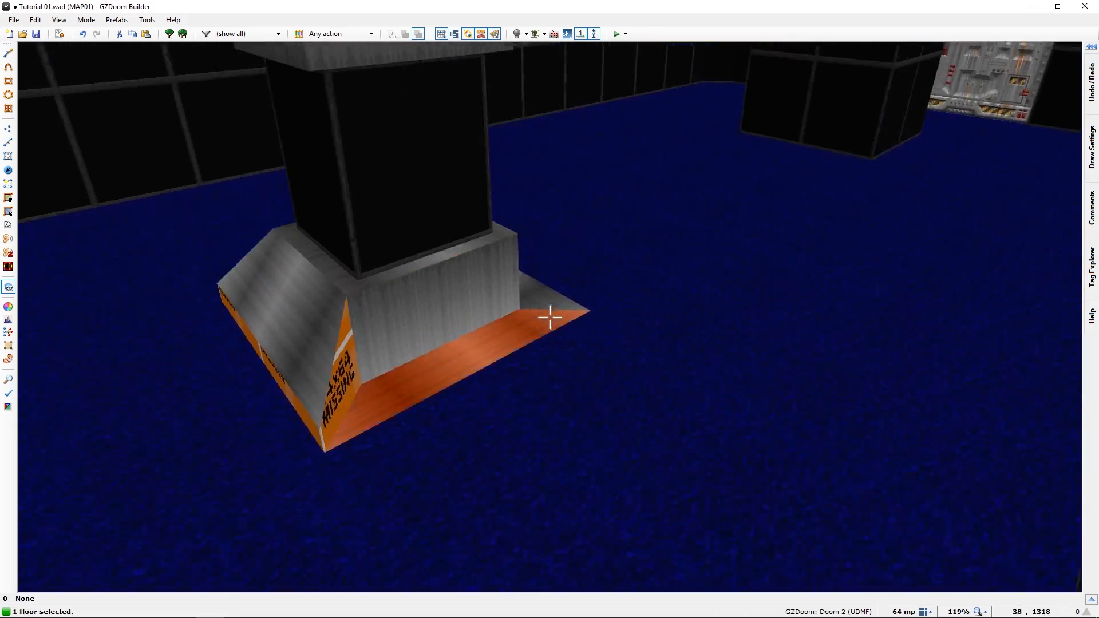
pyautogui.press('f')
pyautogui.press('e')
pyautogui.press('d')
pyautogui.click(550, 317)
pyautogui.press('f')
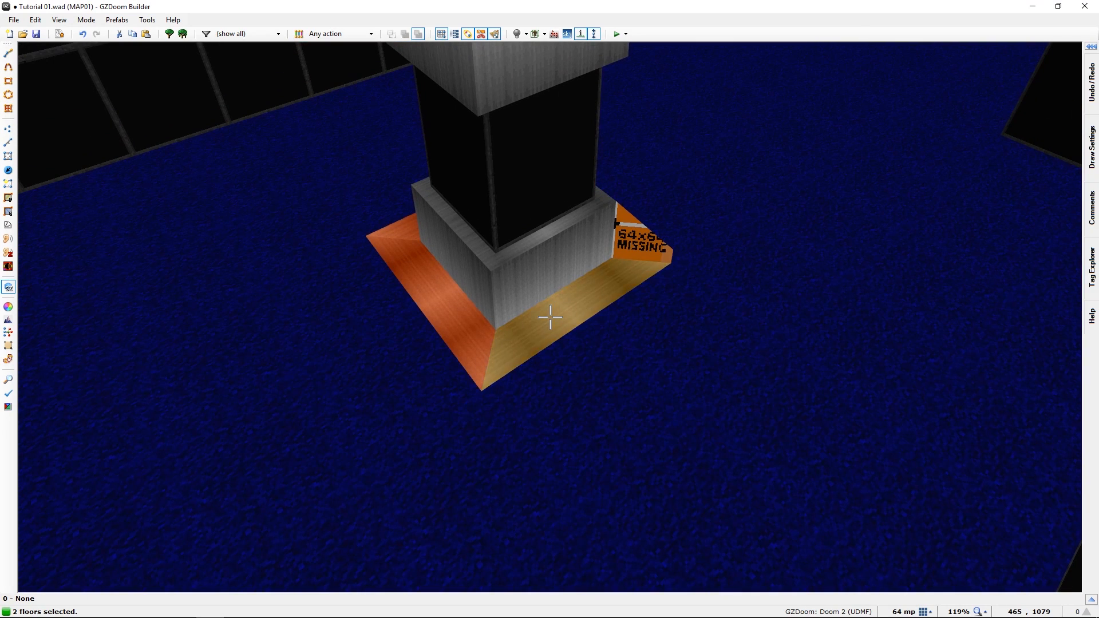
pyautogui.click(550, 317)
pyautogui.rightClick(551, 317)
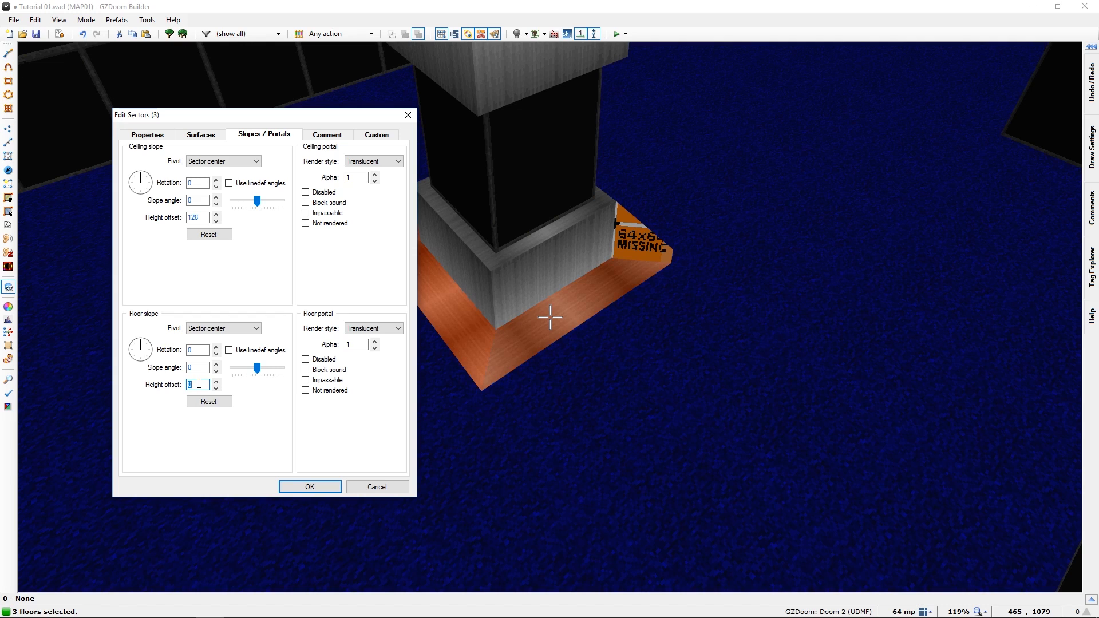
pyautogui.write('20')
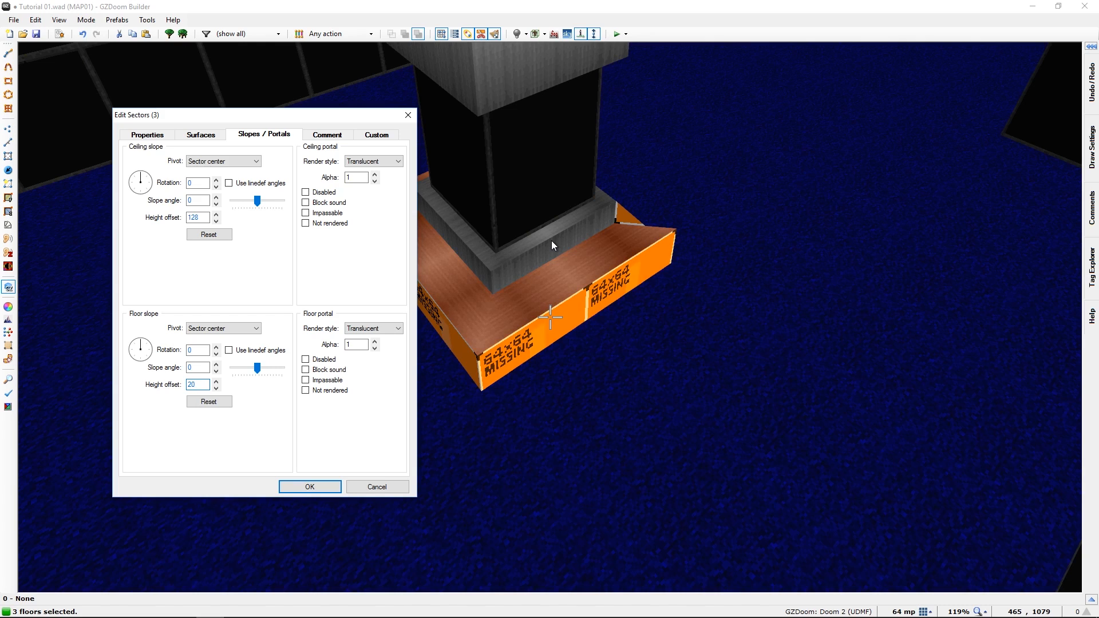
pyautogui.click(202, 366)
pyautogui.write('45')
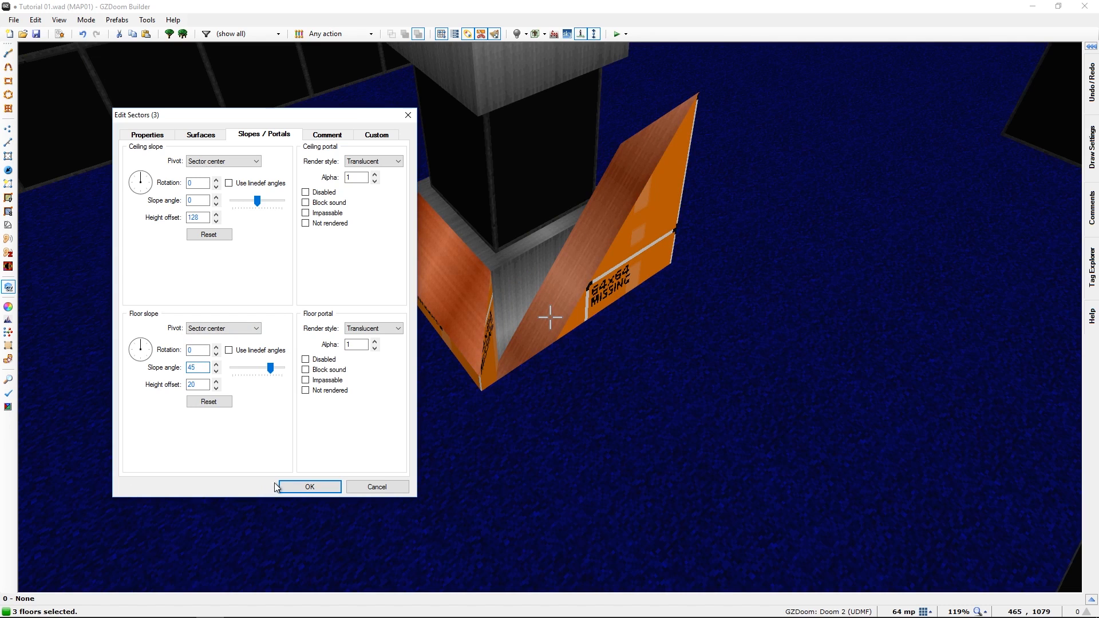
pyautogui.click(305, 486)
# - Set the floor slope rotation of the misaligned side strip at the pillar's base to 90 so it rises toward the pillar
pyautogui.press('s')
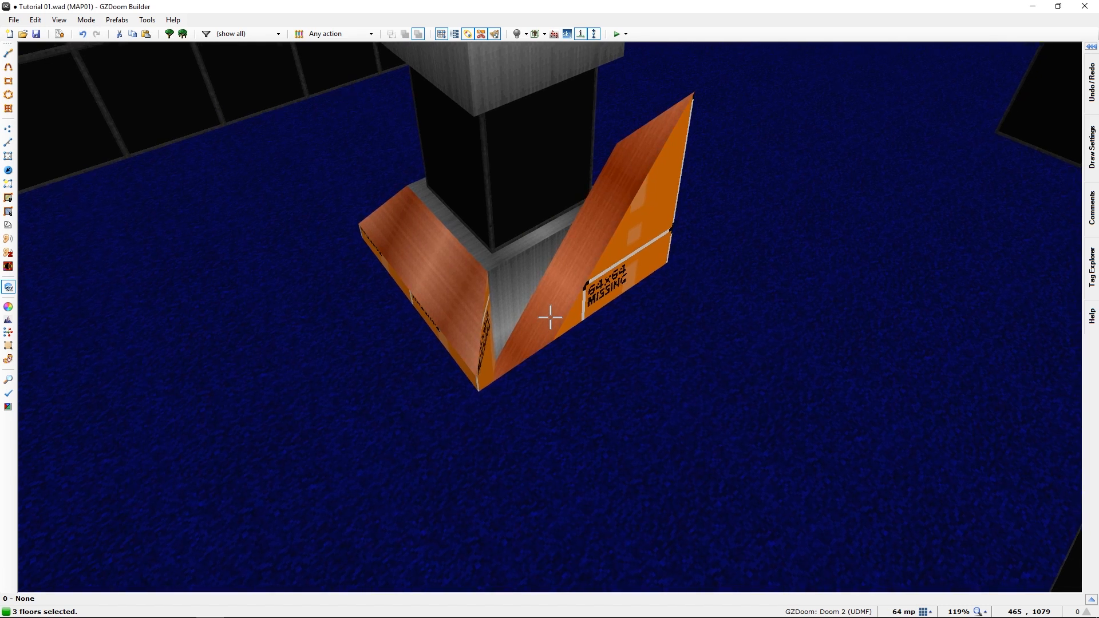
pyautogui.rightClick(550, 317)
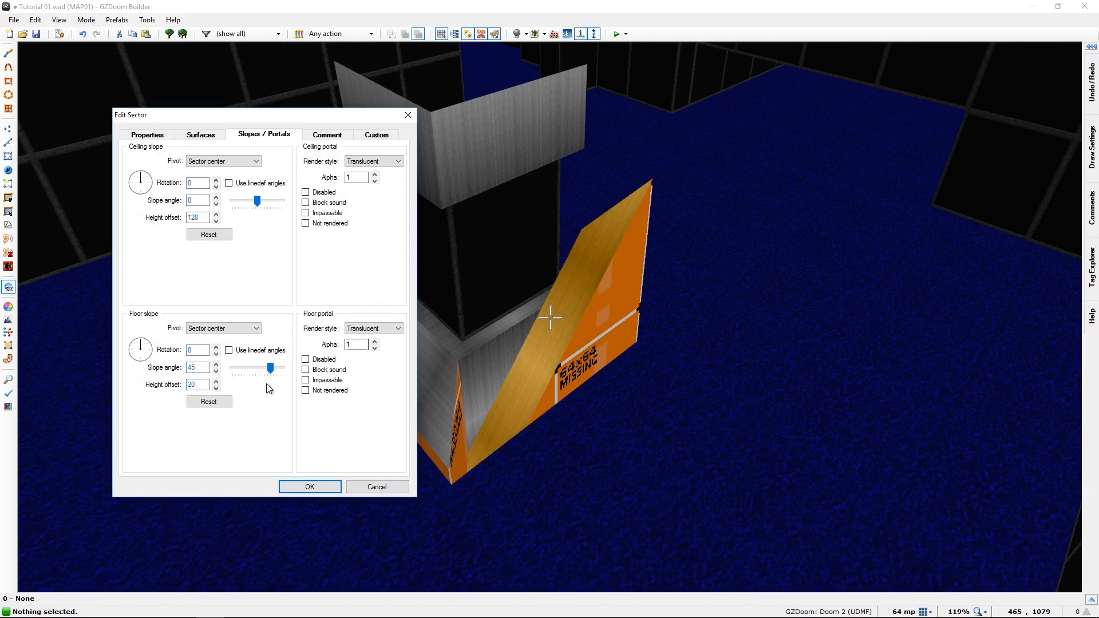
pyautogui.click(148, 351)
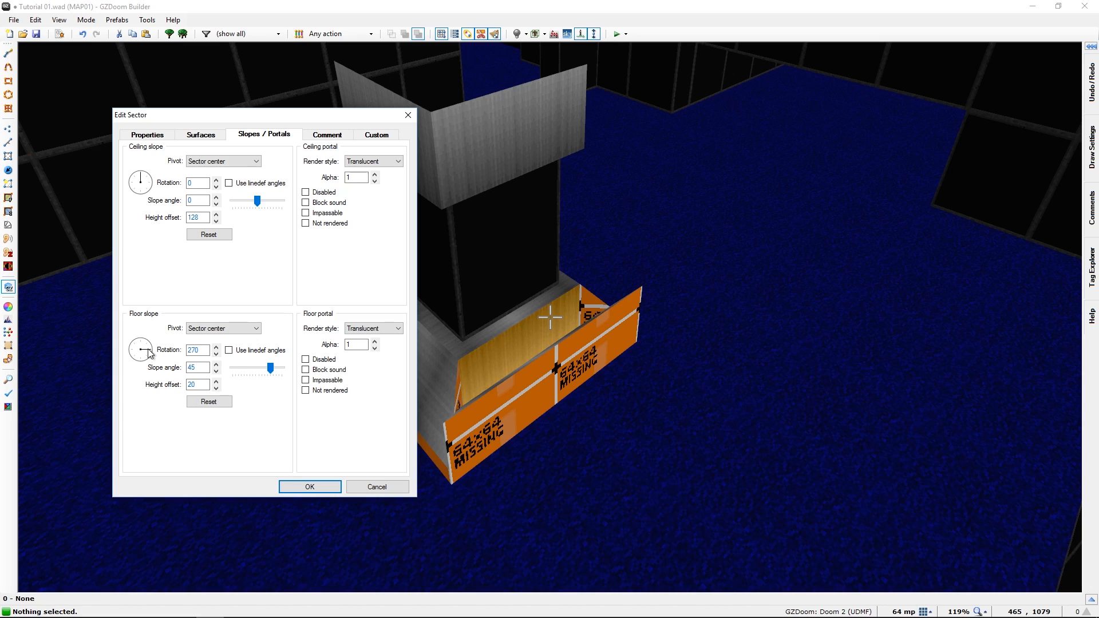
pyautogui.click(136, 350)
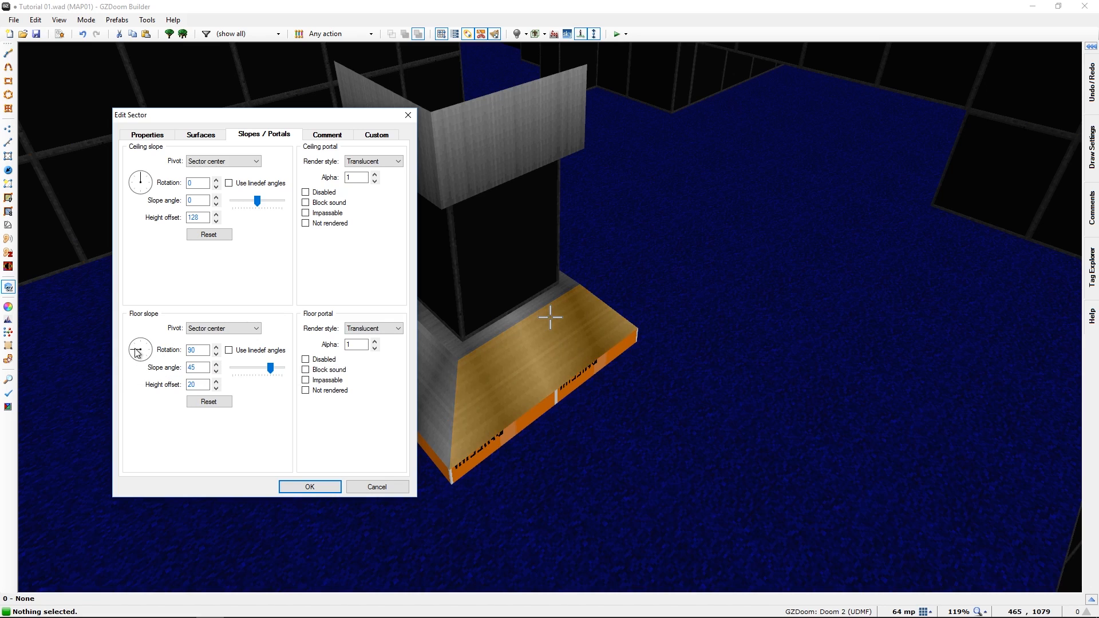
pyautogui.click(309, 487)
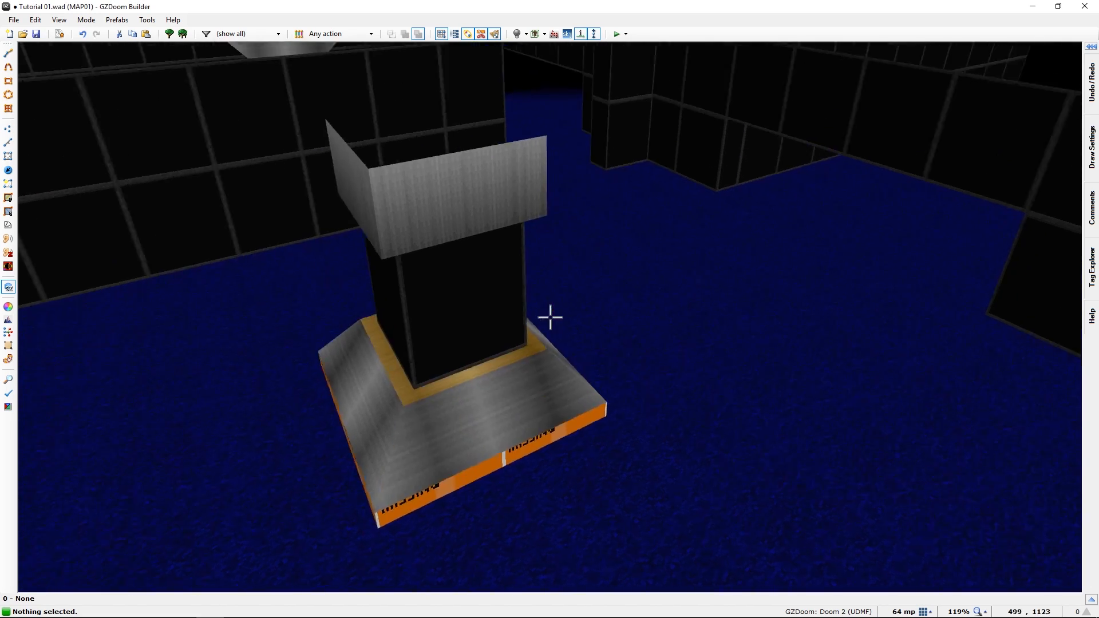
# - Set the floor slope rotation of the opposite side strip to 270 and check the pillar's base from all around
pyautogui.press('f')
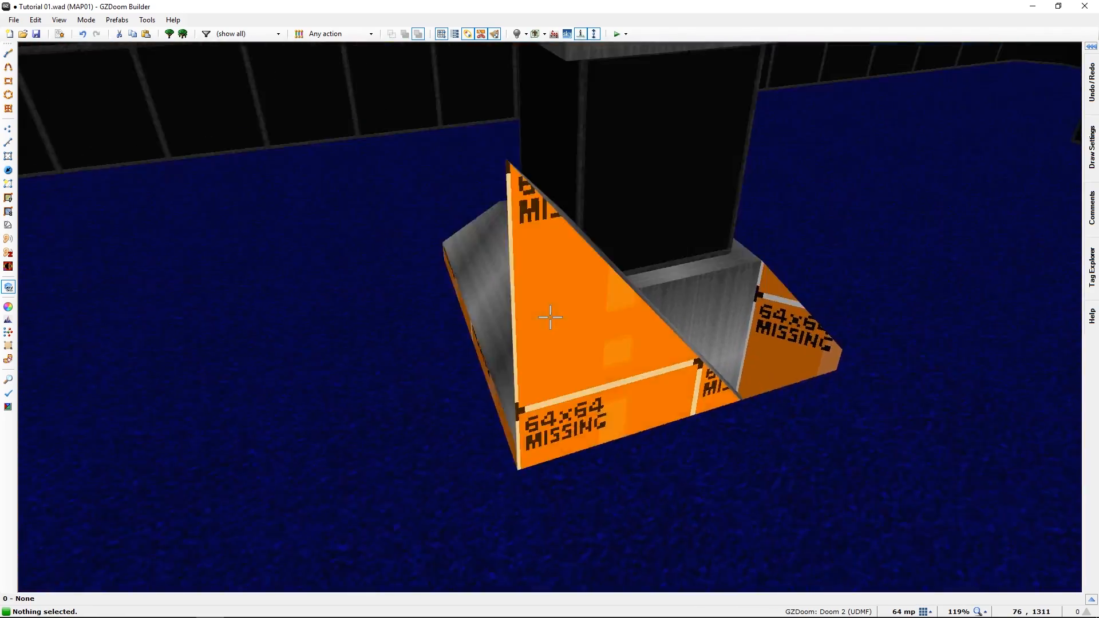
pyautogui.rightClick(551, 317)
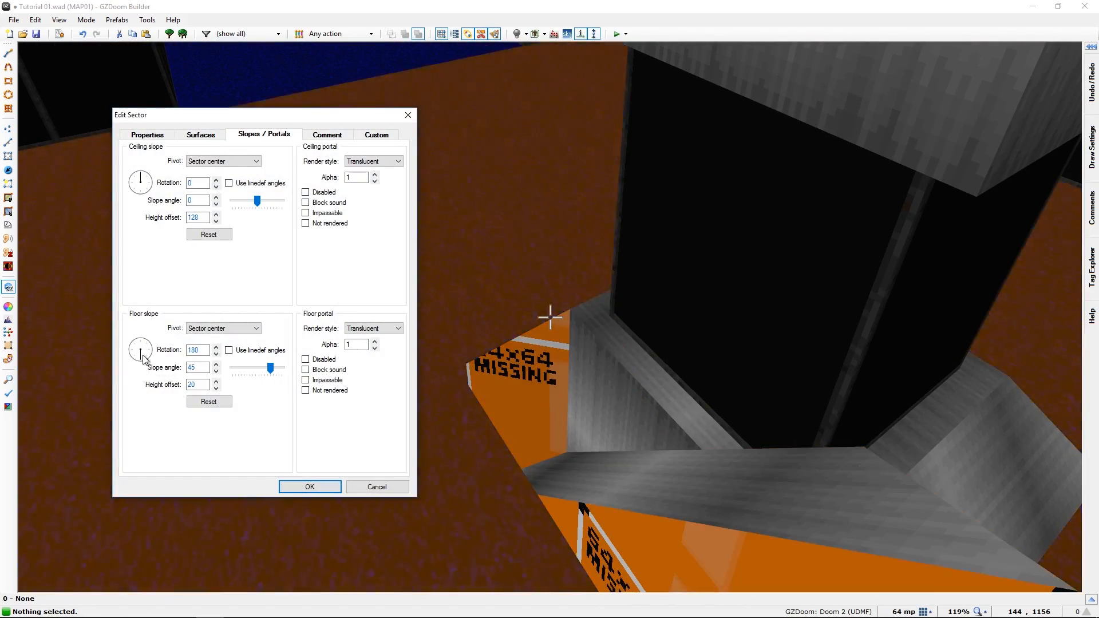
pyautogui.click(148, 358)
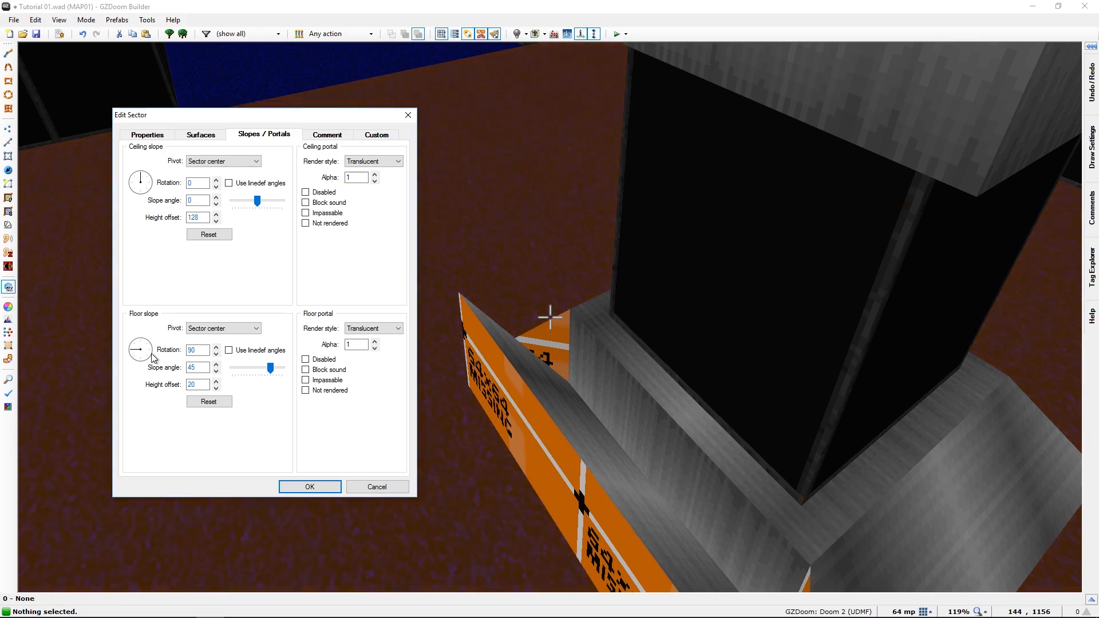
pyautogui.click(152, 356)
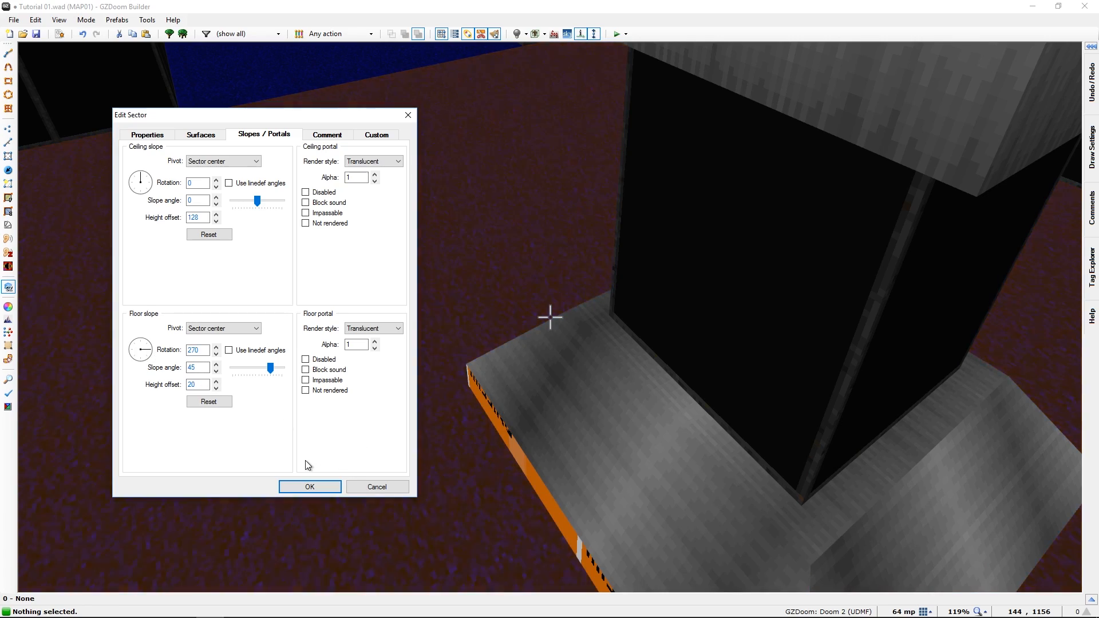
pyautogui.click(310, 487)
pyautogui.press('f')
pyautogui.press('f')
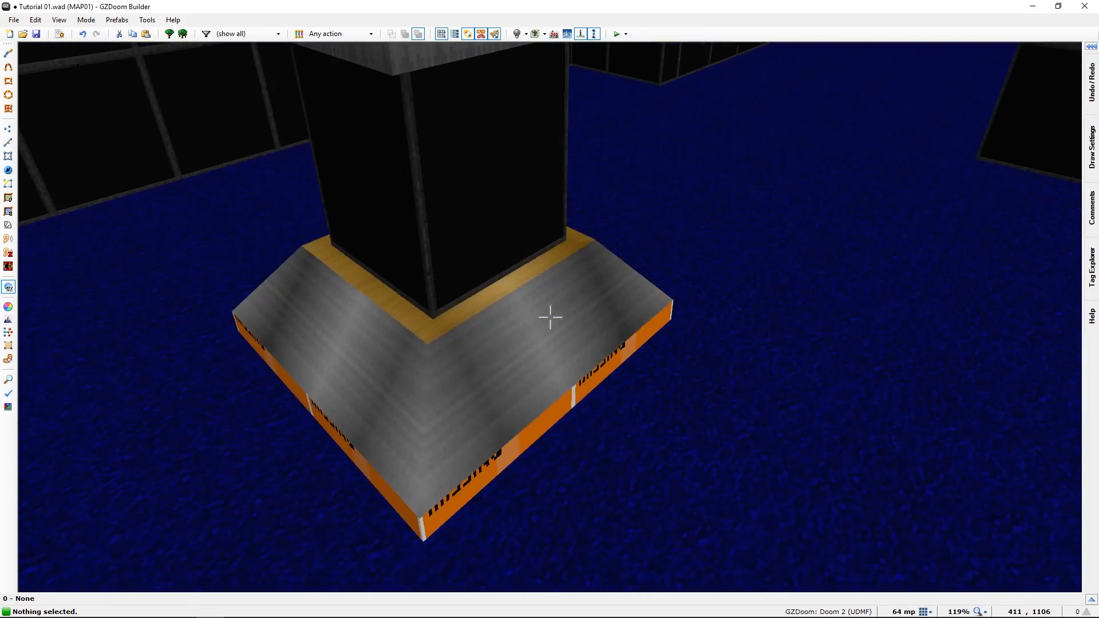
pyautogui.press('e')
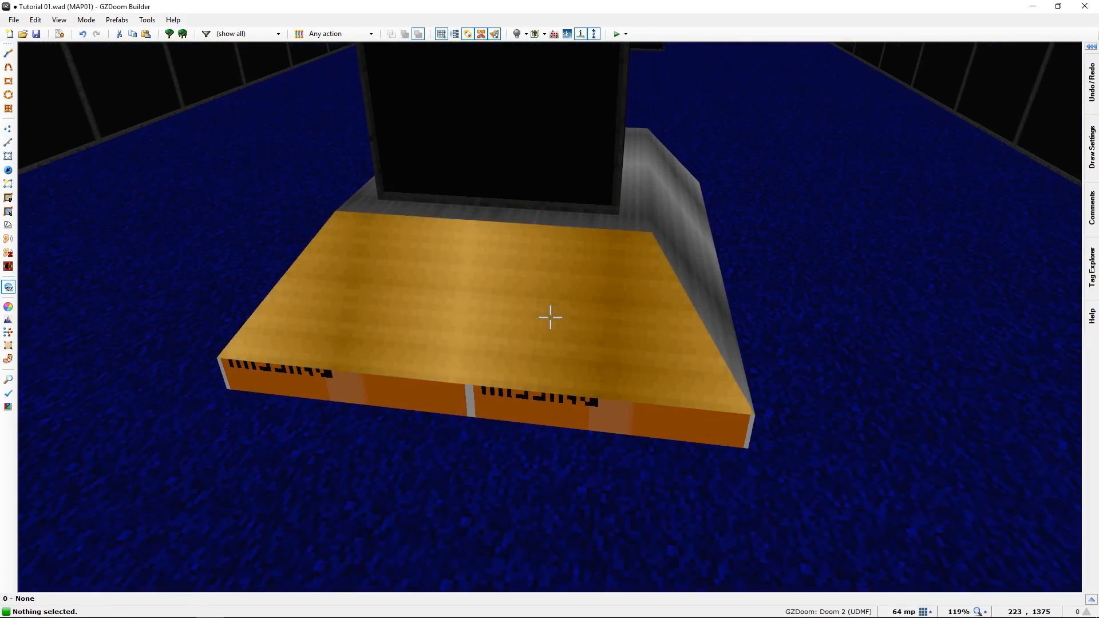
# - Copy the SHAWN2 metal texture and paste it onto the missing-texture sides around the pillar's base
pyautogui.hotkey('ctrl', 'c')
pyautogui.hotkey('ctrl', 'v')
pyautogui.press('f')
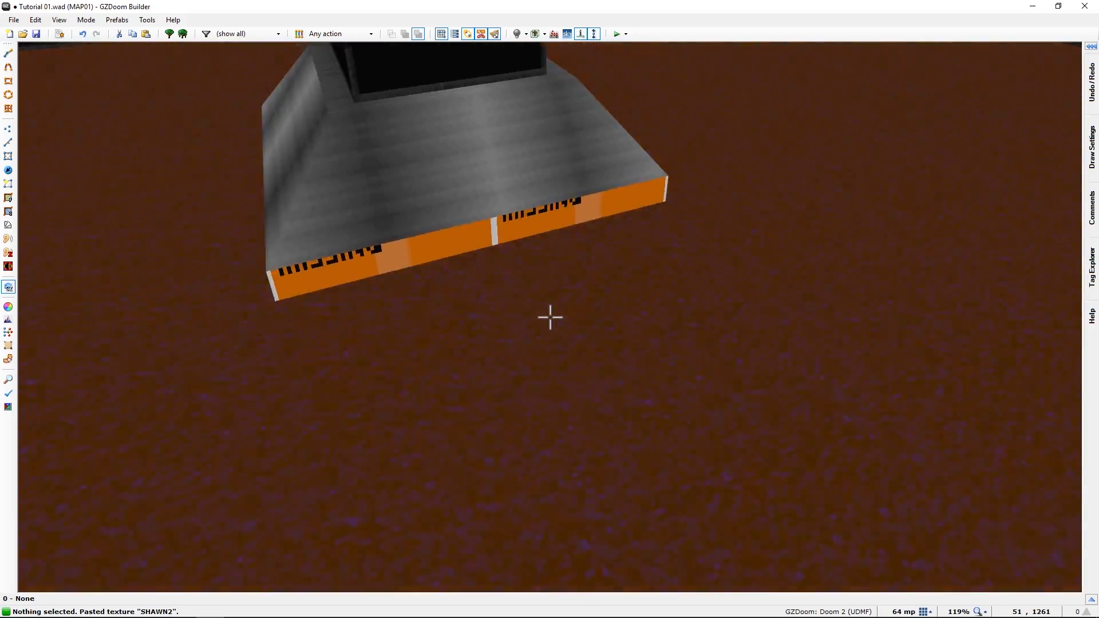
pyautogui.hotkey('ctrl', 'v')
pyautogui.press('f')
pyautogui.press('f')
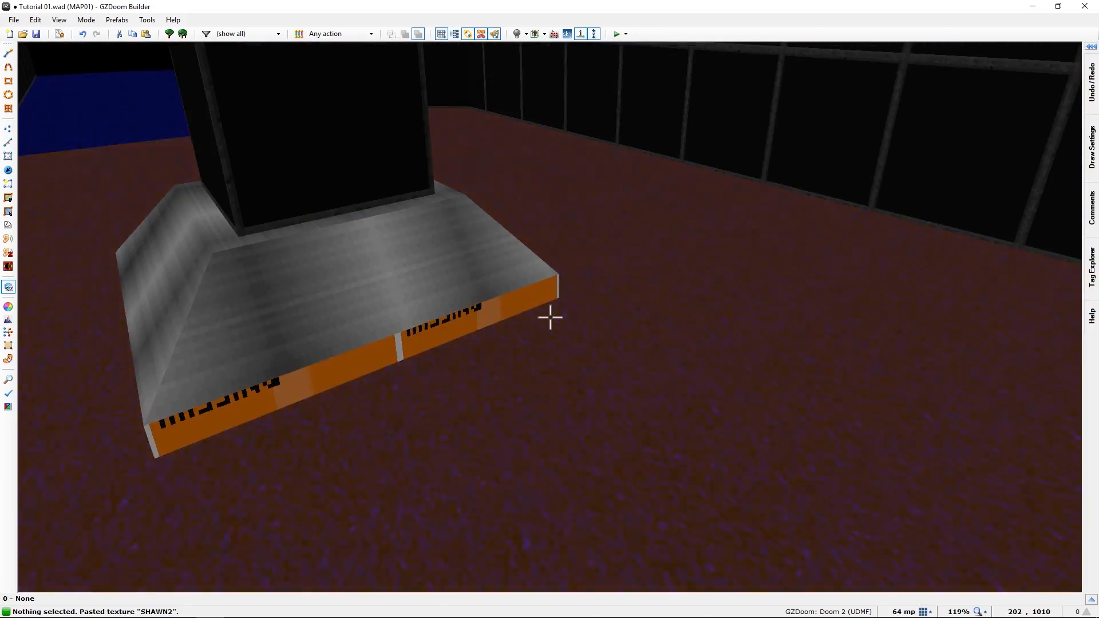
pyautogui.hotkey('ctrl', 'v')
pyautogui.press('f')
pyautogui.hotkey('ctrl', 'v')
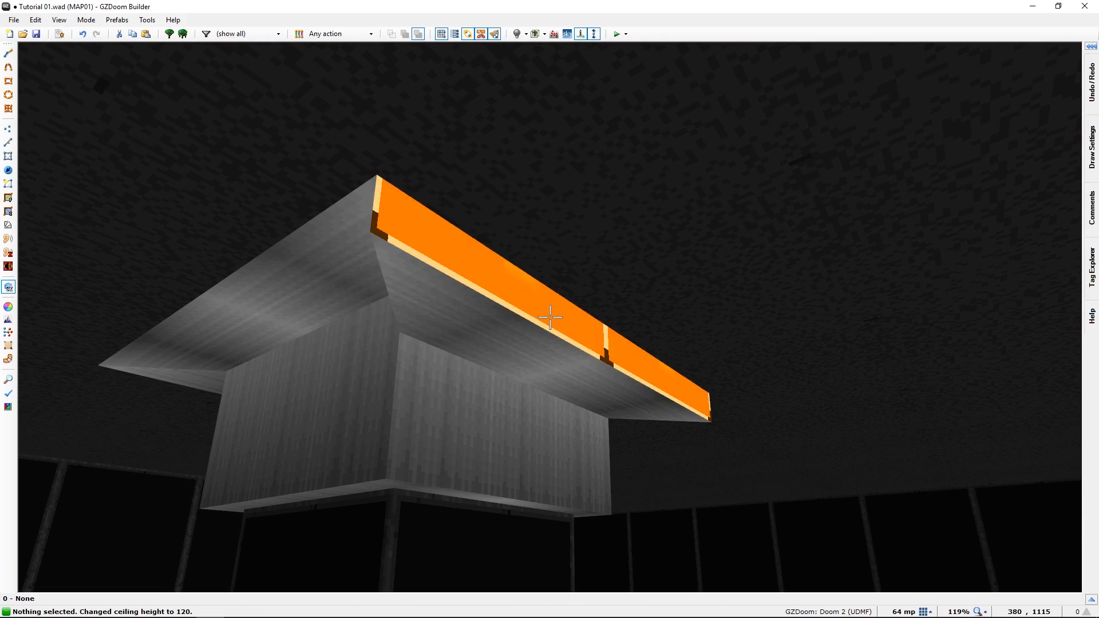
# - Paste SHAWN2 onto the exposed outer edge above one of the pillar's ceiling strips and try ceiling heights 136 and 120
pyautogui.hotkey('ctrl', 'v')
pyautogui.scroll(2, 551, 317)
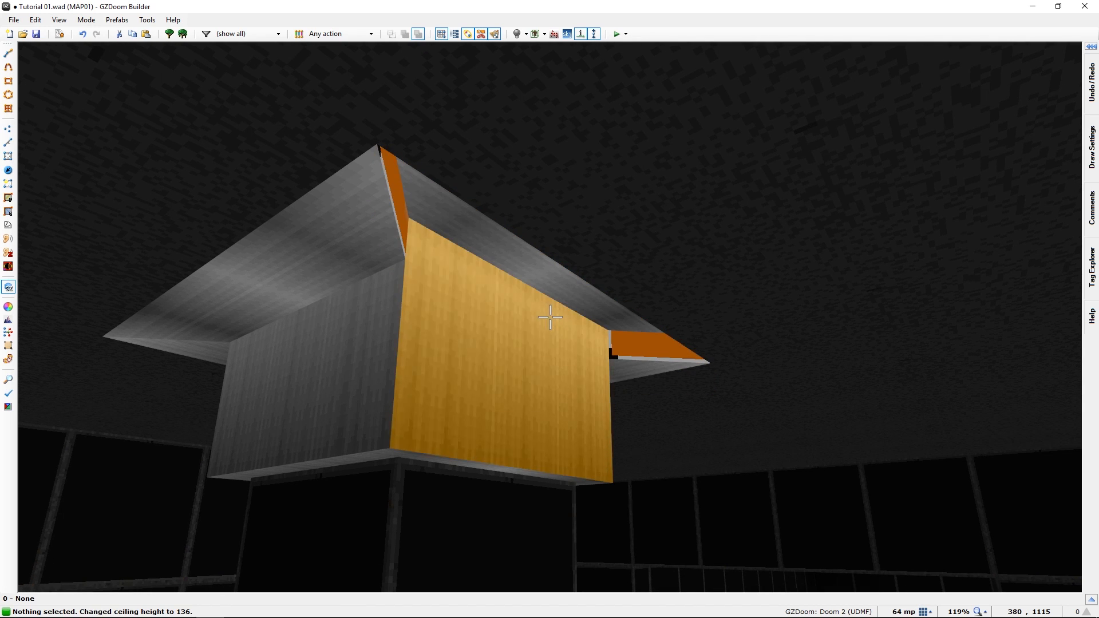
pyautogui.scroll(-1, 550, 318)
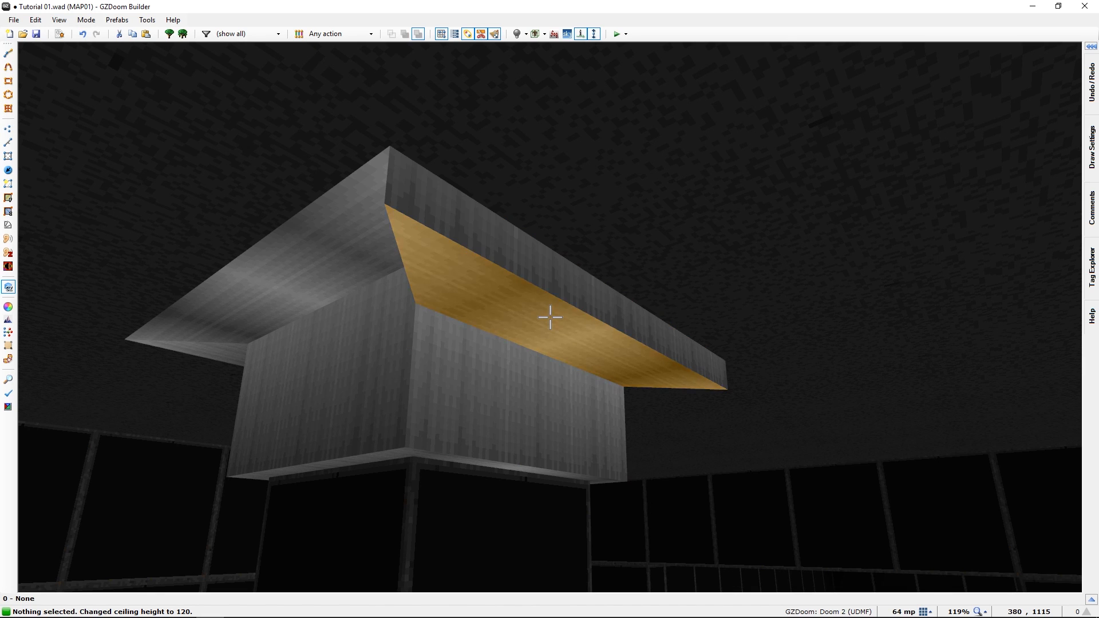
# - Give all four ceiling strips around the pillar's top a ceiling slope with height offset 108 and slope angle 45
pyautogui.click(551, 318)
pyautogui.press('s')
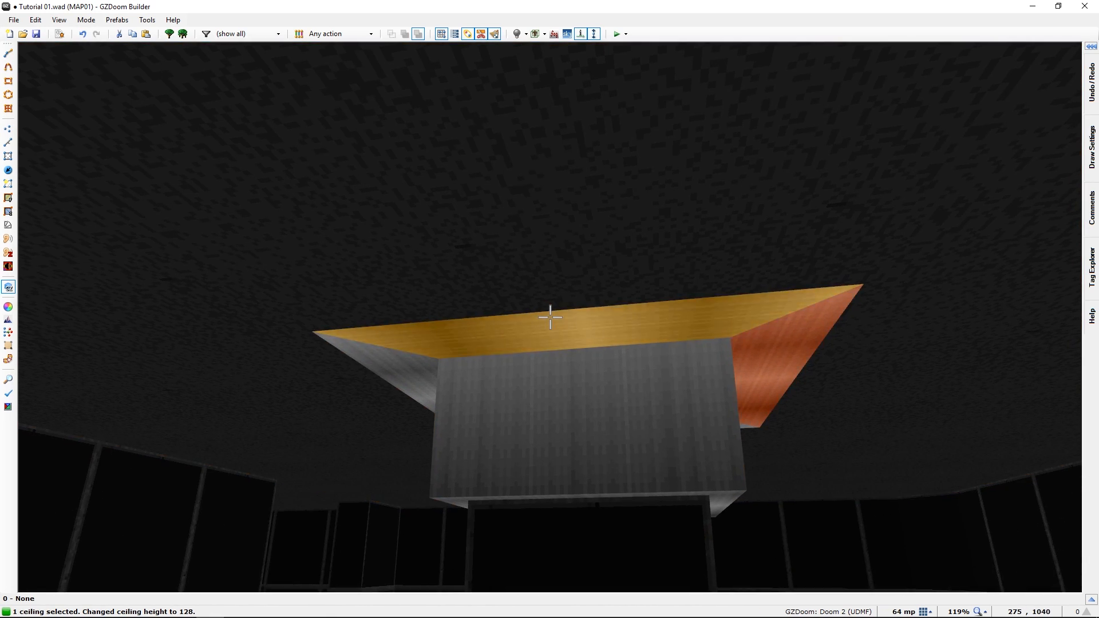
pyautogui.click(551, 317)
pyautogui.press('s')
pyautogui.press('s')
pyautogui.click(550, 317)
pyautogui.click(550, 317)
pyautogui.rightClick(550, 317)
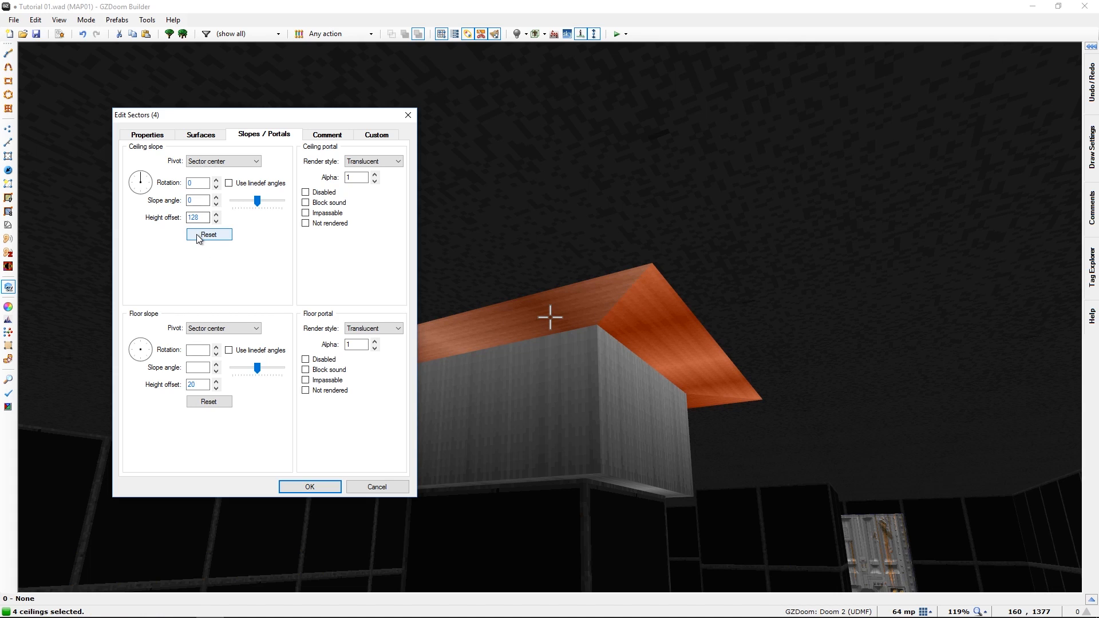
pyautogui.doubleClick(195, 218)
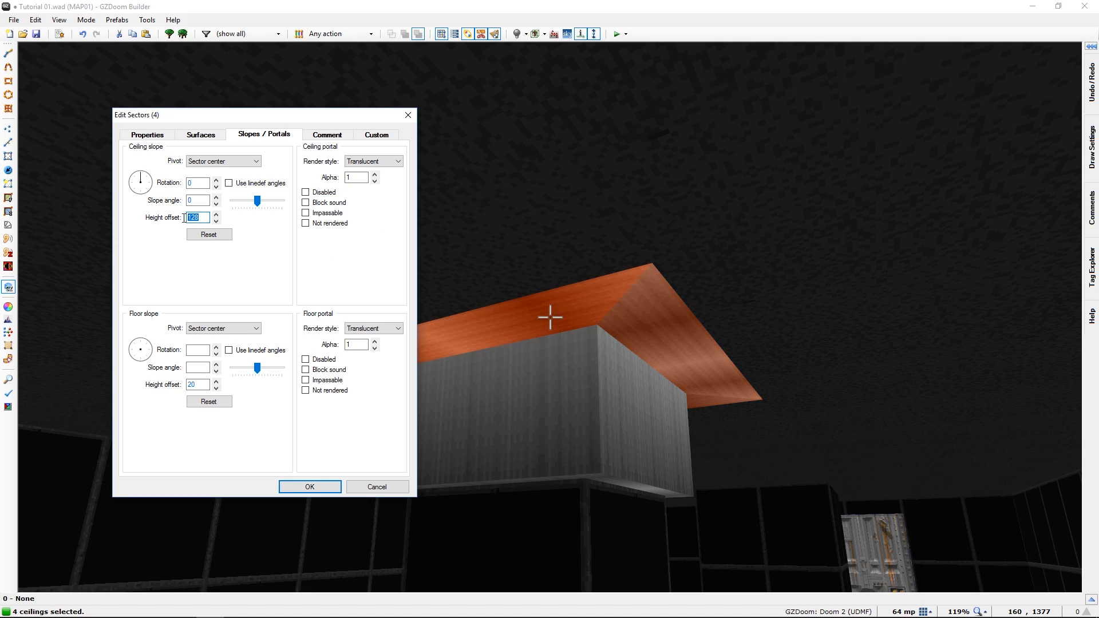
pyautogui.write('108')
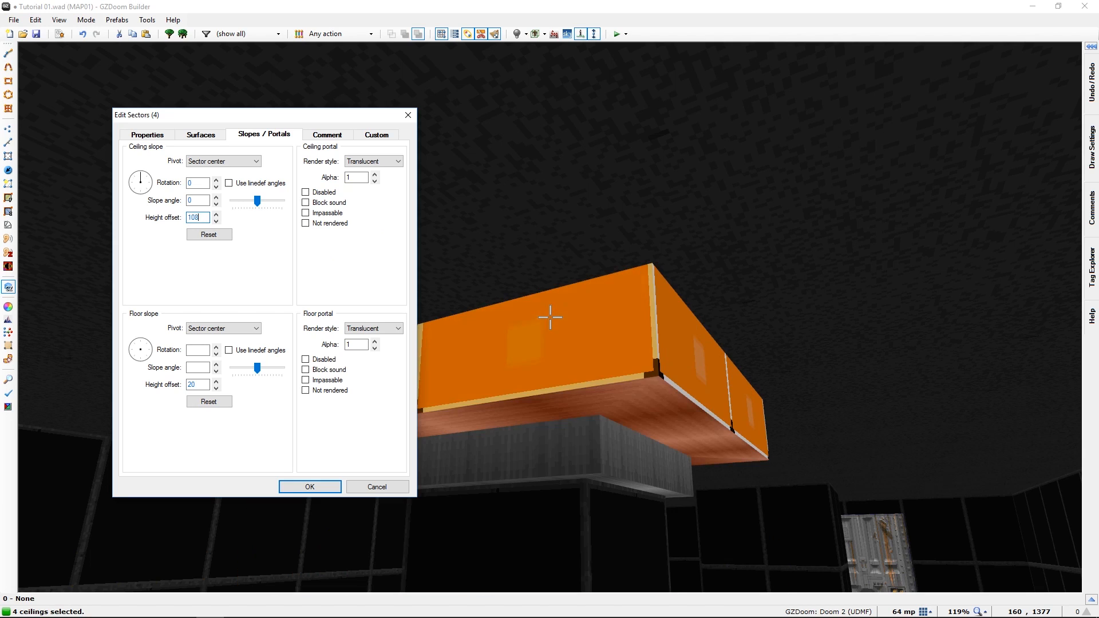
pyautogui.click(200, 204)
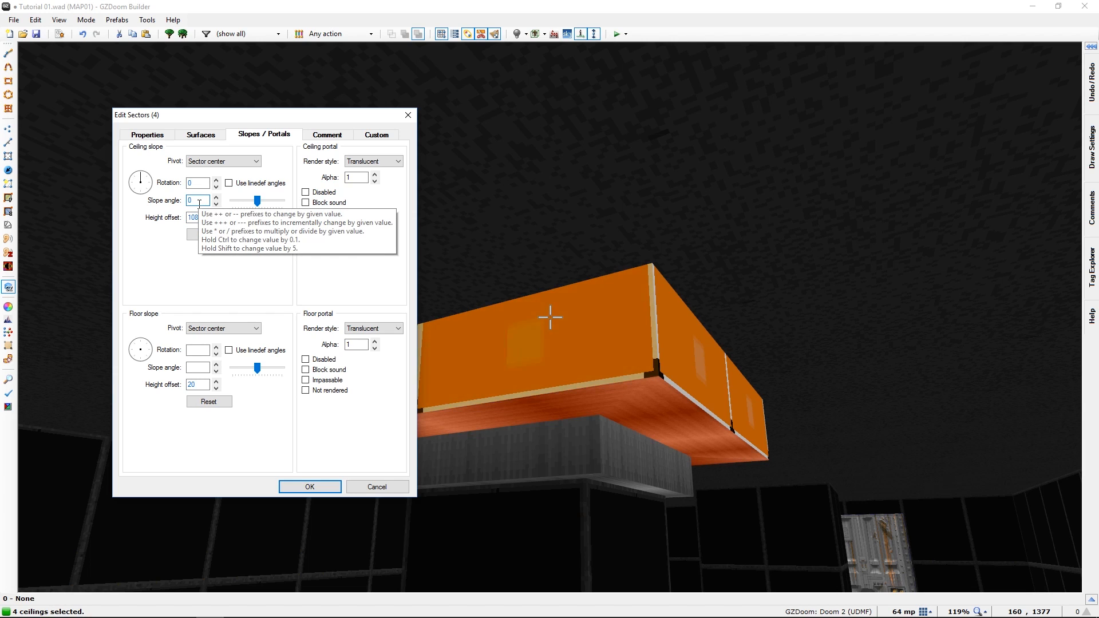
pyautogui.write('45')
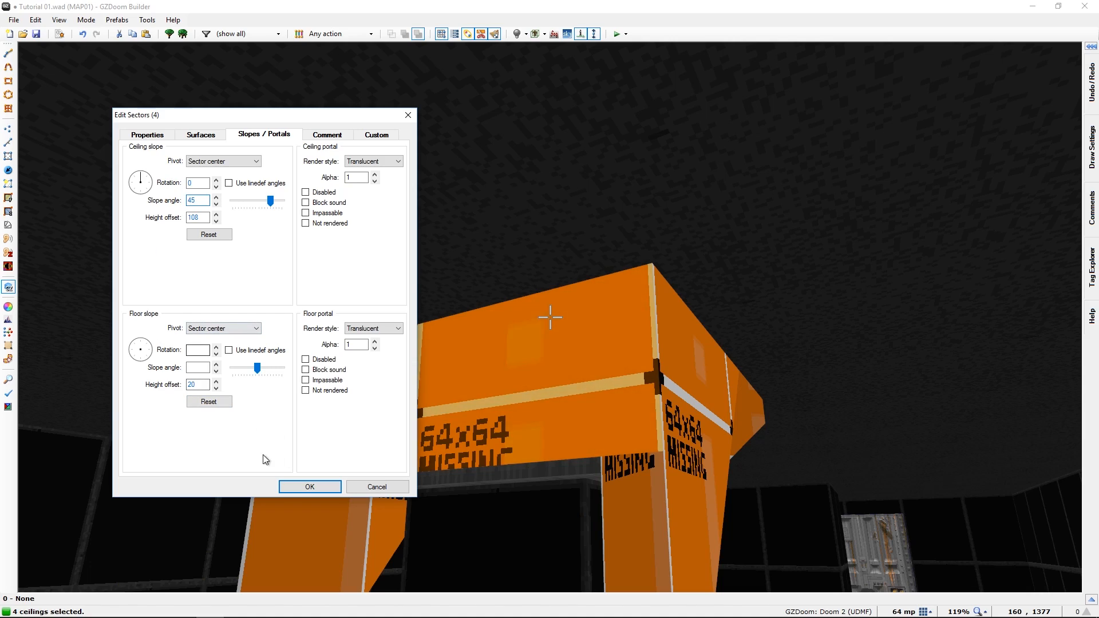
pyautogui.click(317, 491)
# - Set the ceiling slope rotation of one misaligned side strip at the pillar's top to 270
pyautogui.press('w')
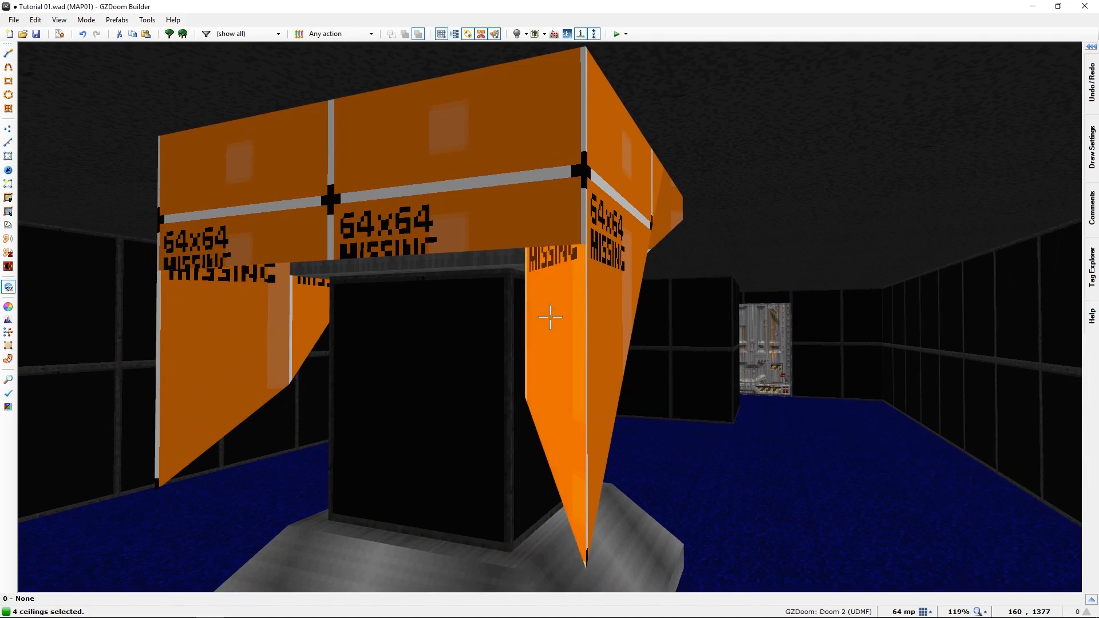
pyautogui.press('e')
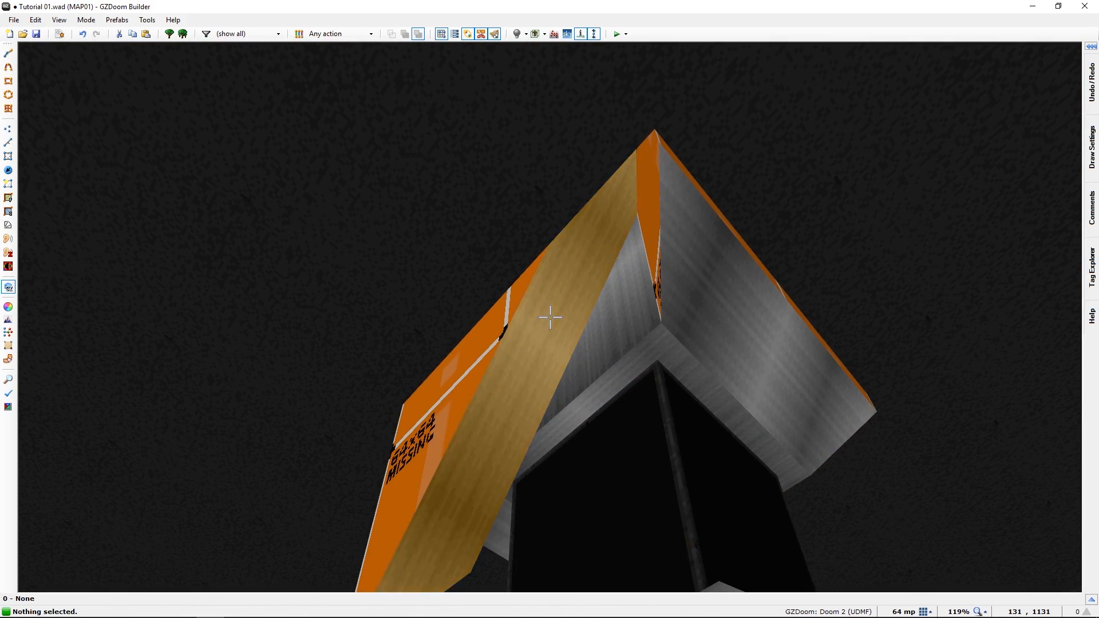
pyautogui.click(551, 317)
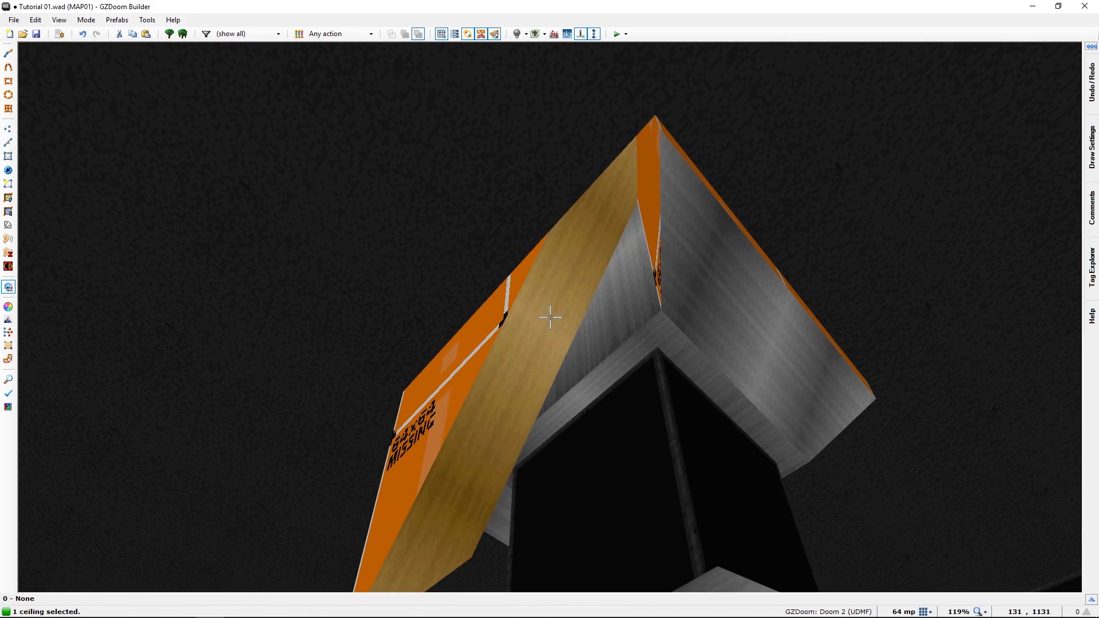
pyautogui.rightClick(550, 317)
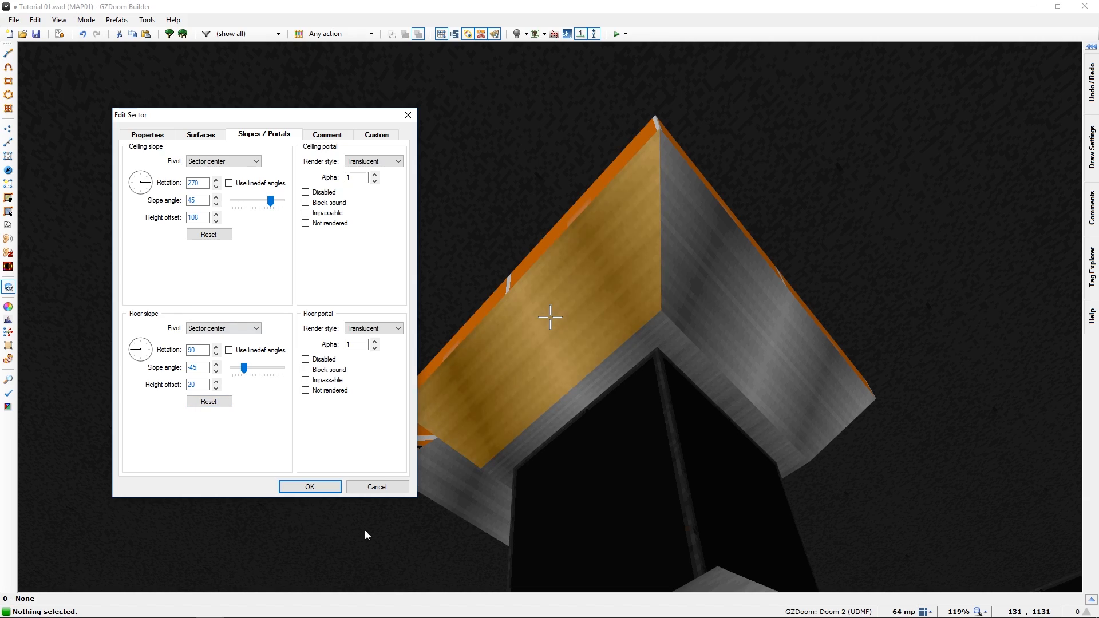
pyautogui.click(335, 487)
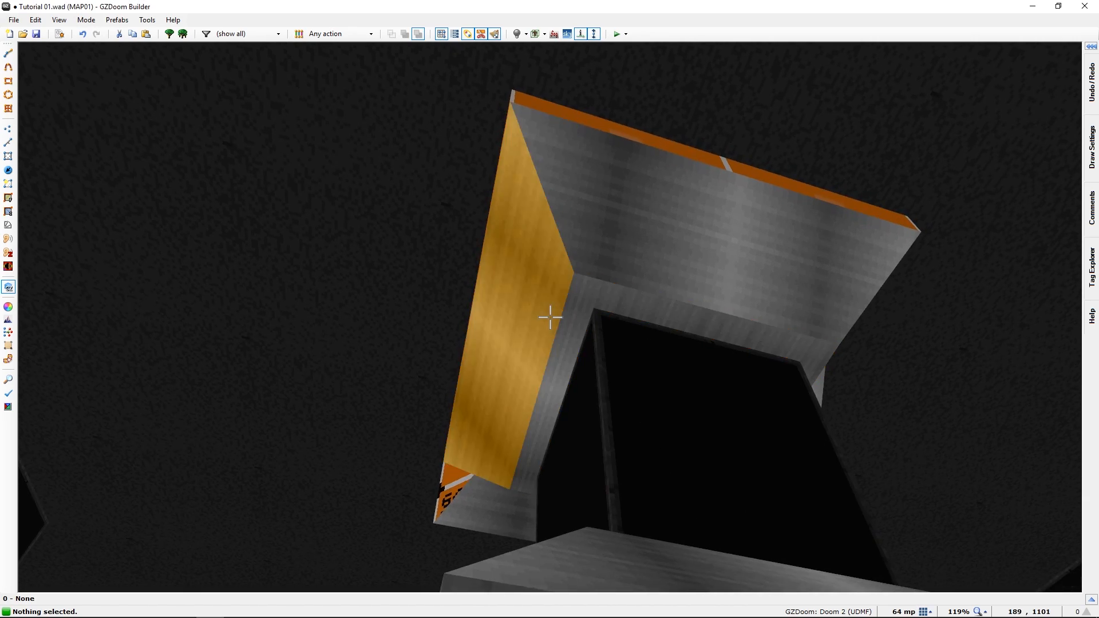
# - Set the ceiling slope rotation of the opposite side strip at the pillar's top to 90
pyautogui.press('f')
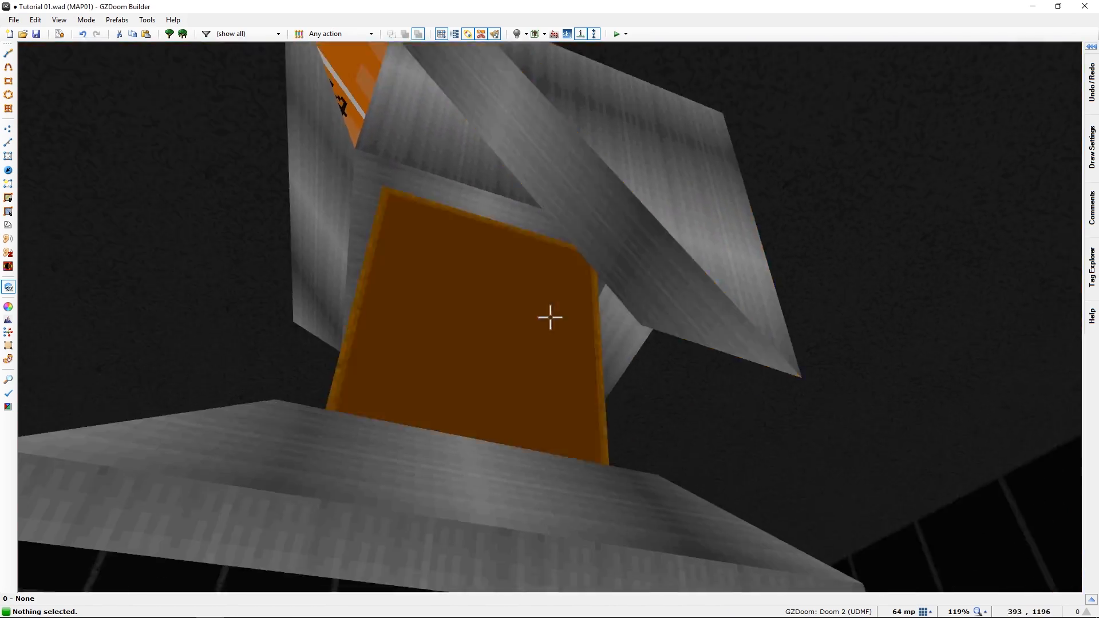
pyautogui.rightClick(550, 318)
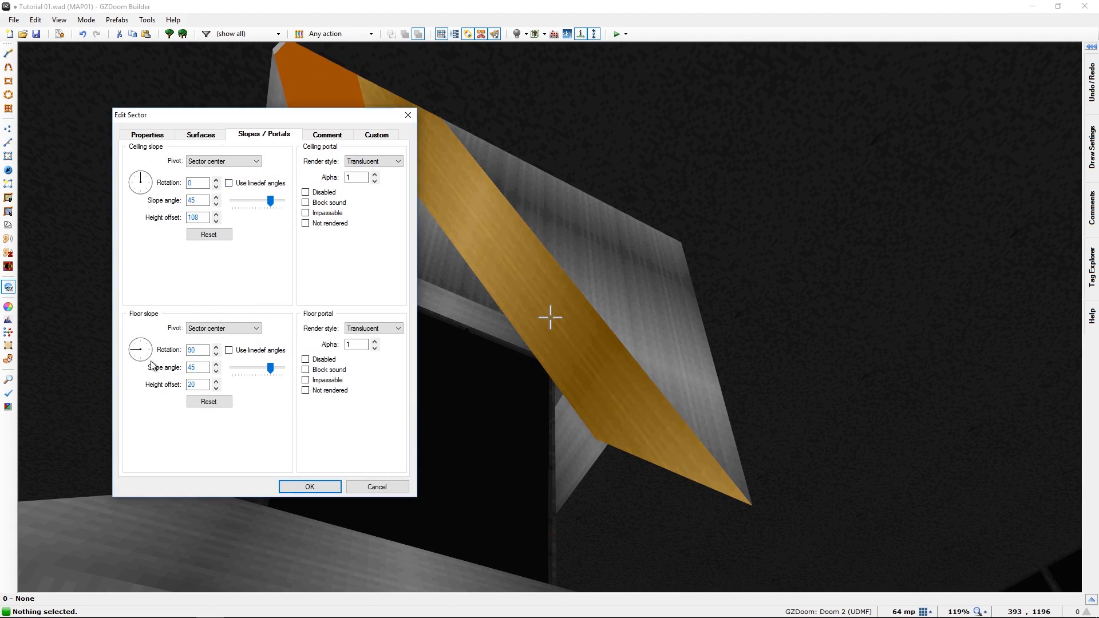
pyautogui.click(142, 192)
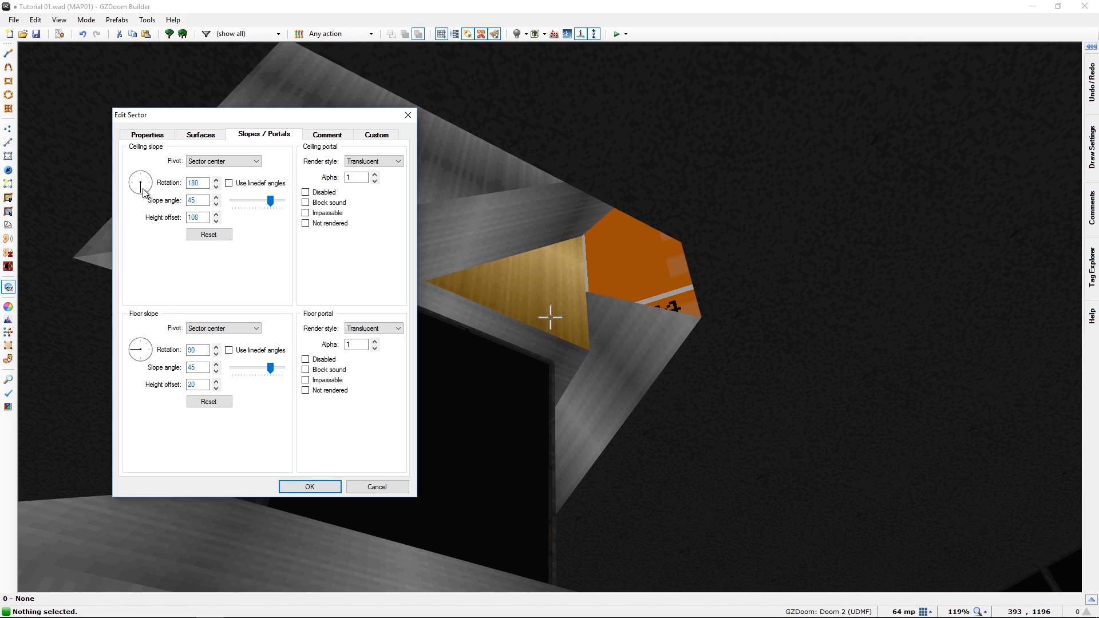
pyautogui.click(150, 183)
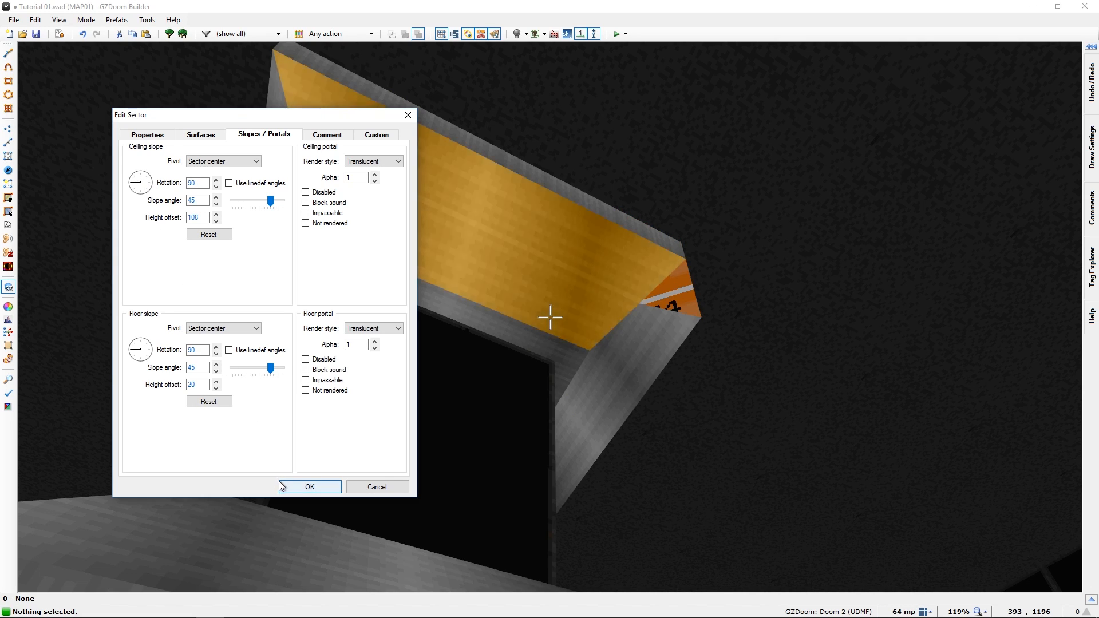
pyautogui.click(310, 487)
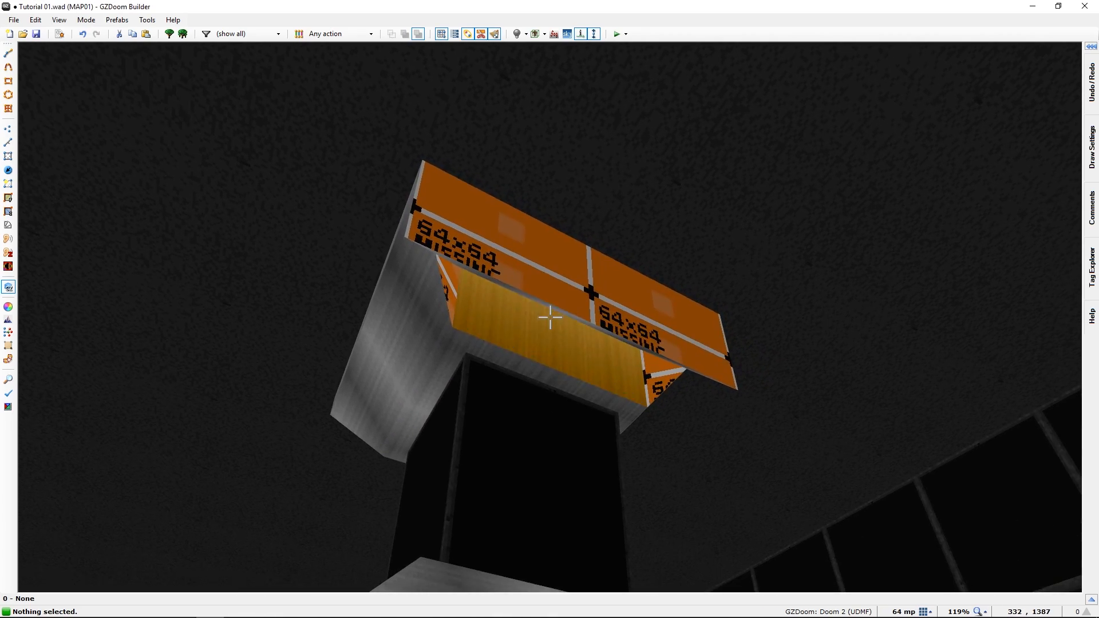
# - Set the ceiling slope rotation of the last misaligned strip at the pillar's top to 180
pyautogui.press('s')
pyautogui.press('e')
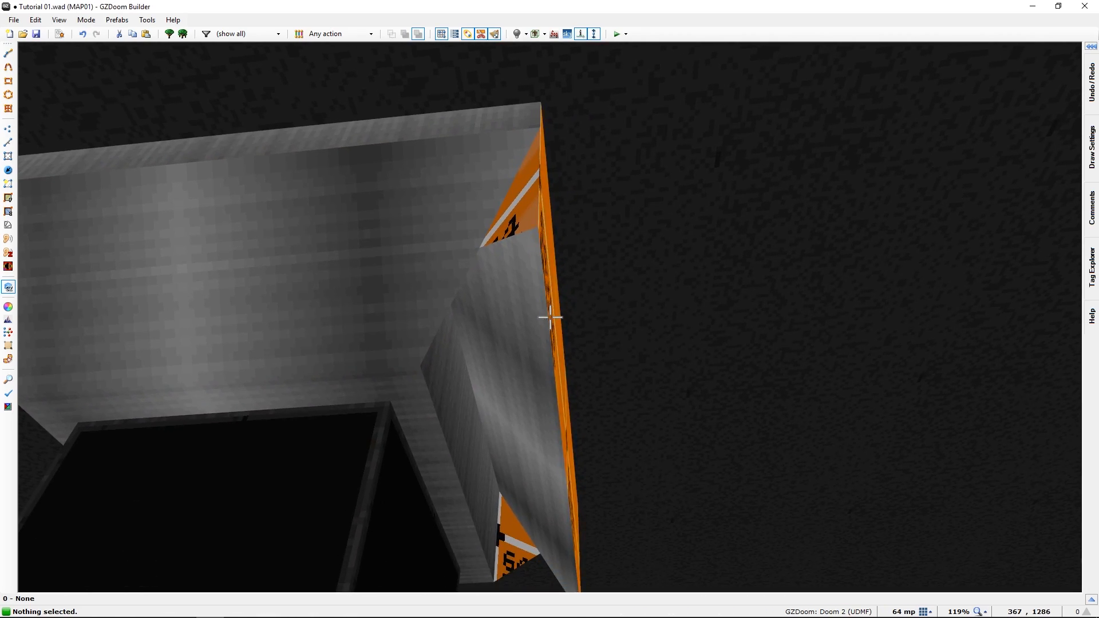
pyautogui.rightClick(550, 316)
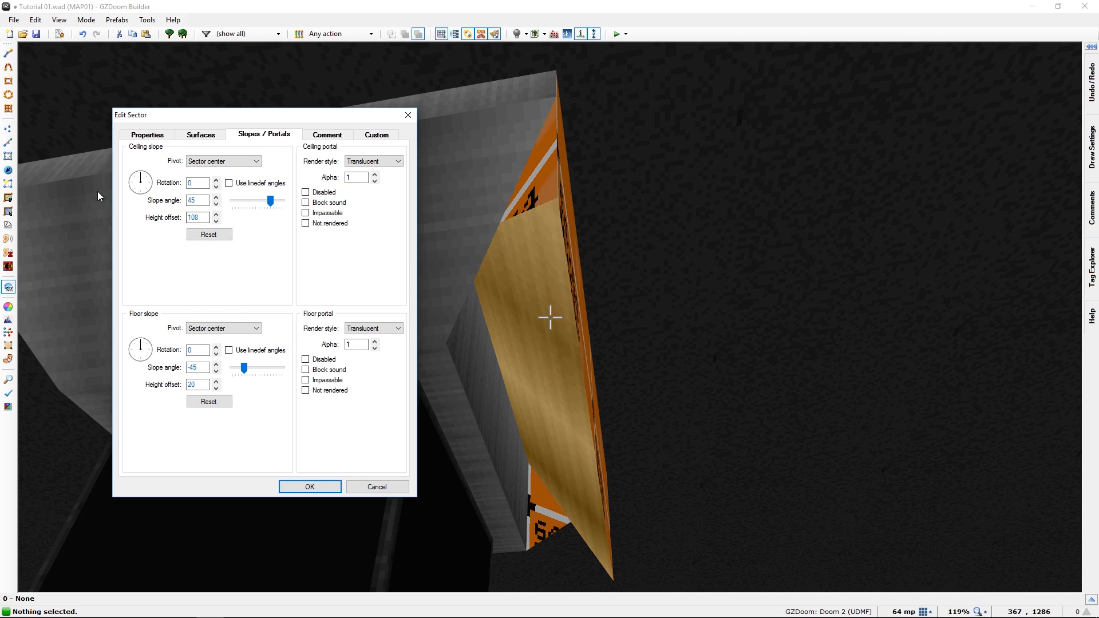
pyautogui.click(137, 185)
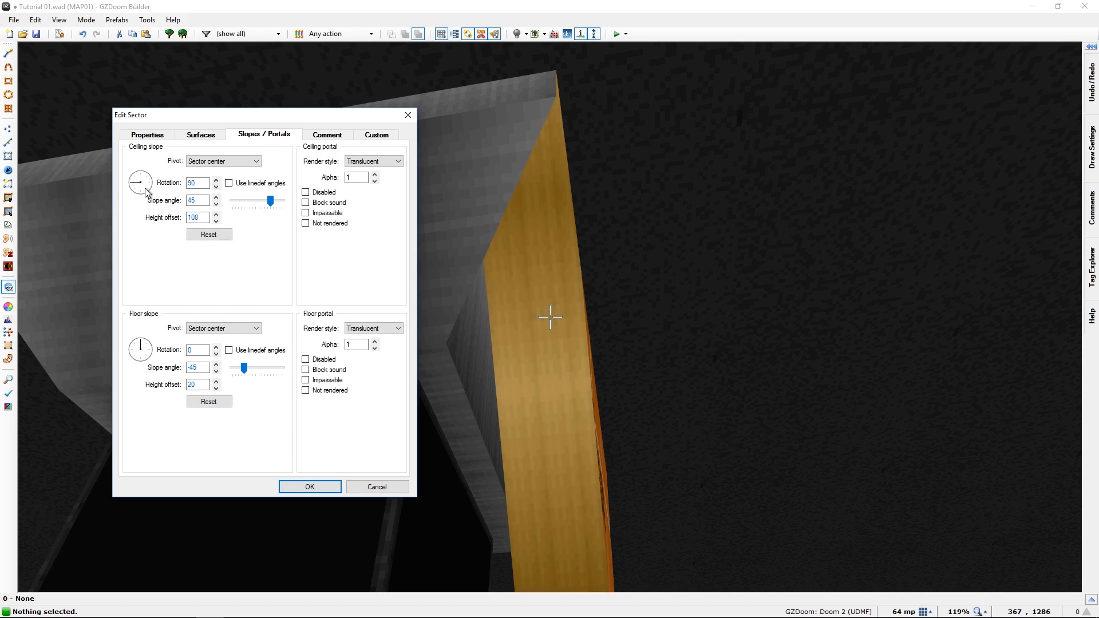
pyautogui.click(147, 183)
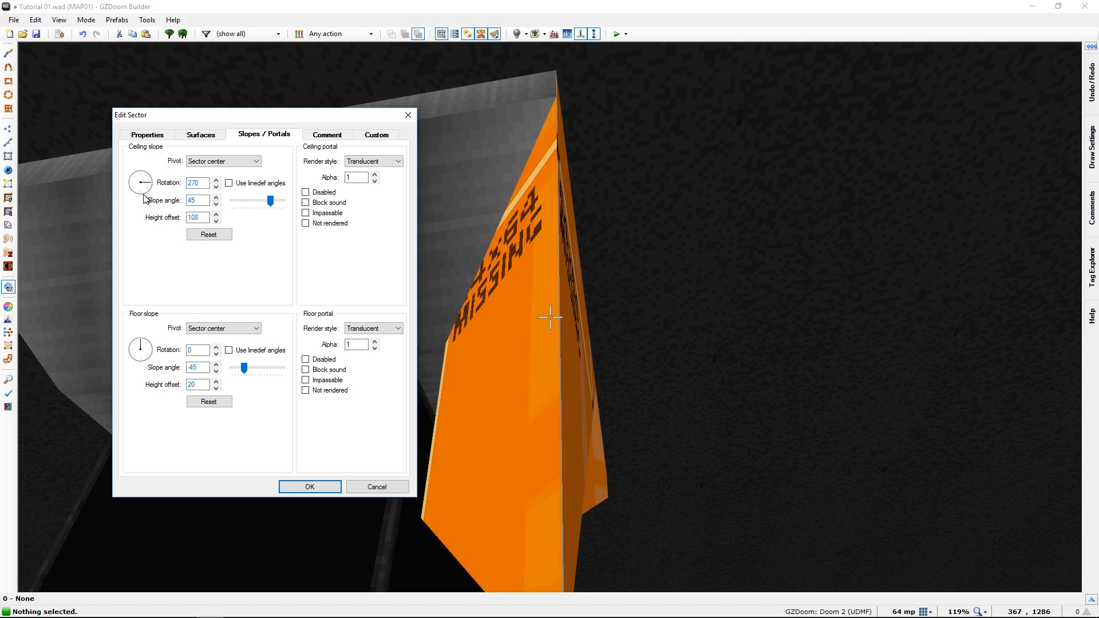
pyautogui.click(141, 192)
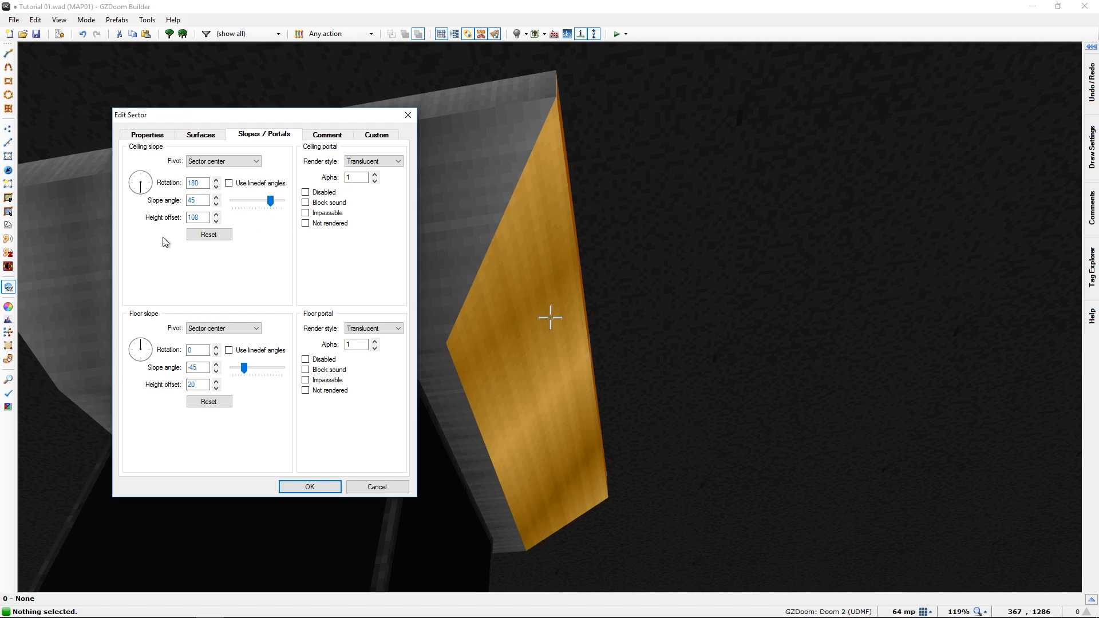
pyautogui.click(309, 487)
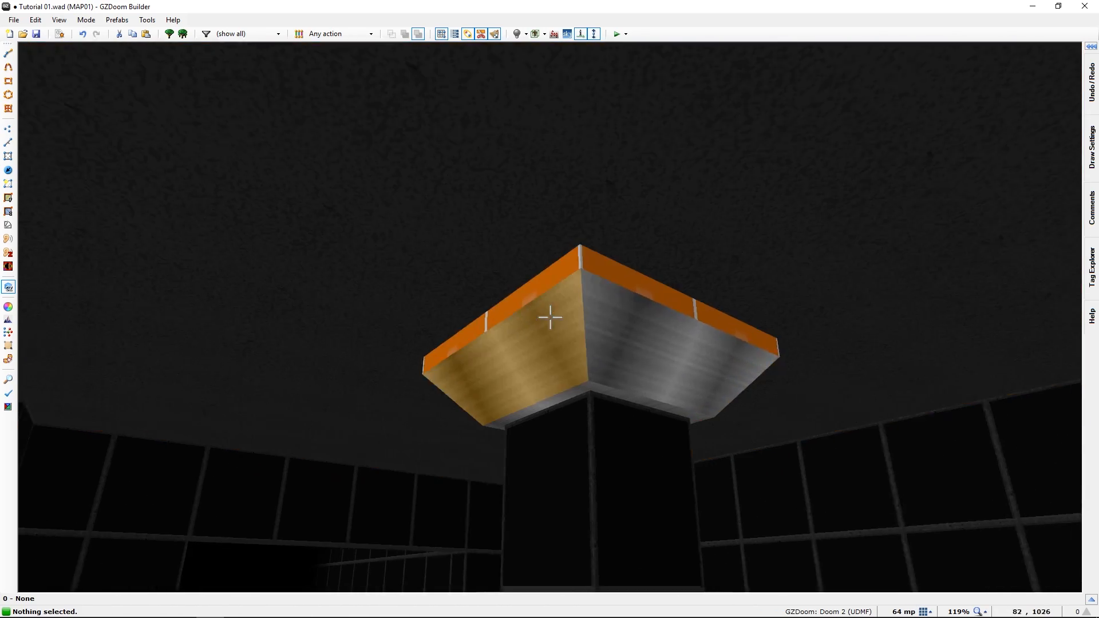
# - Paste the SHAWN2 texture onto the three remaining missing-texture edges around the pillar's top
pyautogui.hotkey('ctrl', 'v')
pyautogui.press('s')
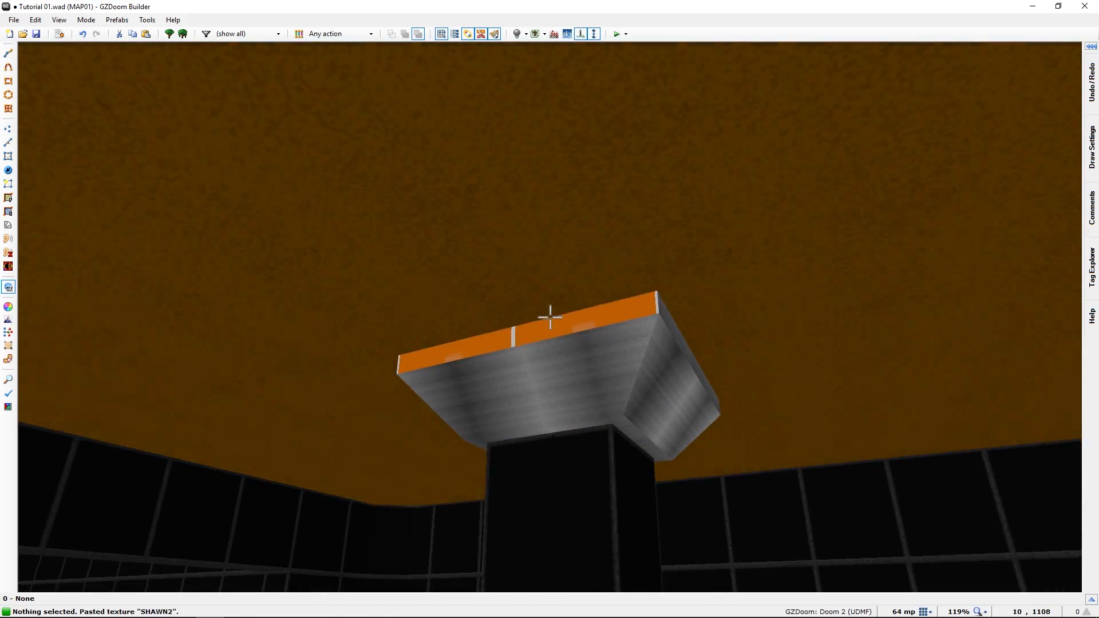
pyautogui.hotkey('ctrl', 'v')
pyautogui.press('s')
pyautogui.press('d')
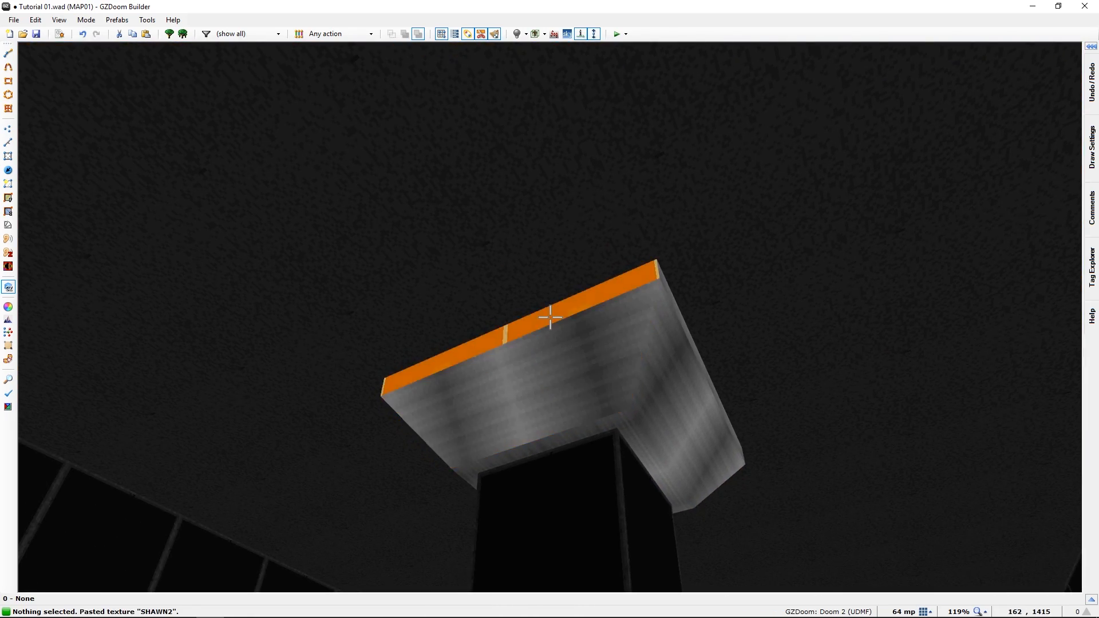
pyautogui.hotkey('ctrl', 'v')
pyautogui.press('s')
pyautogui.press('a')
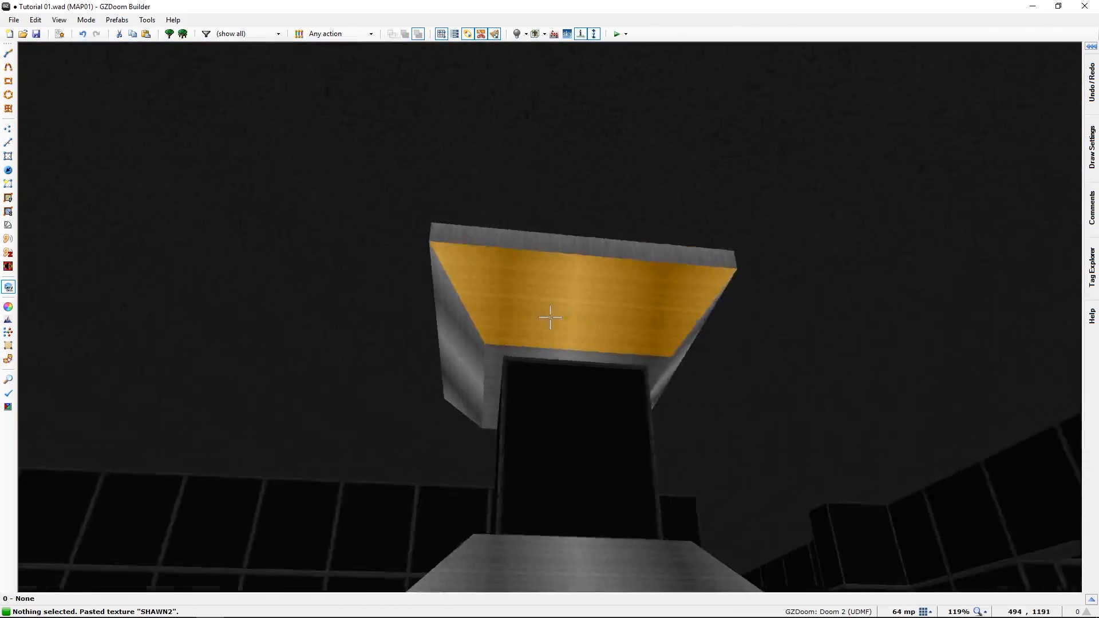
# - Inspect the pillar's sloped base and top from all around the hall
pyautogui.press('s')
pyautogui.press('s')
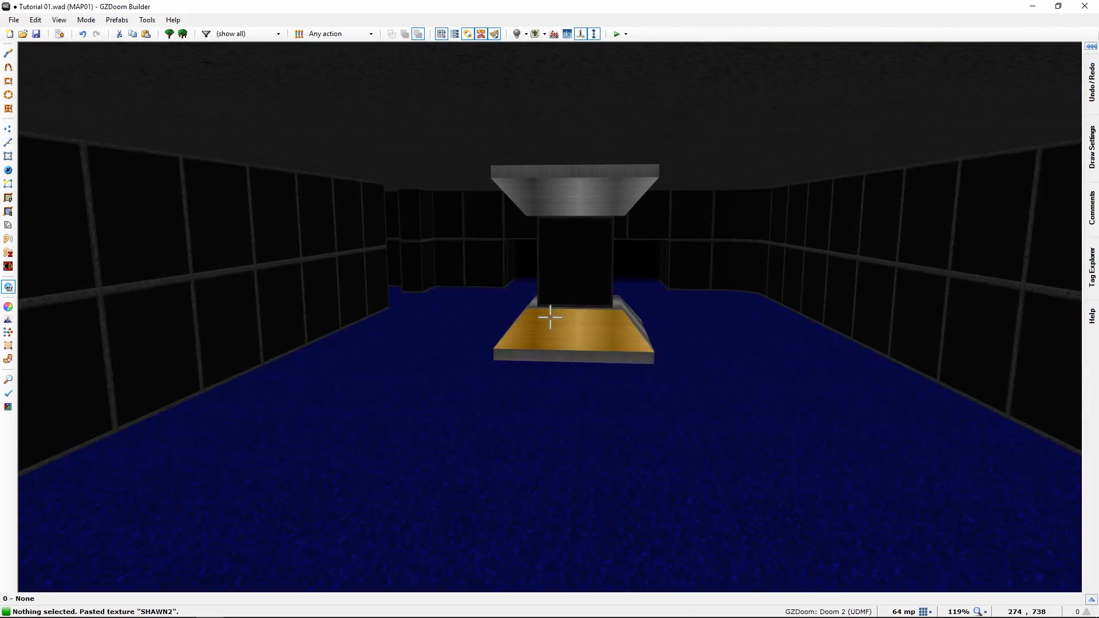
pyautogui.press('w')
pyautogui.press('d')
pyautogui.press('d')
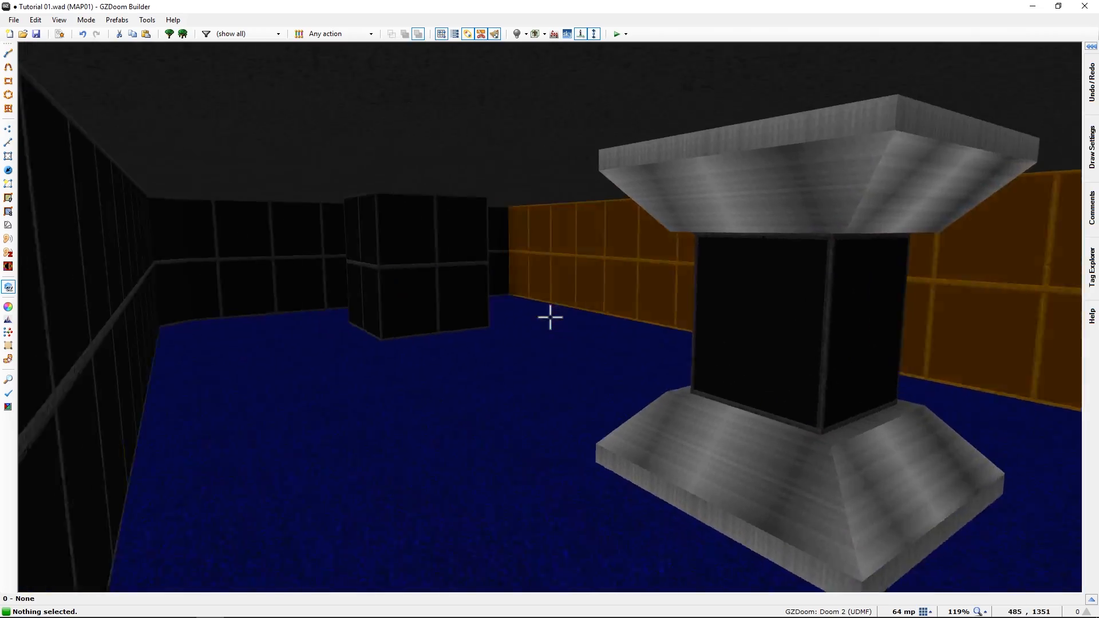
pyautogui.press('d')
pyautogui.press('d')
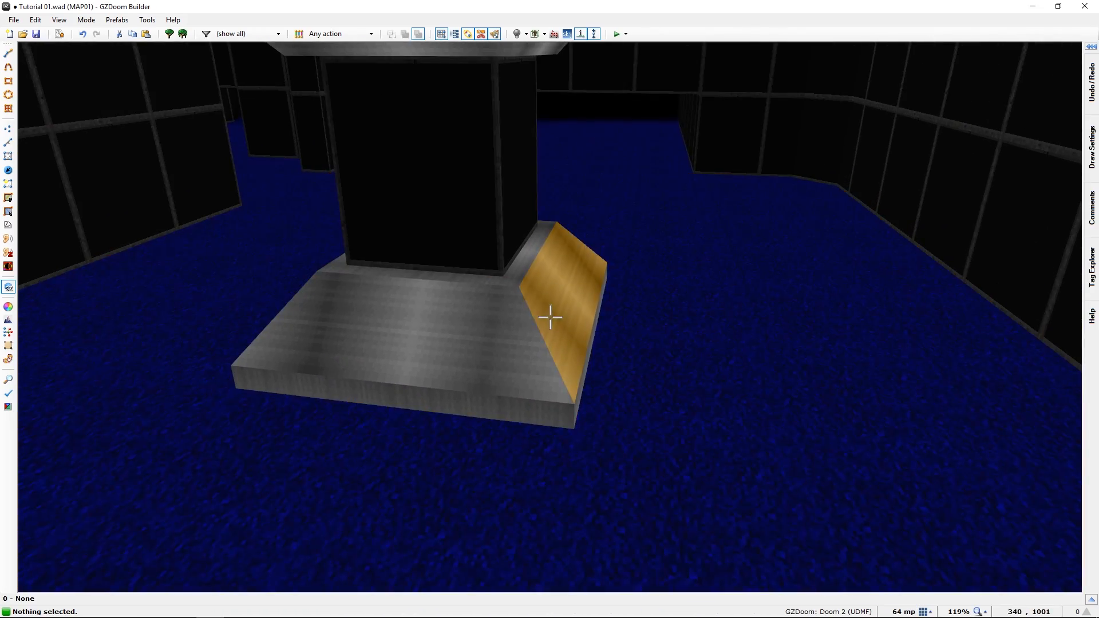
pyautogui.press('d')
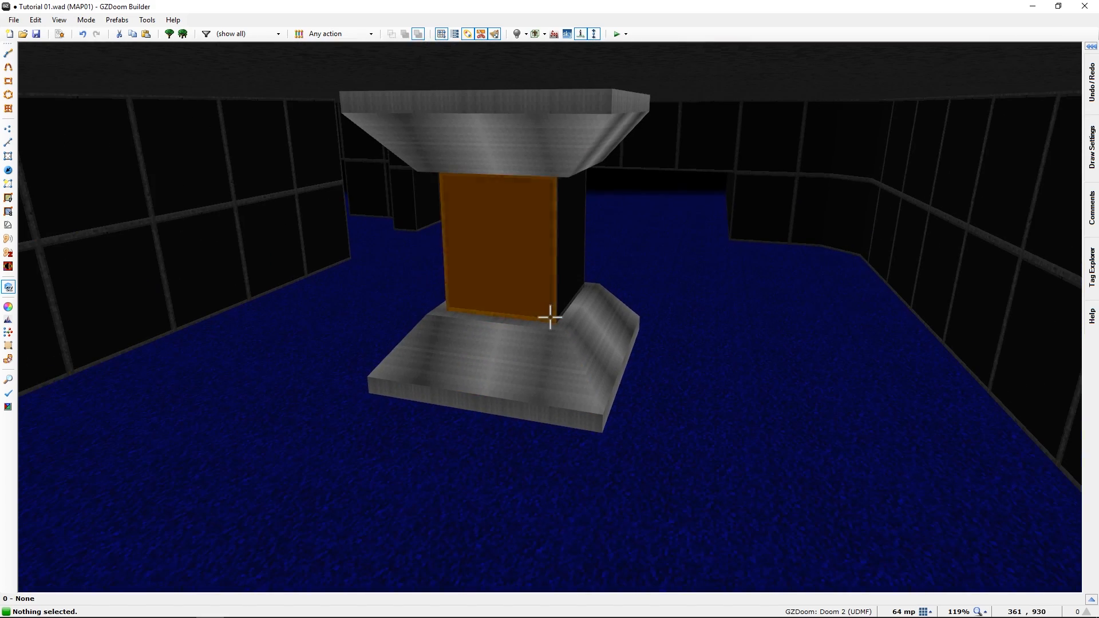
pyautogui.press('e')
pyautogui.press('d')
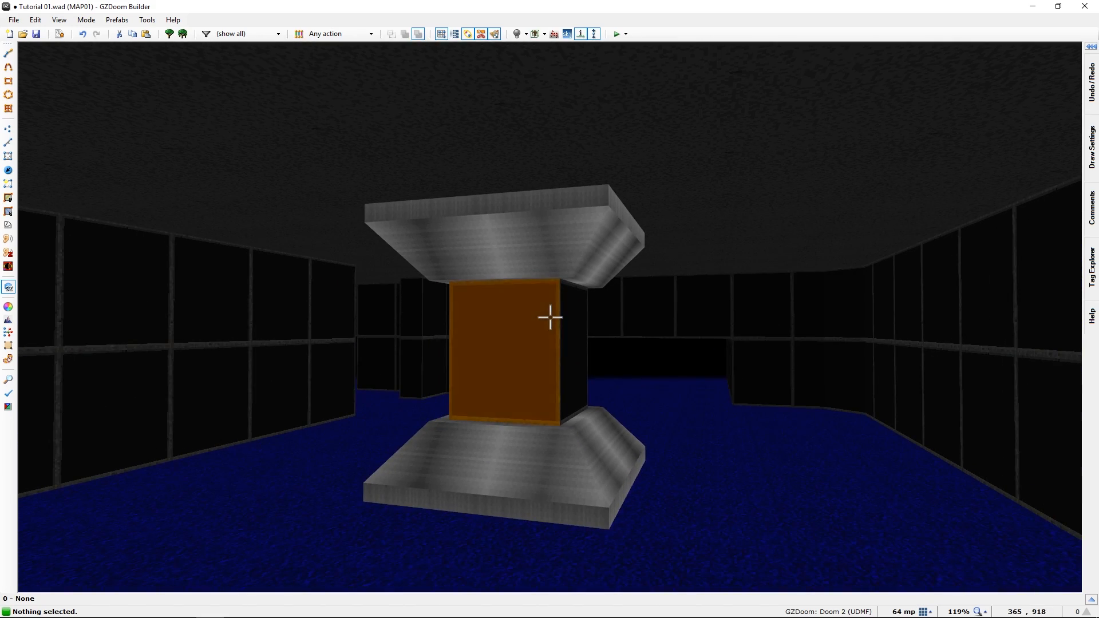
# - Examine the pillar's sloped base up close from two sides
pyautogui.press('f')
pyautogui.press('e')
pyautogui.press('s')
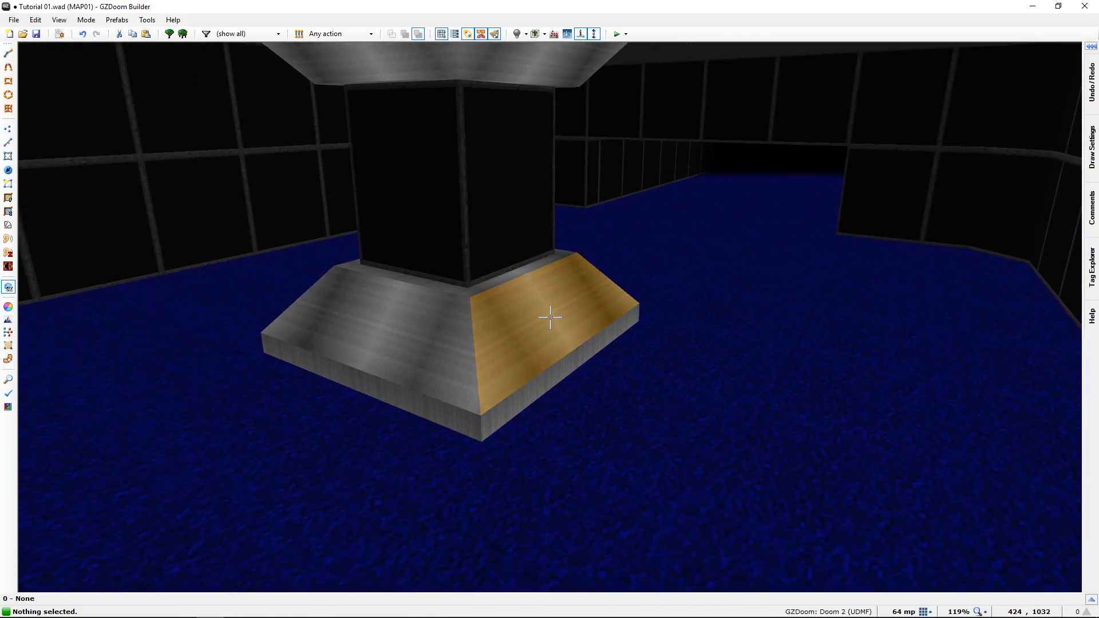
pyautogui.press('s')
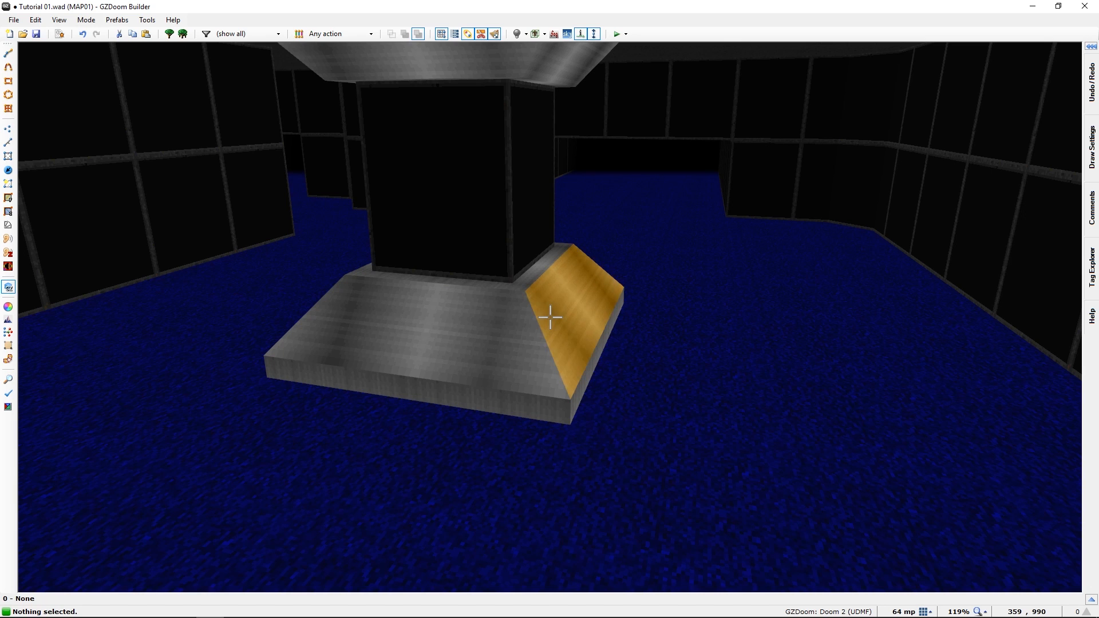
pyautogui.press('q')
# - Examine the original corridor's sloped floor and ceiling beyond the hall and compare them with the unsloped duplicate corridor
pyautogui.moveTo(568, 154); pyautogui.dragTo(543, 331, button='middle')
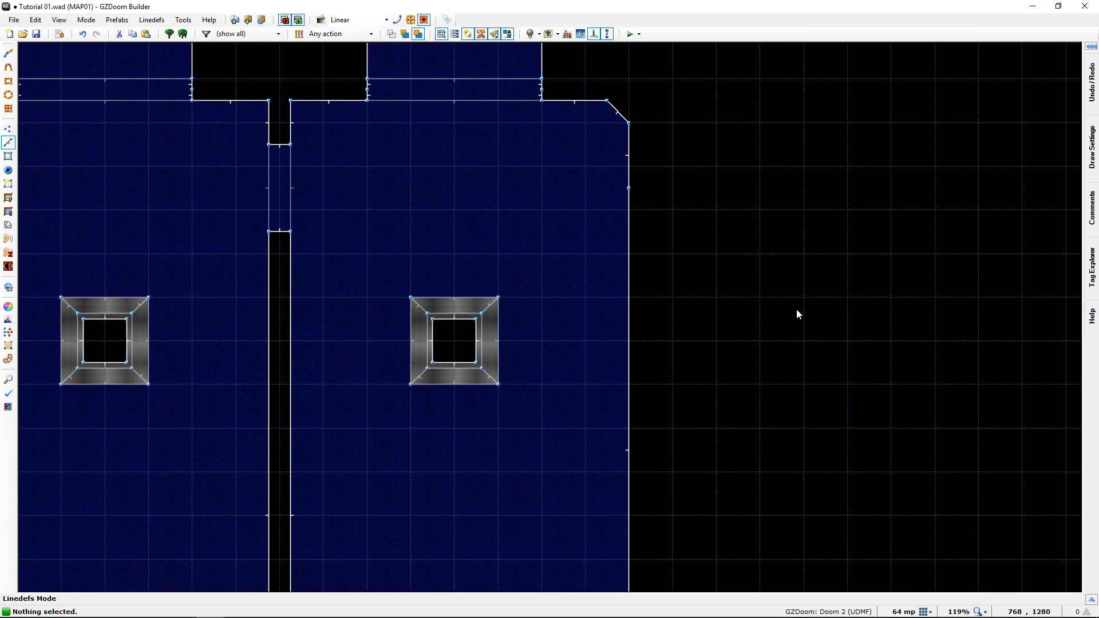
pyautogui.moveTo(514, 221); pyautogui.dragTo(542, 575, button='middle')
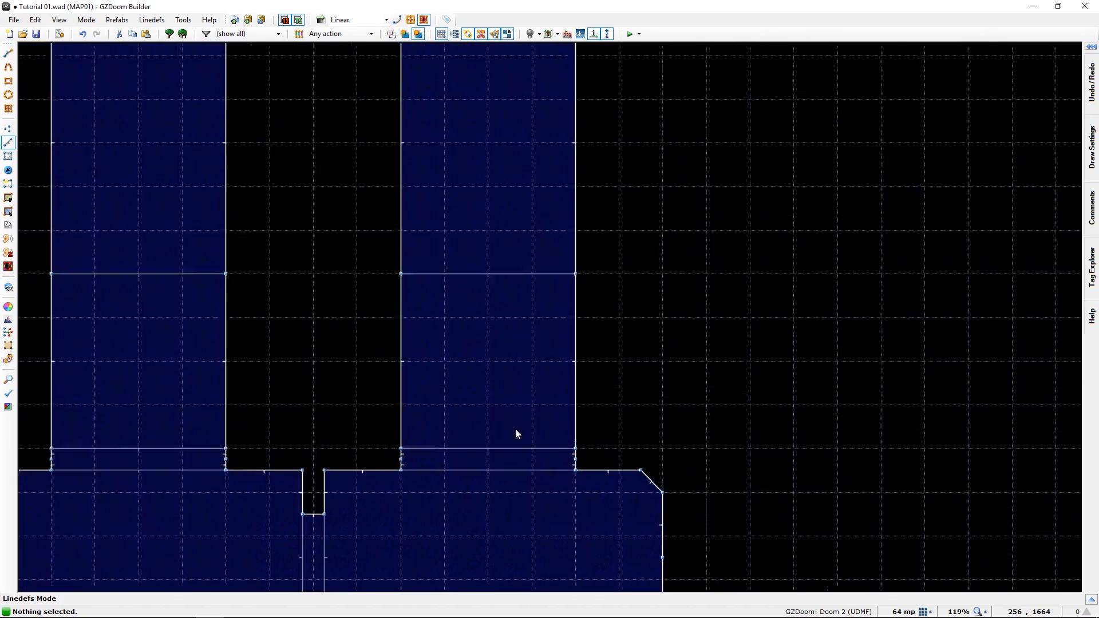
pyautogui.moveTo(511, 411); pyautogui.dragTo(535, 507, button='middle')
pyautogui.press('w')
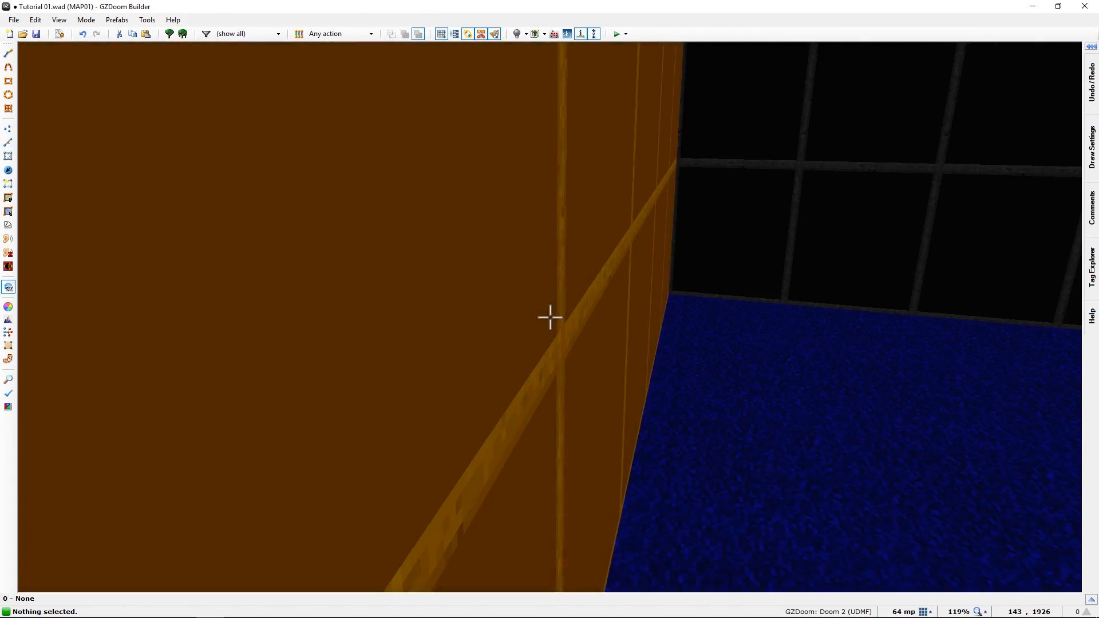
pyautogui.press('s')
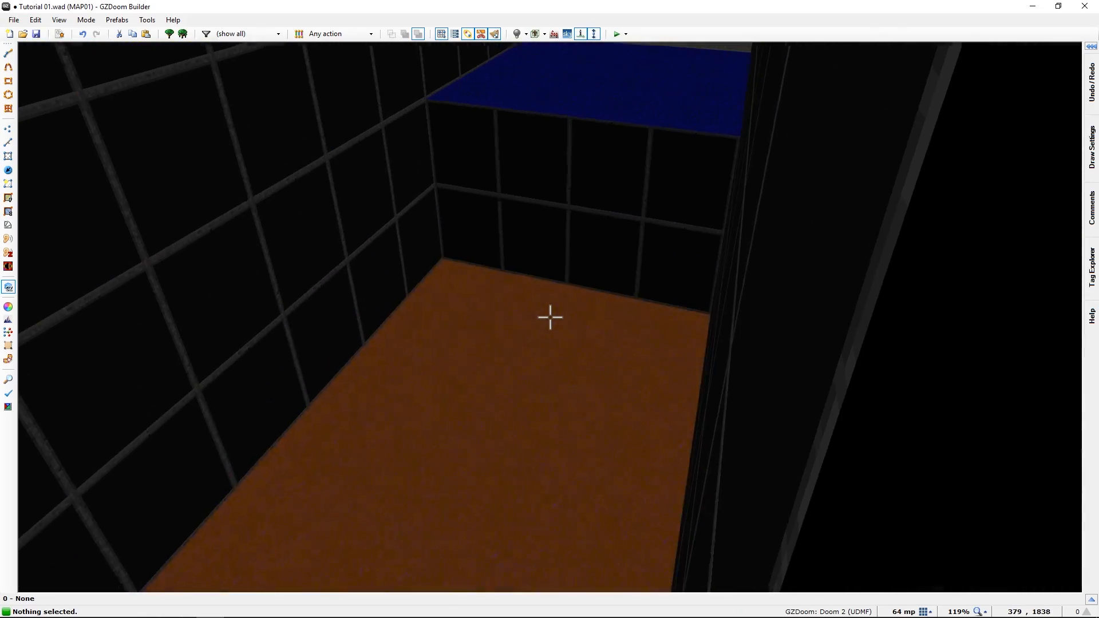
pyautogui.press('e')
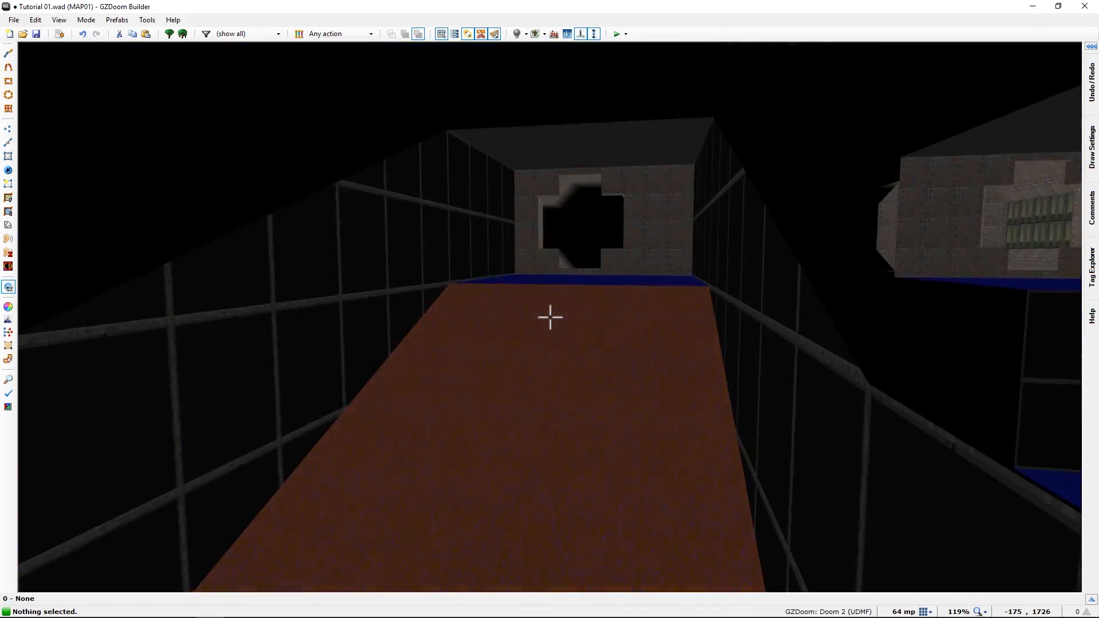
pyautogui.press('e')
pyautogui.press('f')
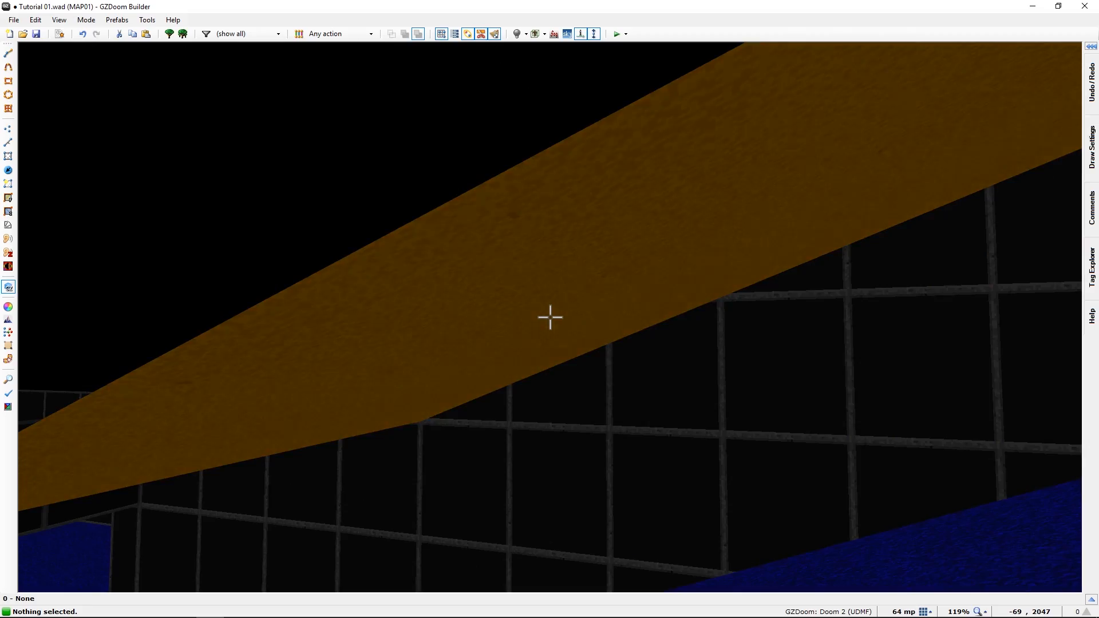
pyautogui.press('d')
pyautogui.press('e')
pyautogui.press('e')
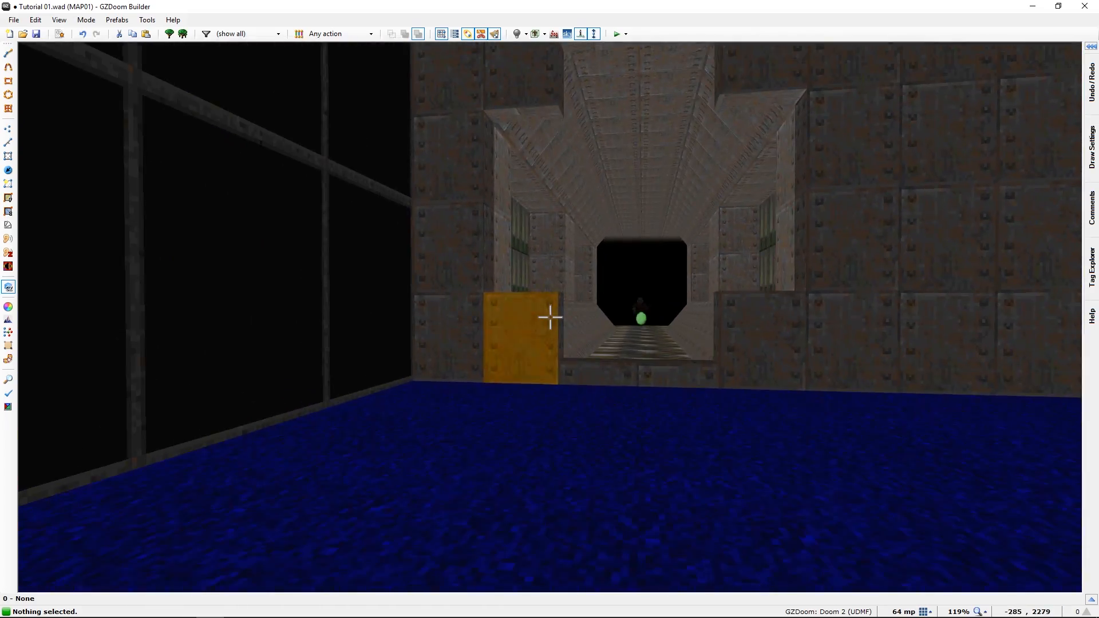
pyautogui.press('e')
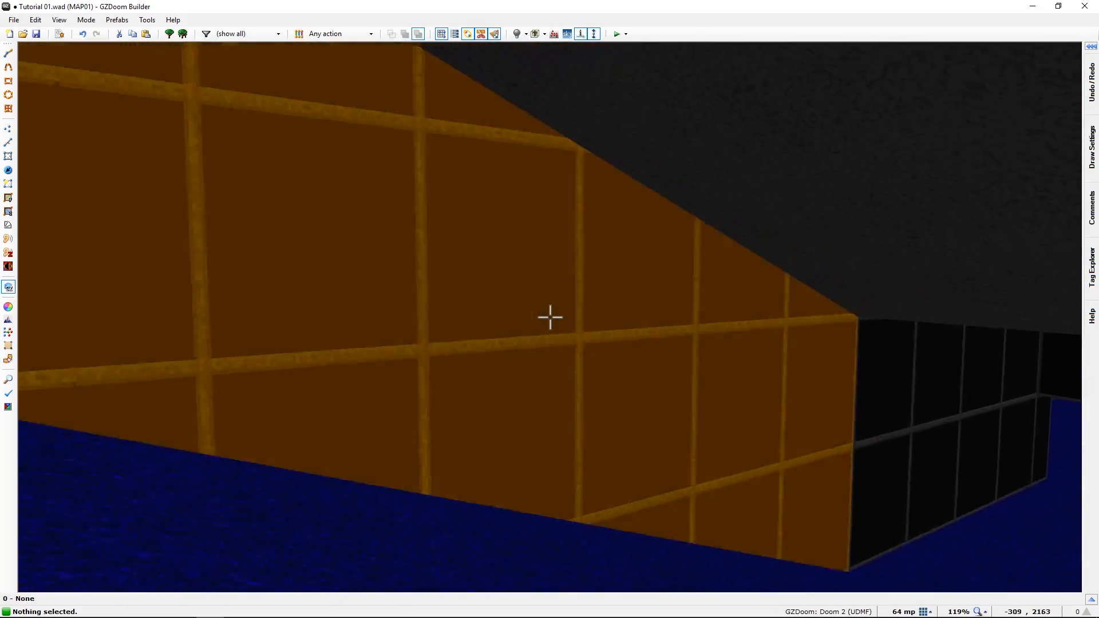
pyautogui.press('e')
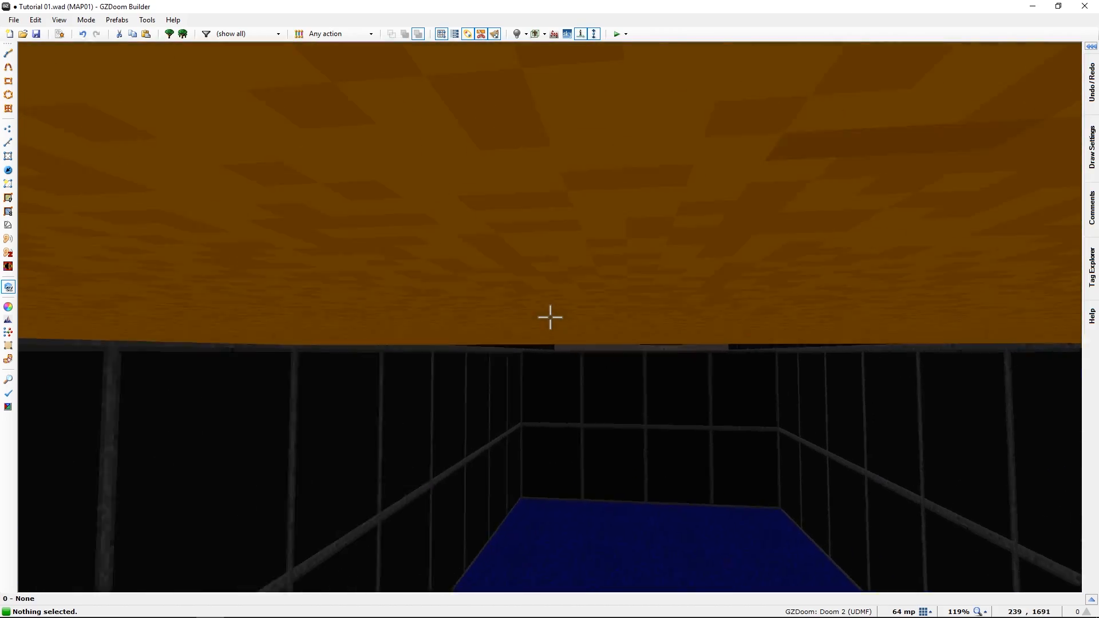
# - Examine the floor height step in the duplicate corridor between the hall with the pillar and the metal-walled doorway
pyautogui.press('w')
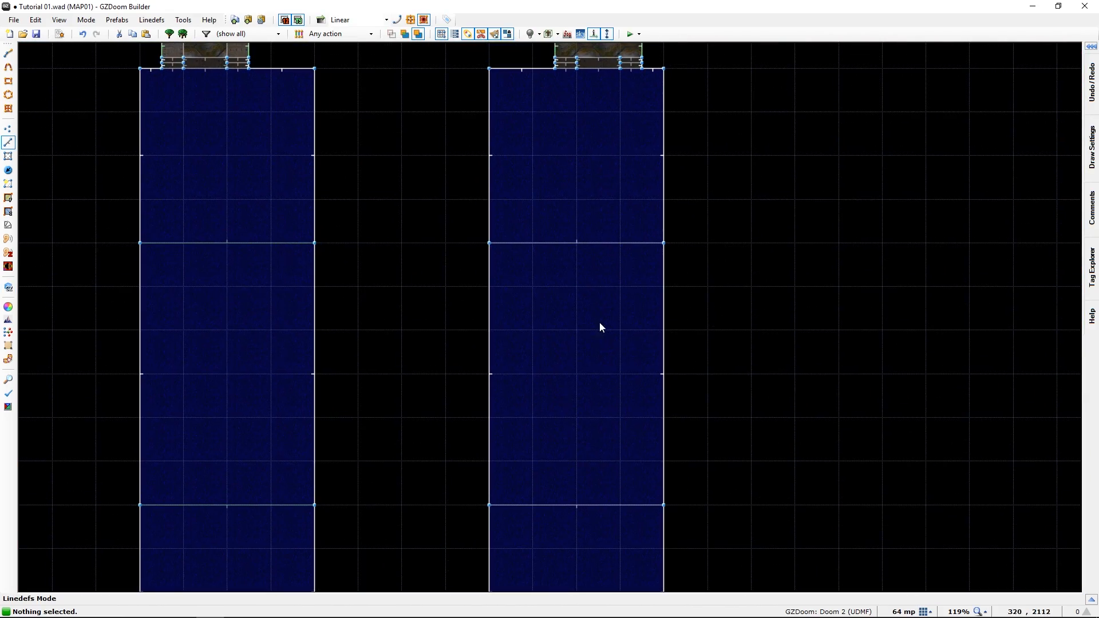
pyautogui.press('w')
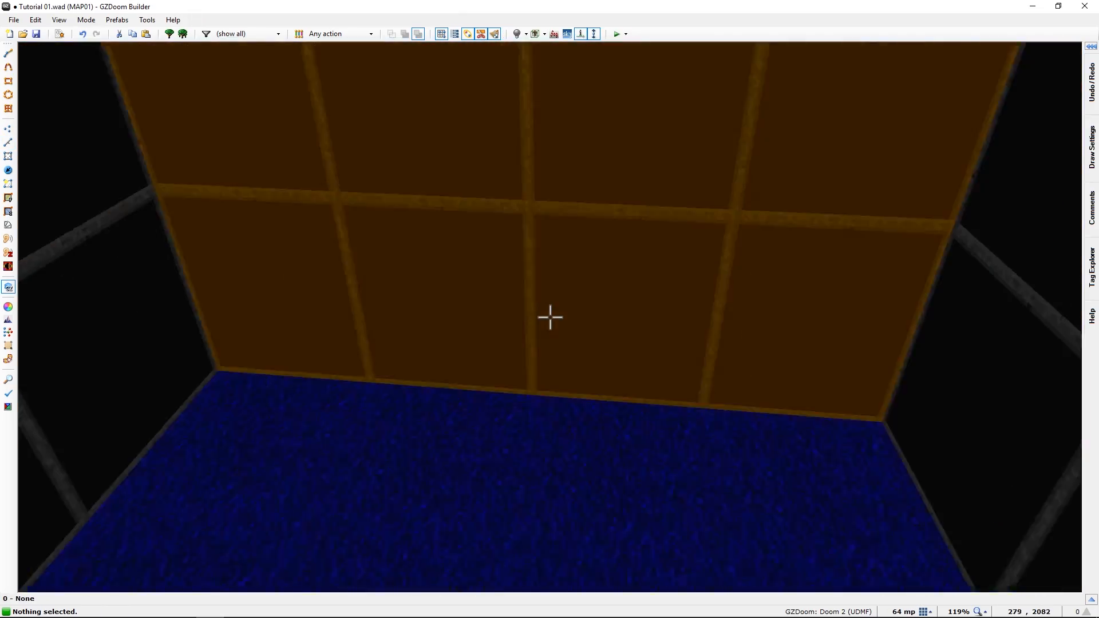
pyautogui.press('s')
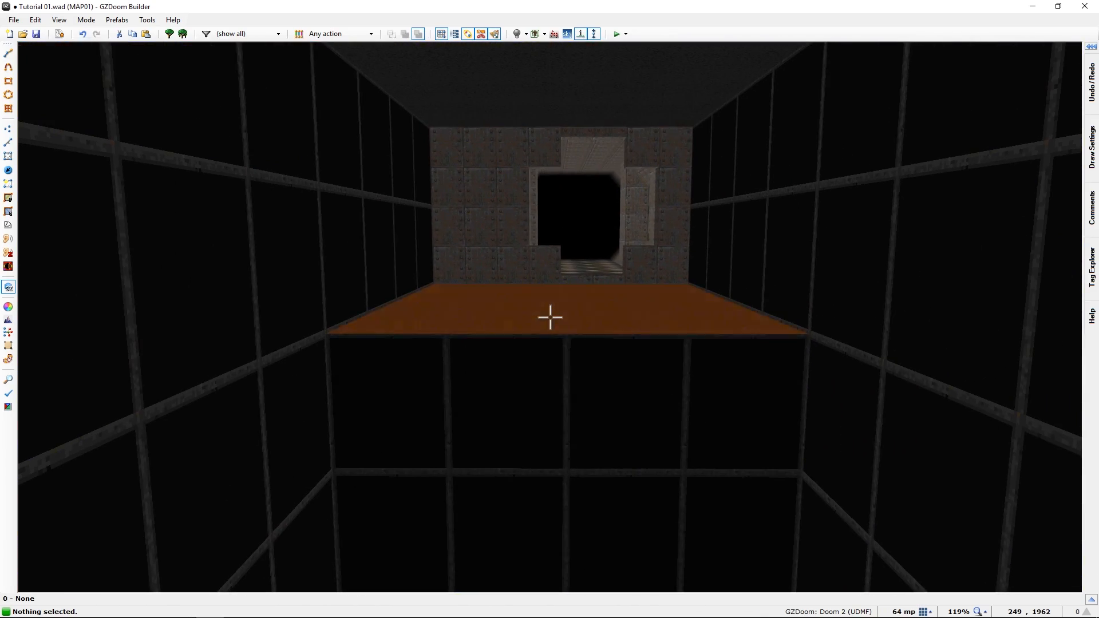
pyautogui.press('e')
pyautogui.press('d')
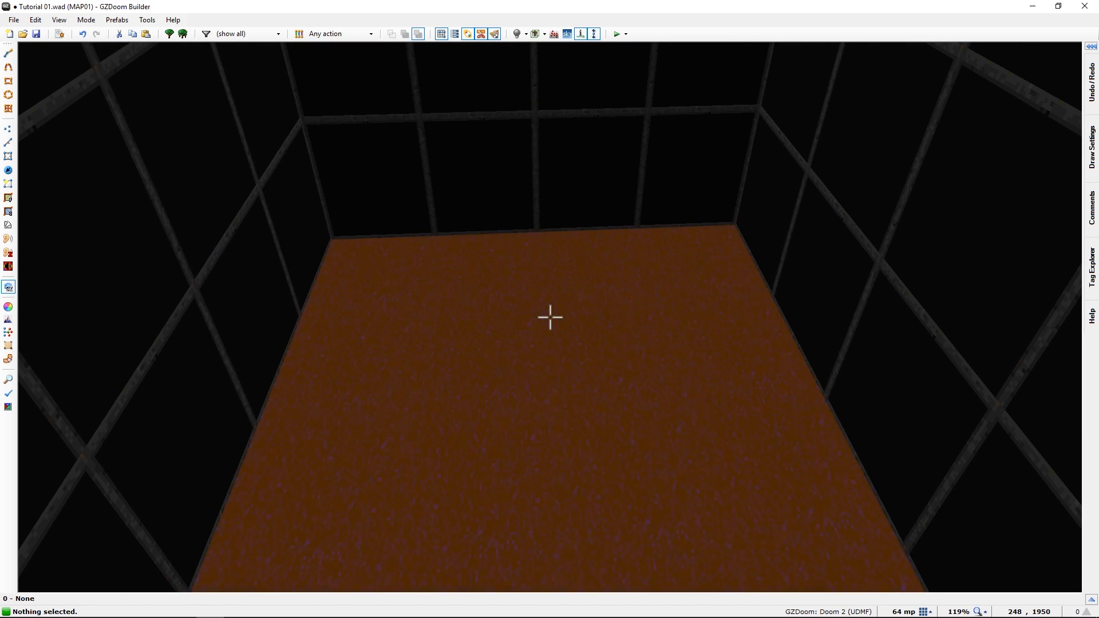
pyautogui.press('w')
pyautogui.moveTo(522, 228); pyautogui.dragTo(523, 363, button='middle')
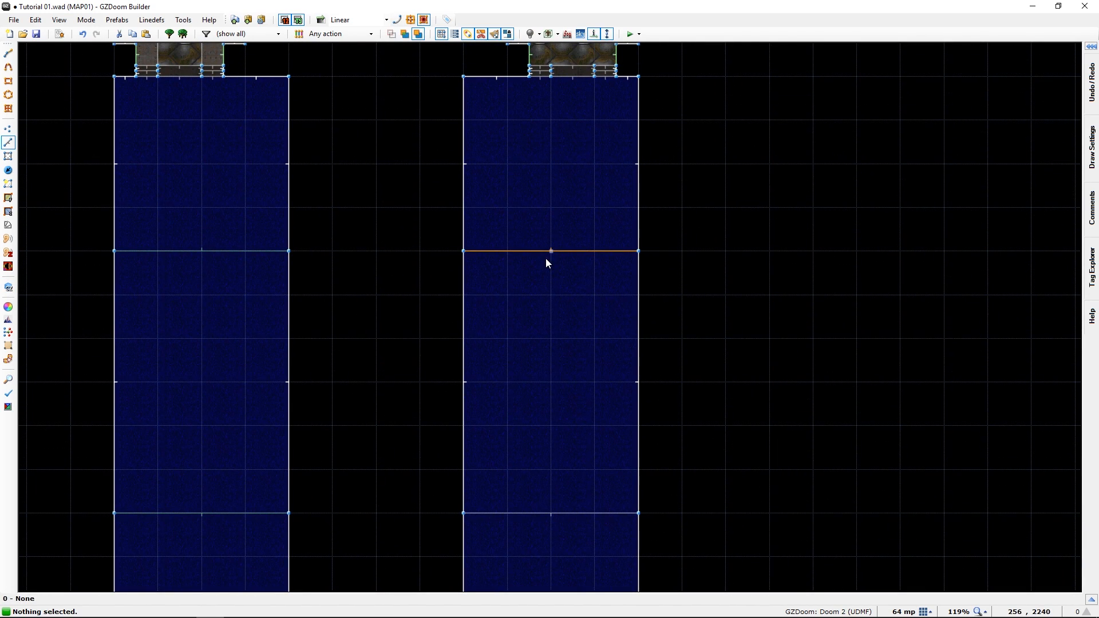
pyautogui.press('w')
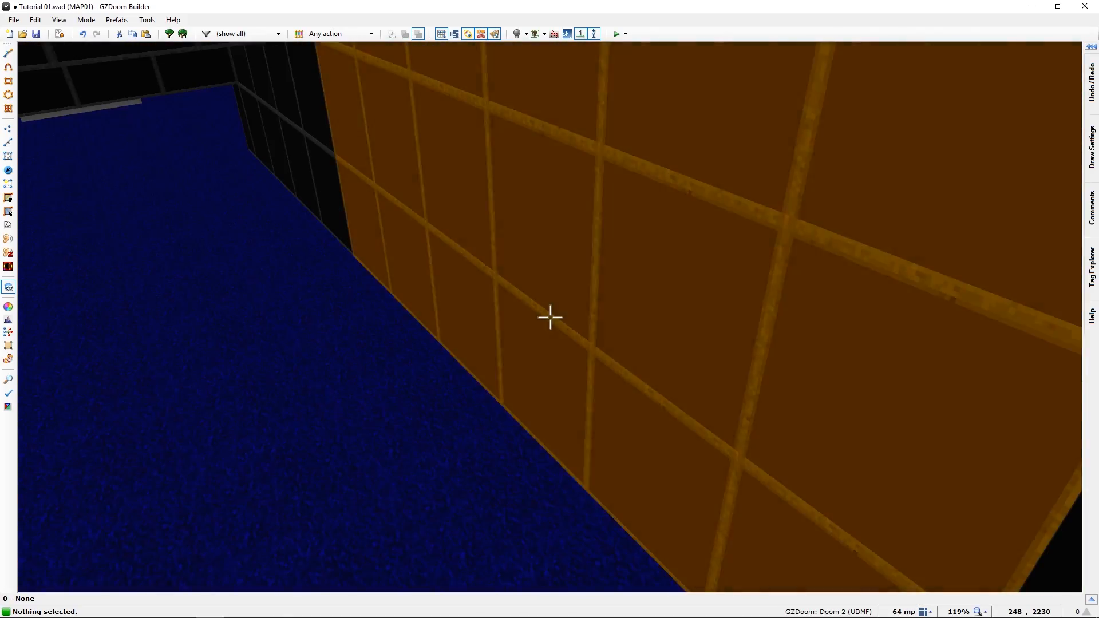
pyautogui.press('w')
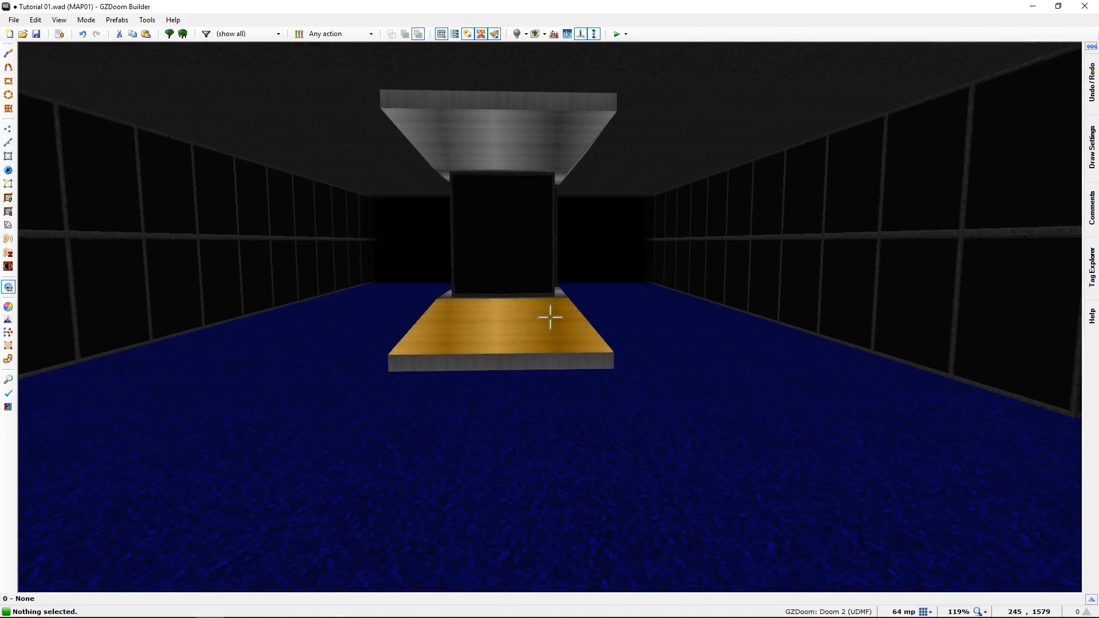
pyautogui.press('e')
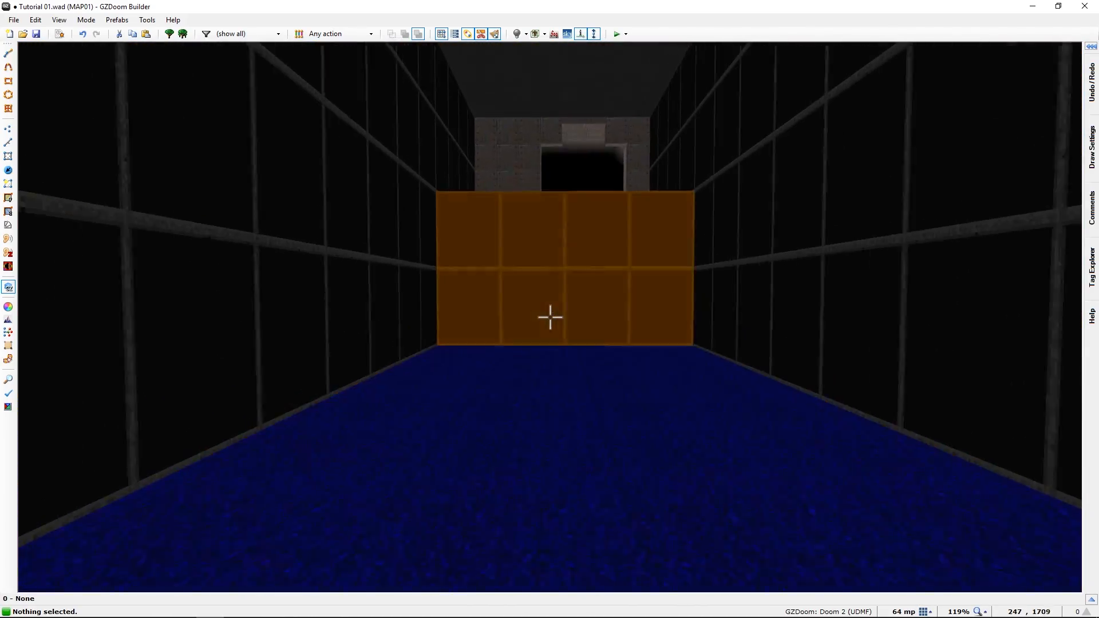
pyautogui.press('w')
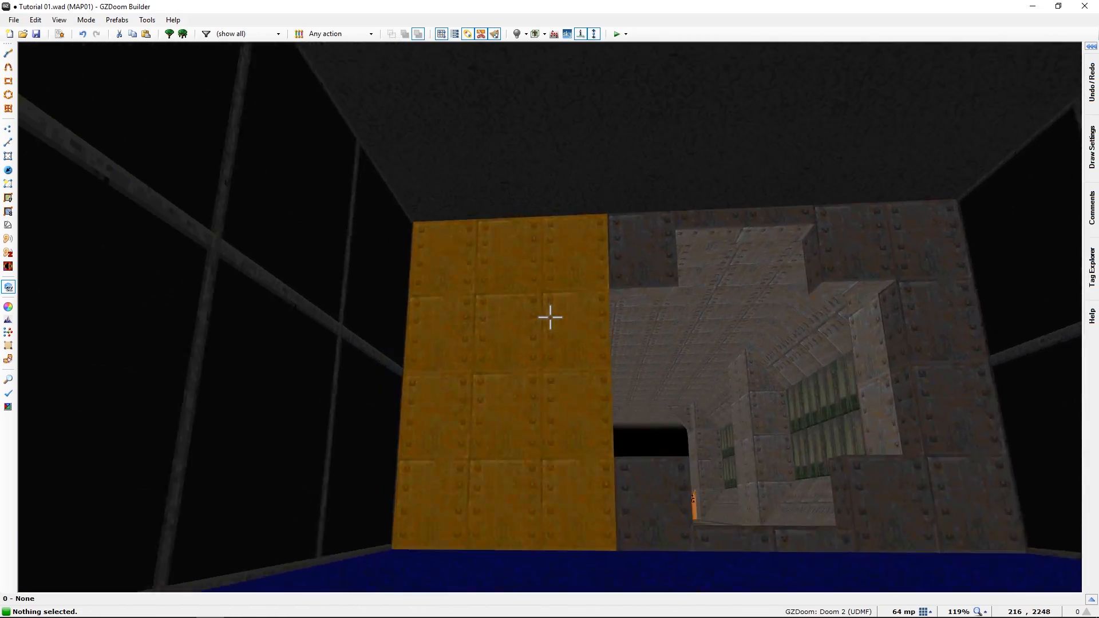
pyautogui.press('s')
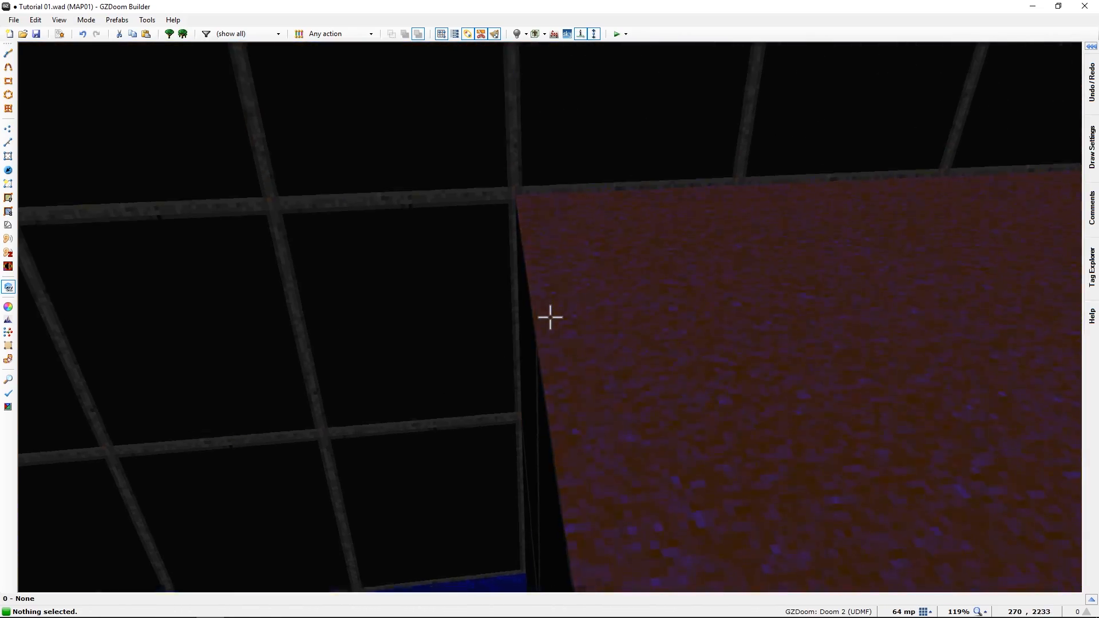
pyautogui.press('s')
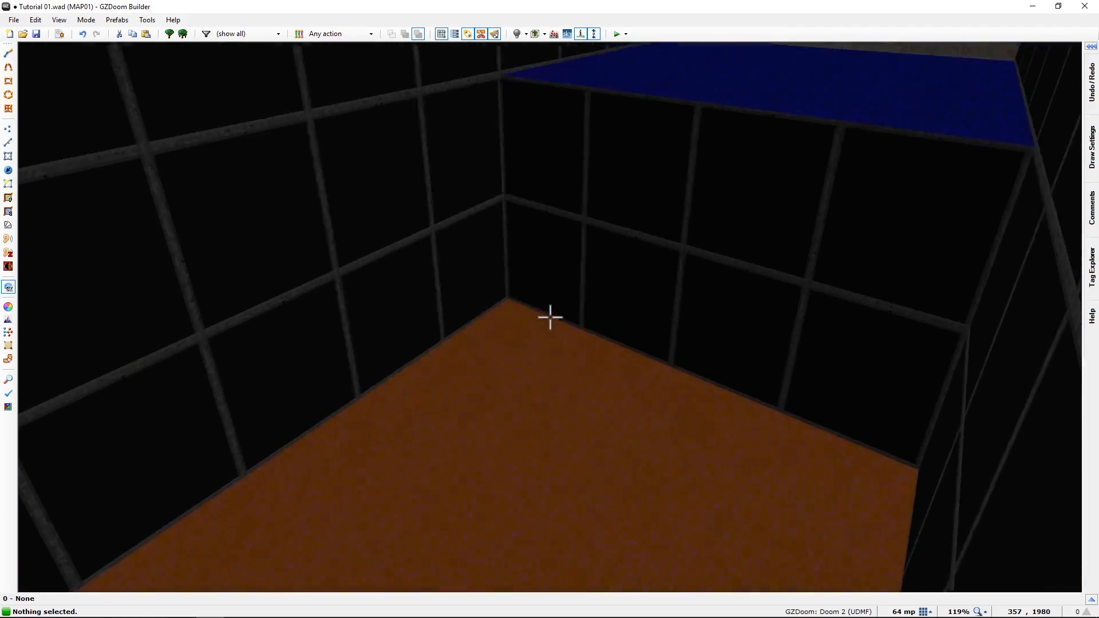
pyautogui.press('s')
pyautogui.press('q')
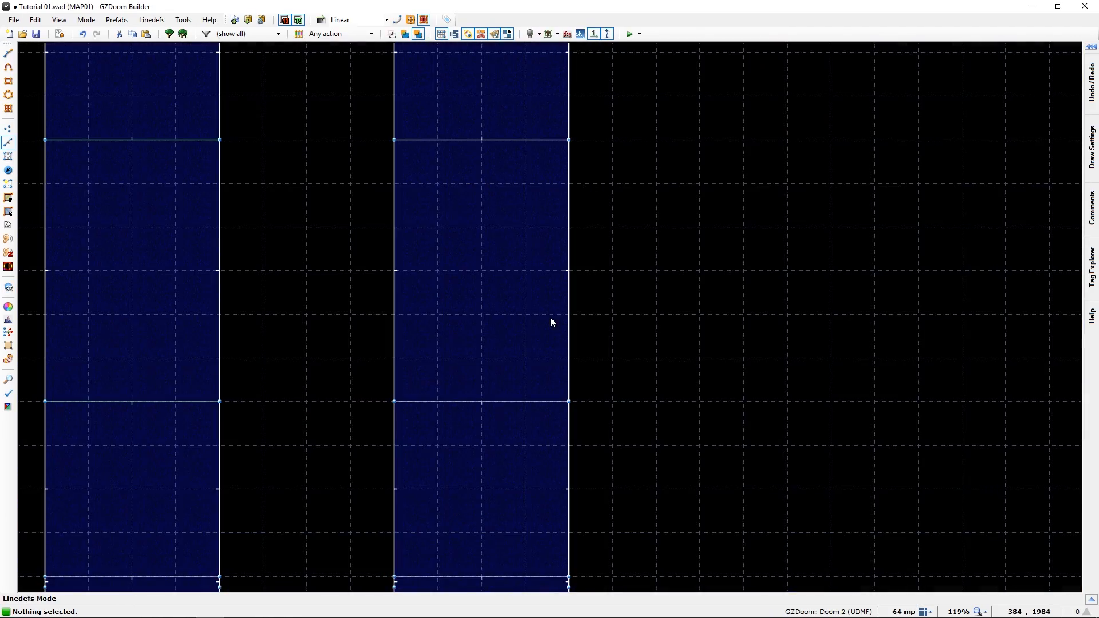
# - Assign action 181, Plane Align (slope), to the linedef crossing the duplicate corridor at the edge of the raised floor
pyautogui.moveTo(456, 241); pyautogui.dragTo(489, 313, button='middle')
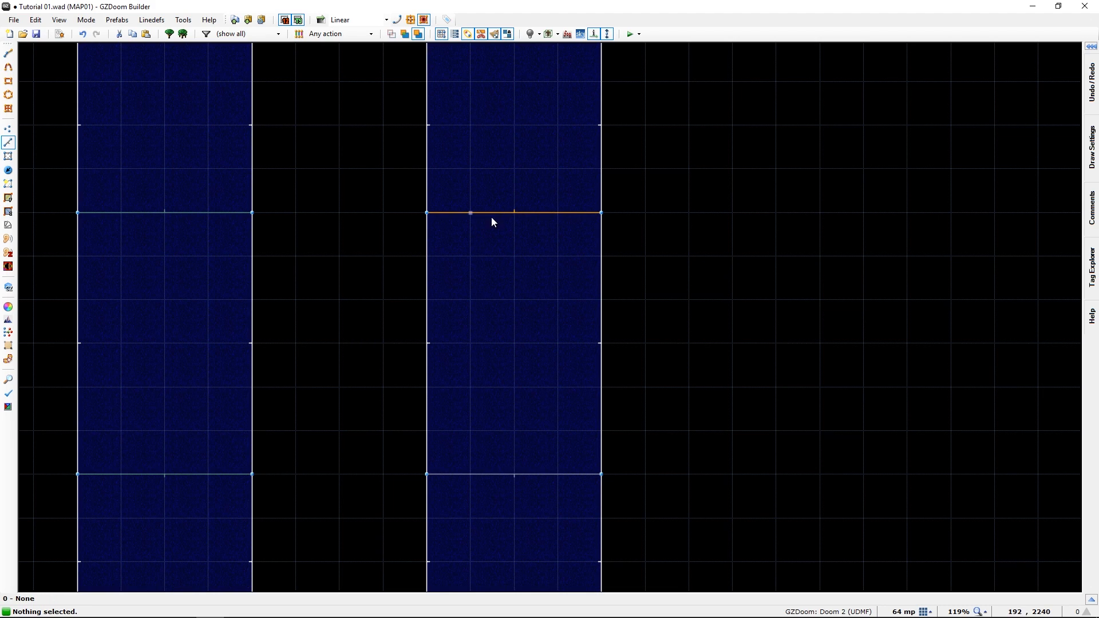
pyautogui.rightClick(517, 217)
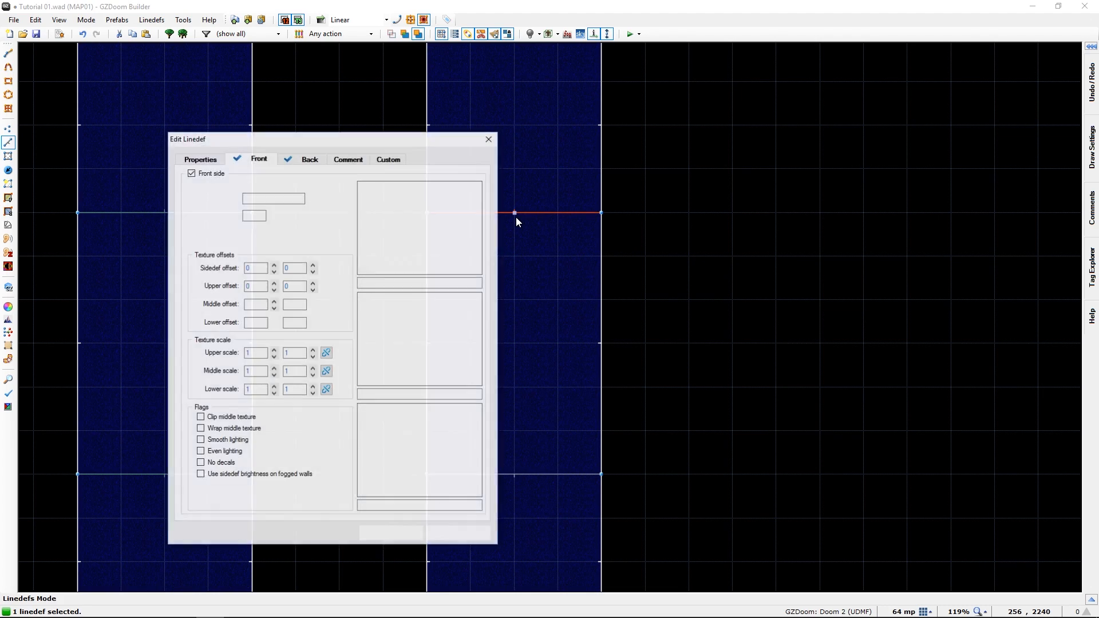
pyautogui.click(200, 159)
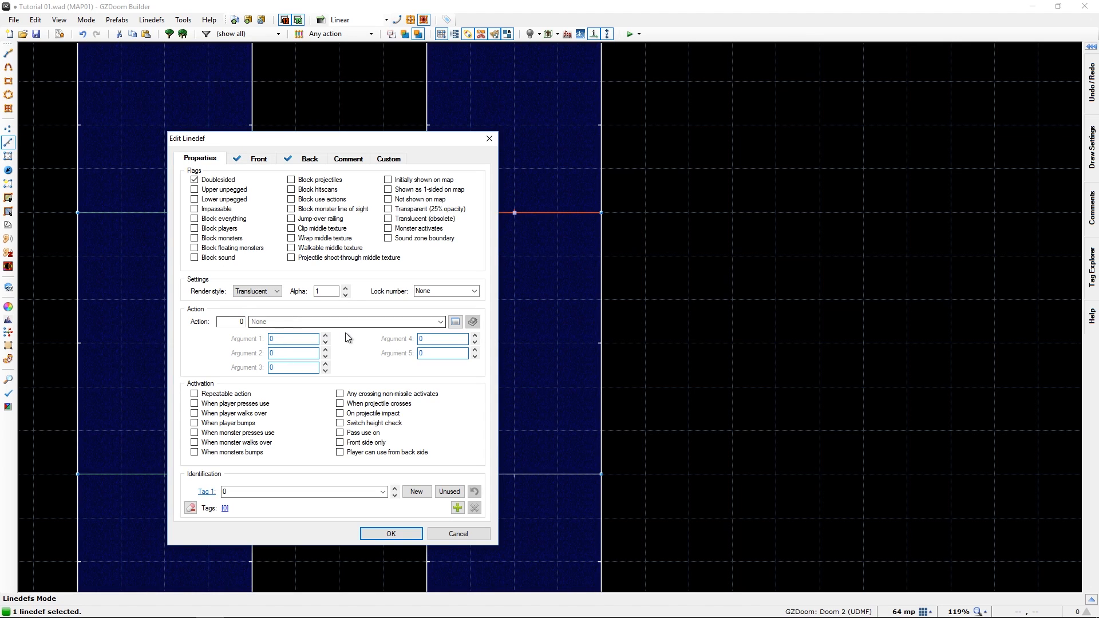
pyautogui.click(235, 323)
pyautogui.write('181')
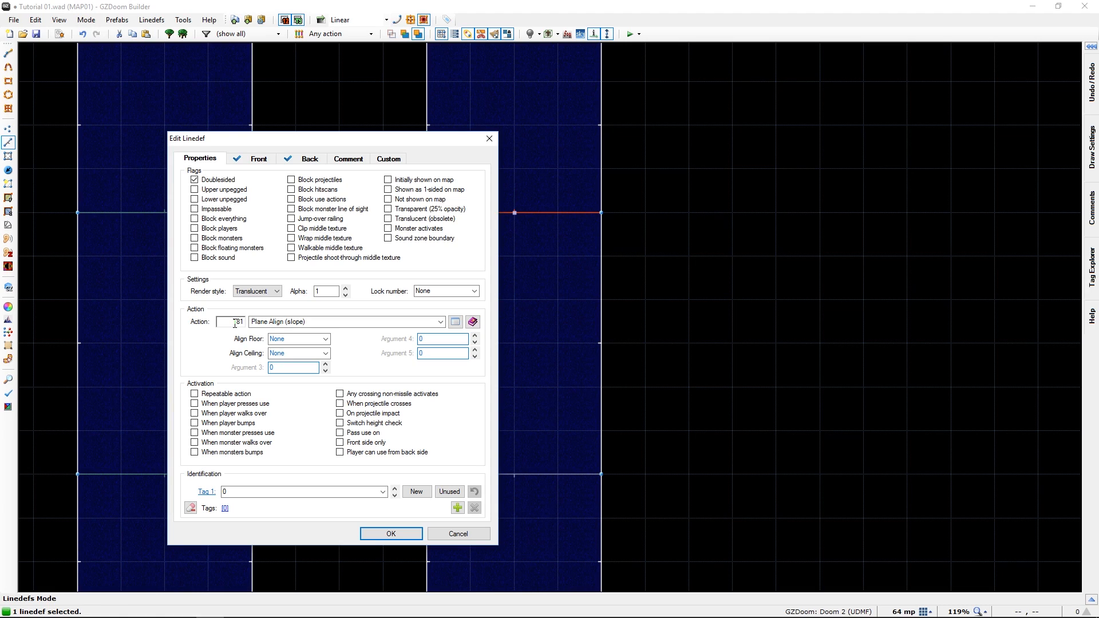
pyautogui.click(455, 322)
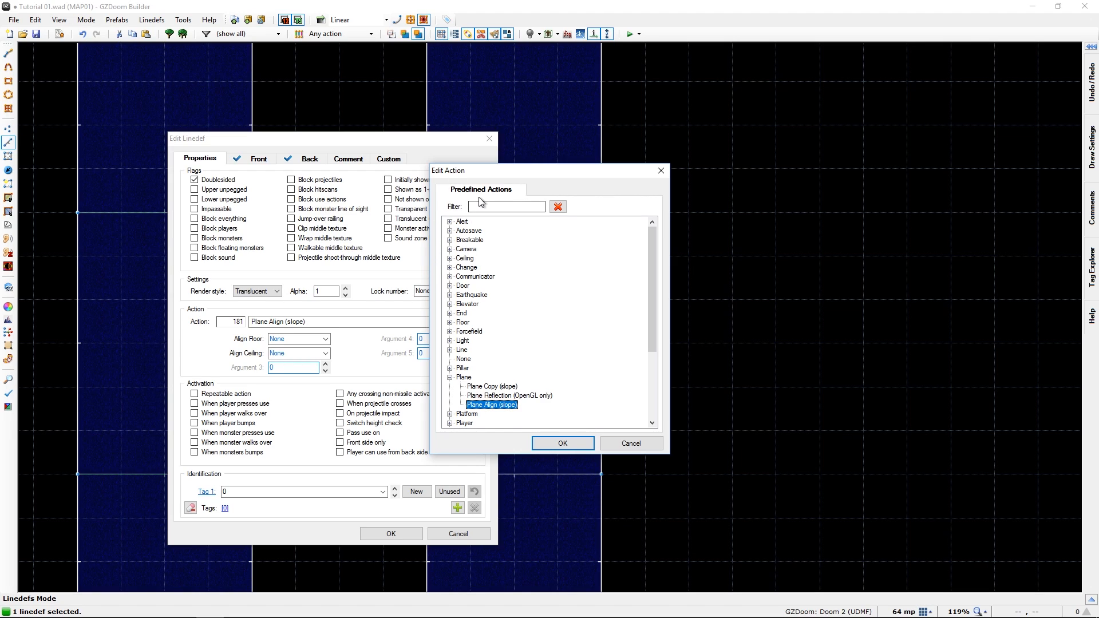
pyautogui.click(555, 445)
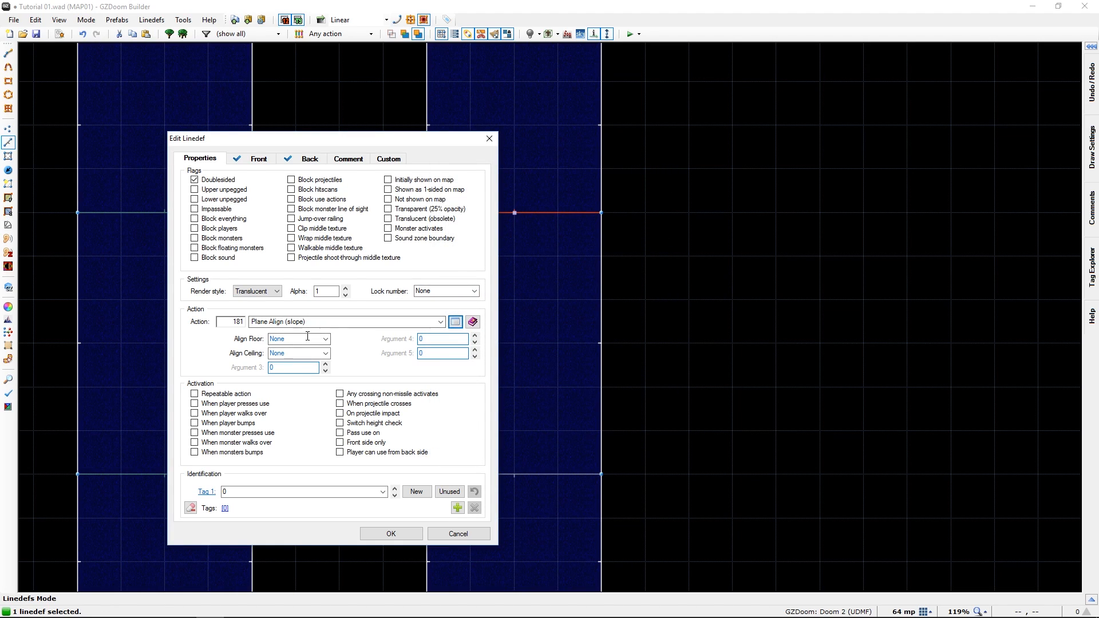
# - Set that linedef's Align Floor to Back, apply the change, and view the corridors in 3D
pyautogui.moveTo(306, 141); pyautogui.dragTo(223, 111)
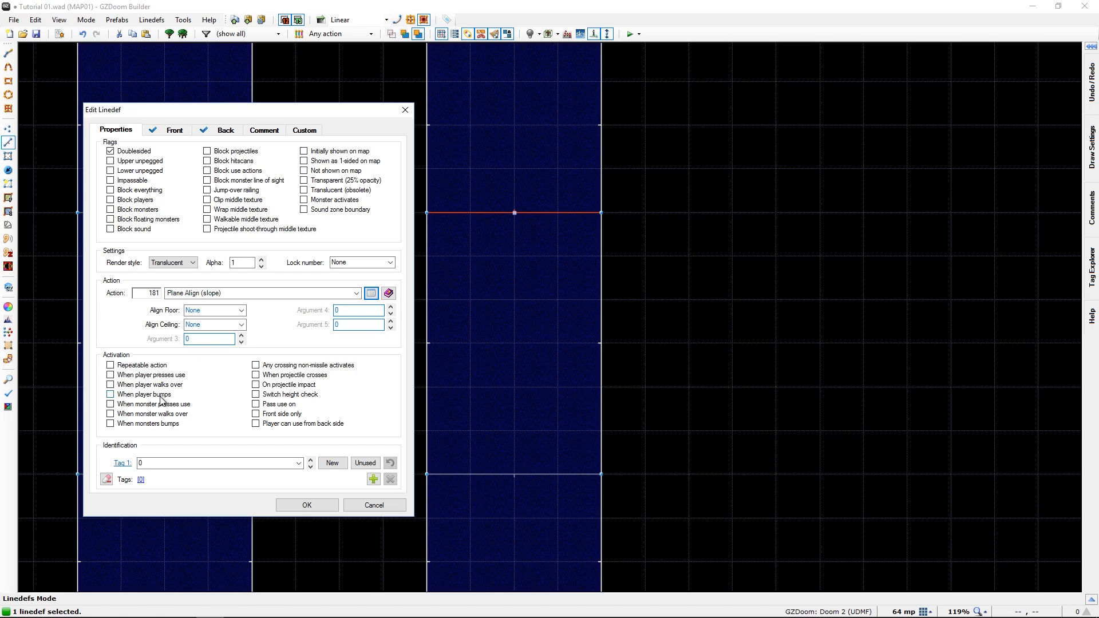
pyautogui.click(216, 310)
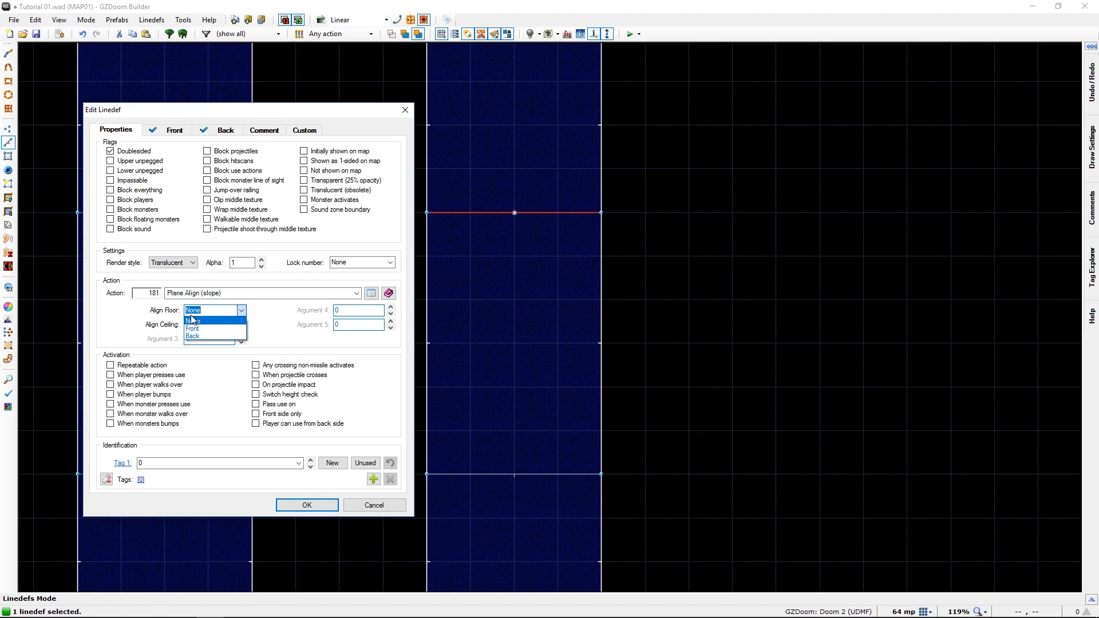
pyautogui.click(206, 336)
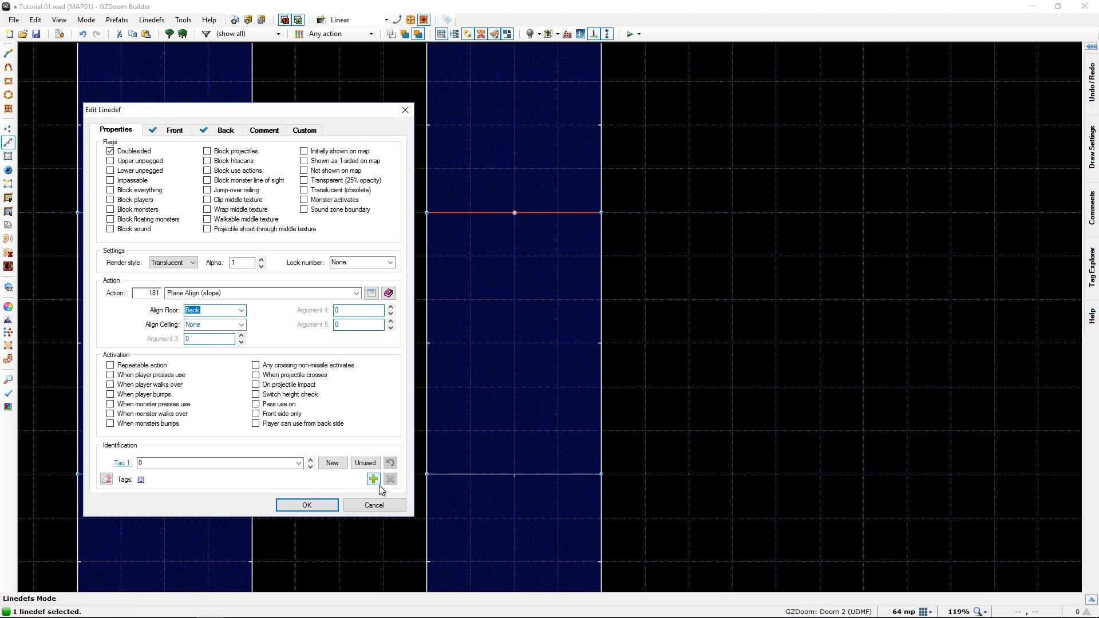
pyautogui.click(301, 505)
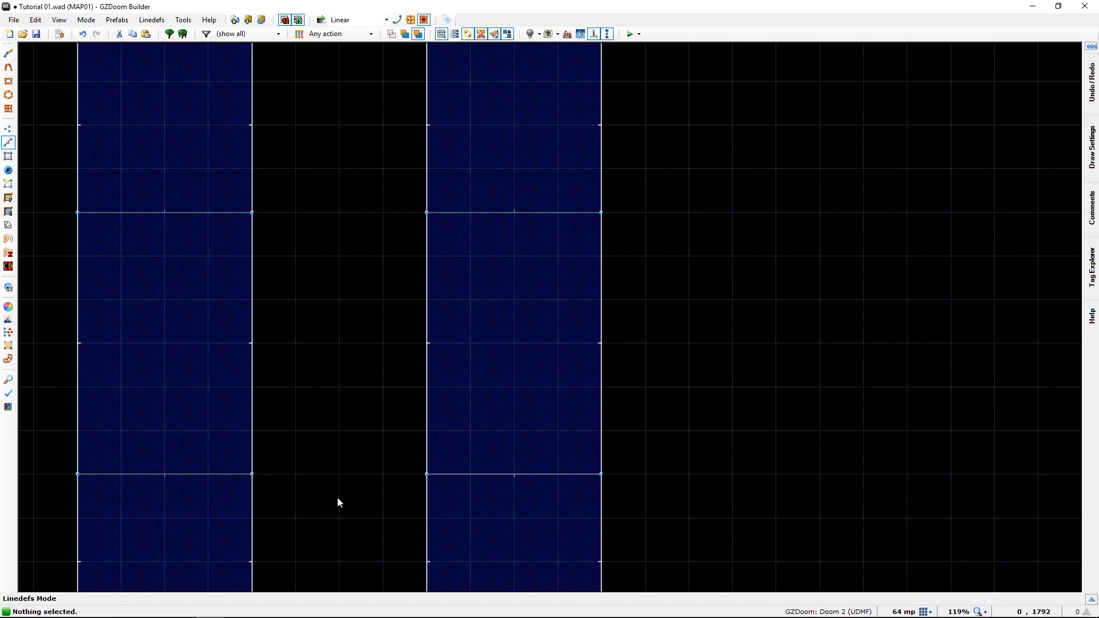
pyautogui.press('q')
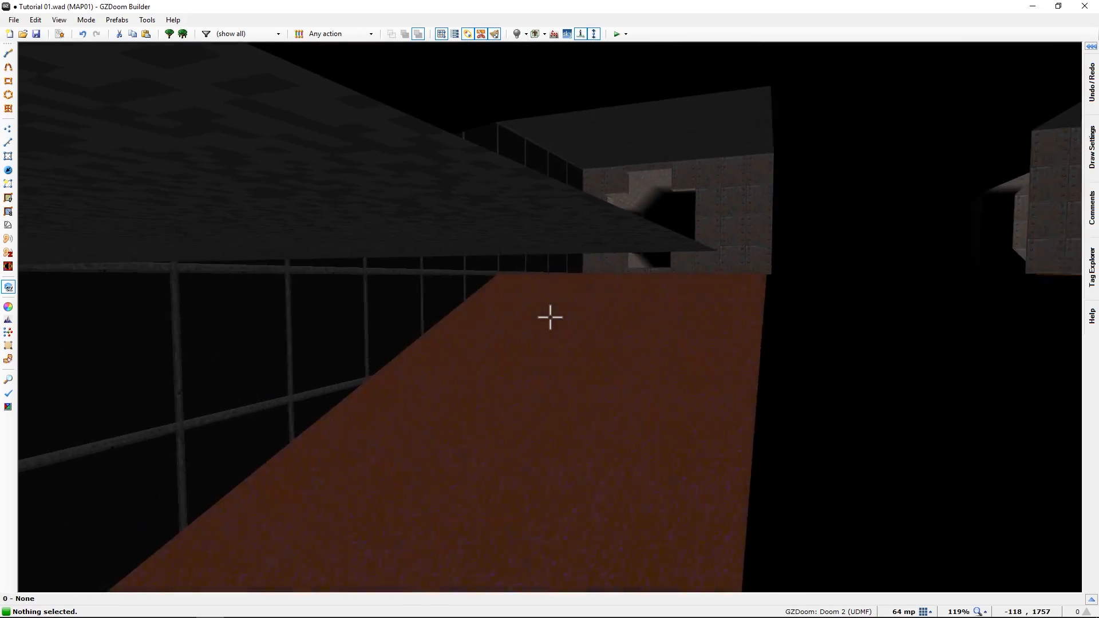
pyautogui.press('e')
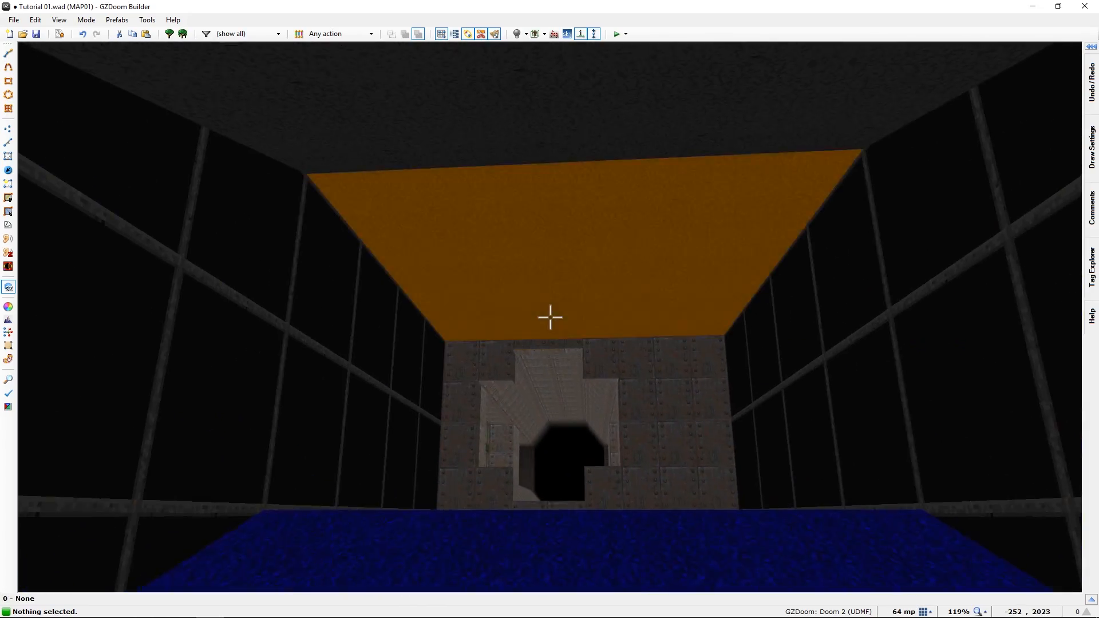
# - Examine the slope of the original corridor's floor and ceiling in 3D
pyautogui.press('d')
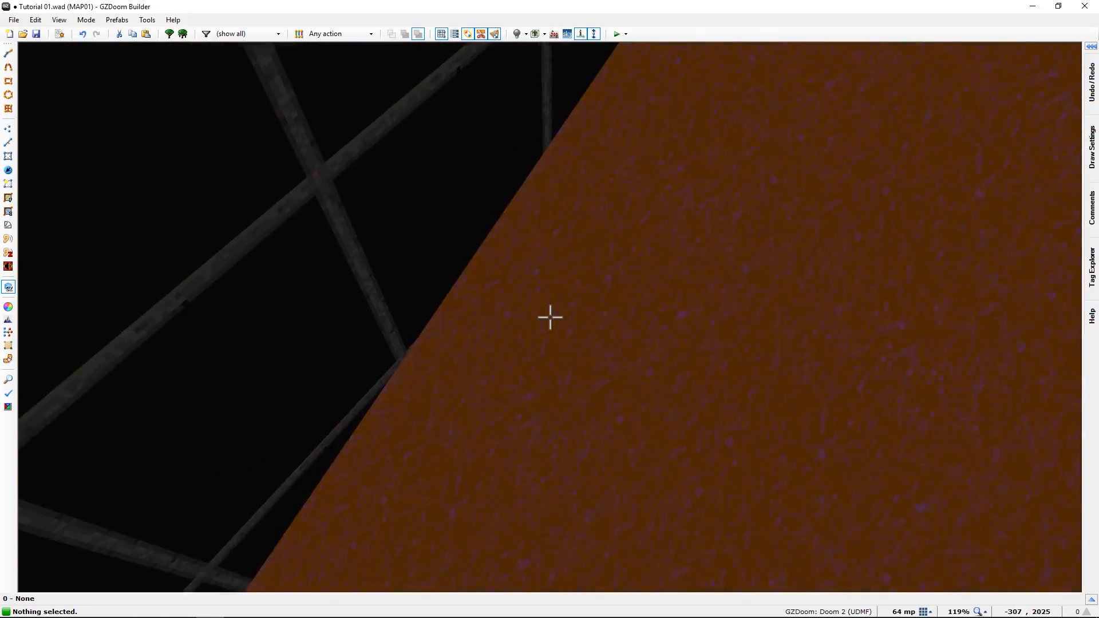
pyautogui.press('e')
pyautogui.press('d')
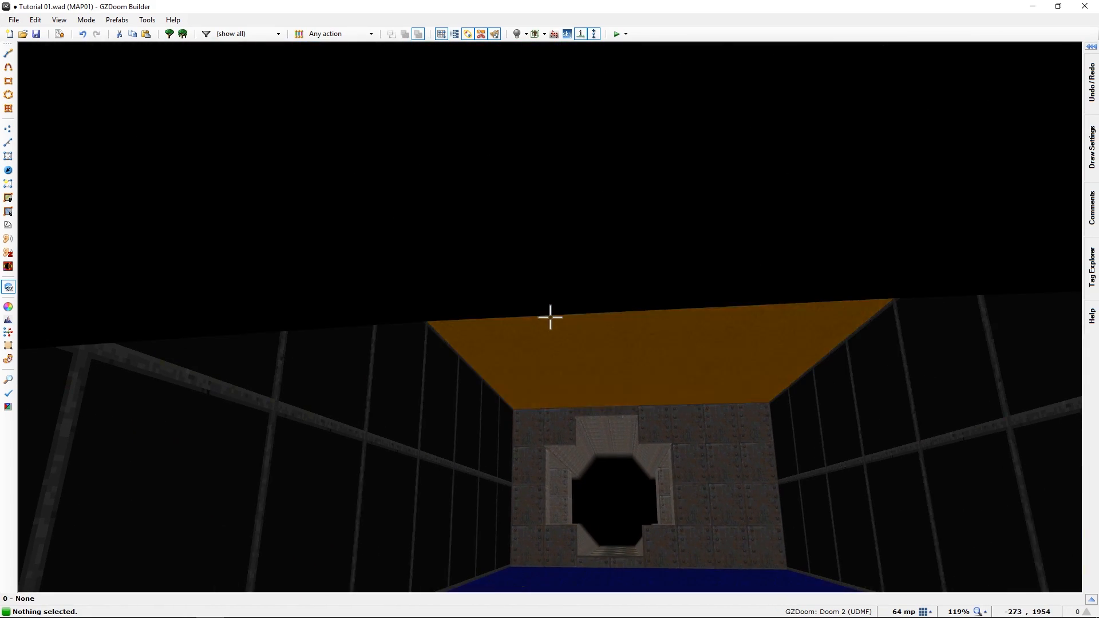
pyautogui.press('w')
pyautogui.press('space')
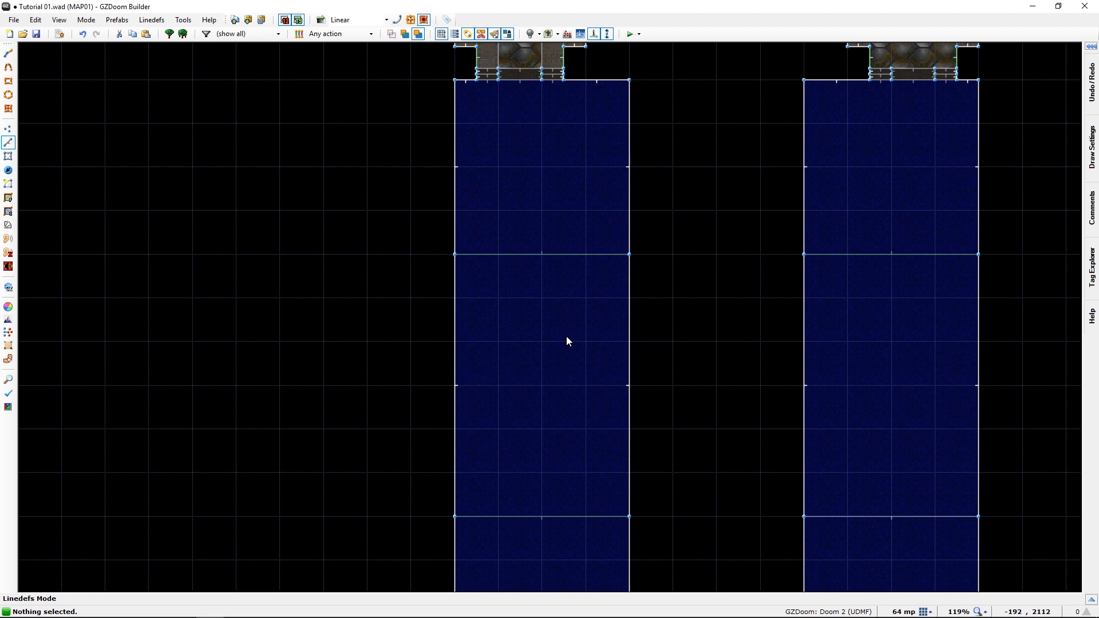
# - Assign action 181, Plane Align (slope), with Align Ceiling set to Front to the linedef at the south end of the duplicate corridor's middle section
pyautogui.press('space')
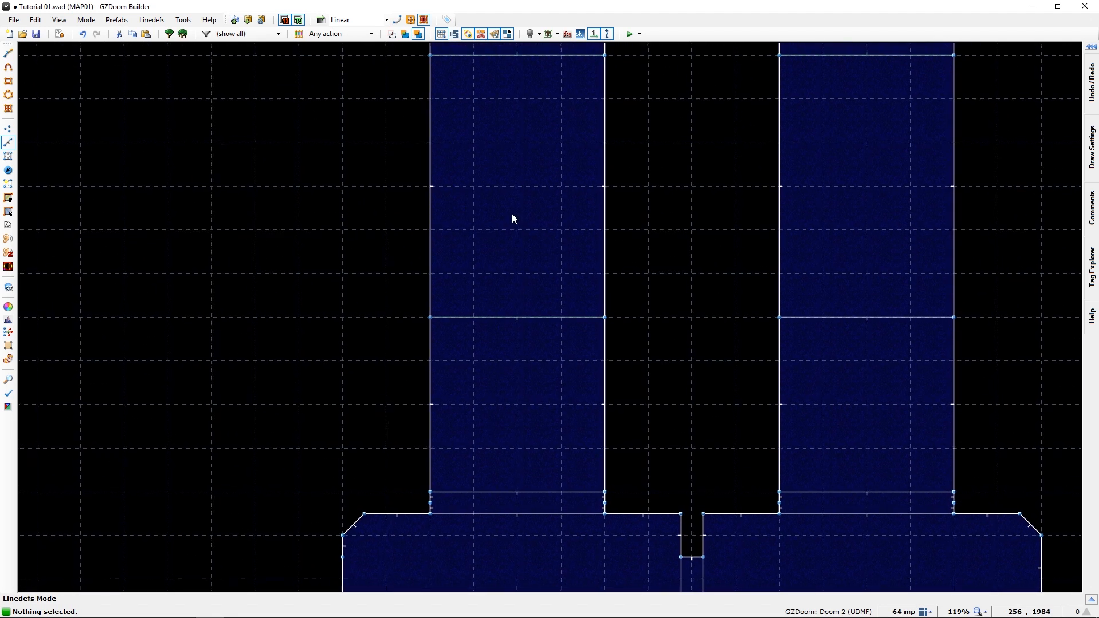
pyautogui.press('space')
pyautogui.press('space')
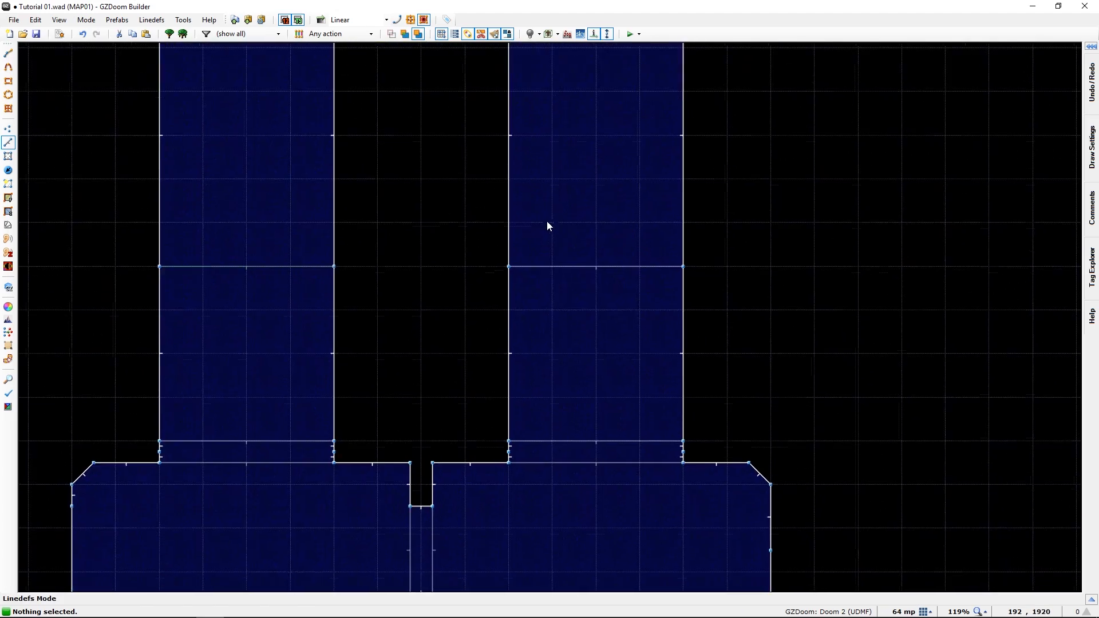
pyautogui.rightClick(547, 420)
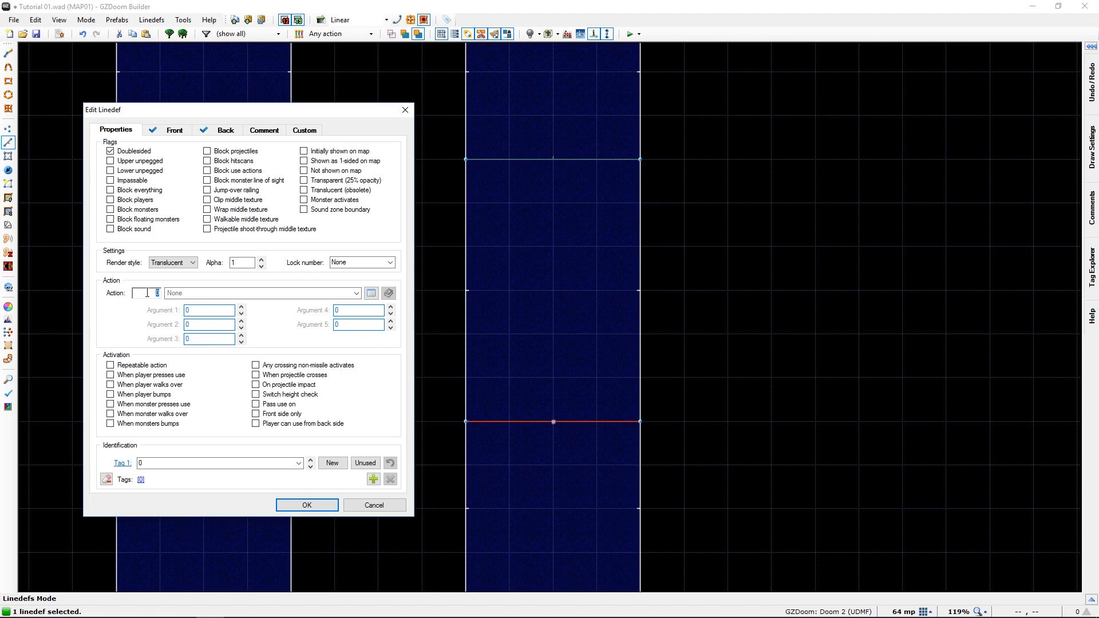
pyautogui.write('181')
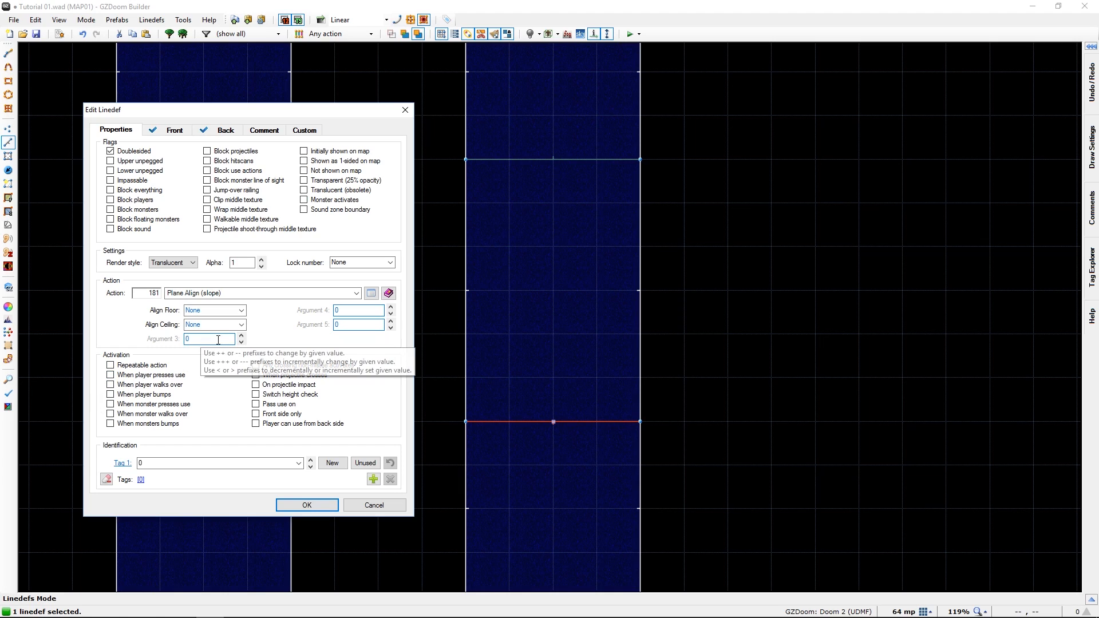
pyautogui.click(243, 325)
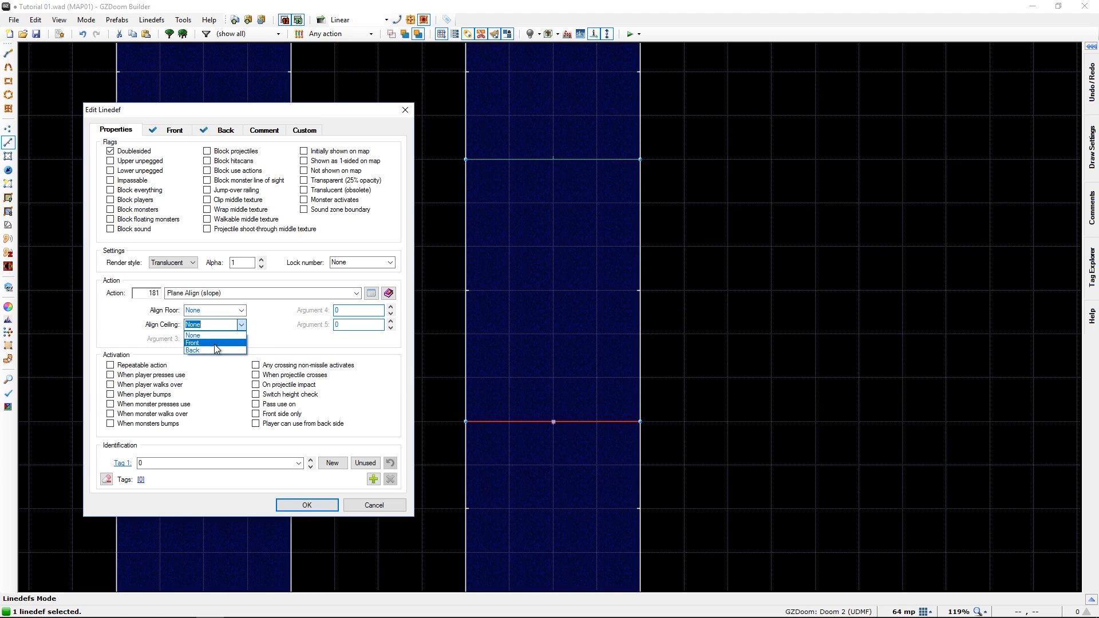
pyautogui.click(215, 343)
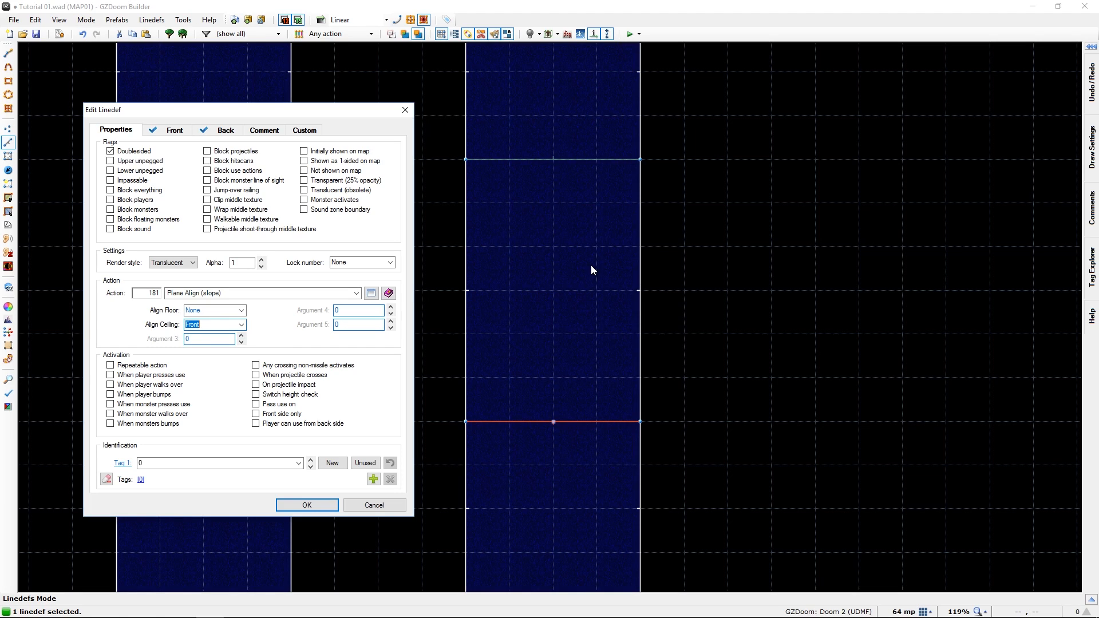
pyautogui.click(332, 504)
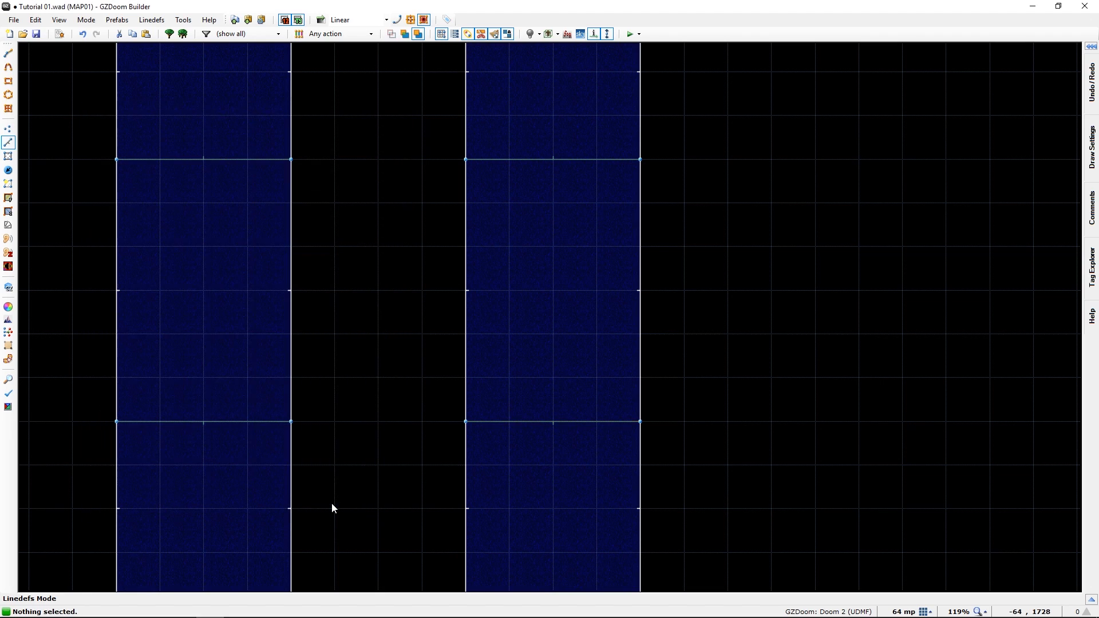
# - Inspect the duplicate corridor's ceiling in 3D on both sides of the edited linedef to check which section slopes
pyautogui.press('w')
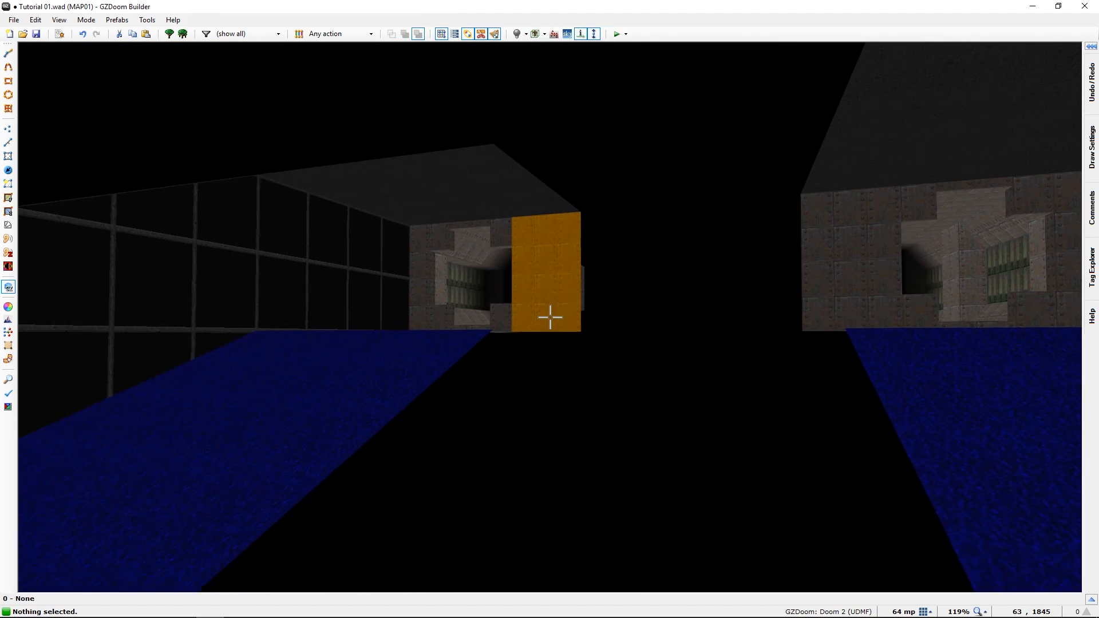
pyautogui.press('f')
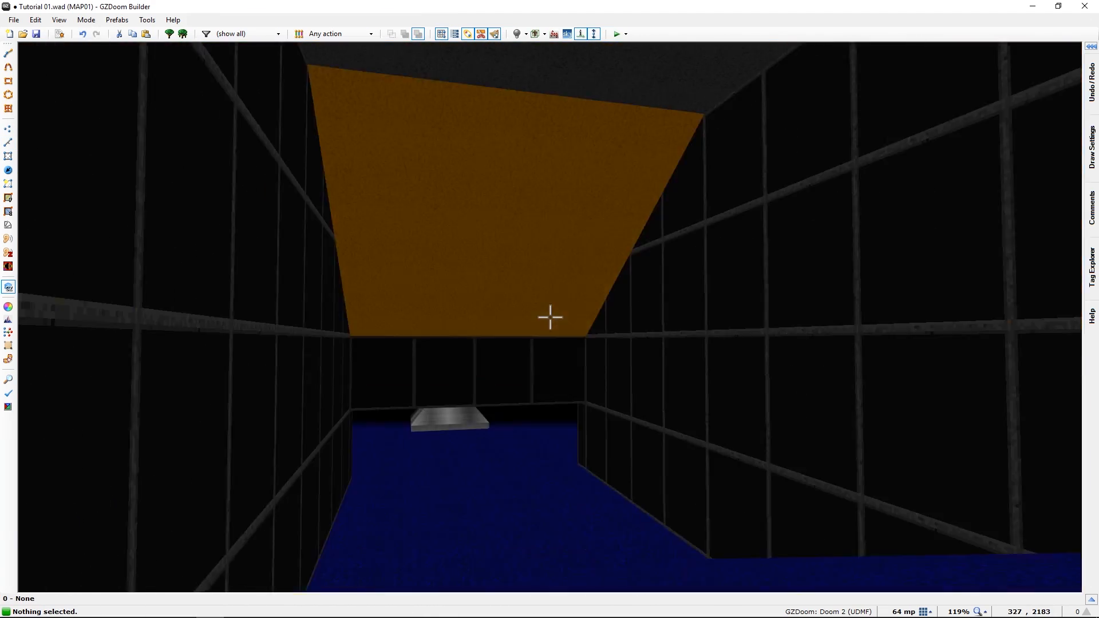
pyautogui.press('e')
pyautogui.press('e')
pyautogui.press('s')
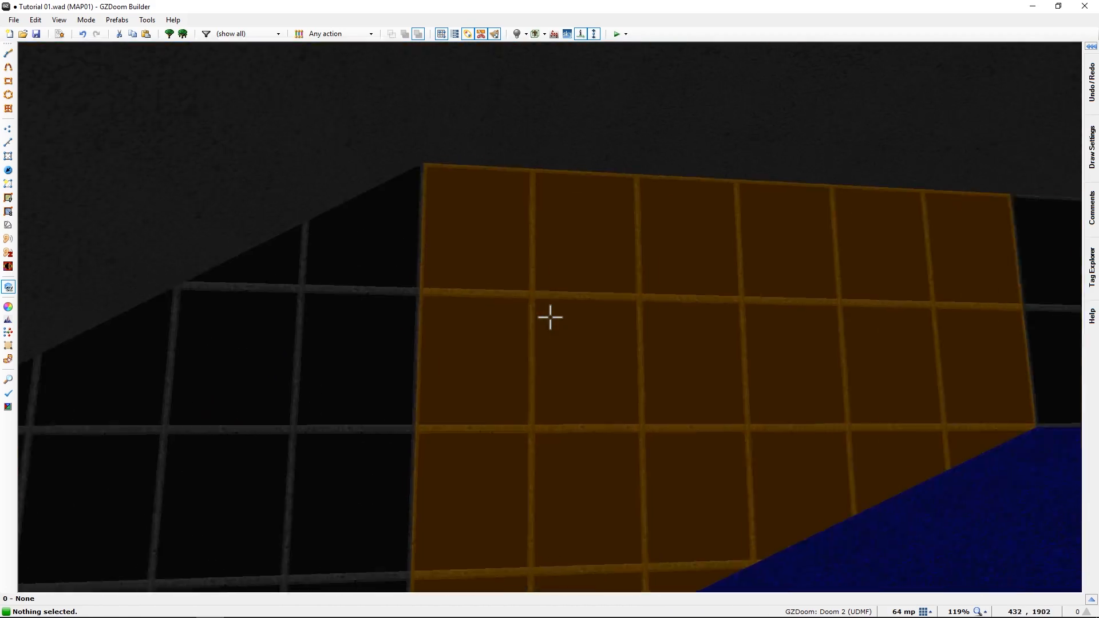
pyautogui.press('f')
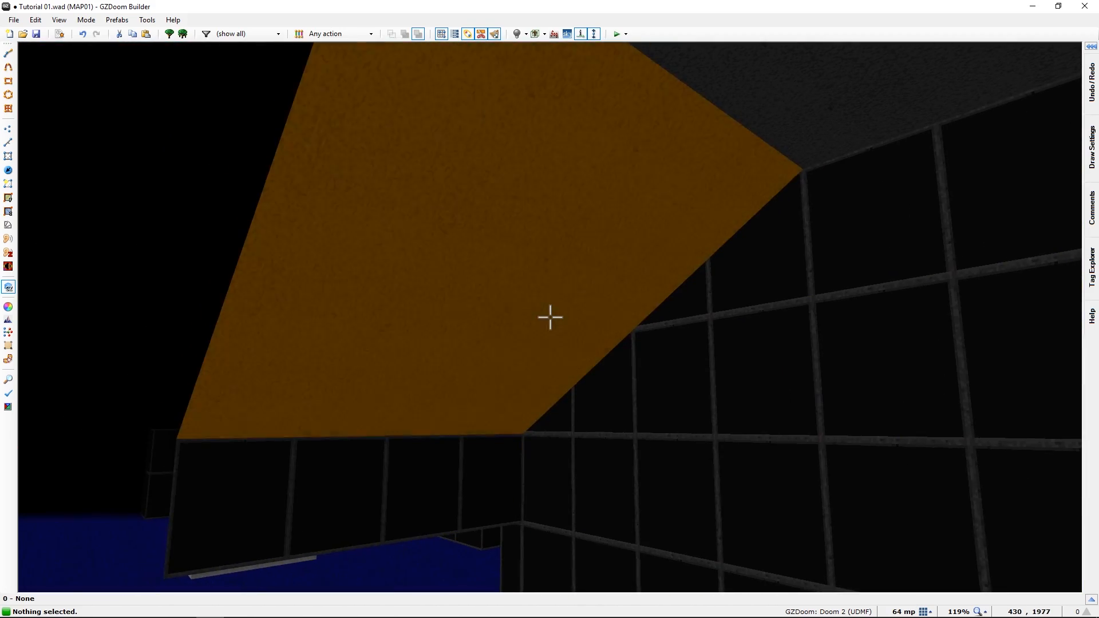
pyautogui.press('e')
pyautogui.press('s')
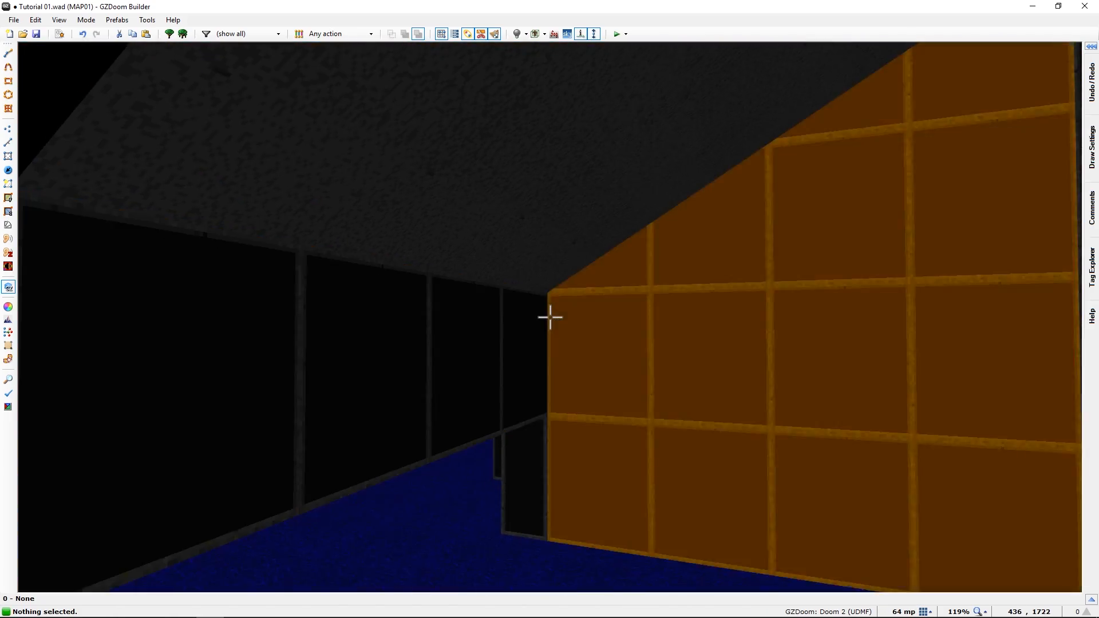
pyautogui.press('e')
pyautogui.press('e')
pyautogui.press('w')
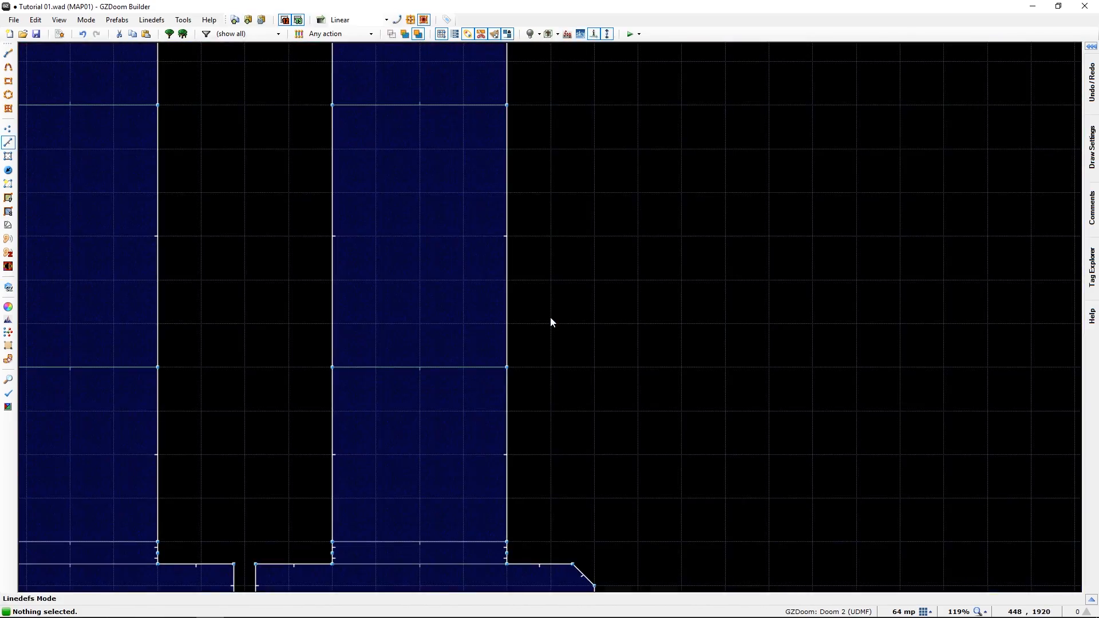
# - Set Align Ceiling to Back on the linedef at the south end of the duplicate corridor's middle section
pyautogui.rightClick(442, 366)
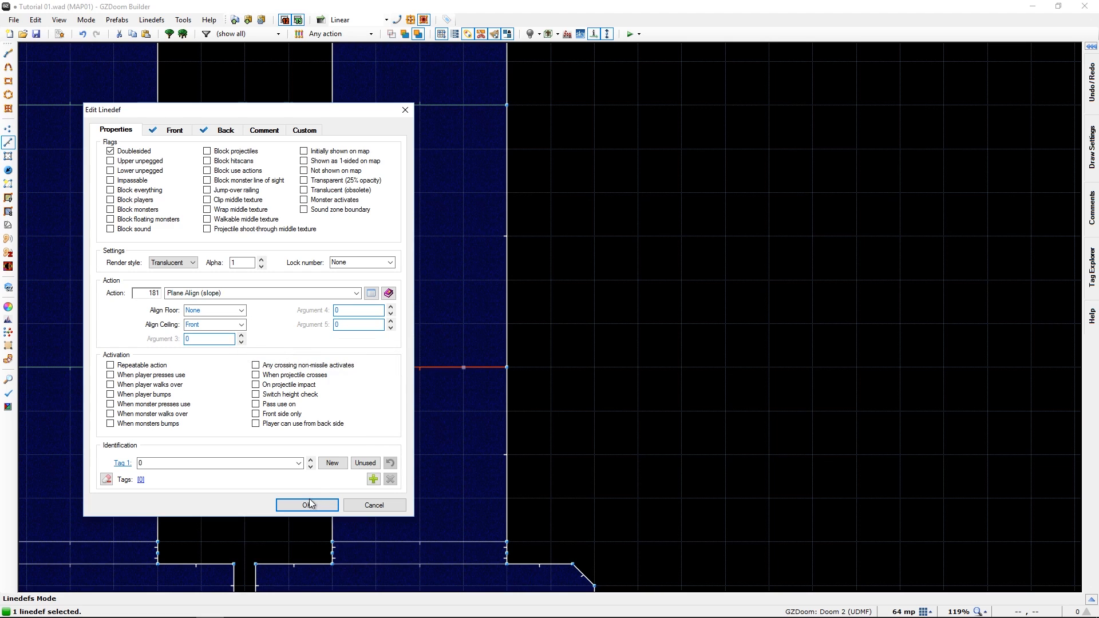
pyautogui.click(374, 506)
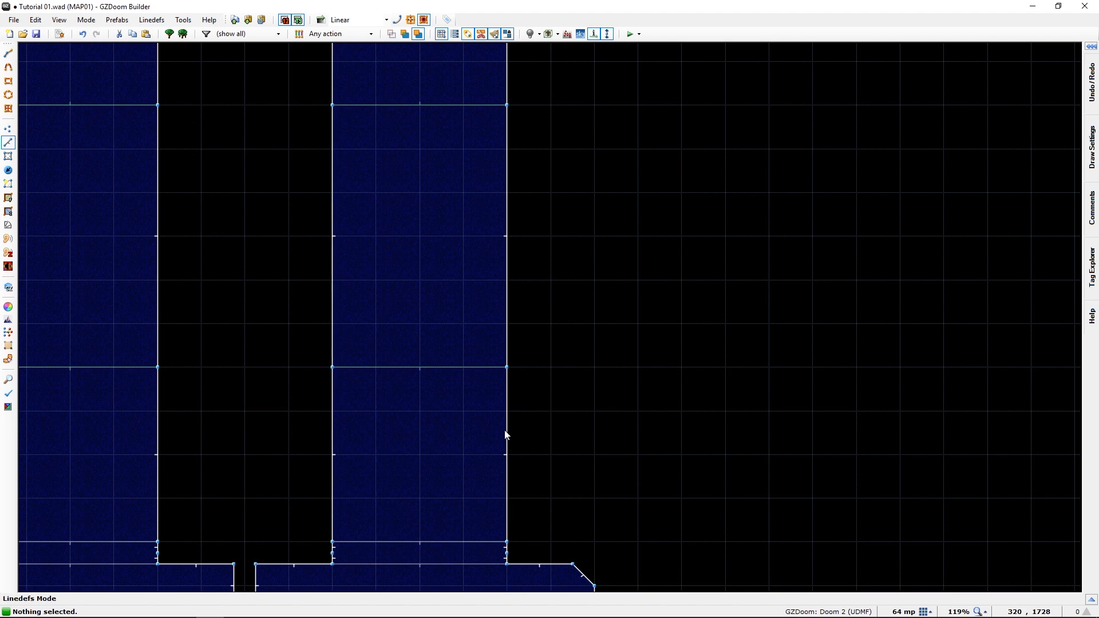
pyautogui.rightClick(441, 372)
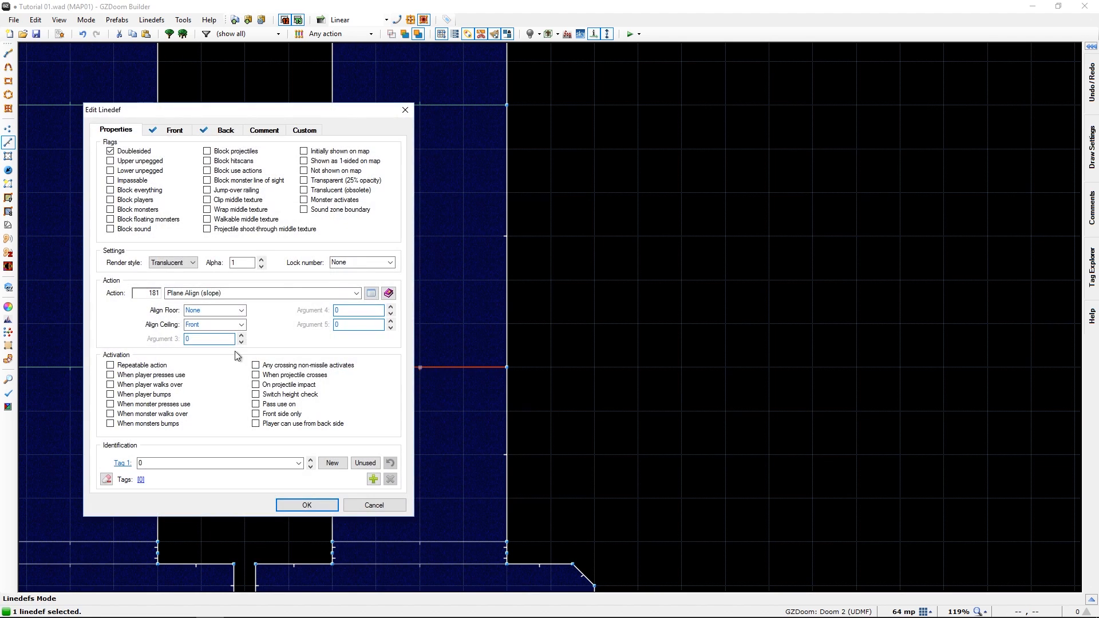
pyautogui.click(244, 324)
pyautogui.click(200, 350)
pyautogui.click(299, 504)
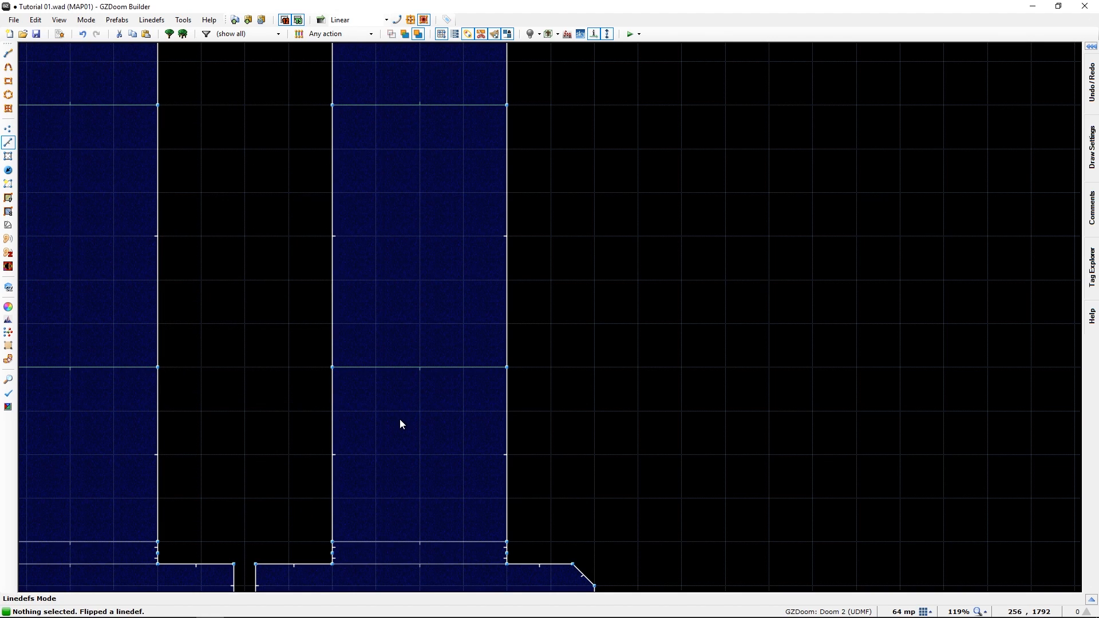
pyautogui.press('f')
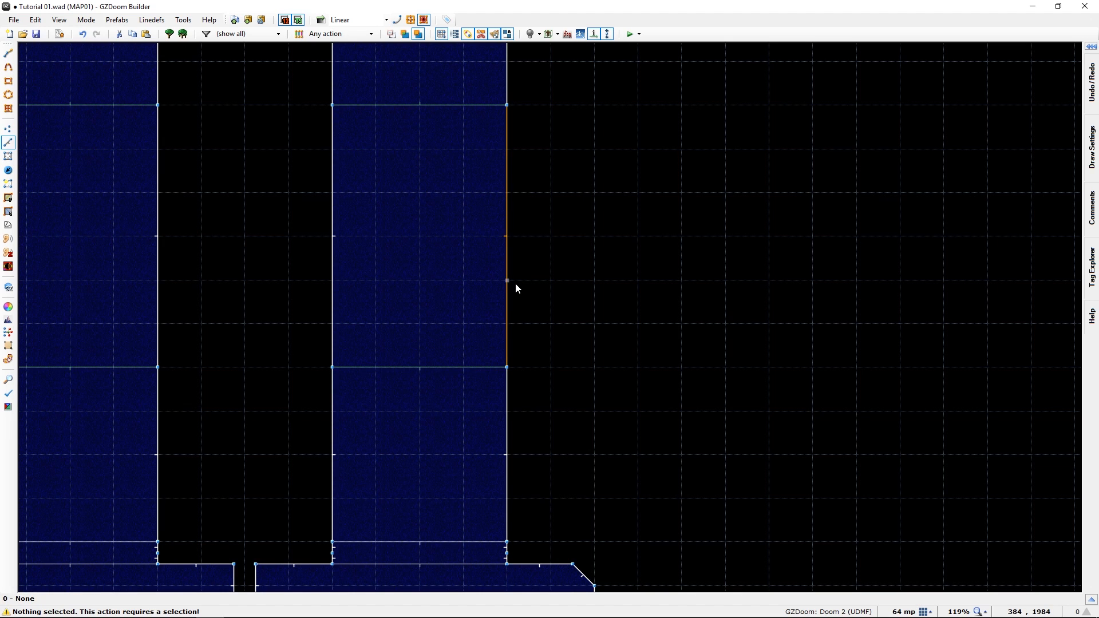
# - Check the duplicate corridor's sloped floor and its junction with the flat sections in 3D
pyautogui.press('q')
pyautogui.press('e')
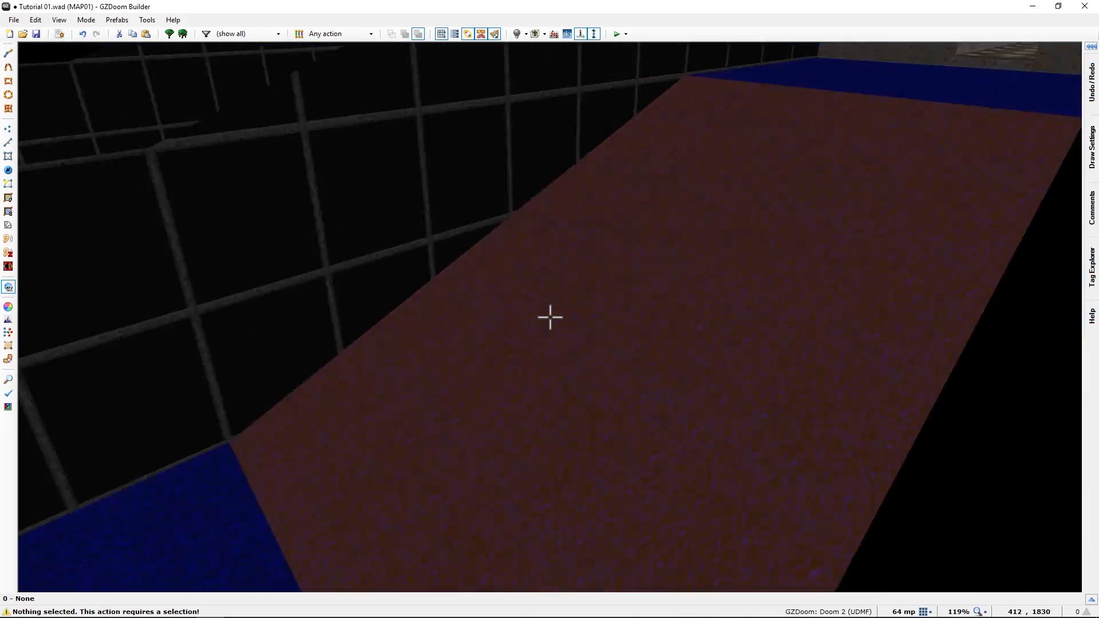
pyautogui.press('f')
pyautogui.press('d')
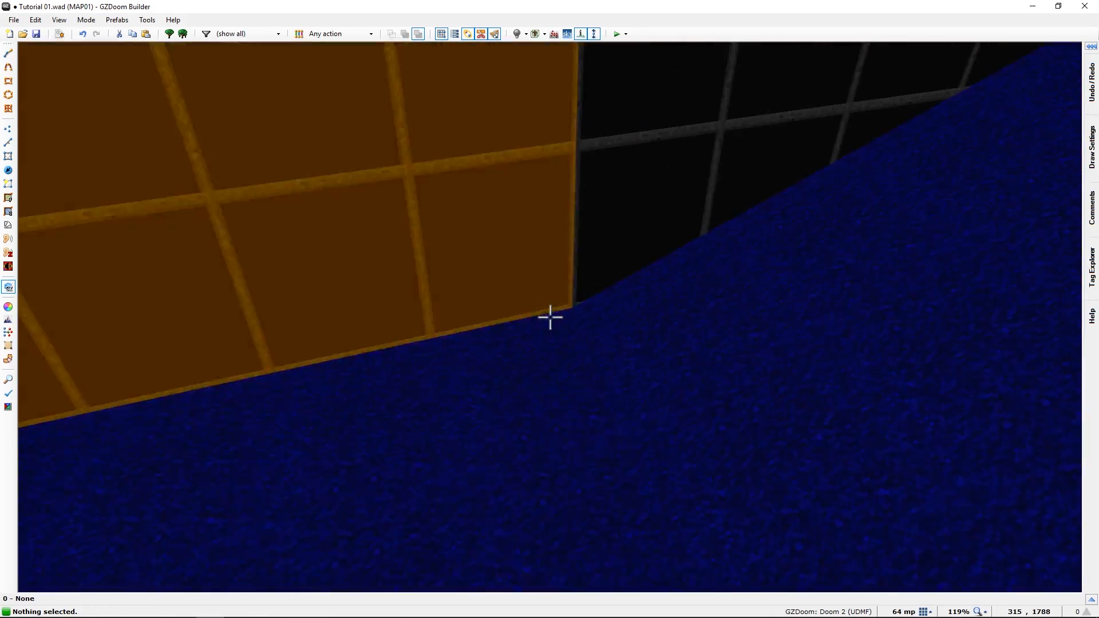
pyautogui.press('d')
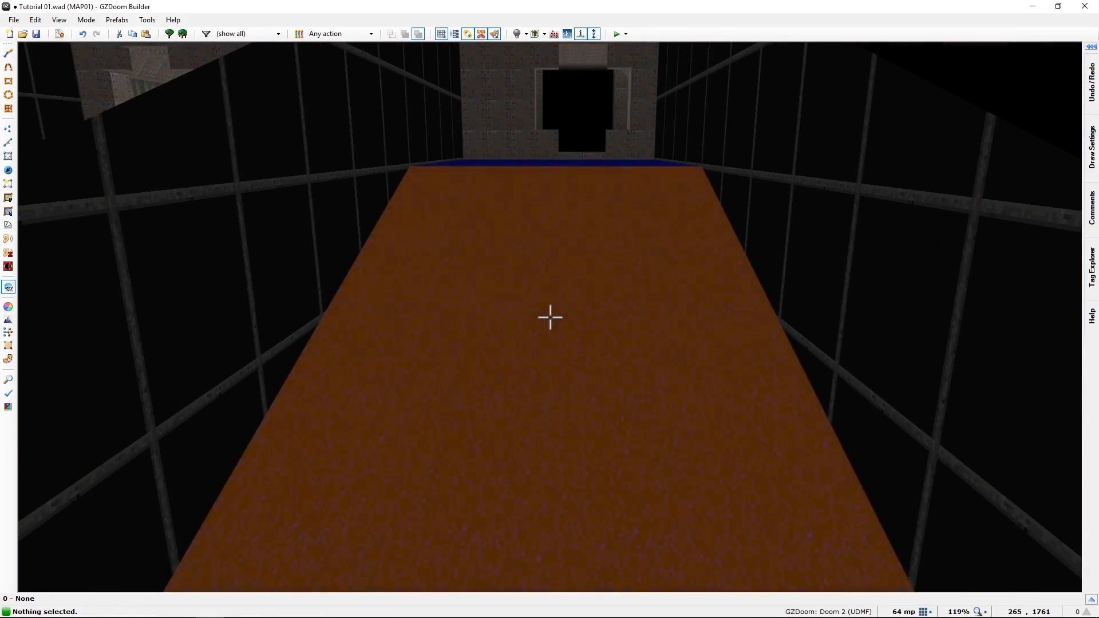
pyautogui.press('q')
# - Review the Plane Align settings of the duplicate corridor's ceiling-slope linedef and its front and back sides on the map
pyautogui.moveTo(507, 269); pyautogui.dragTo(447, 505, button='middle')
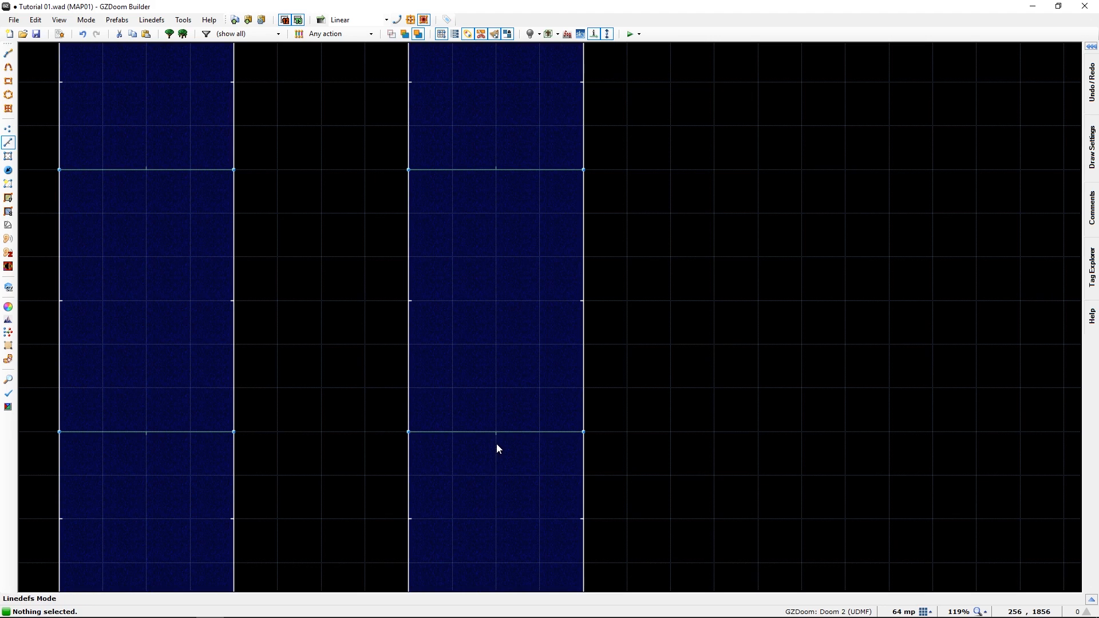
pyautogui.moveTo(517, 269); pyautogui.dragTo(523, 317, button='middle')
pyautogui.rightClick(516, 483)
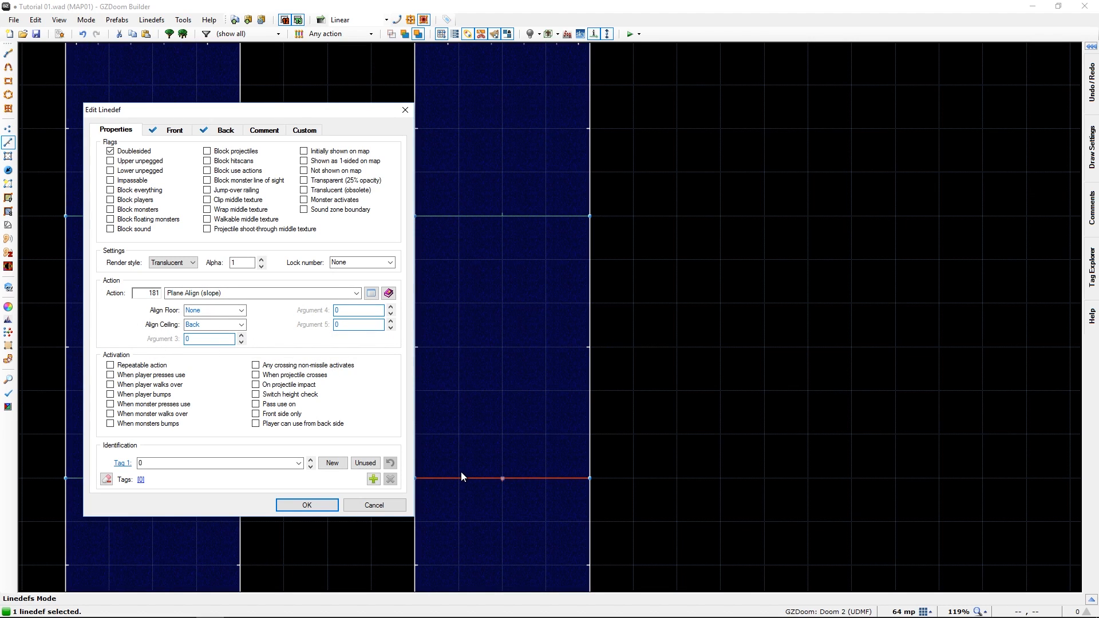
pyautogui.press('Escape')
pyautogui.moveTo(502, 487); pyautogui.dragTo(496, 325, button='middle')
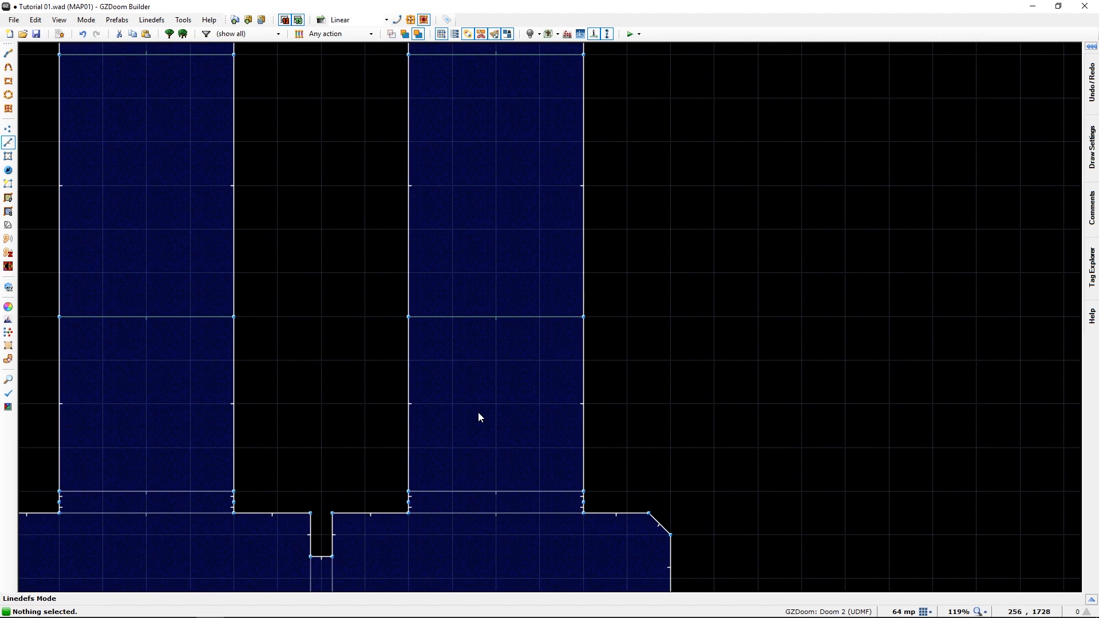
pyautogui.moveTo(490, 191); pyautogui.dragTo(492, 266, button='middle')
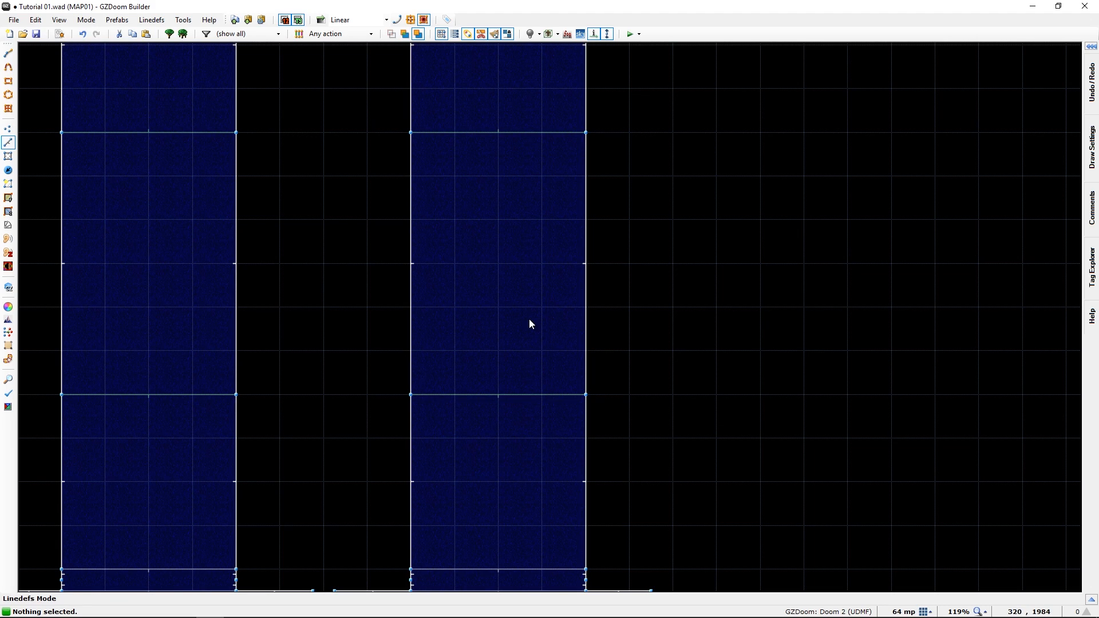
# - Walk through the duplicate corridor in 3D to inspect the finished floor and ceiling slopes
pyautogui.press('w')
pyautogui.press('e')
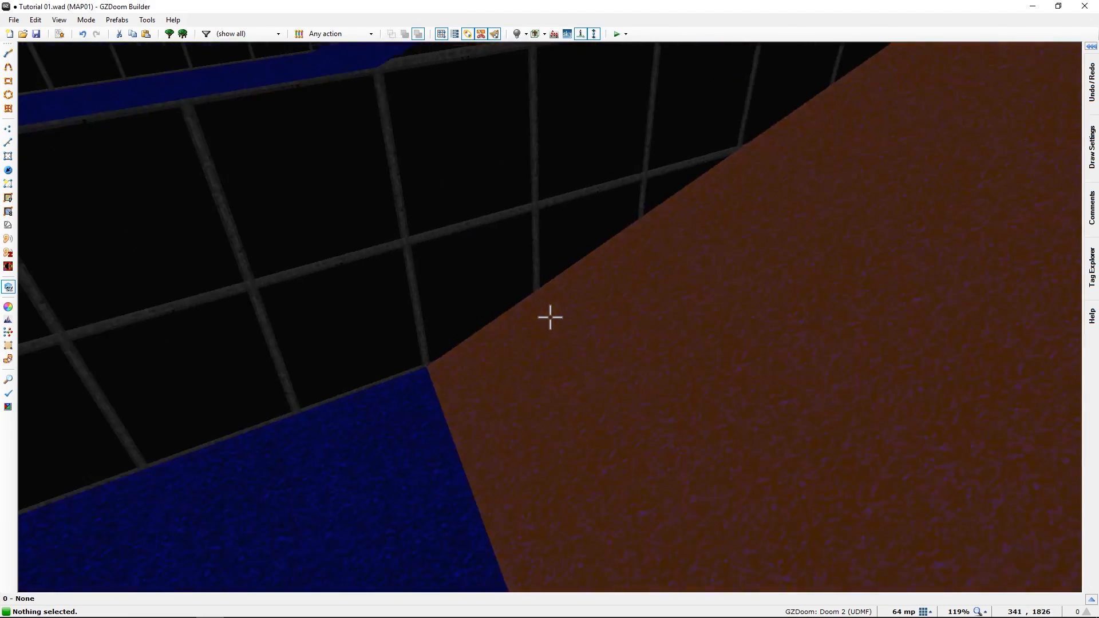
pyautogui.press('e')
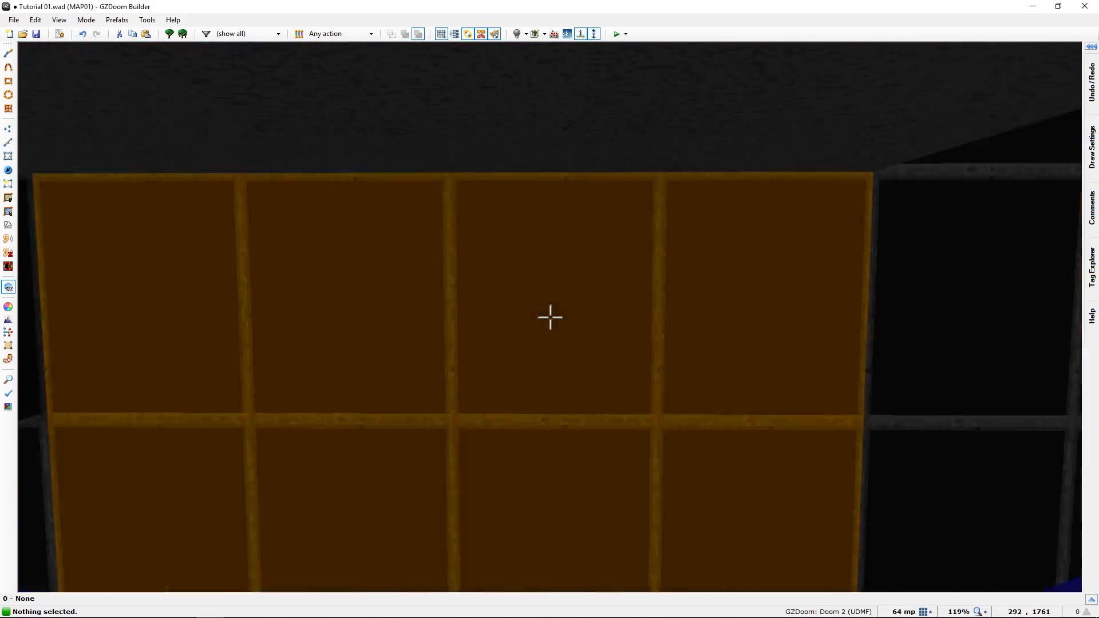
pyautogui.press('f')
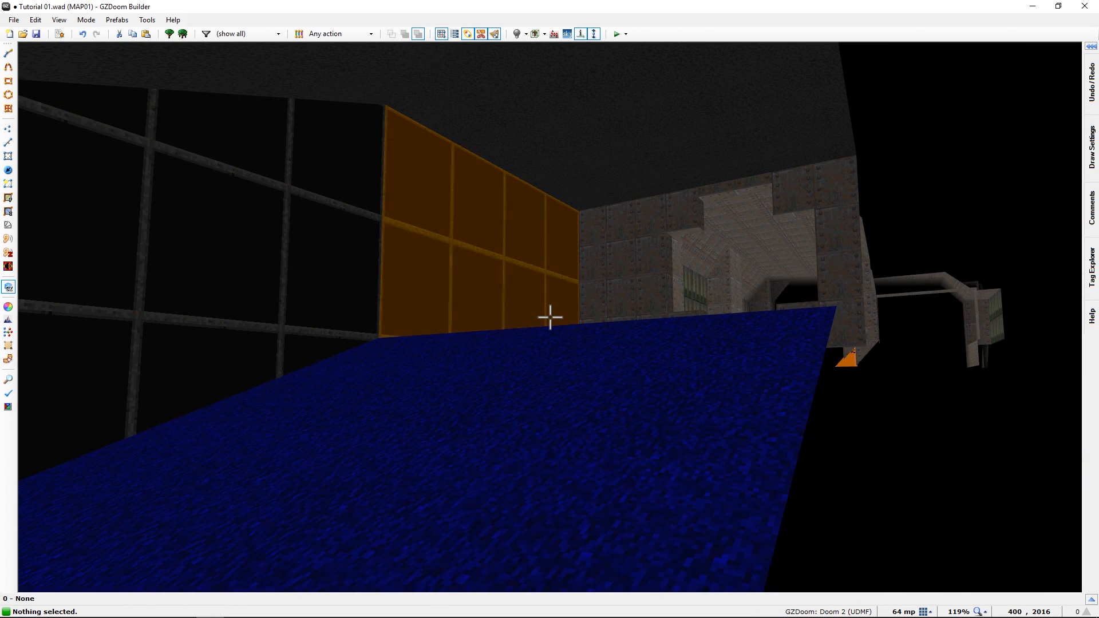
pyautogui.press('q')
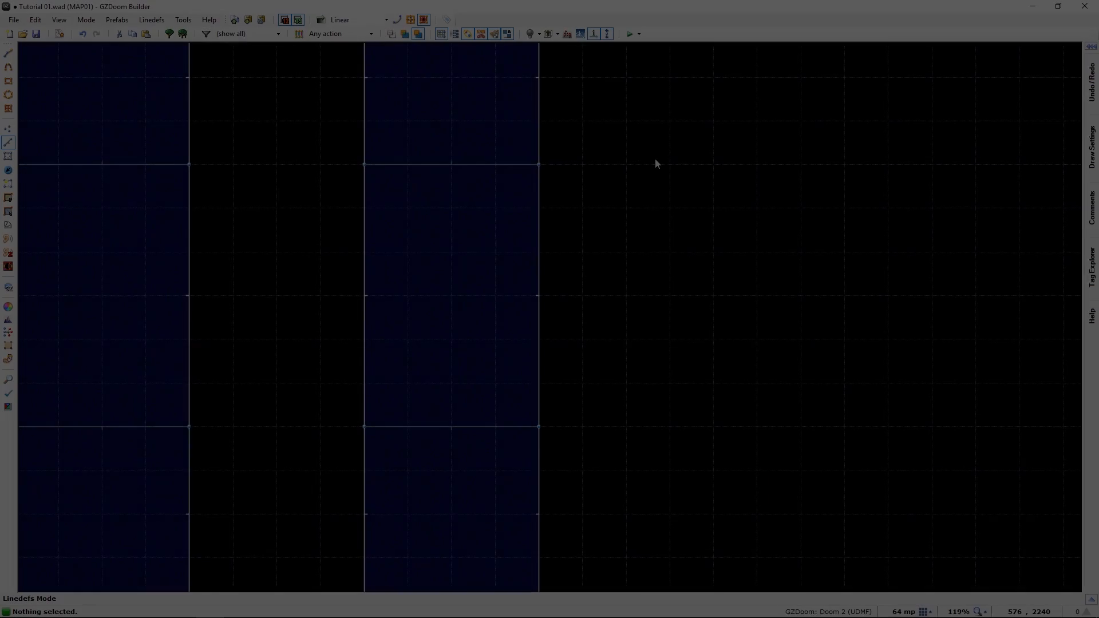
# - Check the action and tag settings of the Former Sergeant in the duplicate room
pyautogui.moveTo(650, 149); pyautogui.dragTo(671, 365, button='middle')
pyautogui.moveTo(578, 203); pyautogui.dragTo(599, 489, button='middle')
pyautogui.moveTo(555, 173); pyautogui.dragTo(544, 486, button='middle')
pyautogui.press('t')
pyautogui.scroll(5, 521, 345)
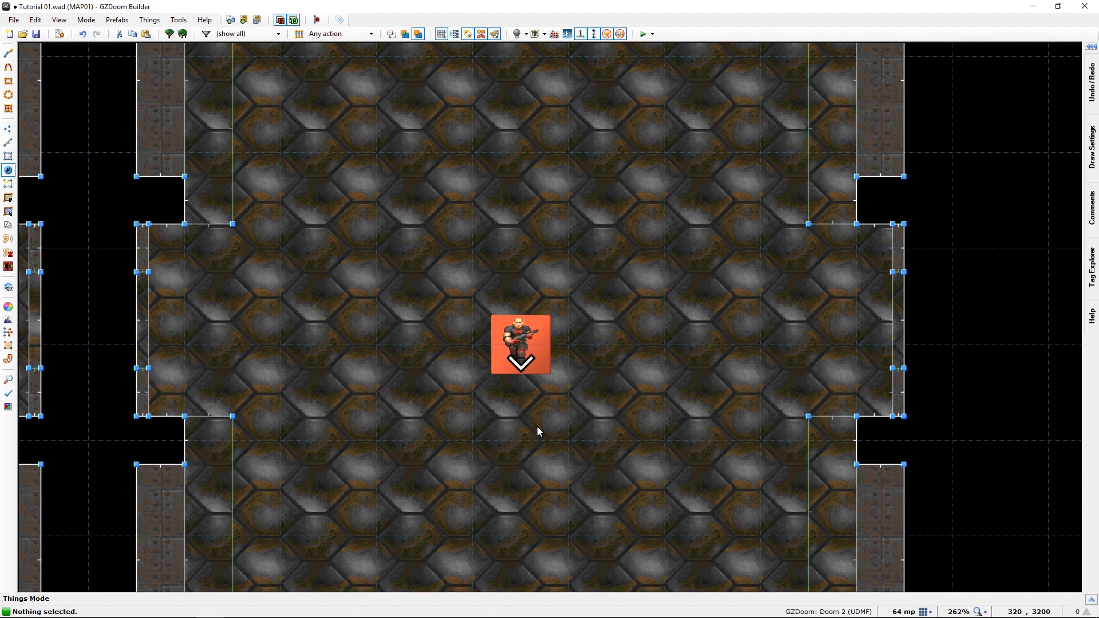
pyautogui.scroll(2, 537, 427)
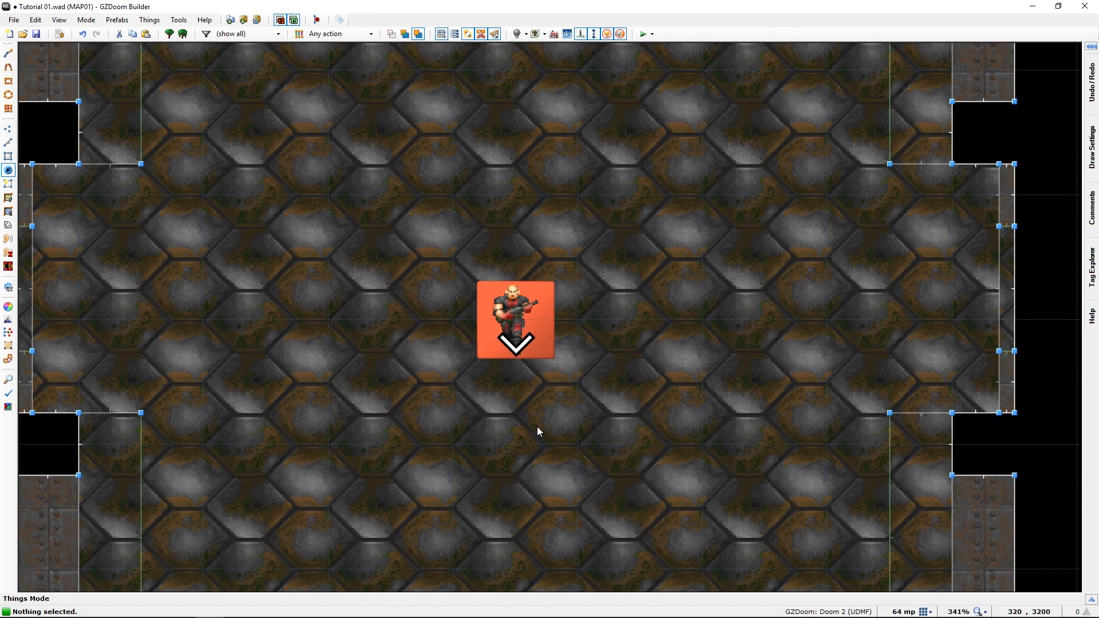
pyautogui.rightClick(523, 318)
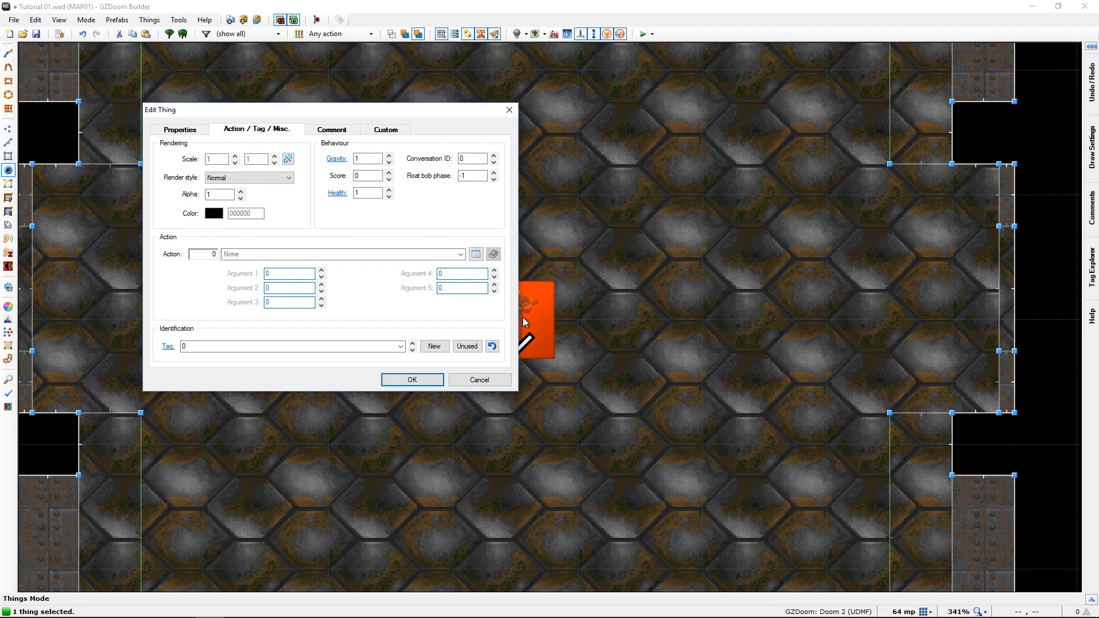
pyautogui.press('Escape')
# - Review the thing type and Spawn Thing action settings of the Former Sergeant on the original room's green slime square
pyautogui.scroll(-6, 514, 383)
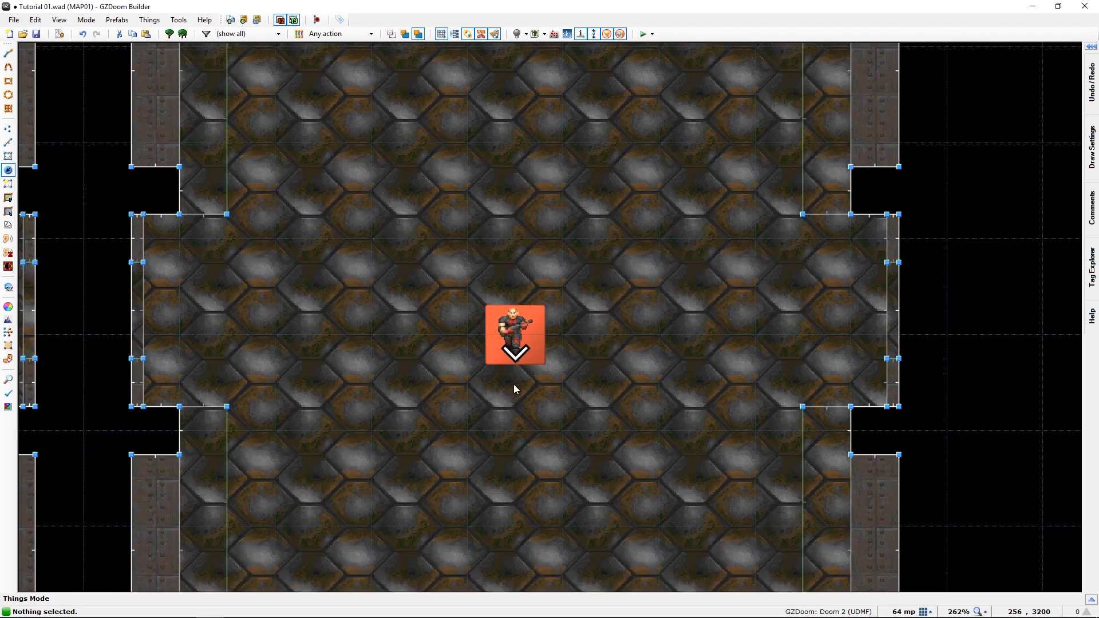
pyautogui.moveTo(507, 419); pyautogui.dragTo(603, 420, button='middle')
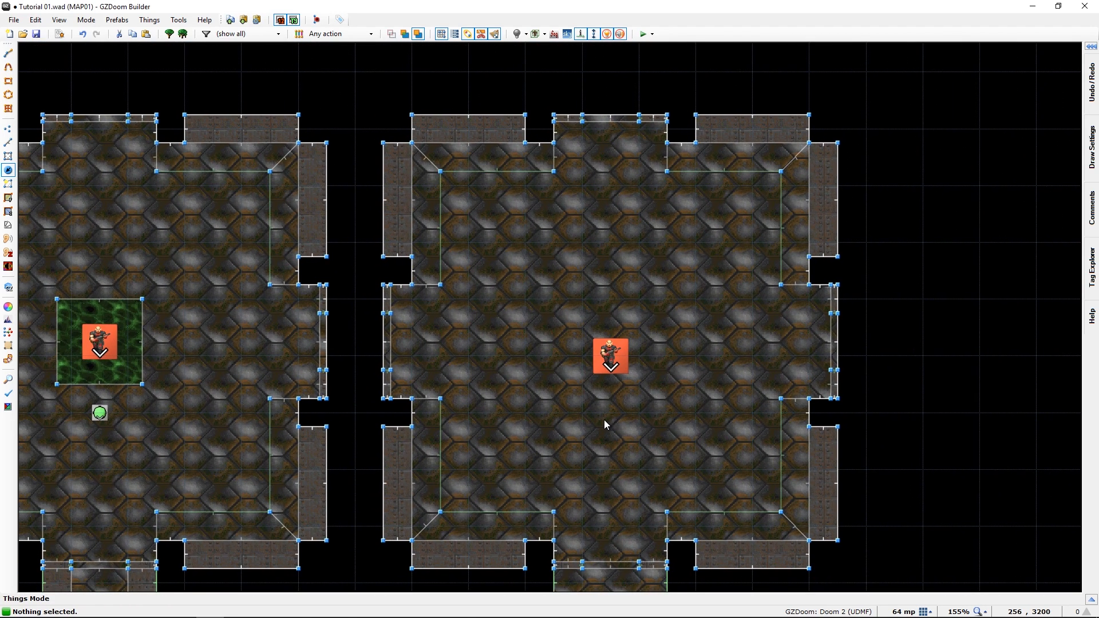
pyautogui.click(100, 342)
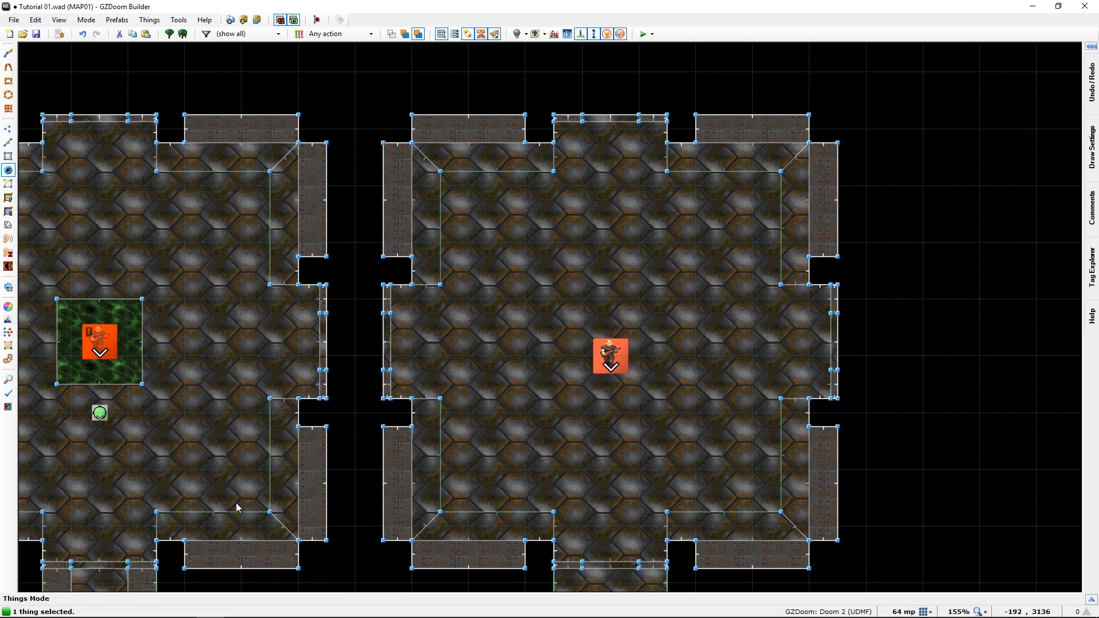
pyautogui.rightClick(617, 362)
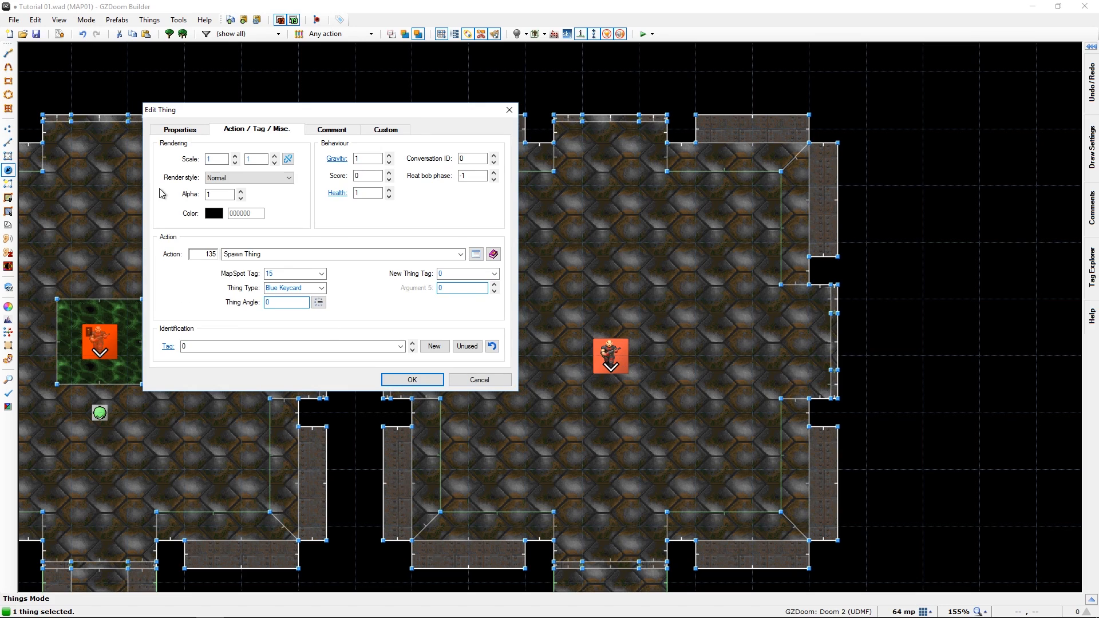
pyautogui.click(180, 131)
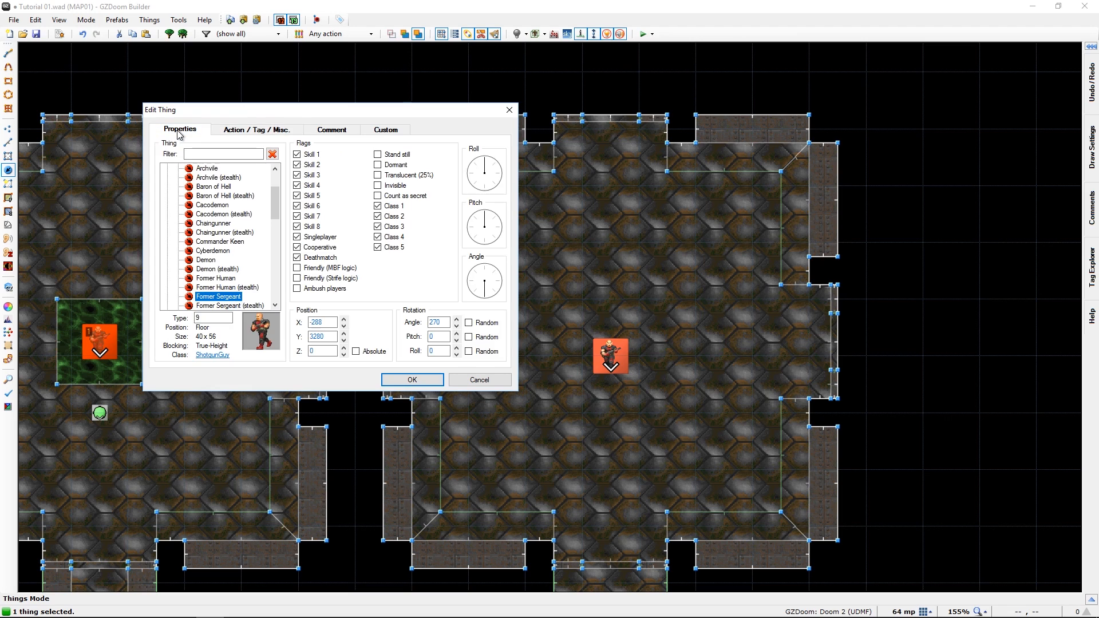
pyautogui.click(256, 130)
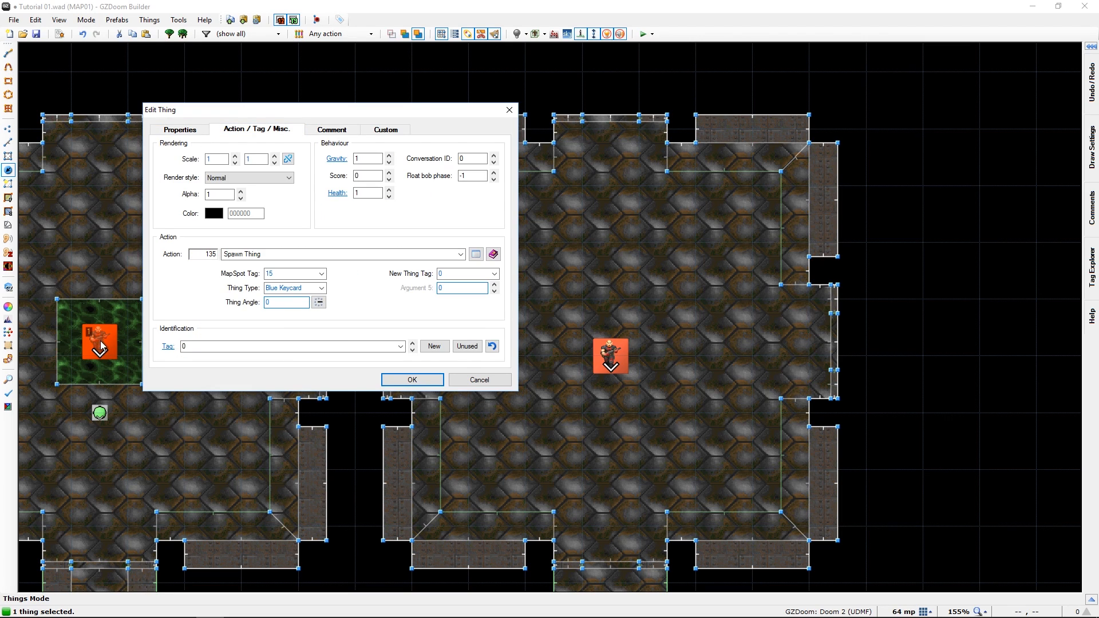
pyautogui.press('Return')
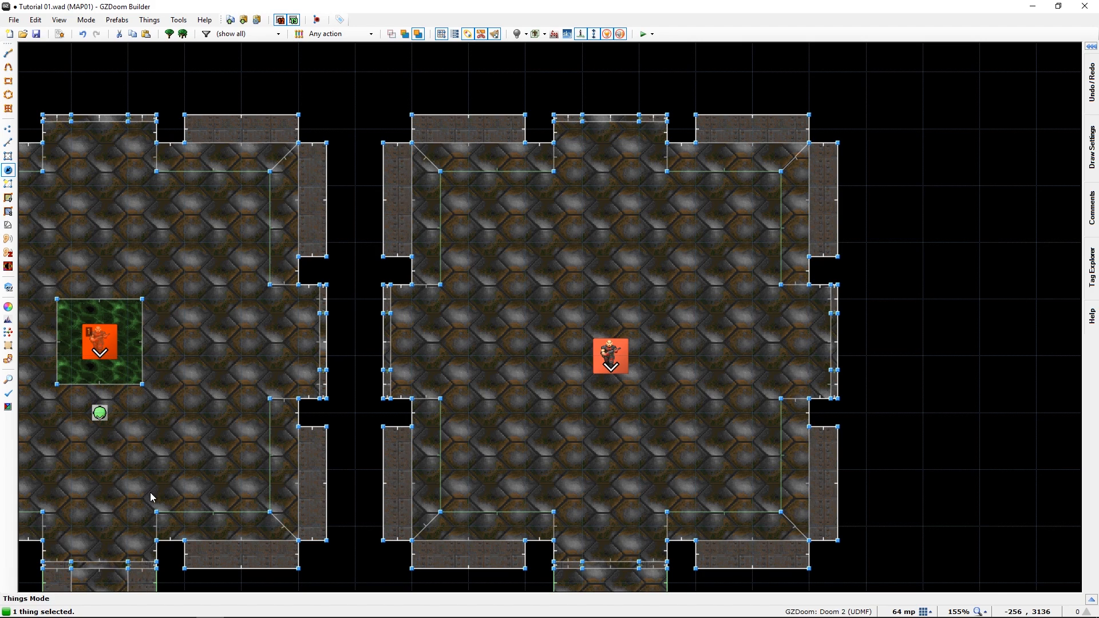
# - Check the tag and thing type of the map spot south of the original room's slime square
pyautogui.click(162, 504)
pyautogui.click(99, 414)
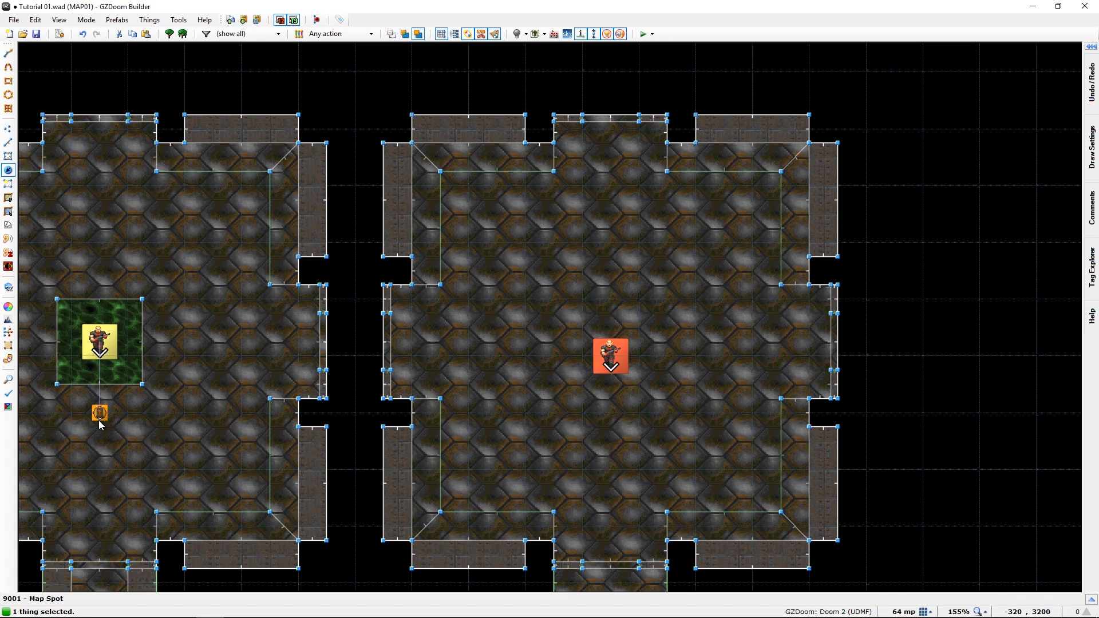
pyautogui.rightClick(99, 351)
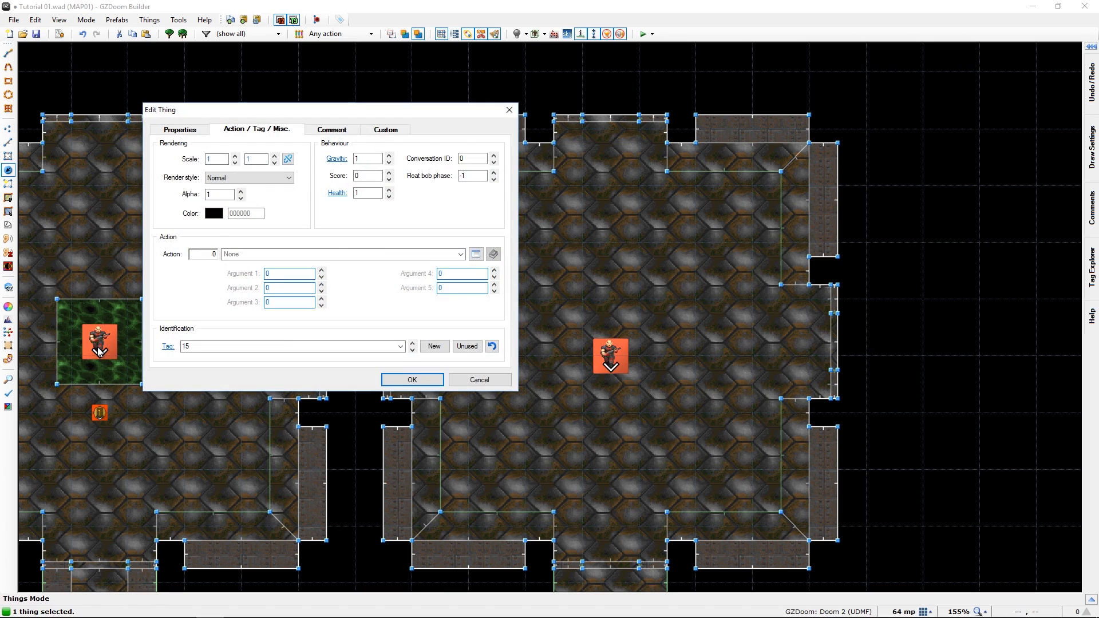
pyautogui.click(179, 129)
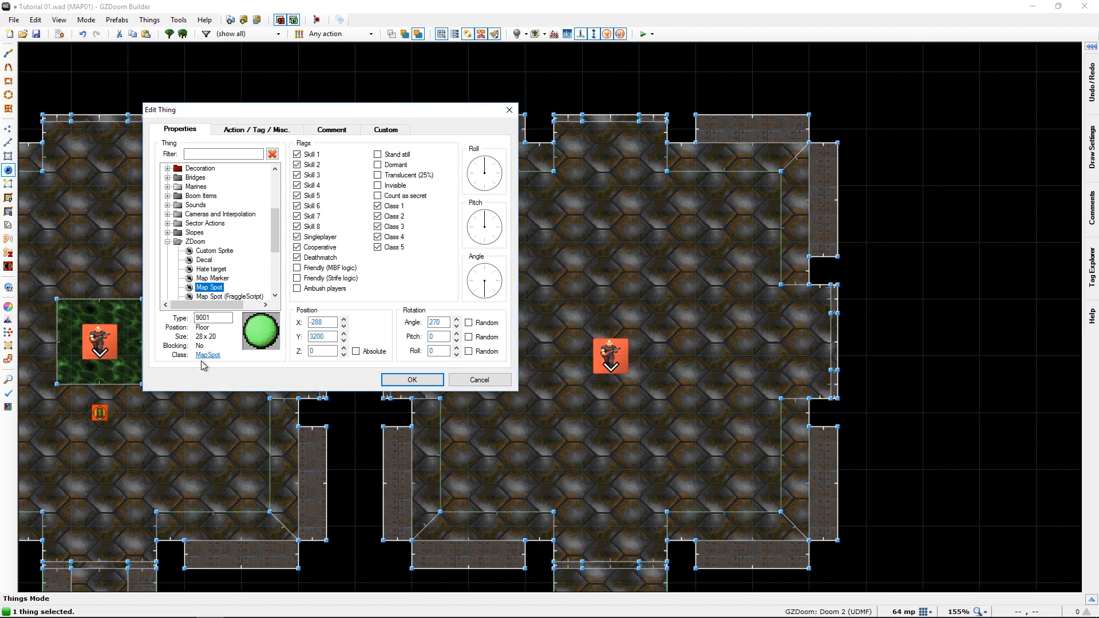
pyautogui.press('Escape')
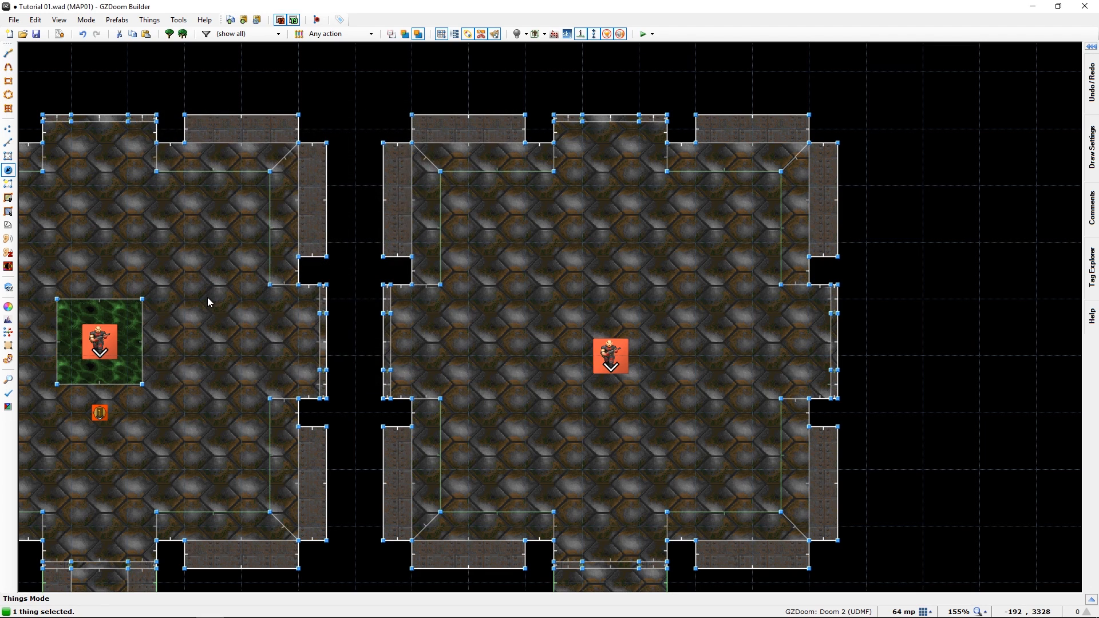
pyautogui.click(208, 297)
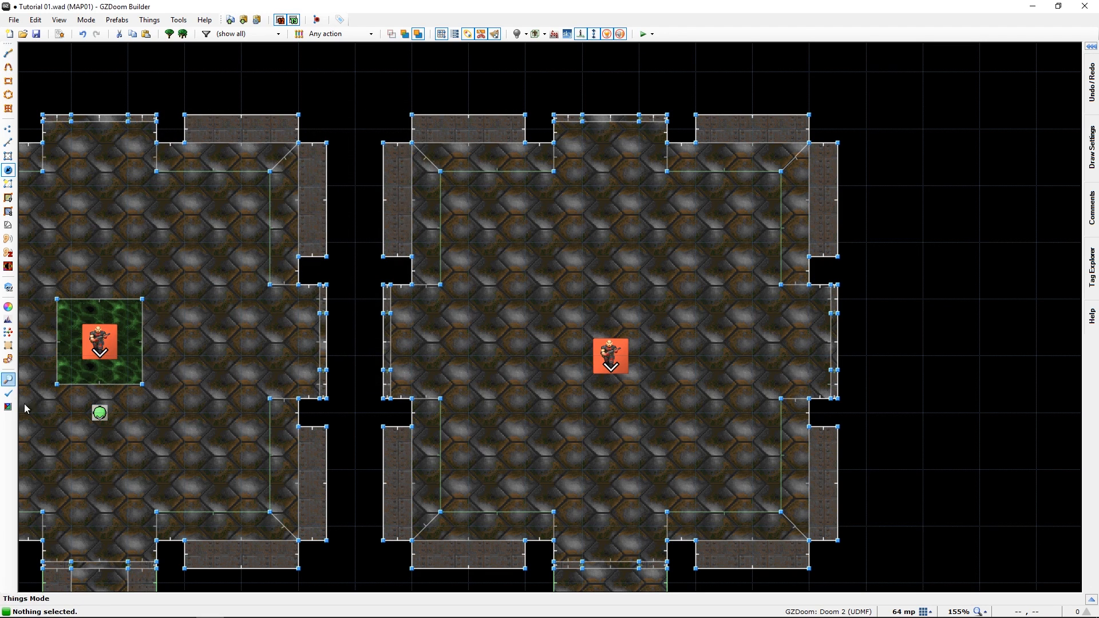
# - Assign the Spawn Thing action to the Former Sergeant in the duplicate room
pyautogui.scroll(1, 644, 397)
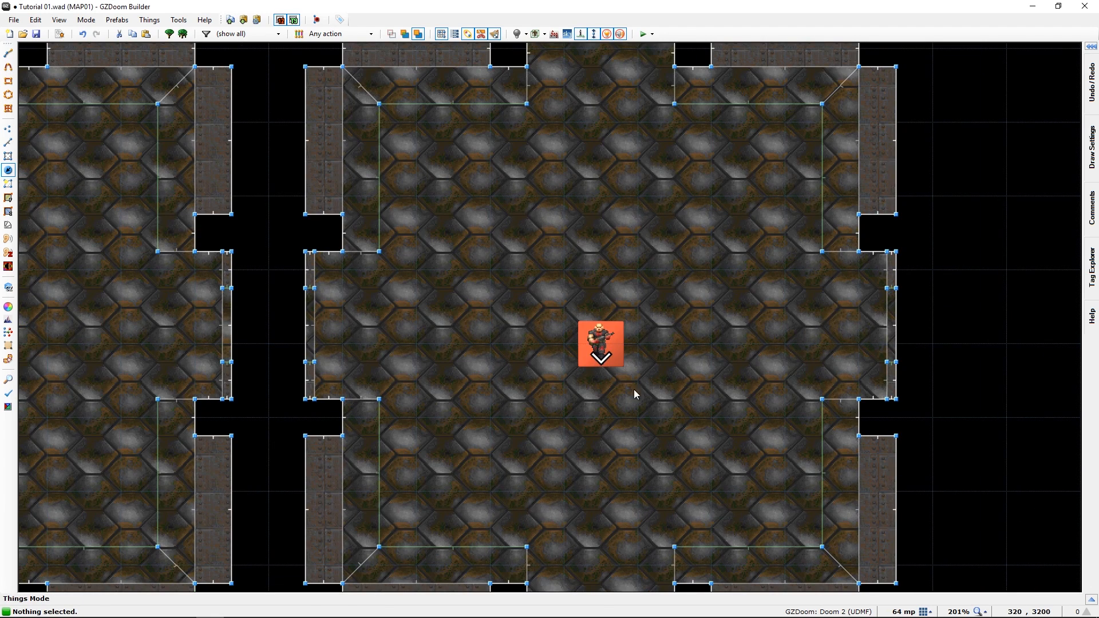
pyautogui.rightClick(611, 355)
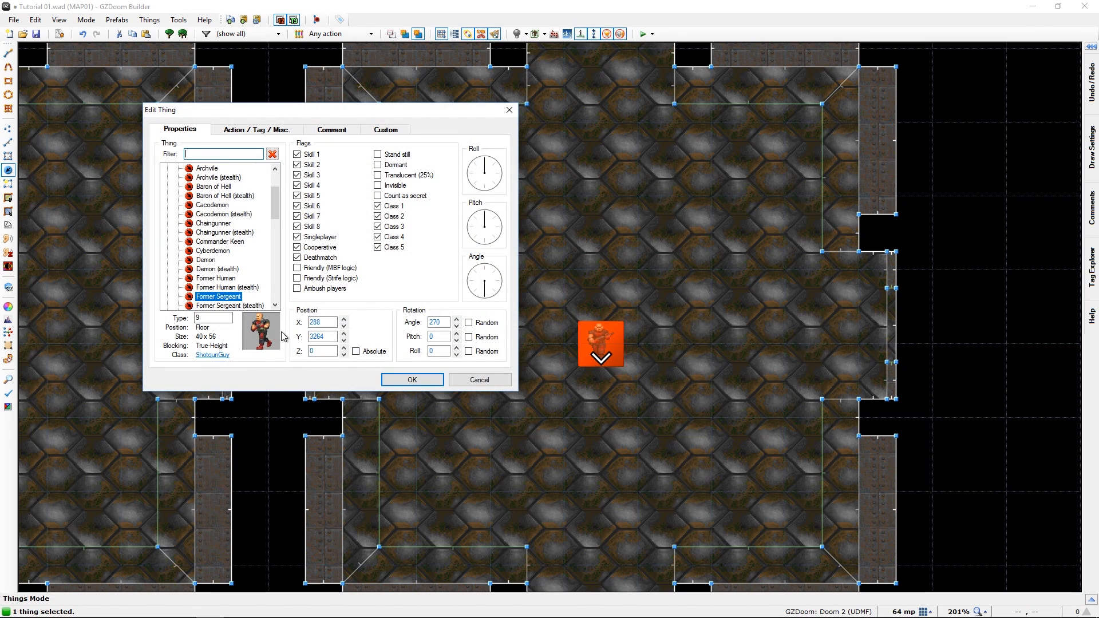
pyautogui.click(240, 133)
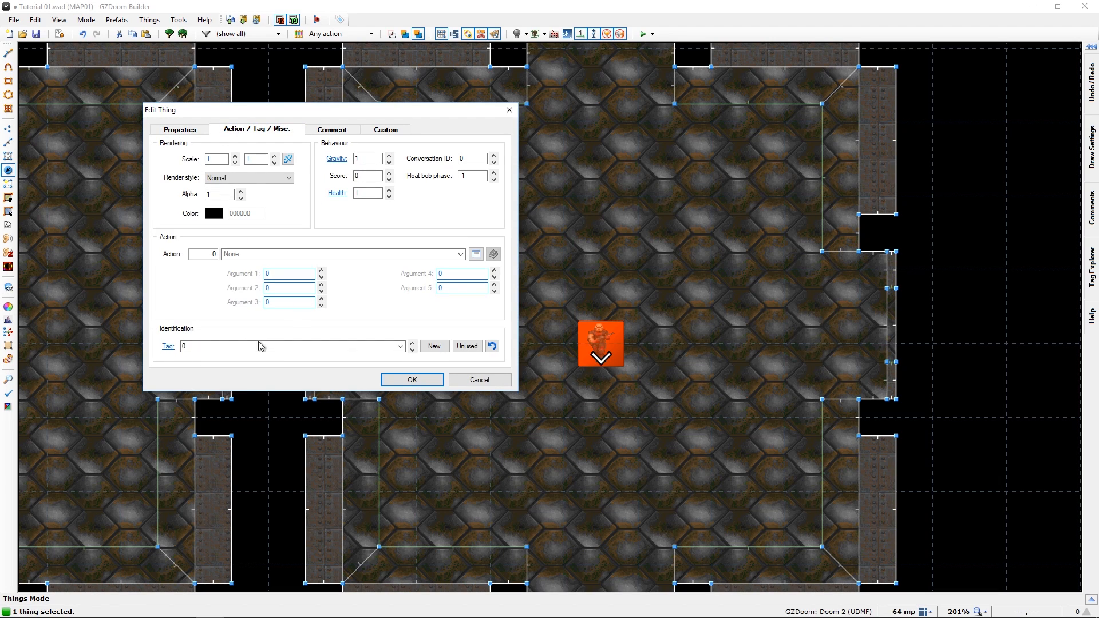
pyautogui.click(478, 254)
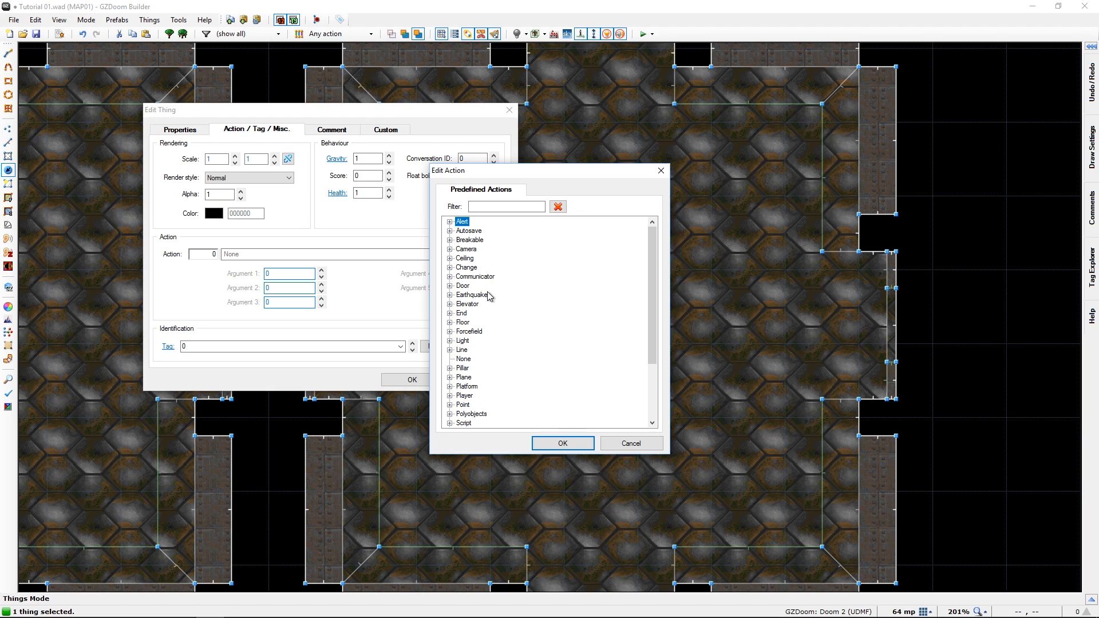
pyautogui.scroll(-3, 488, 293)
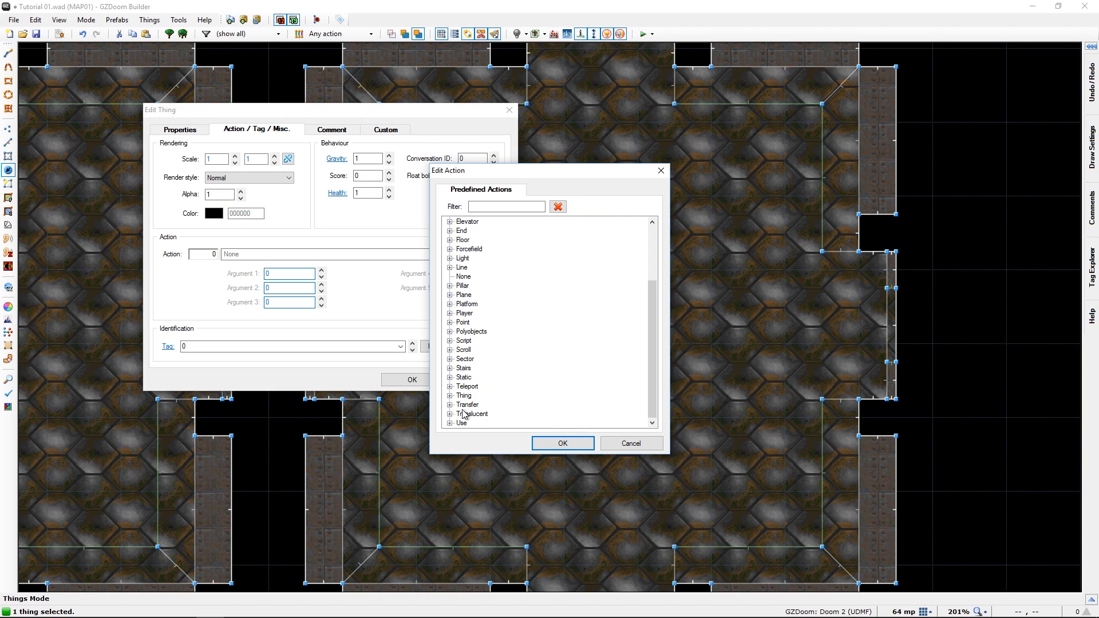
pyautogui.doubleClick(464, 396)
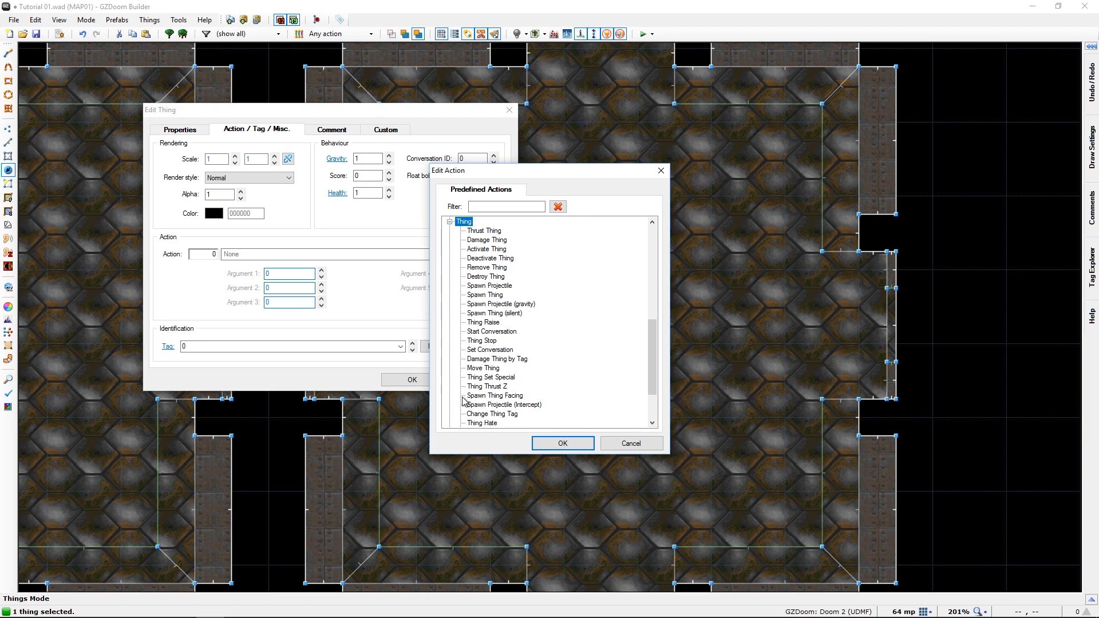
pyautogui.click(485, 295)
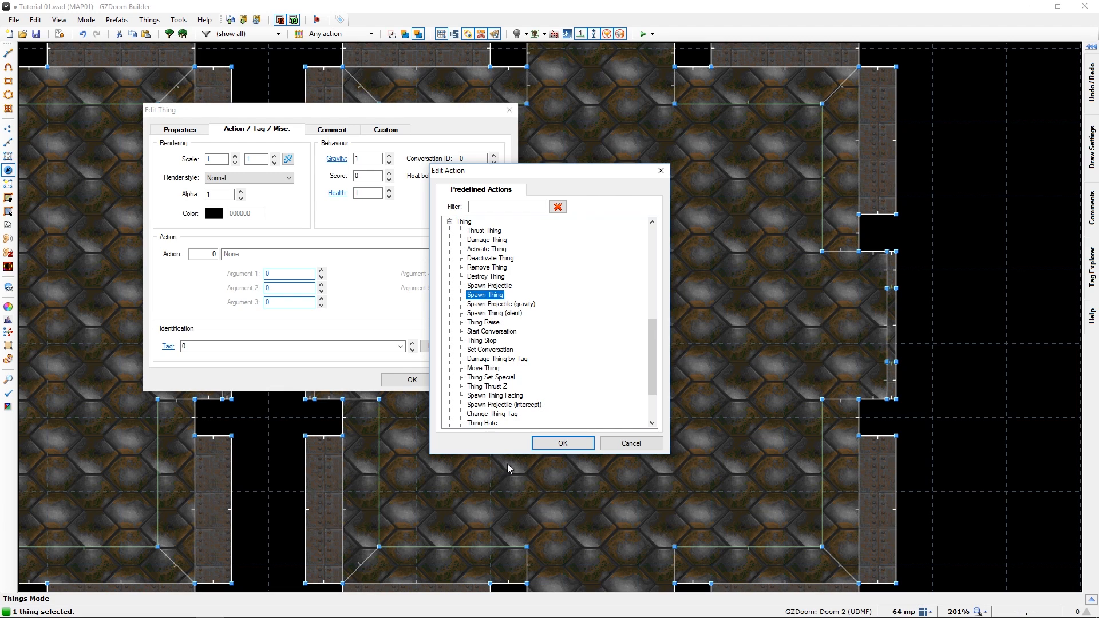
pyautogui.click(563, 444)
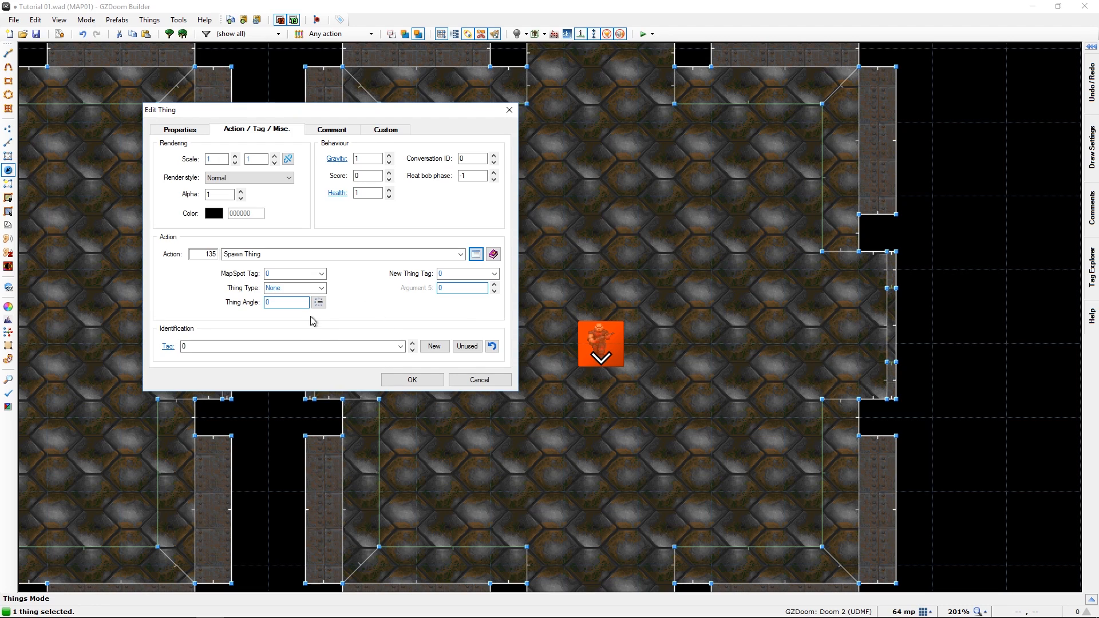
# - Set the duplicate Former Sergeant's spawned thing type to Chainsaw and apply the thing settings
pyautogui.click(323, 290)
pyautogui.click(323, 289)
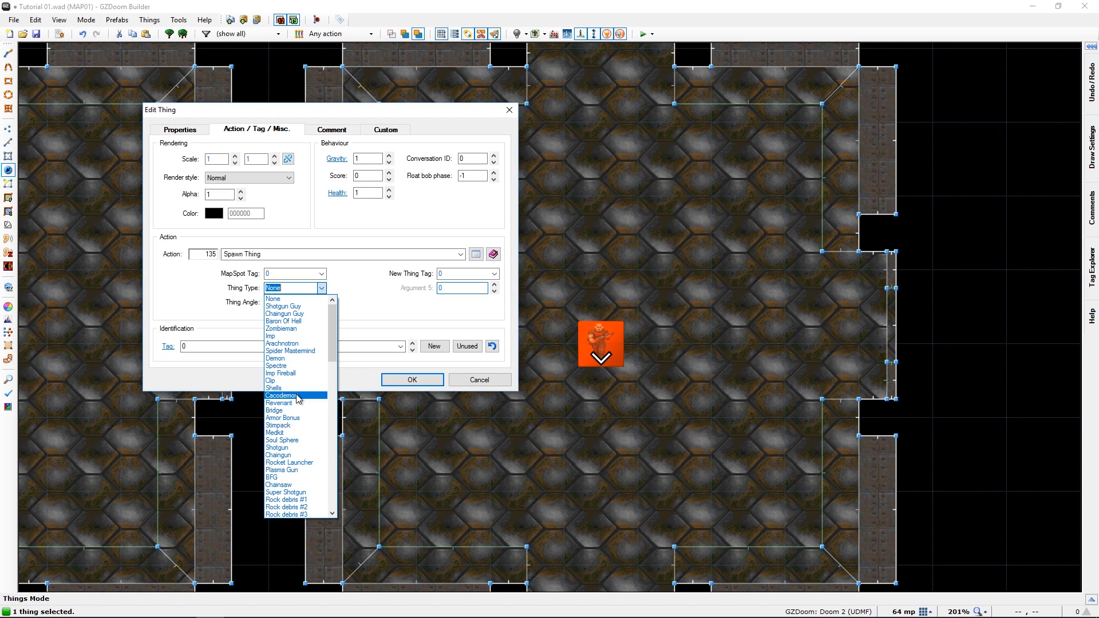
pyautogui.scroll(-1, 298, 399)
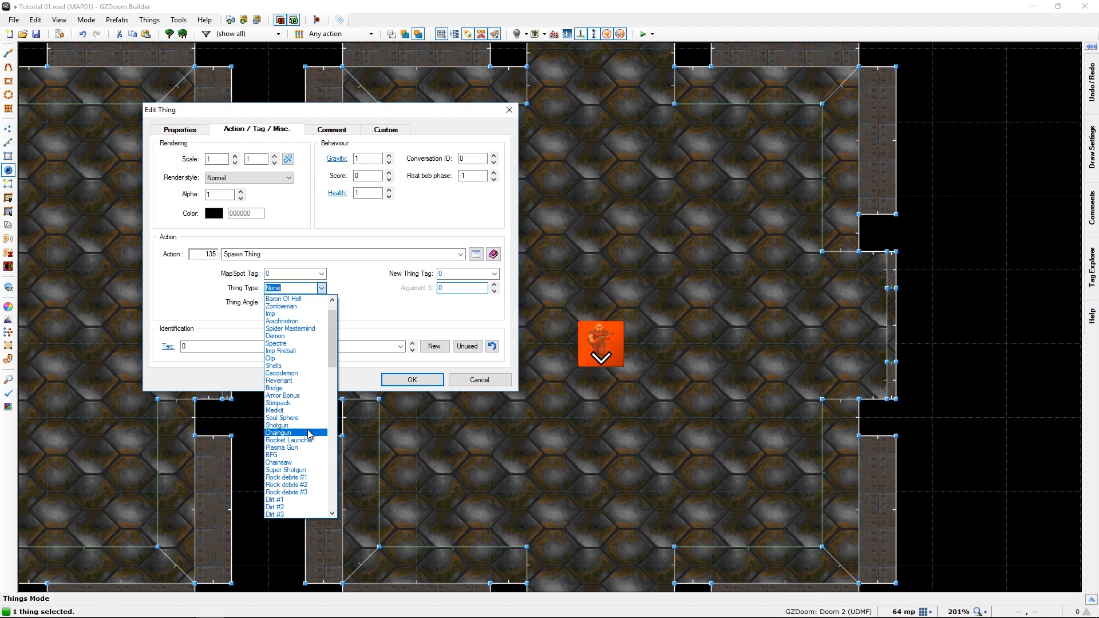
pyautogui.click(302, 463)
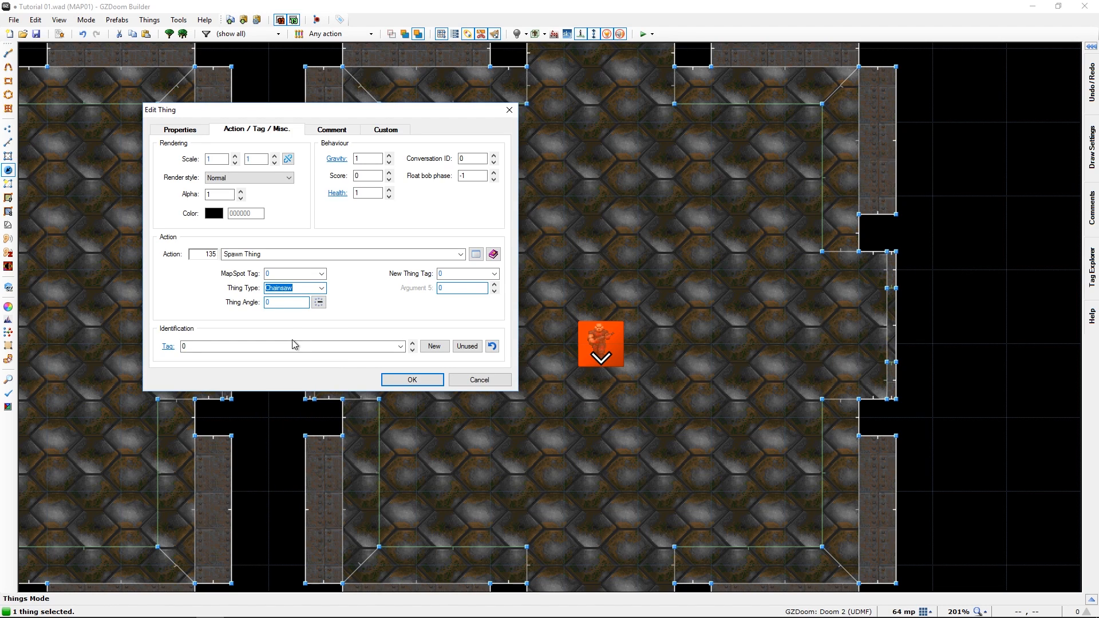
pyautogui.click(409, 383)
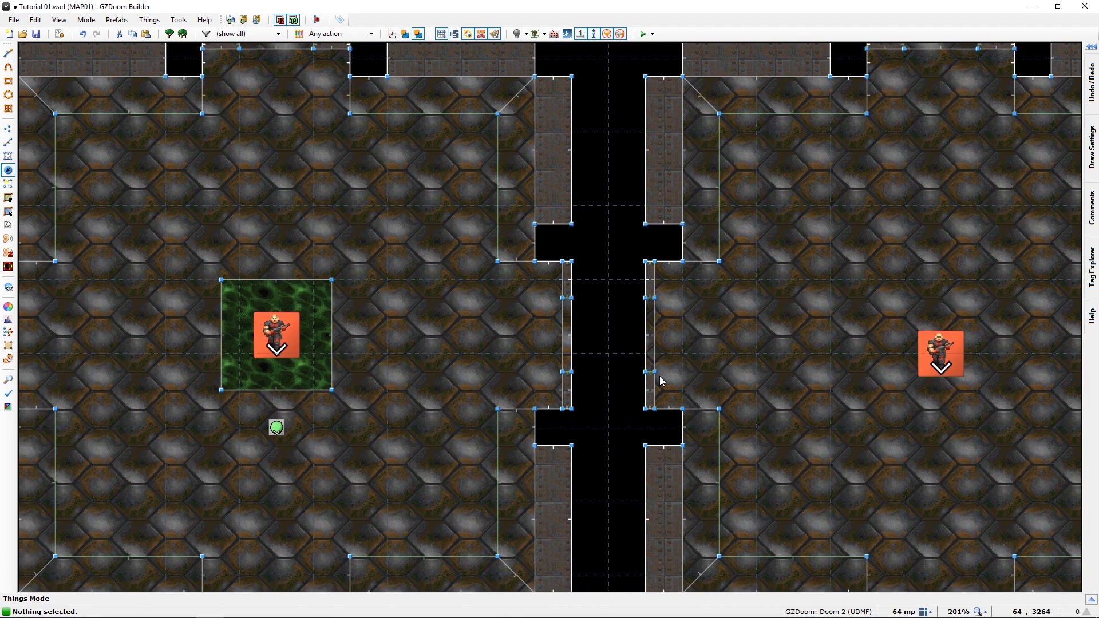
# - Compare the sector effects of the original corridor's floor and side sectors with those of the duplicate corridor in Sectors mode
pyautogui.moveTo(659, 381); pyautogui.dragTo(445, 388, button='middle')
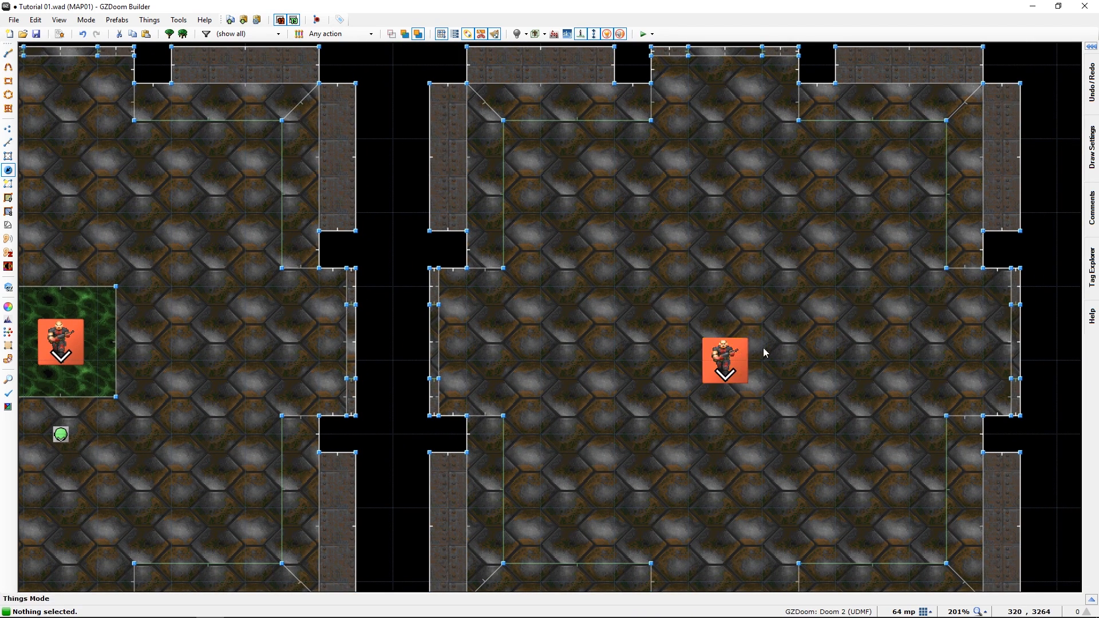
pyautogui.moveTo(589, 449); pyautogui.dragTo(727, 430, button='middle')
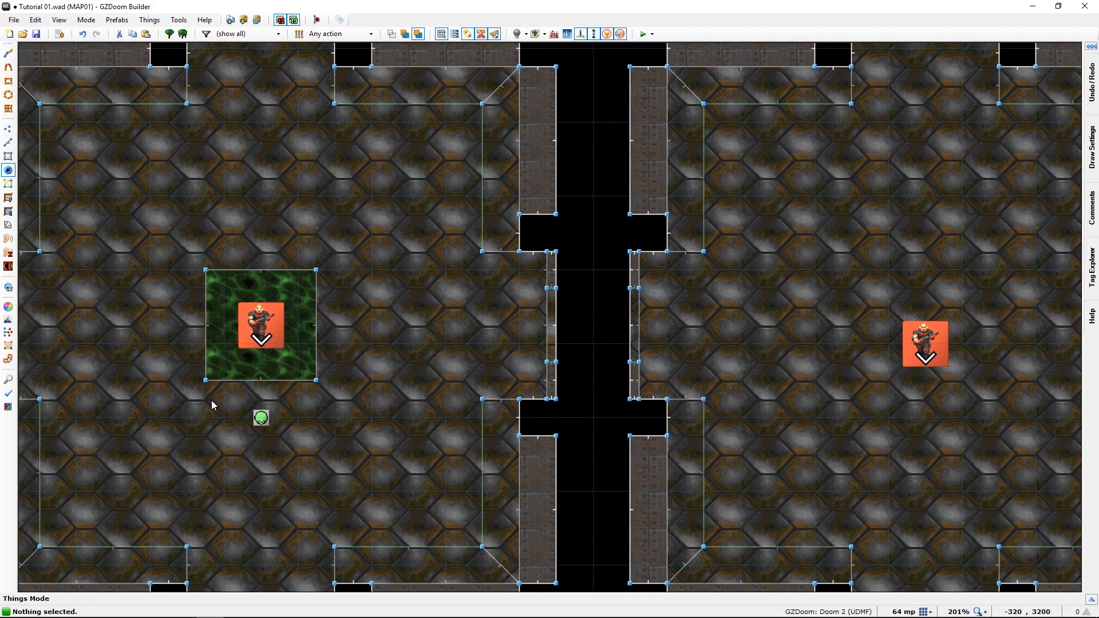
pyautogui.moveTo(889, 436); pyautogui.dragTo(741, 210, button='middle')
pyautogui.moveTo(637, 466); pyautogui.dragTo(334, 324, button='middle')
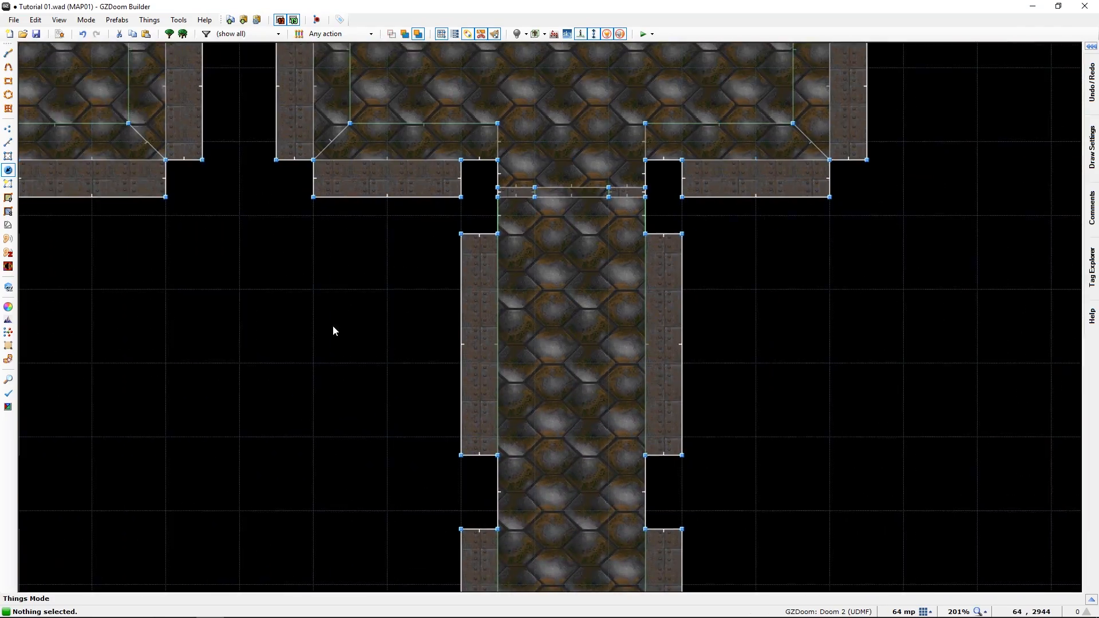
pyautogui.moveTo(638, 324); pyautogui.dragTo(939, 266, button='middle')
pyautogui.moveTo(329, 413); pyautogui.dragTo(821, 229, button='middle')
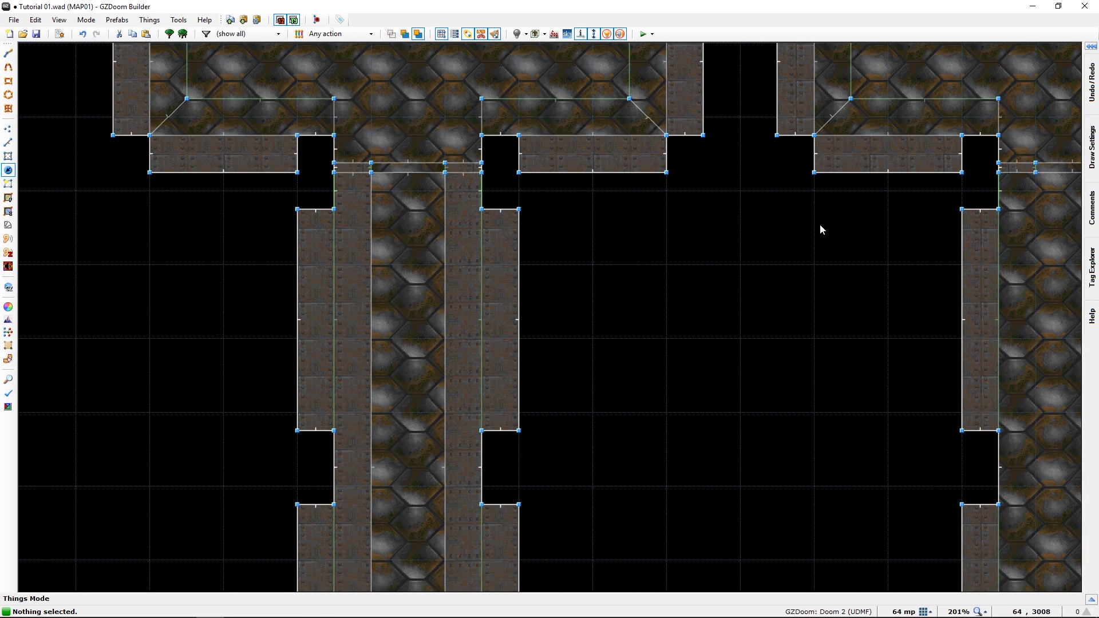
pyautogui.press('s')
pyautogui.scroll(3, 346, 420)
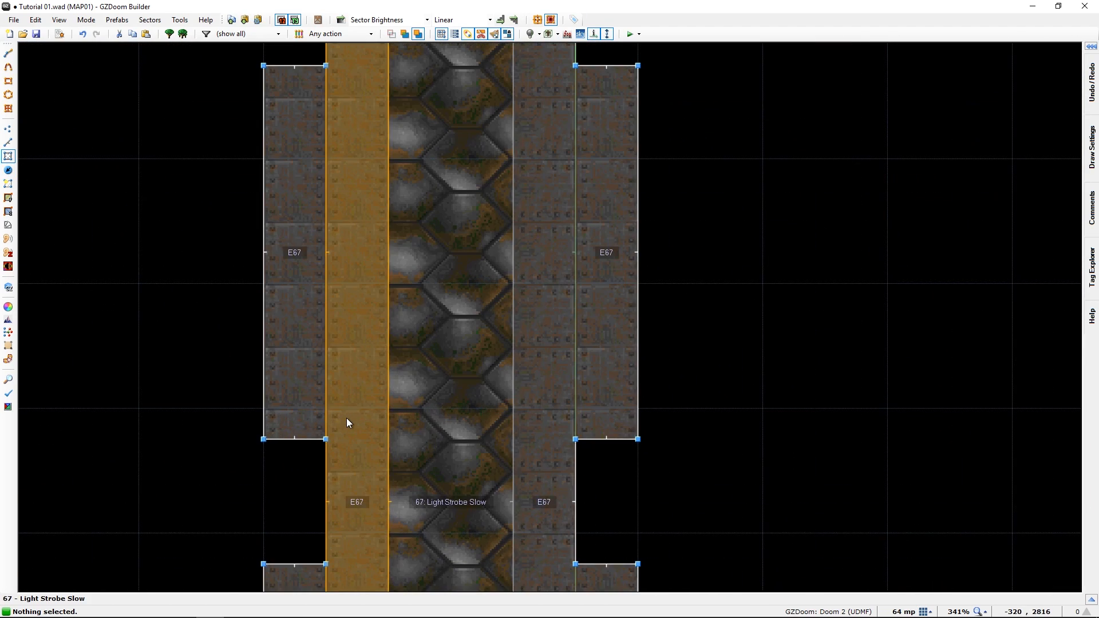
pyautogui.scroll(1, 347, 423)
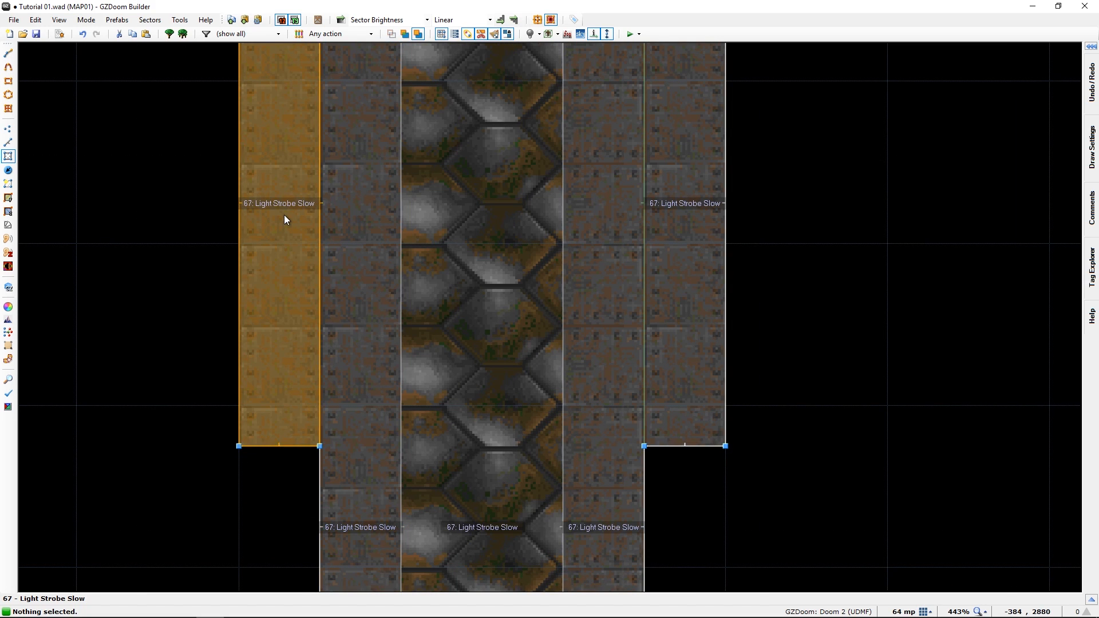
pyautogui.moveTo(848, 347); pyautogui.dragTo(145, 350, button='middle')
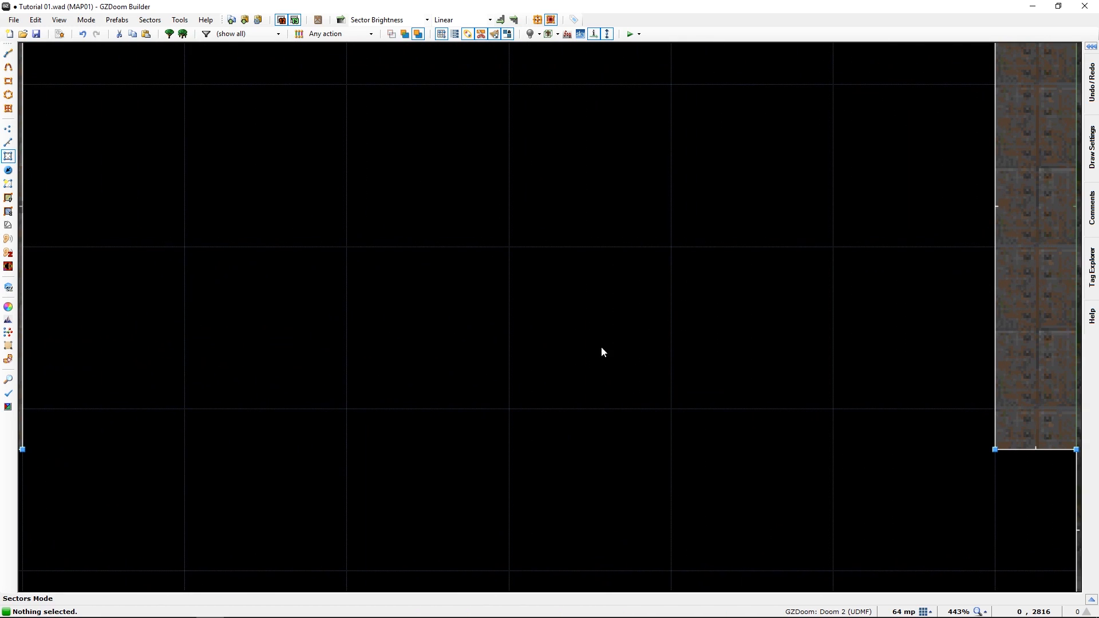
pyautogui.scroll(-3, 810, 317)
pyautogui.moveTo(762, 310); pyautogui.dragTo(308, 205, button='middle')
pyautogui.scroll(-1, 309, 211)
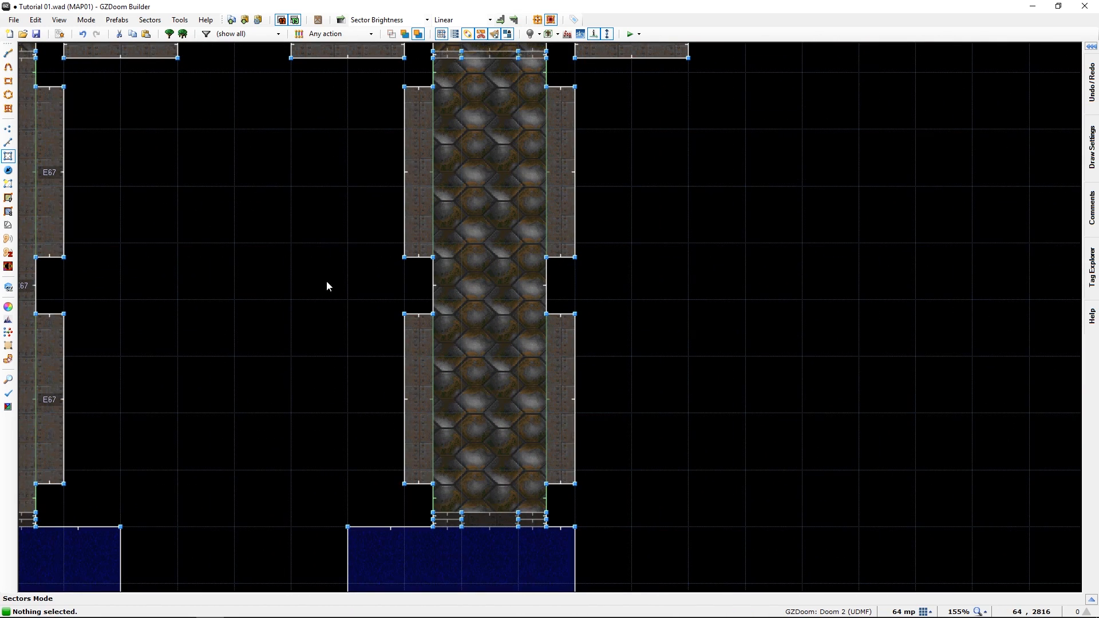
# - Select the duplicate corridor's floor sector and its four side sectors and open their shared properties
pyautogui.click(407, 430)
pyautogui.click(531, 410)
pyautogui.click(555, 397)
pyautogui.click(561, 226)
pyautogui.click(419, 170)
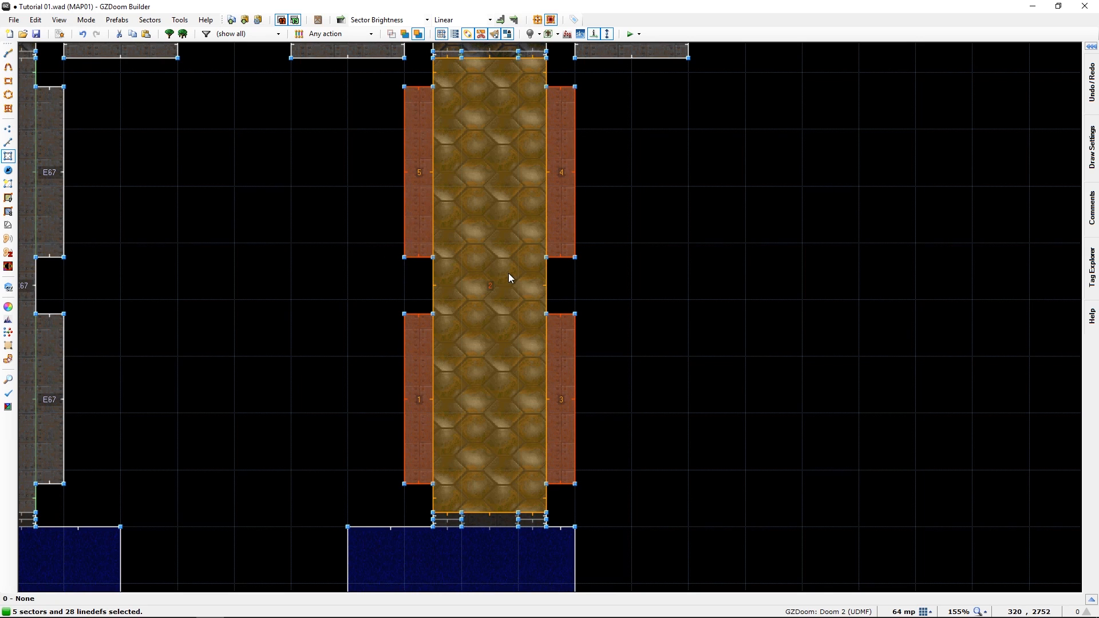
pyautogui.rightClick(484, 214)
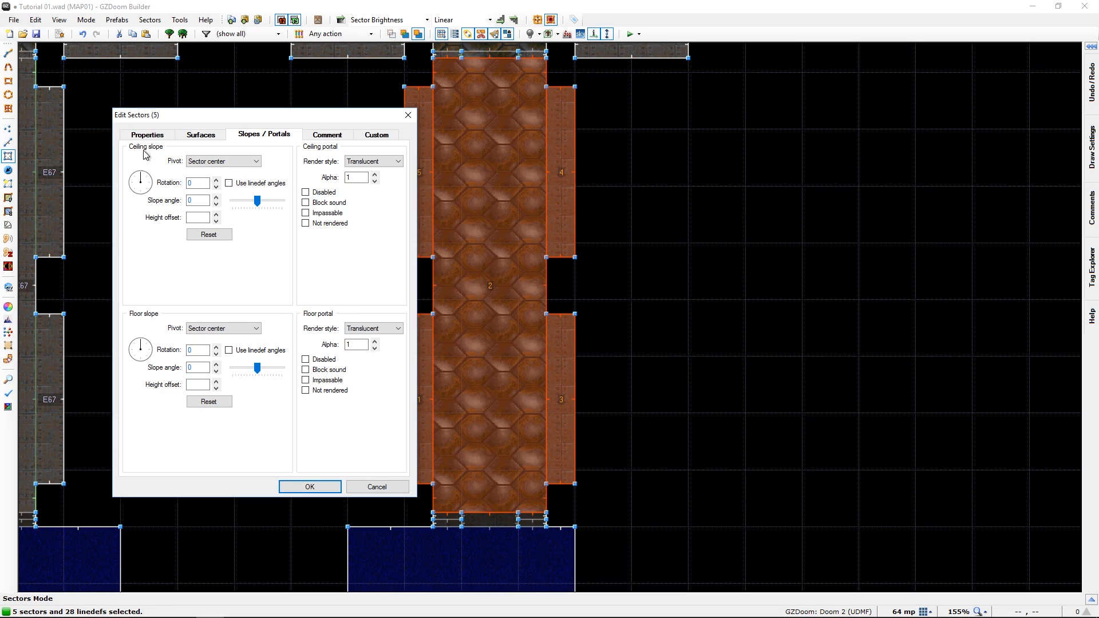
pyautogui.click(159, 138)
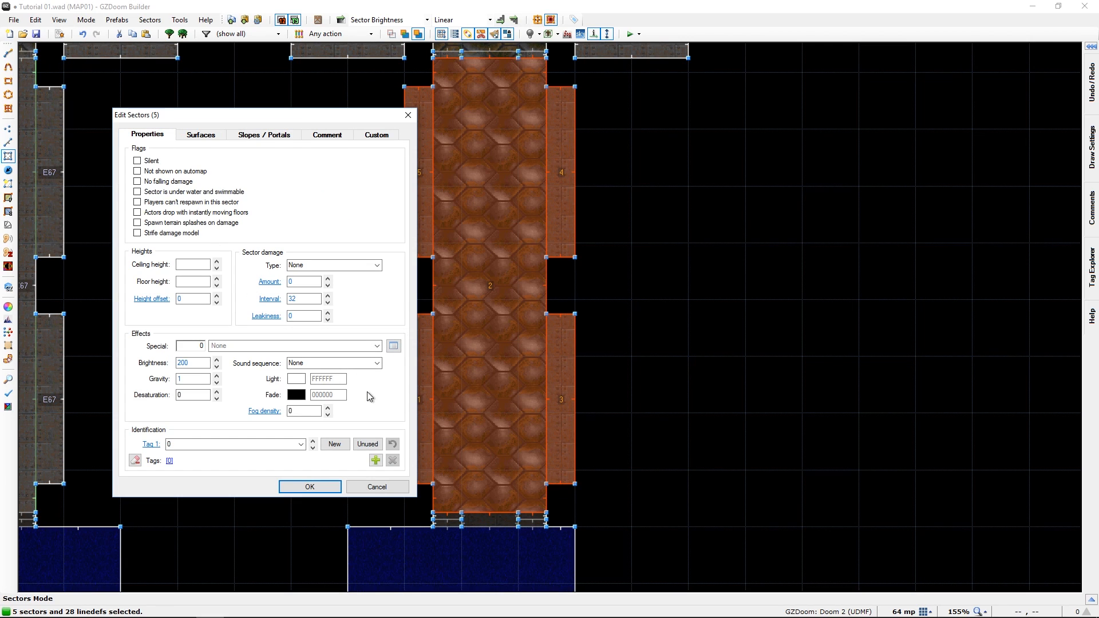
# - Filter the predefined sector effects for "light", assign 77 Light StrobeFastSync to the five corridor sectors and clear the selection
pyautogui.click(393, 346)
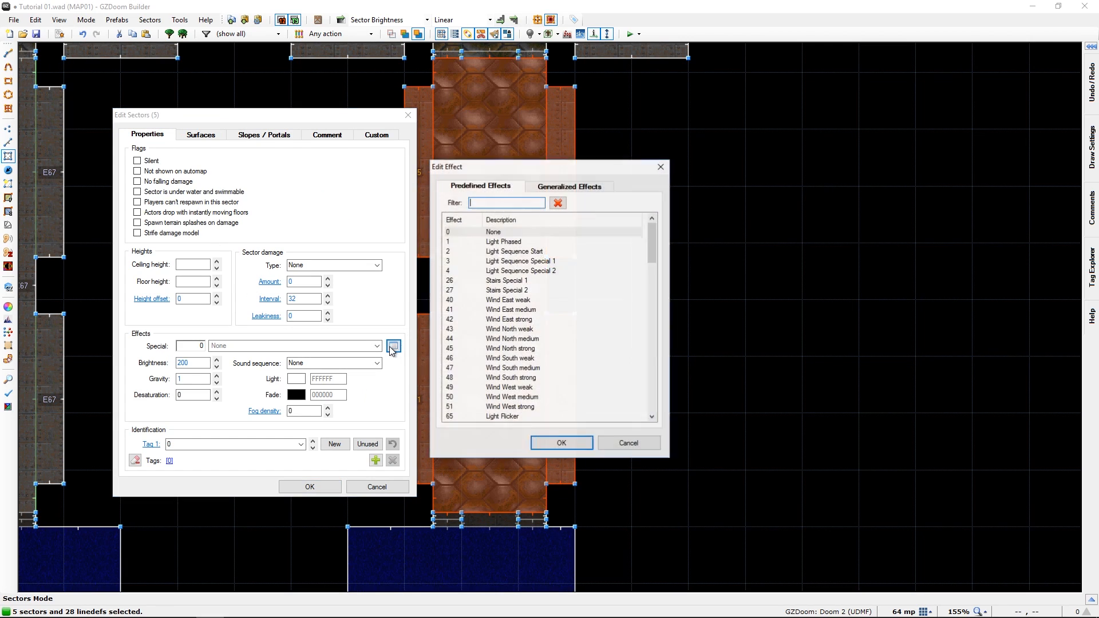
pyautogui.click(530, 232)
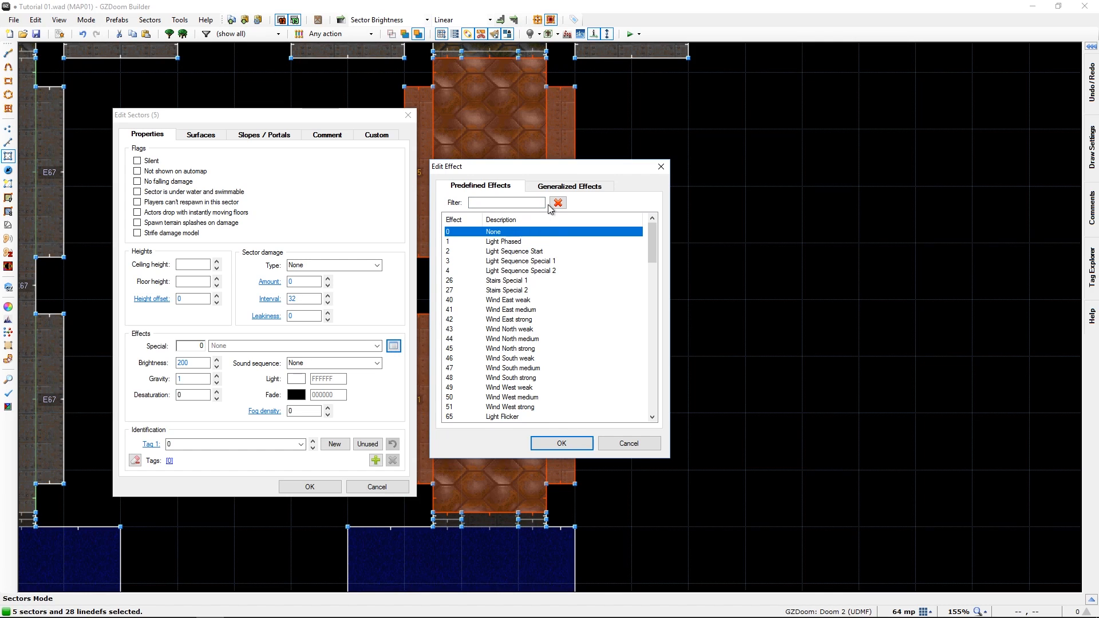
pyautogui.click(569, 187)
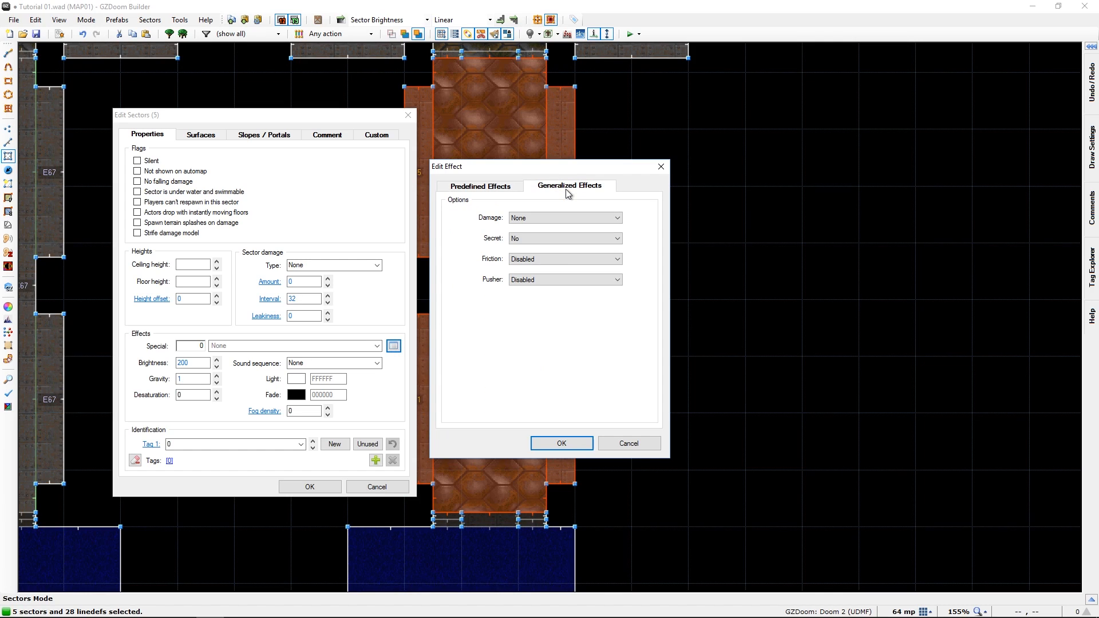
pyautogui.click(484, 186)
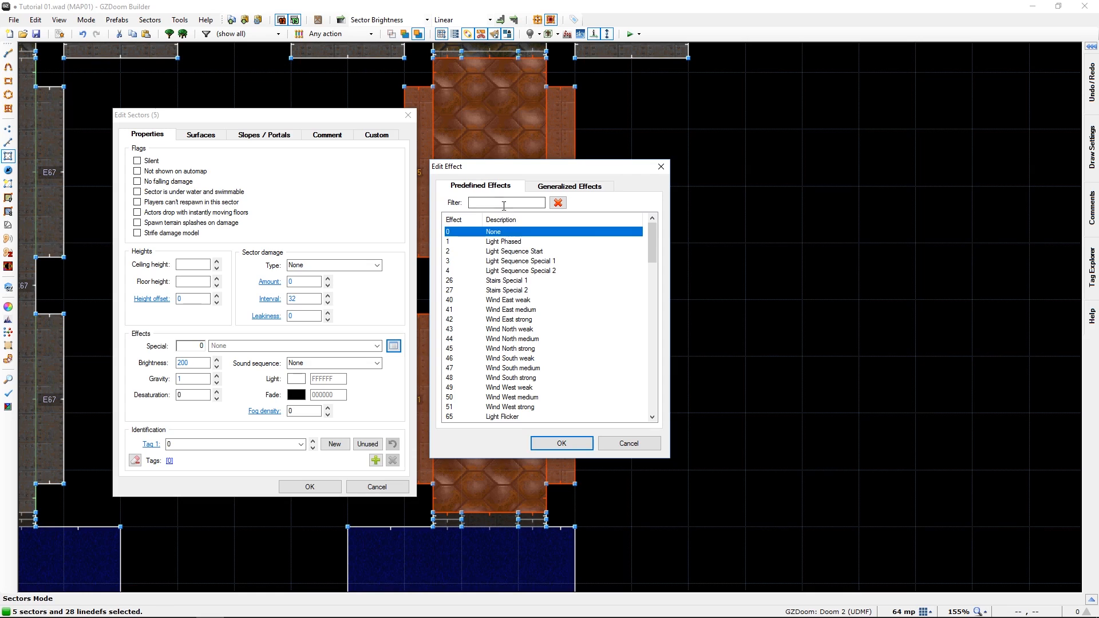
pyautogui.click(494, 203)
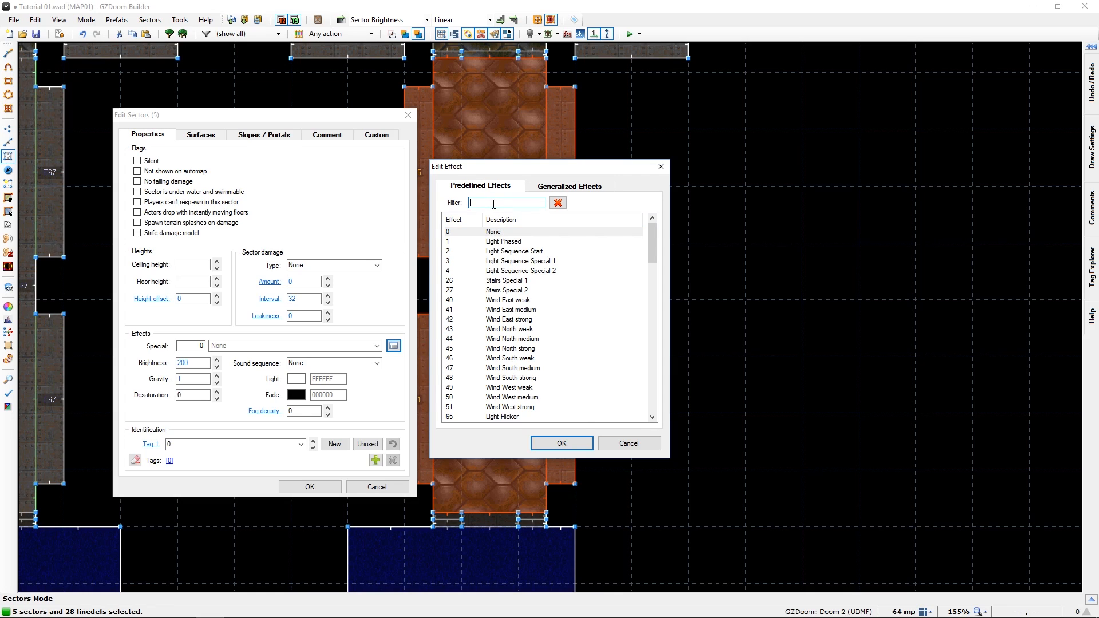
pyautogui.write('light')
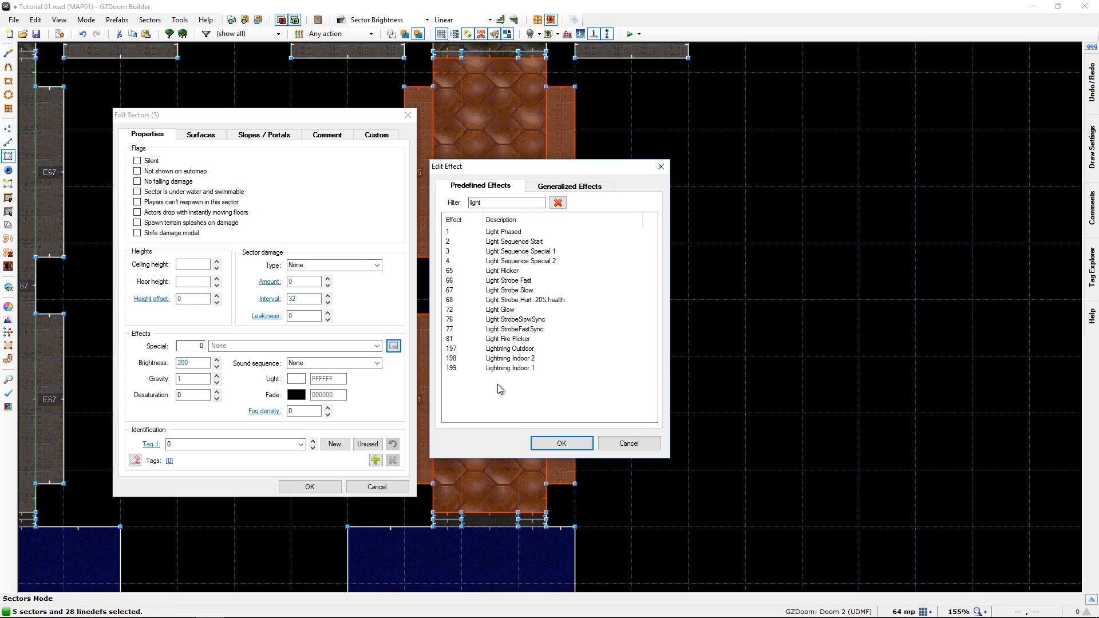
pyautogui.click(522, 331)
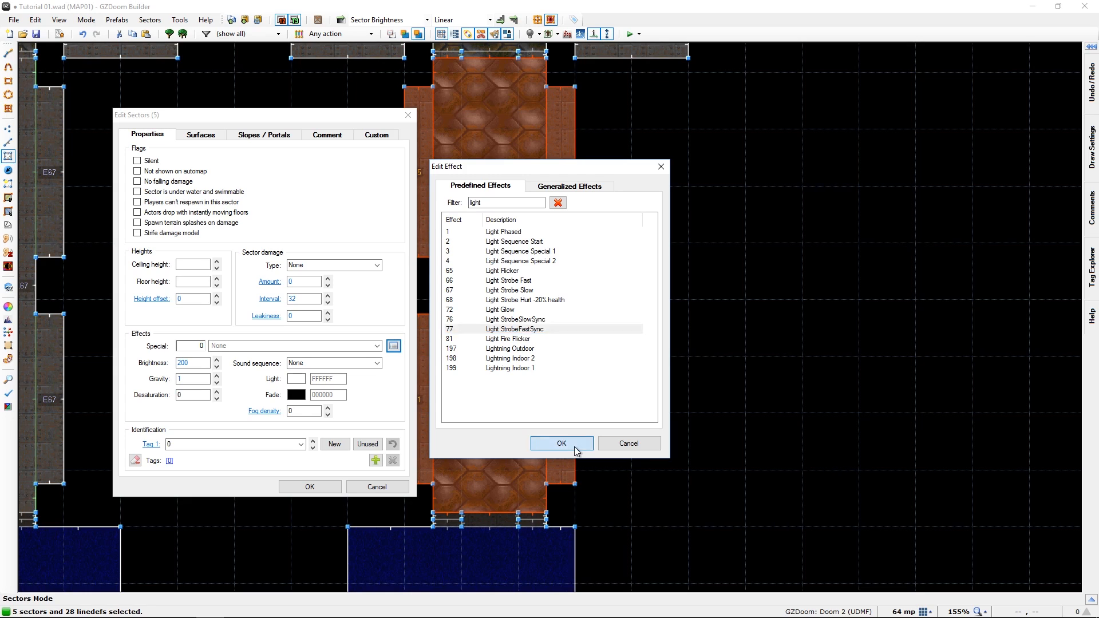
pyautogui.click(575, 447)
pyautogui.click(301, 486)
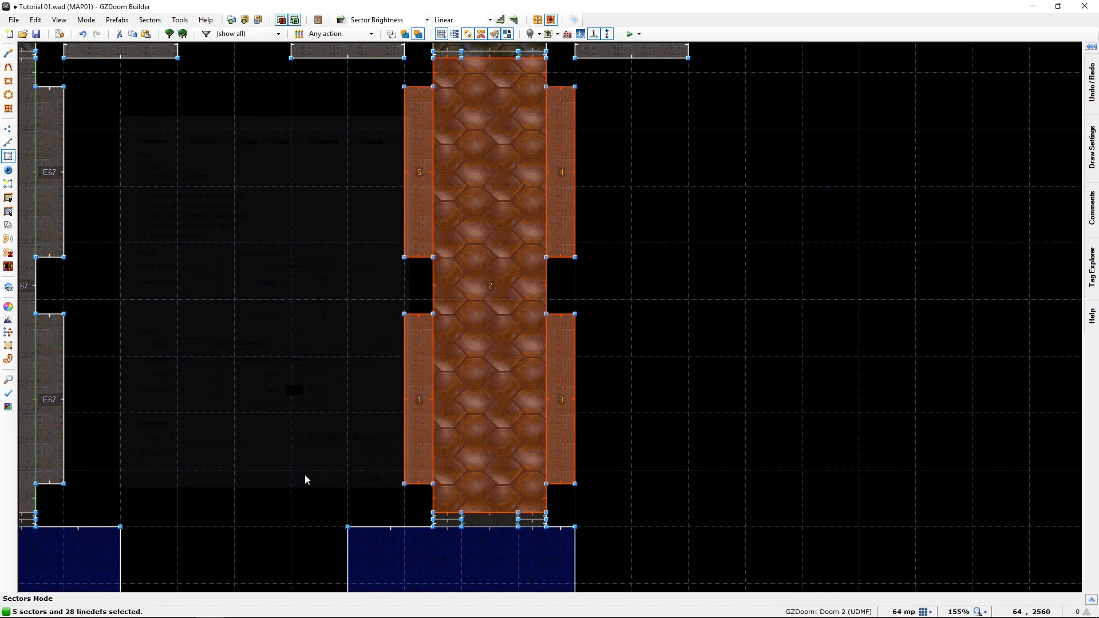
pyautogui.press('c')
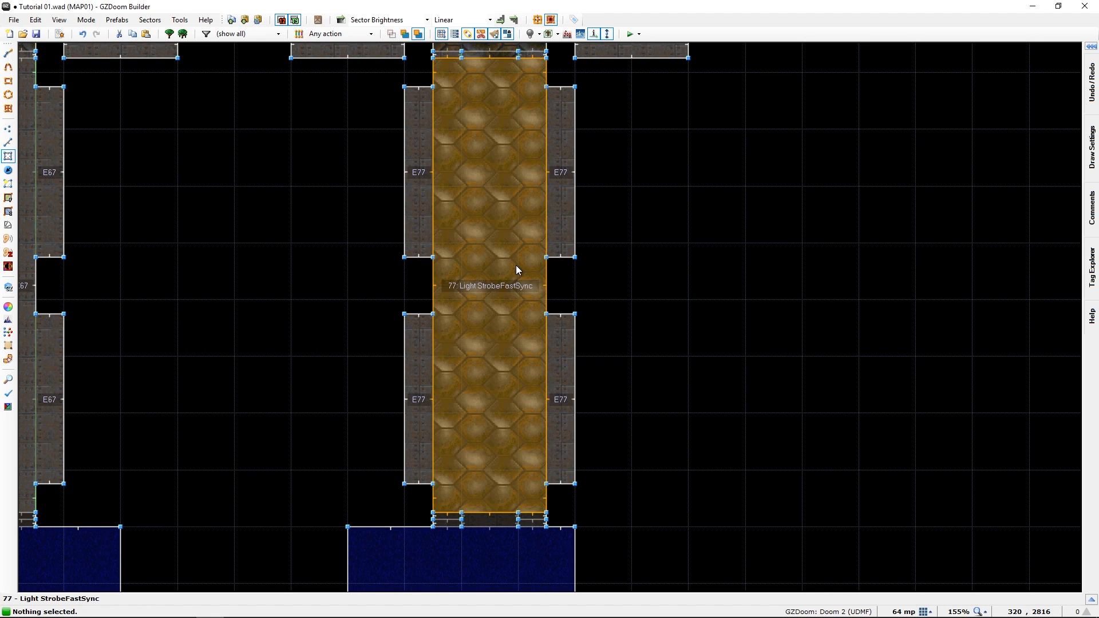
# - Compare the effect labels on the duplicate corridor's sectors with those on the original corridor's floor strips
pyautogui.scroll(6, 517, 266)
pyautogui.moveTo(508, 168); pyautogui.dragTo(525, 285, button='middle')
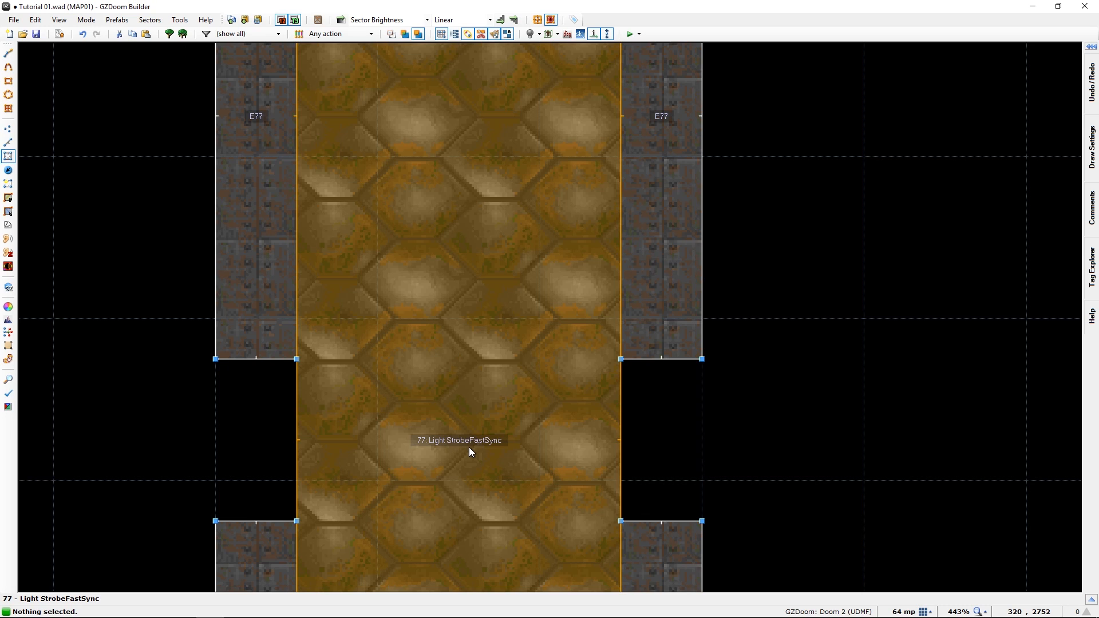
pyautogui.moveTo(413, 377); pyautogui.dragTo(975, 302, button='middle')
pyautogui.moveTo(22, 415); pyautogui.dragTo(776, 338, button='middle')
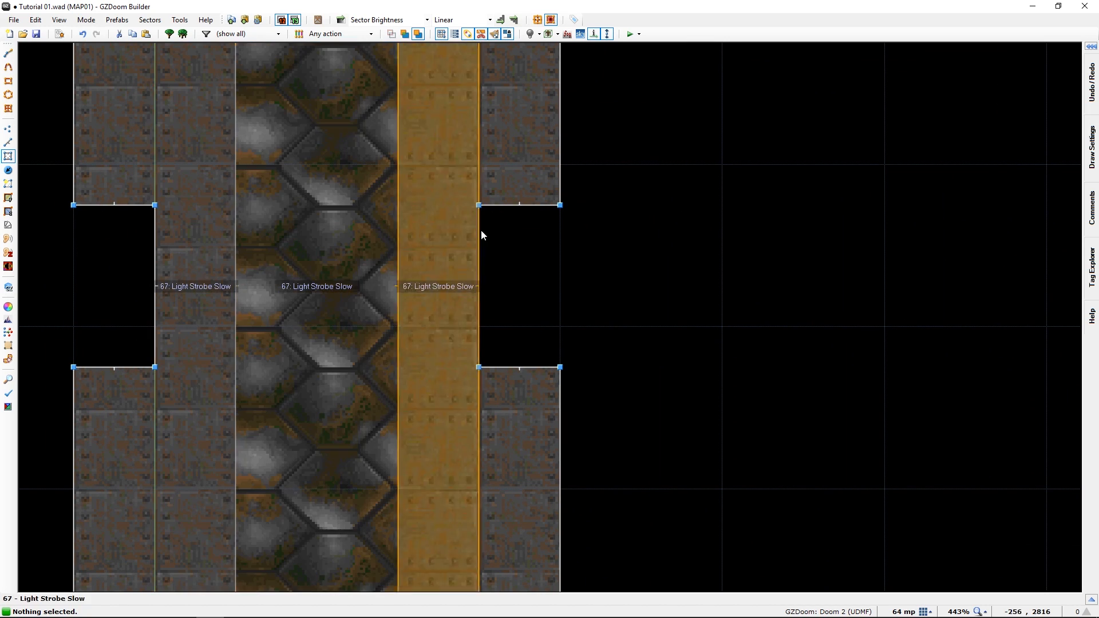
pyautogui.moveTo(764, 372); pyautogui.dragTo(371, 386, button='middle')
pyautogui.moveTo(997, 355); pyautogui.dragTo(542, 386, button='middle')
pyautogui.moveTo(802, 367); pyautogui.dragTo(530, 409, button='middle')
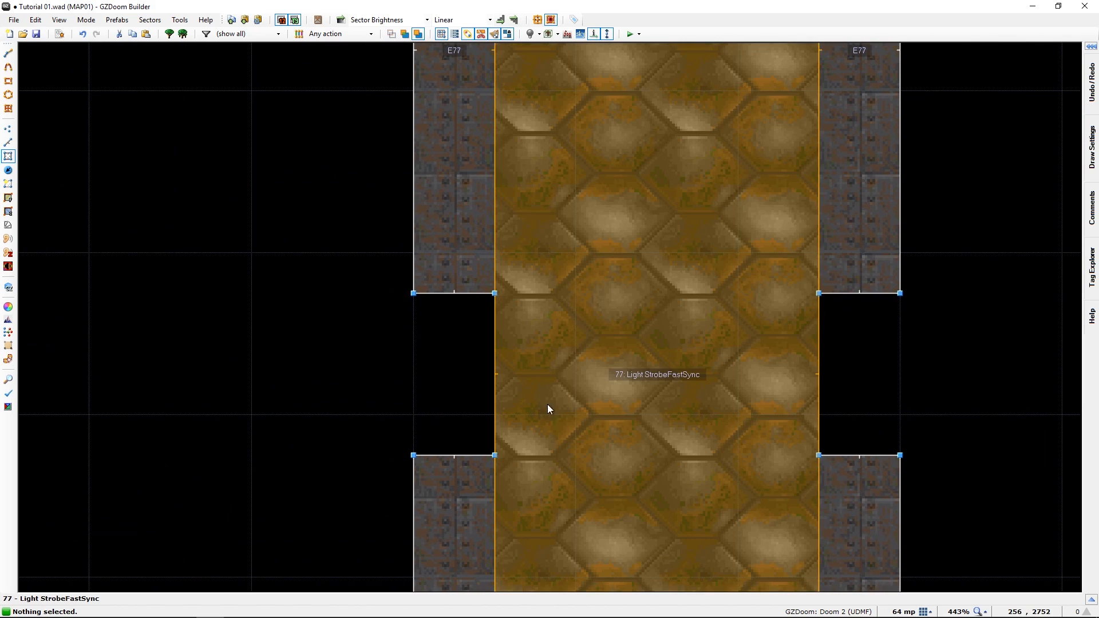
pyautogui.moveTo(718, 323); pyautogui.dragTo(561, 376, button='middle')
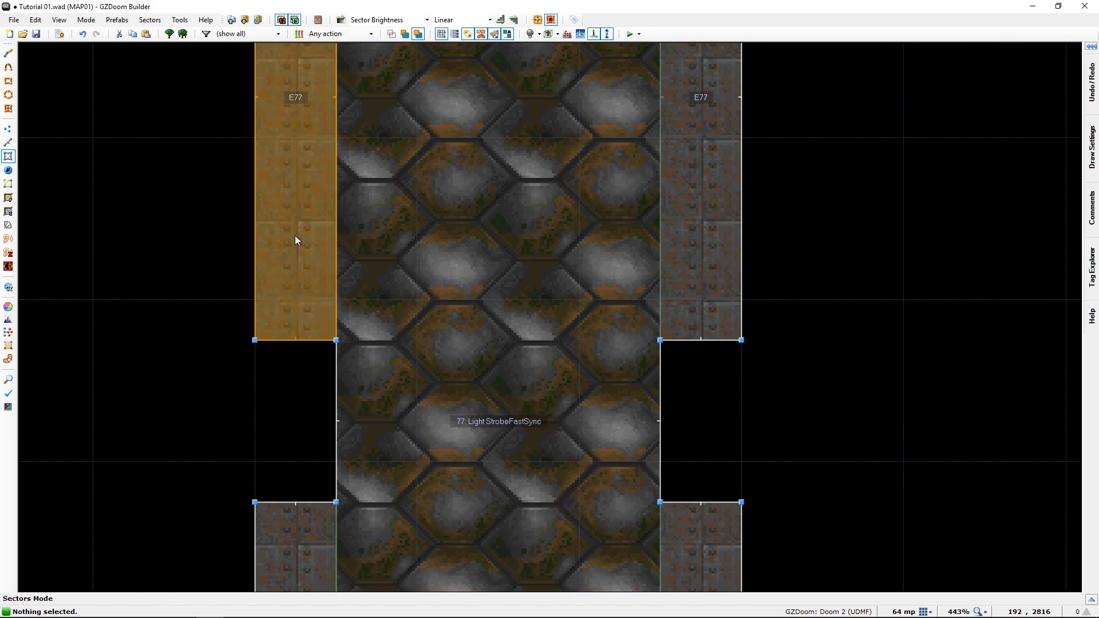
pyautogui.moveTo(514, 257); pyautogui.dragTo(545, 462, button='middle')
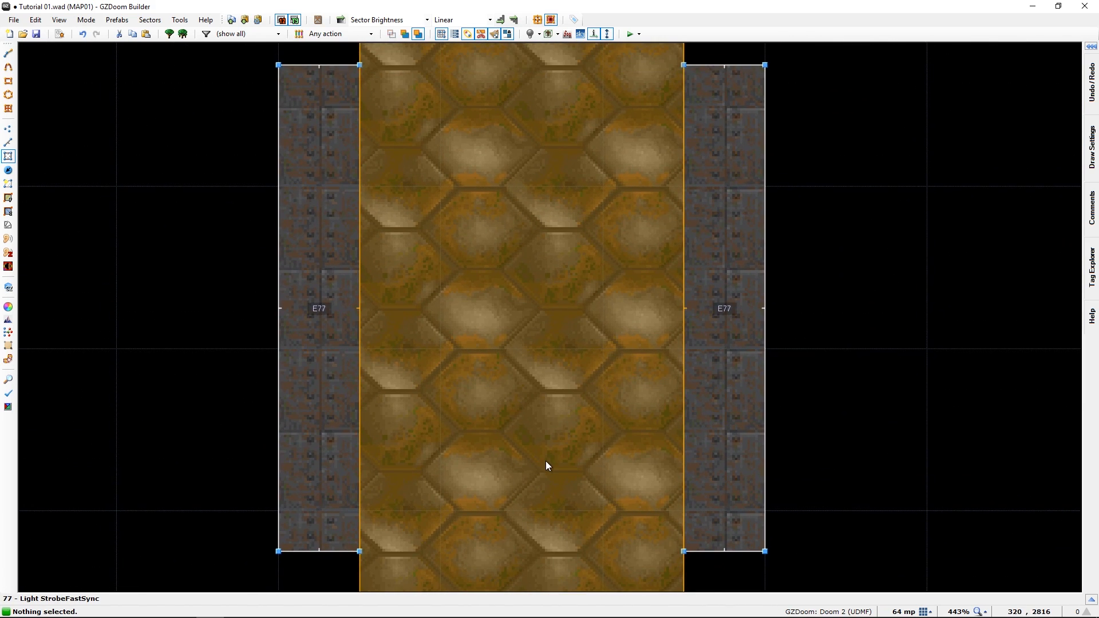
# - Check the special effect in the properties of the original corridor's middle floor sector
pyautogui.scroll(-3, 546, 462)
pyautogui.moveTo(527, 338); pyautogui.dragTo(738, 367, button='middle')
pyautogui.moveTo(446, 483); pyautogui.dragTo(703, 375, button='middle')
pyautogui.moveTo(522, 422); pyautogui.dragTo(389, 456, button='middle')
pyautogui.click(177, 427)
pyautogui.rightClick(177, 427)
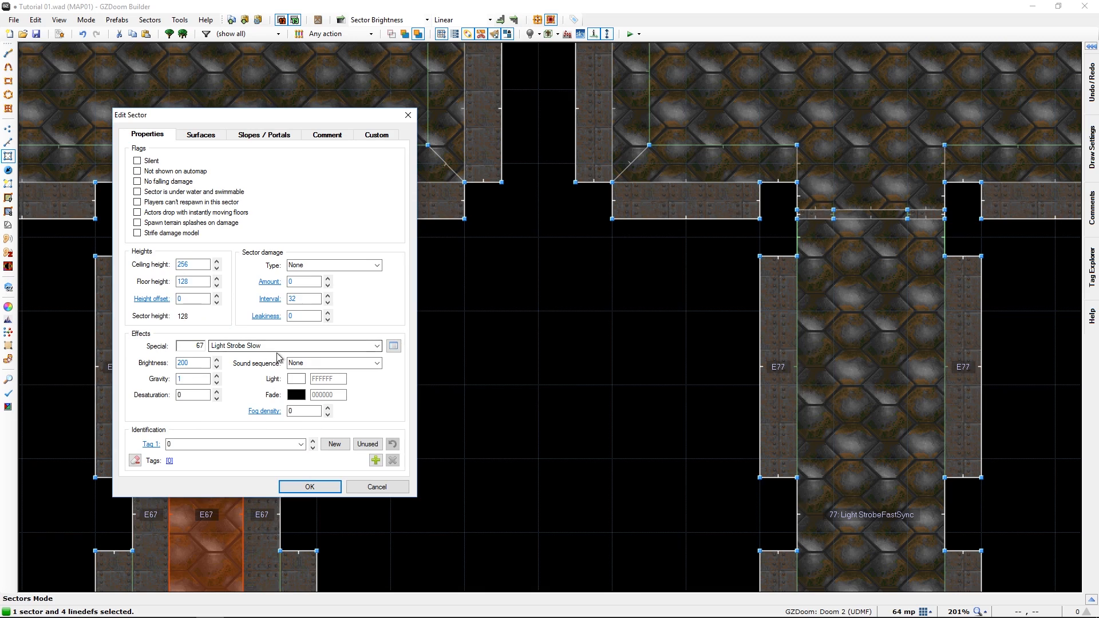
pyautogui.press('Escape')
# - Draw a 96 by 96 square around the duplicate room's Former Sergeant on a 16 mp grid and centre the monster in it
pyautogui.moveTo(969, 204); pyautogui.dragTo(719, 445, button='middle')
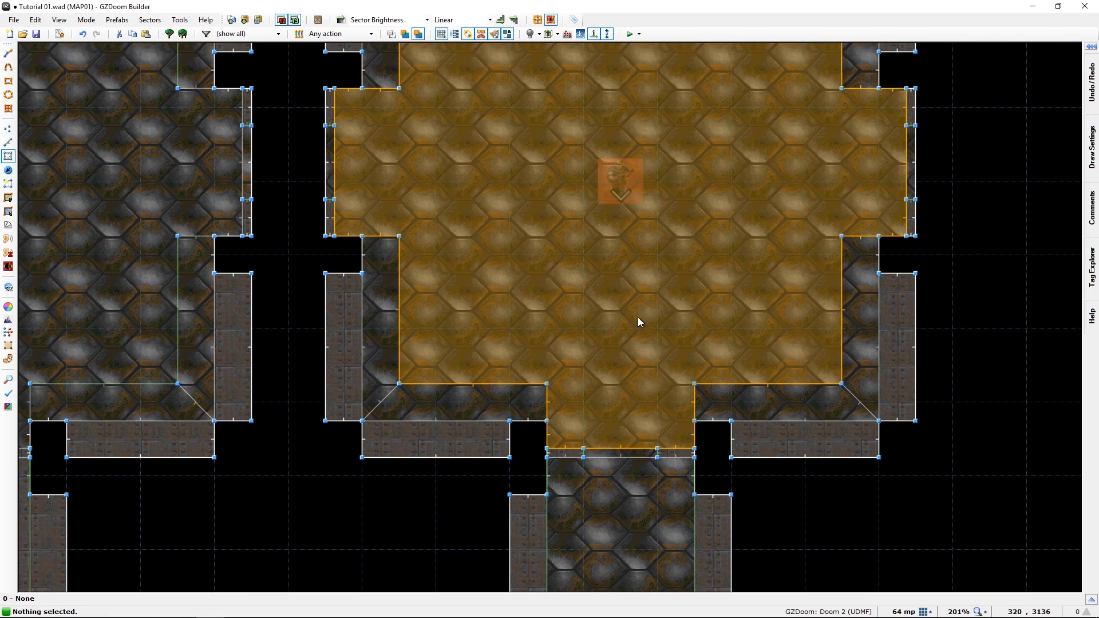
pyautogui.moveTo(638, 317); pyautogui.dragTo(593, 410, button='middle')
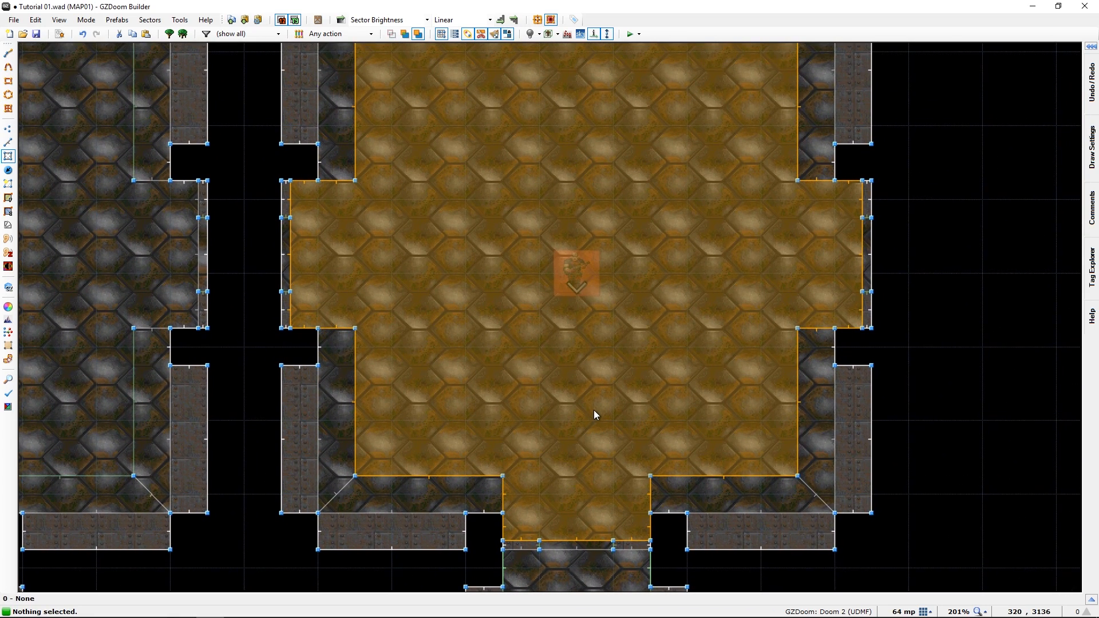
pyautogui.press('m')
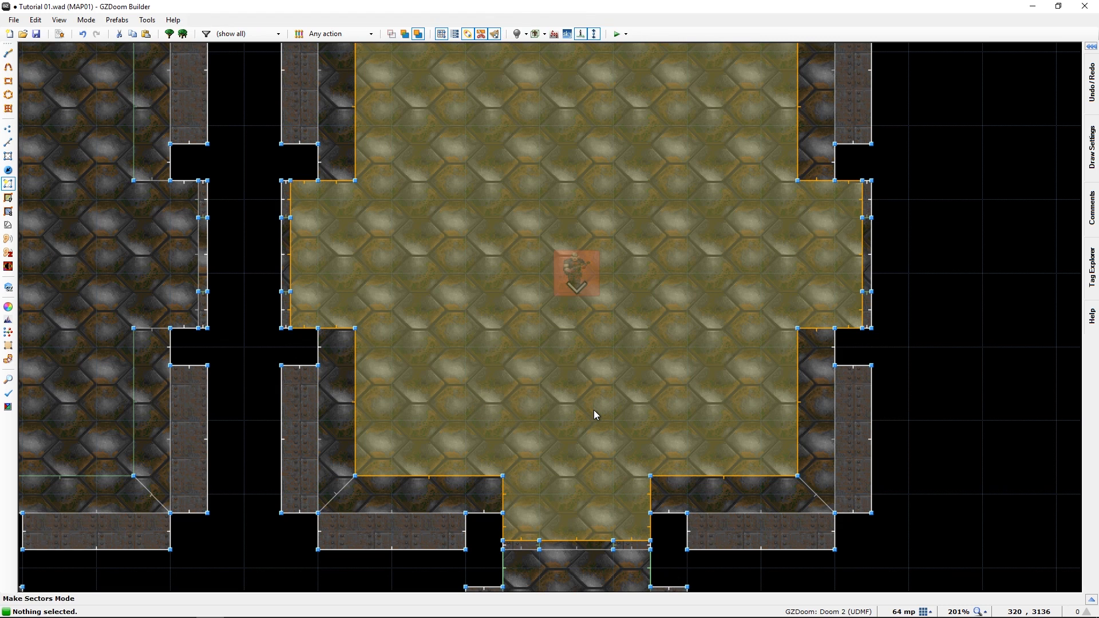
pyautogui.hotkey('ctrl', 'shift', 'd')
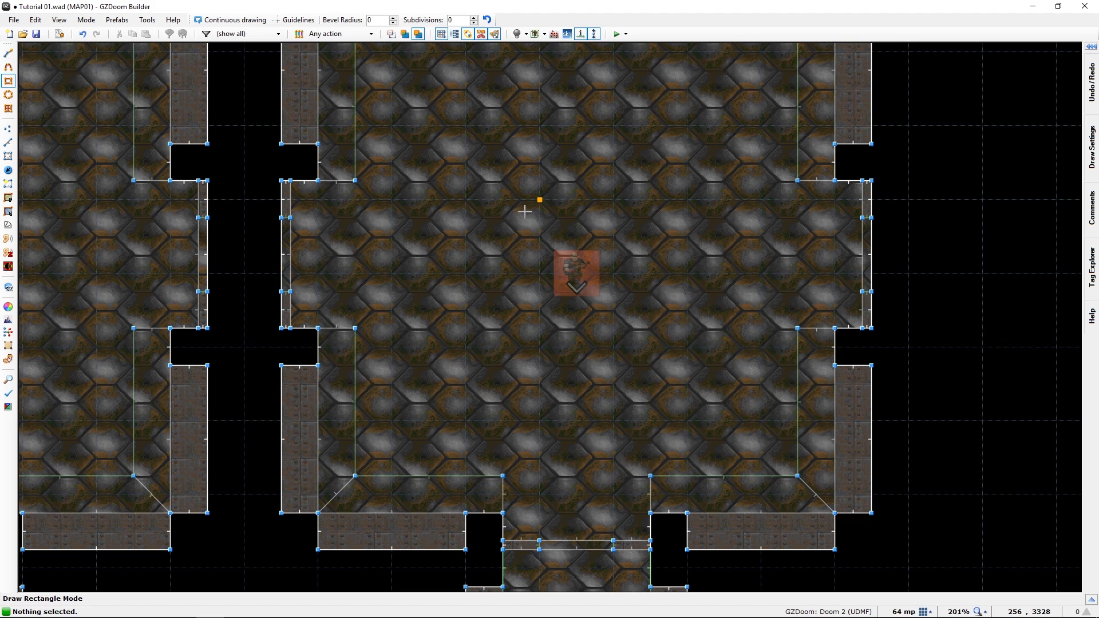
pyautogui.press('[')
pyautogui.press('[')
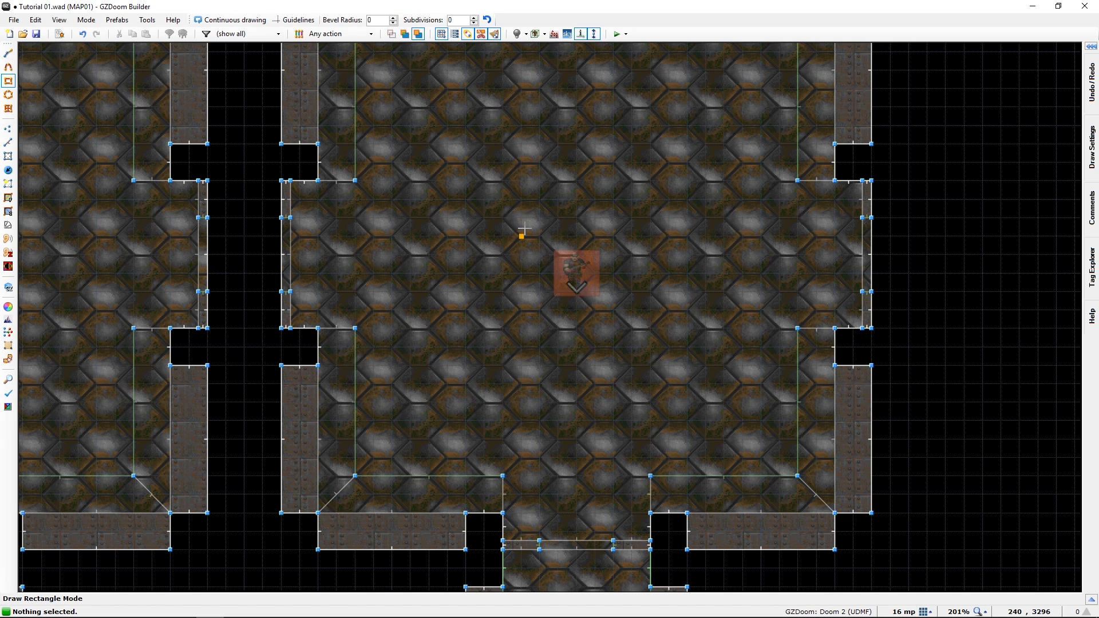
pyautogui.moveTo(520, 216); pyautogui.dragTo(766, 253, button='middle')
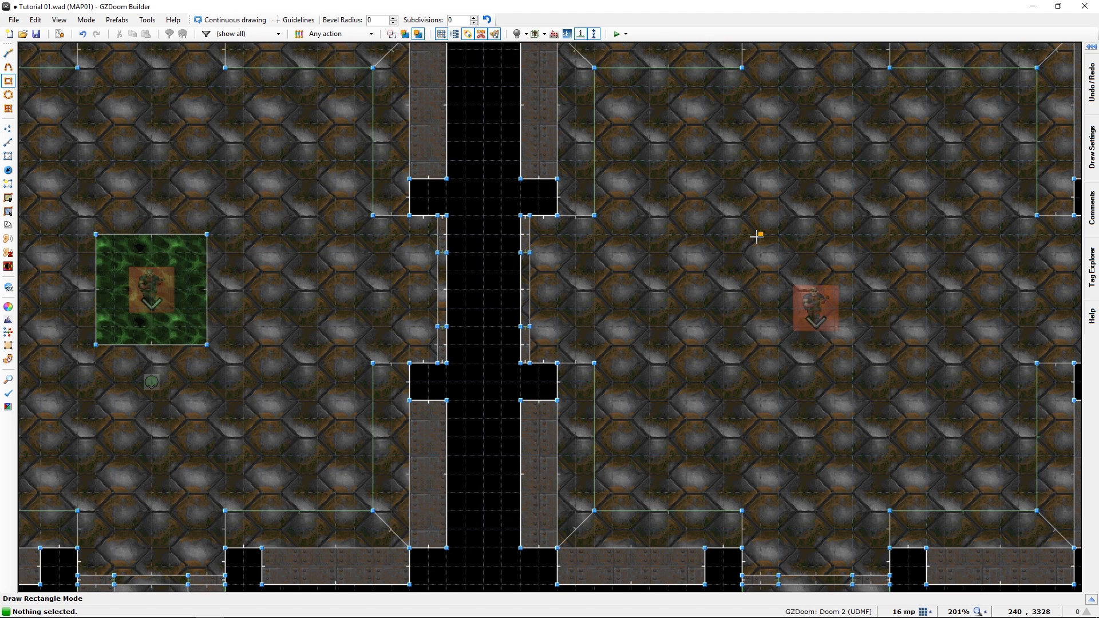
pyautogui.moveTo(757, 235); pyautogui.dragTo(886, 362)
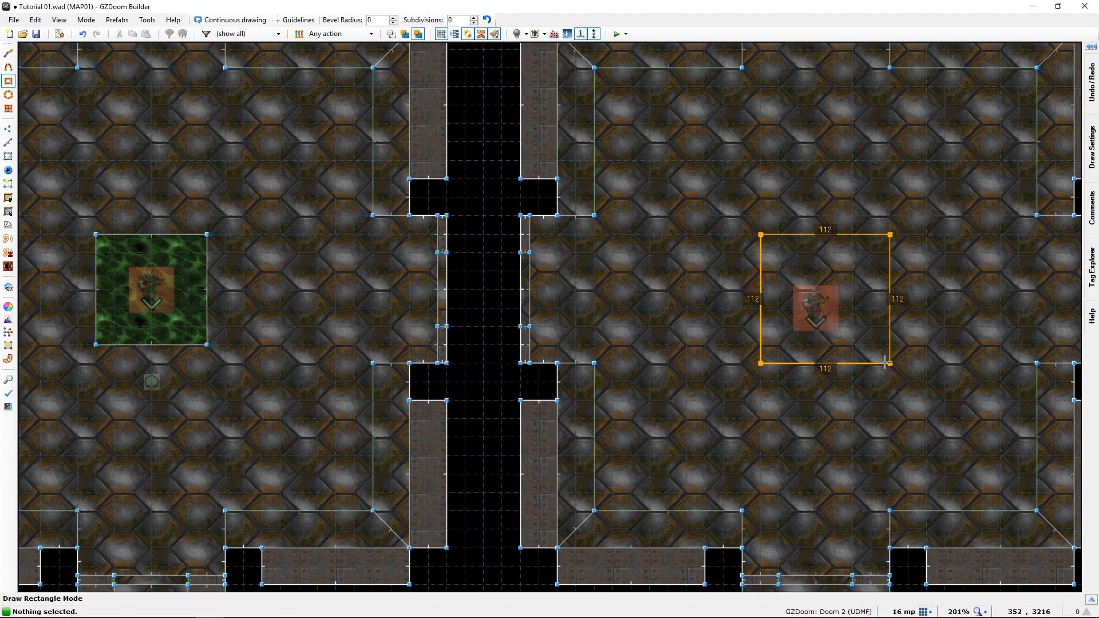
pyautogui.moveTo(886, 362); pyautogui.dragTo(879, 351)
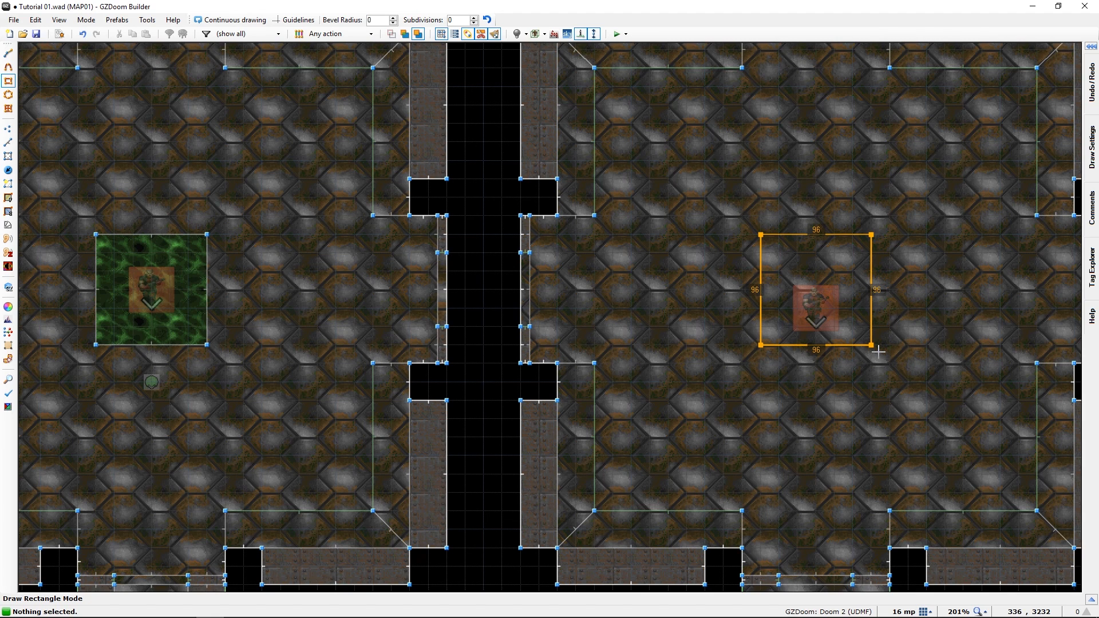
pyautogui.moveTo(878, 351); pyautogui.dragTo(878, 351)
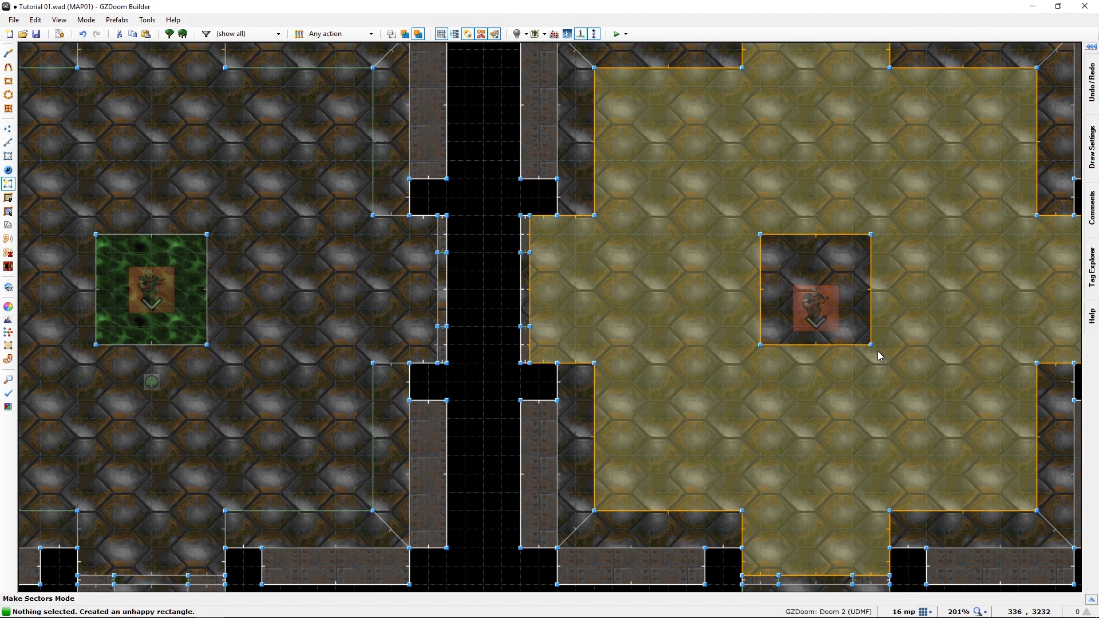
pyautogui.press('t')
pyautogui.moveTo(813, 318); pyautogui.dragTo(814, 299)
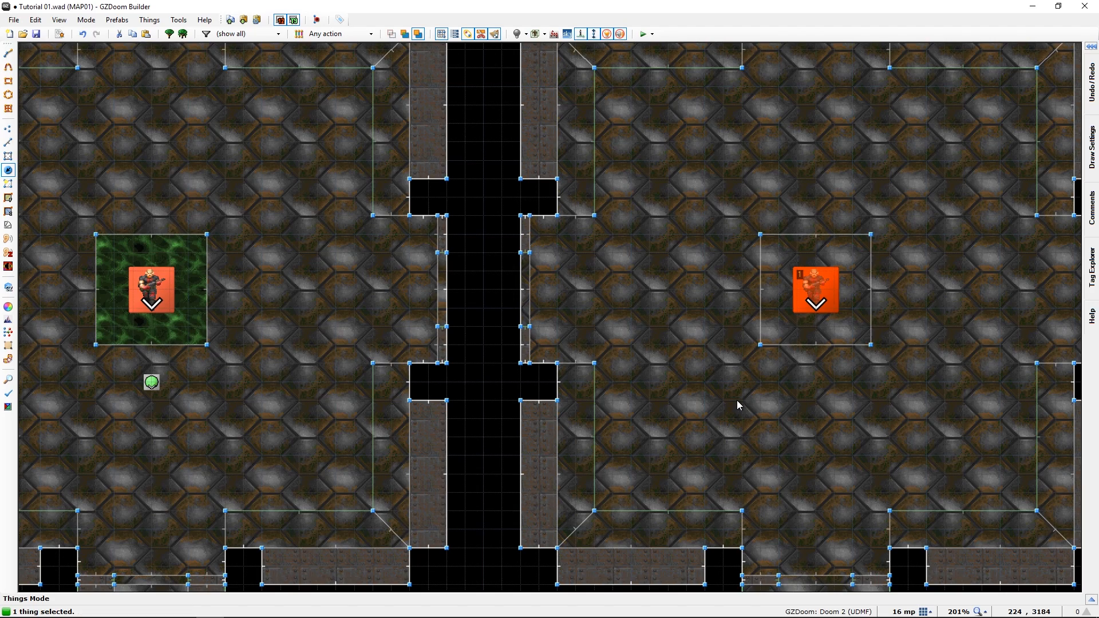
# - Lower the new square sector's floor to height 120 in visual mode and paste the SHAWN2 texture onto a side wall
pyautogui.press('w')
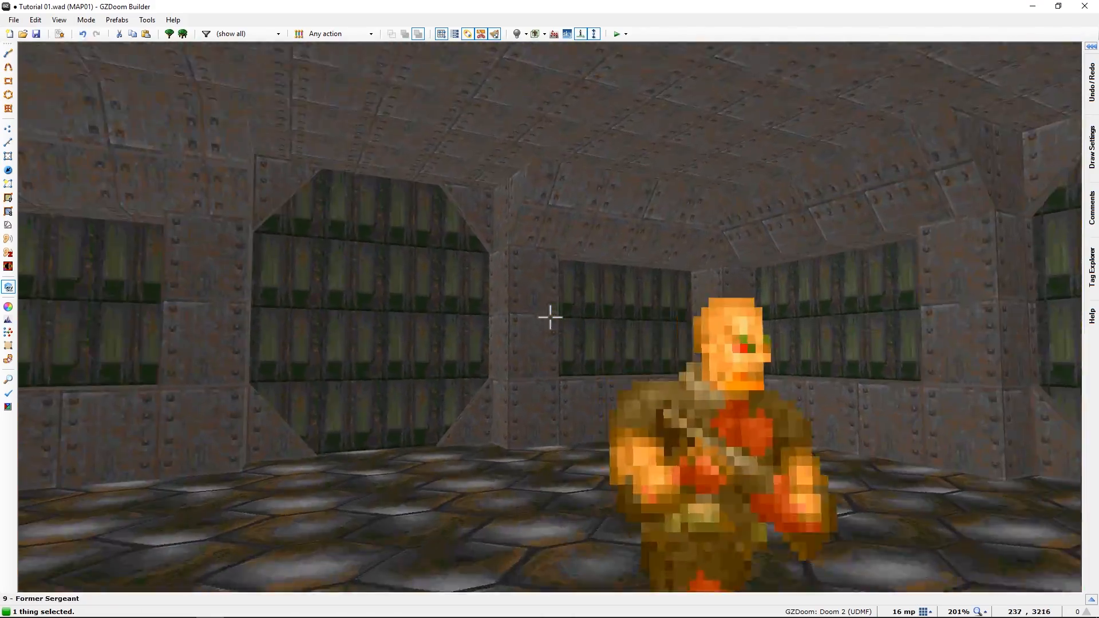
pyautogui.press('e')
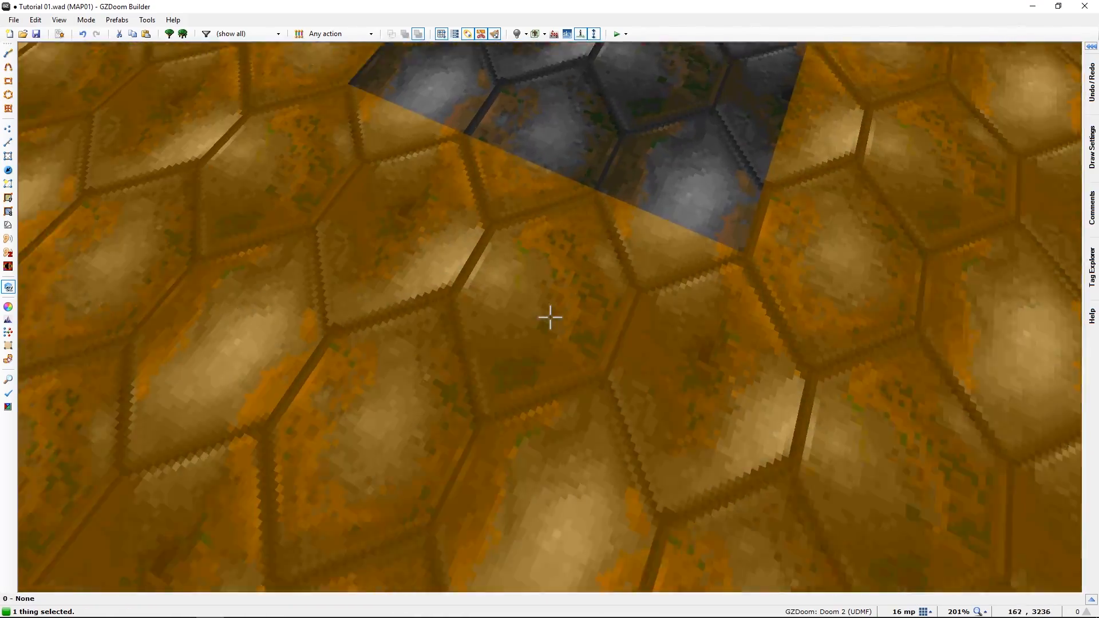
pyautogui.scroll(-1, 550, 317)
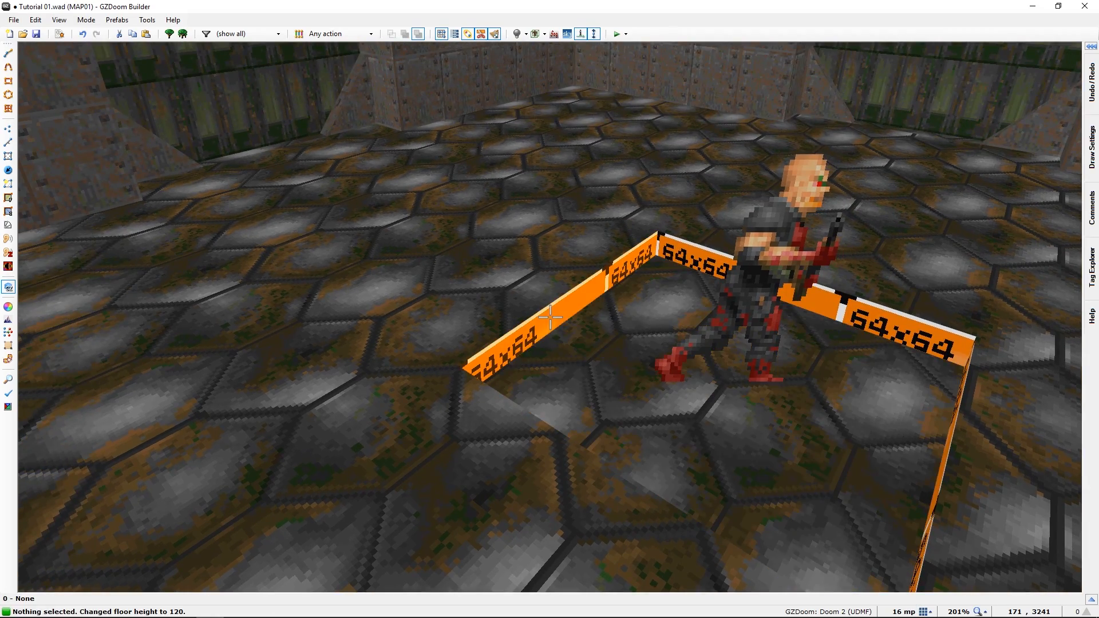
pyautogui.press('s')
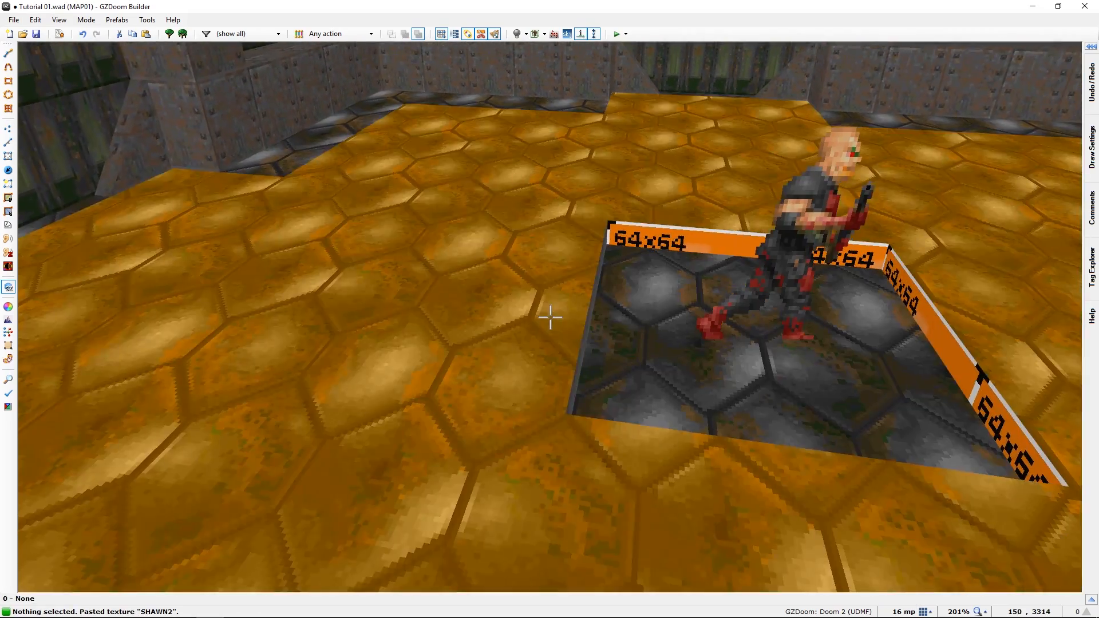
# - Copy the NUKE24 texture from the original room's slime pit and paste it onto the side walls of the duplicate room's square
pyautogui.press('w')
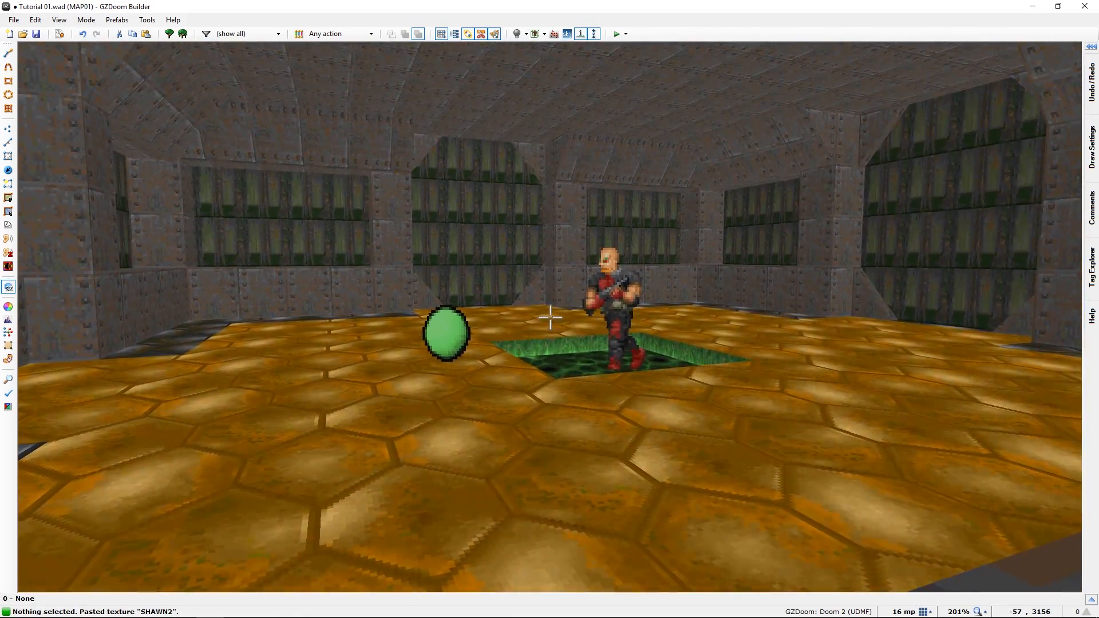
pyautogui.press('w')
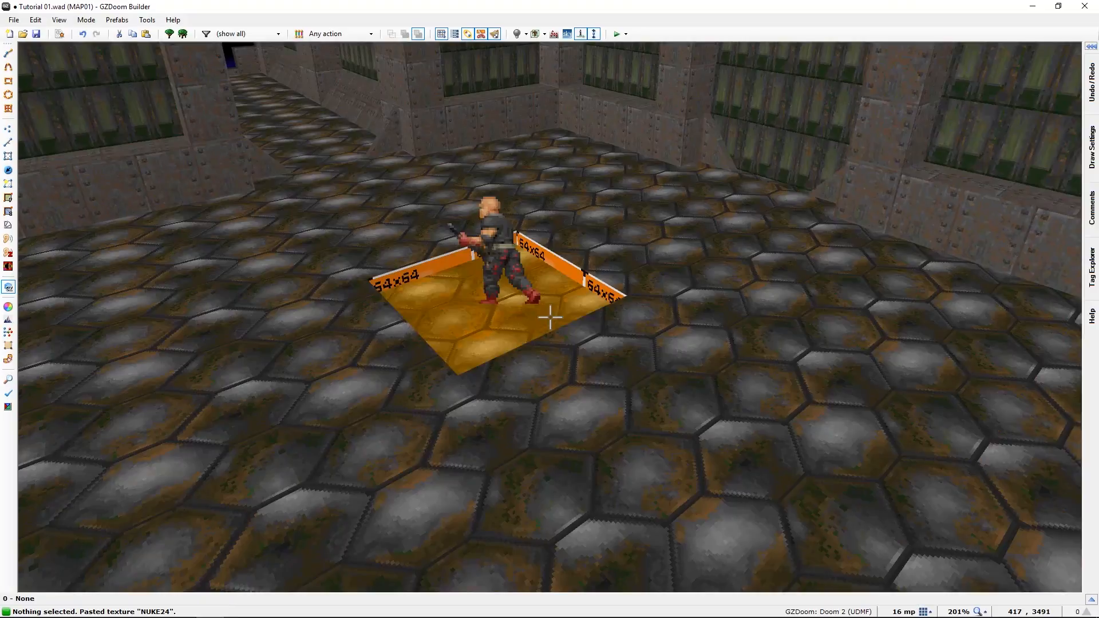
pyautogui.hotkey('ctrl', 'v')
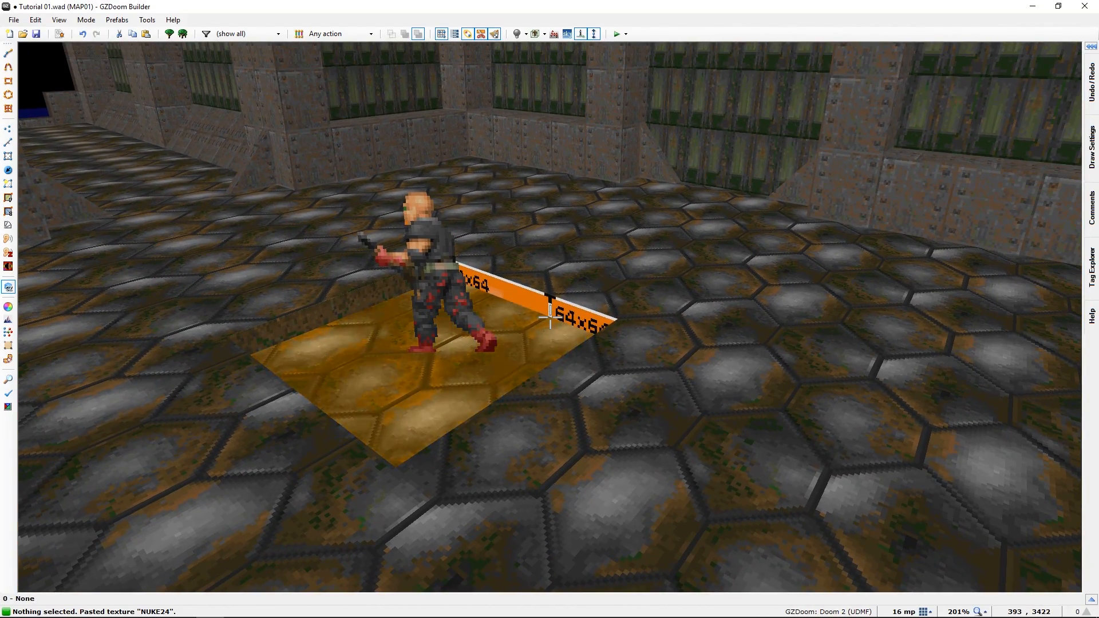
pyautogui.hotkey('ctrl', 'v')
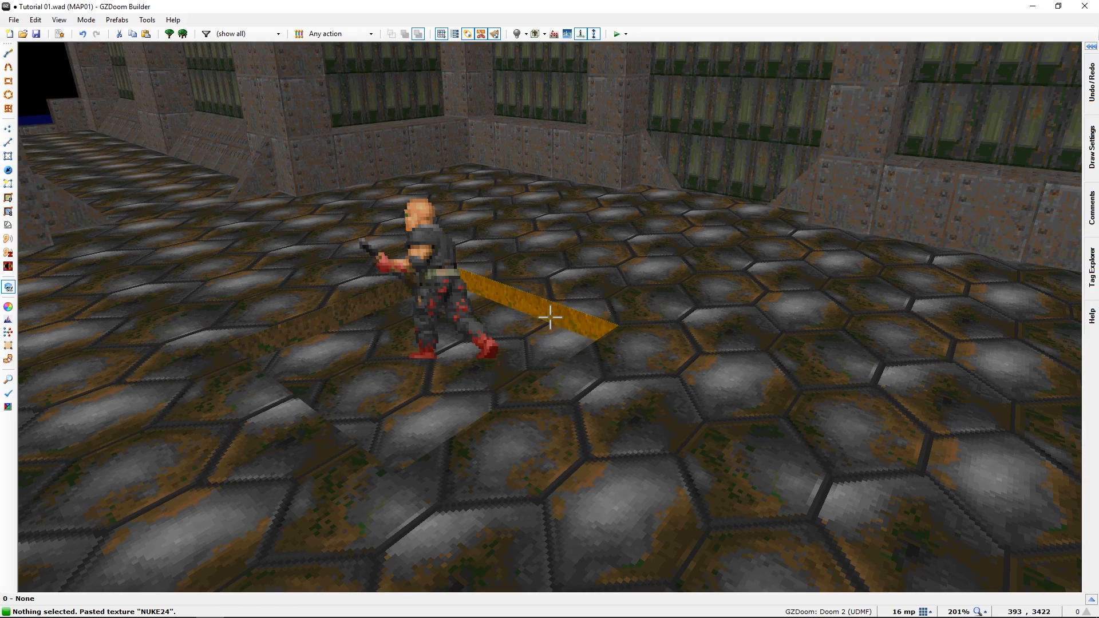
pyautogui.click(549, 316)
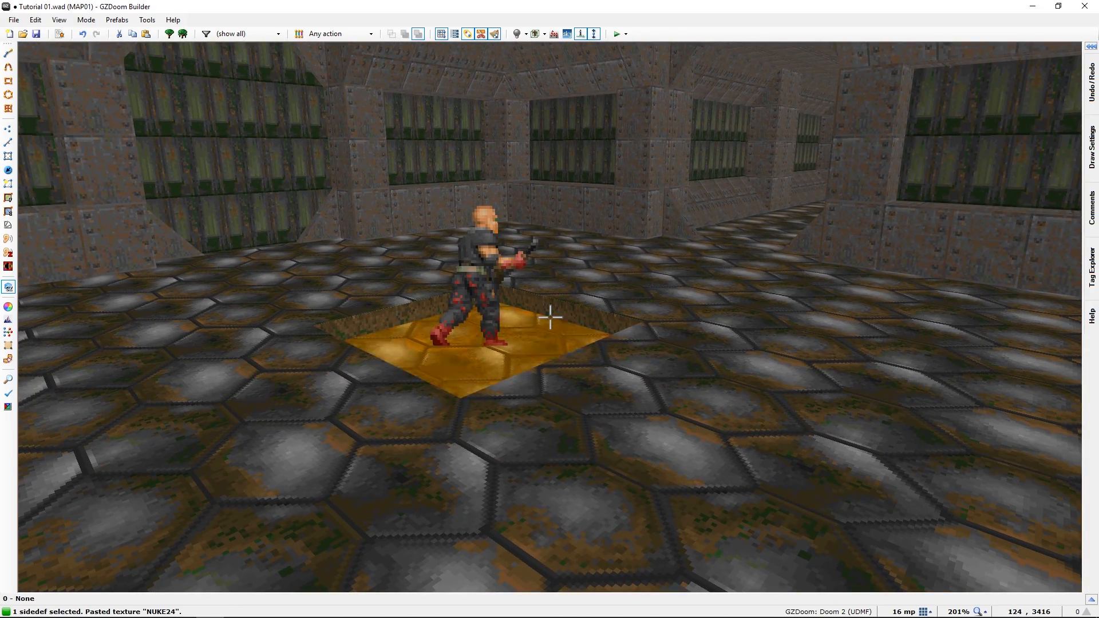
pyautogui.click(550, 316)
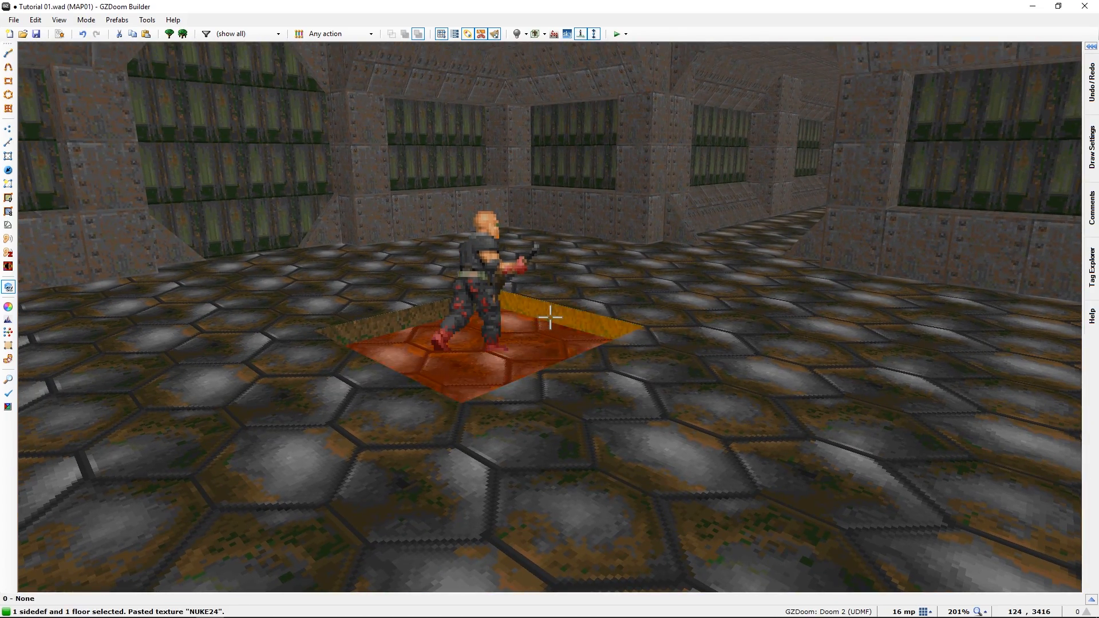
pyautogui.click(549, 316)
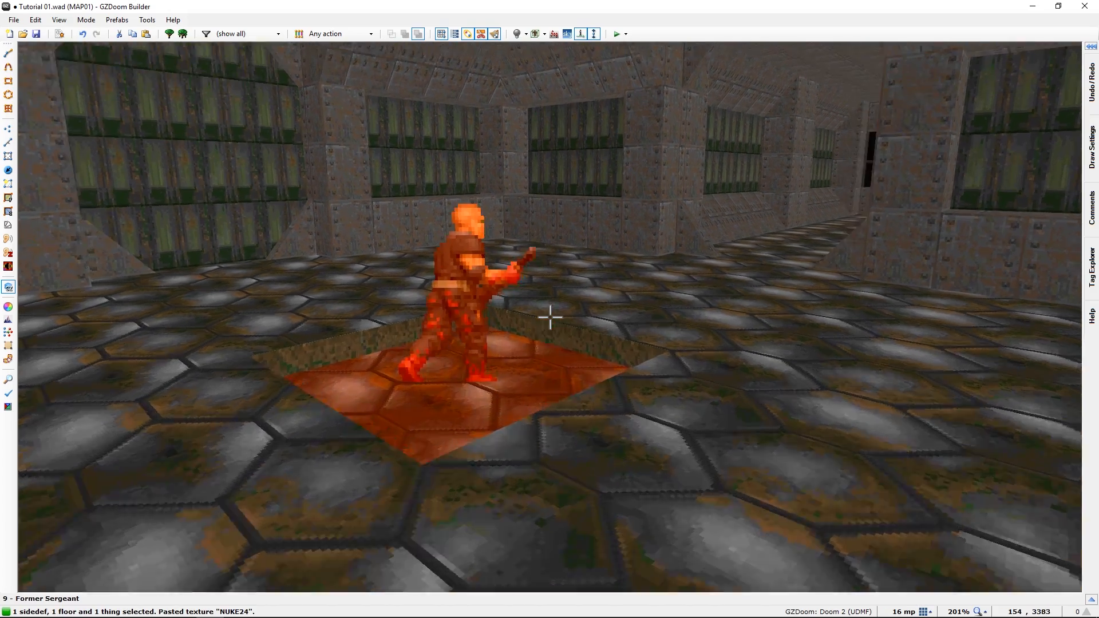
pyautogui.press('e')
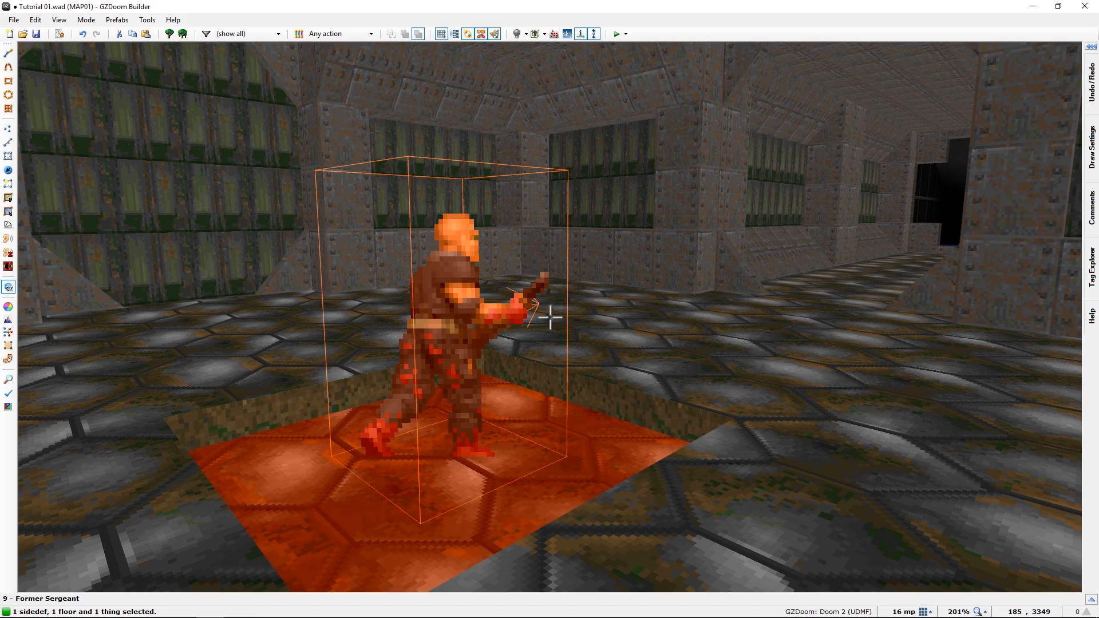
pyautogui.press('q')
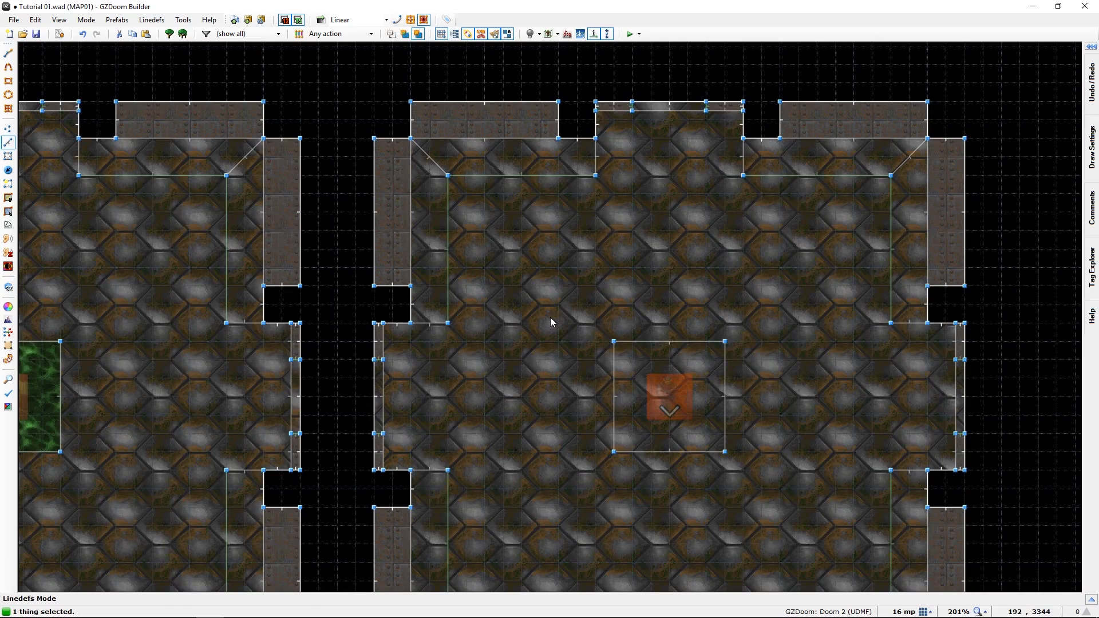
pyautogui.press('q')
# - Hide things in visual mode and shift the texture offsets of the square's four side walls to 0, -12
pyautogui.press('t')
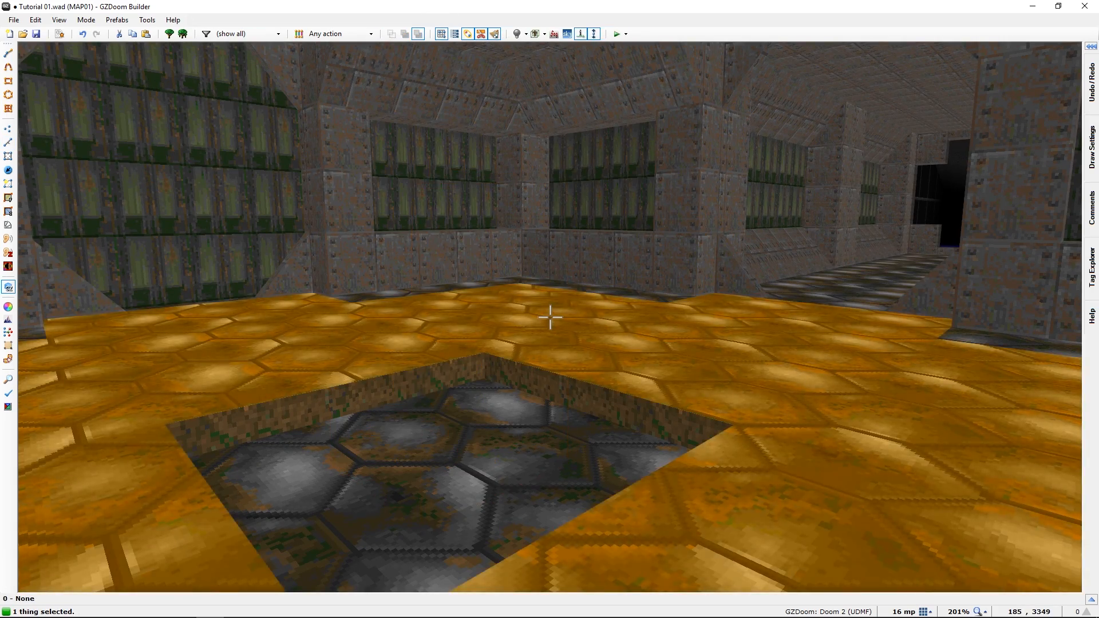
pyautogui.press('f')
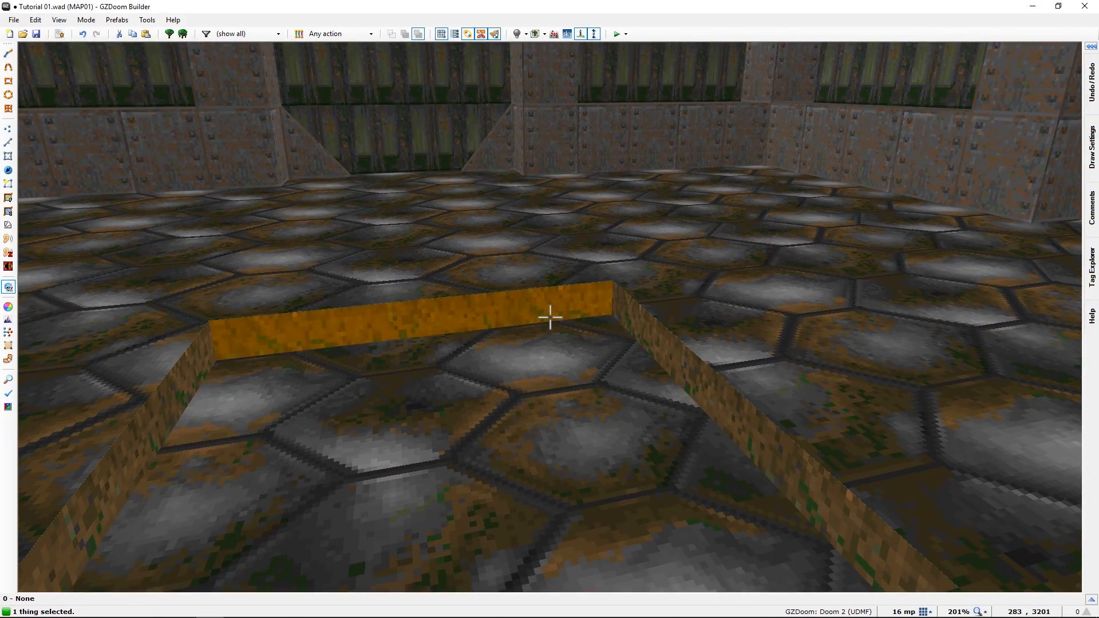
pyautogui.click(550, 317)
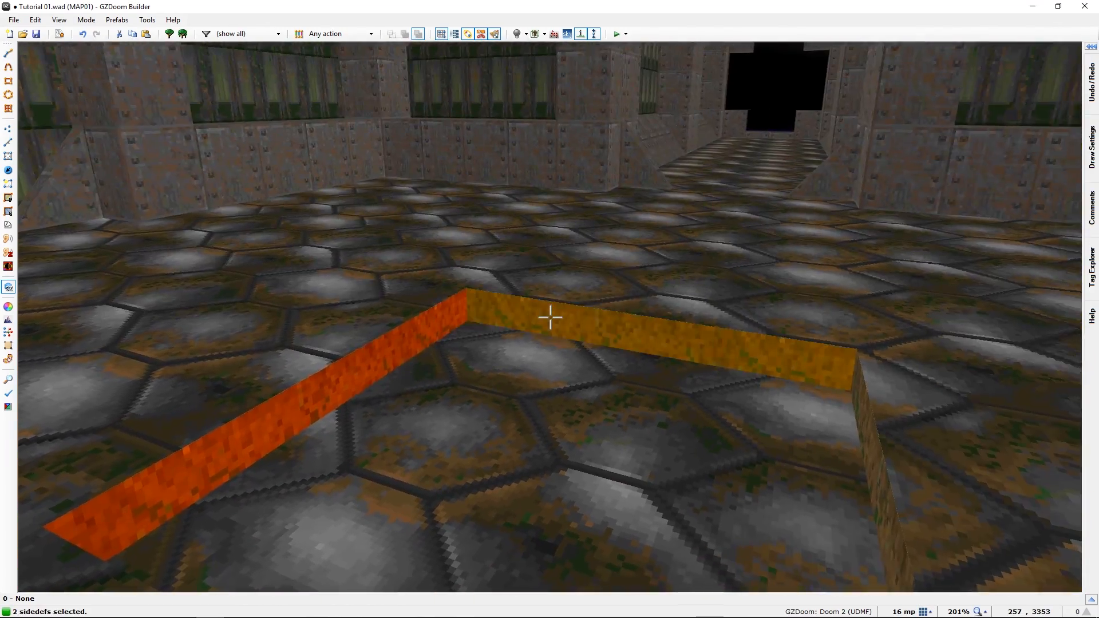
pyautogui.click(550, 317)
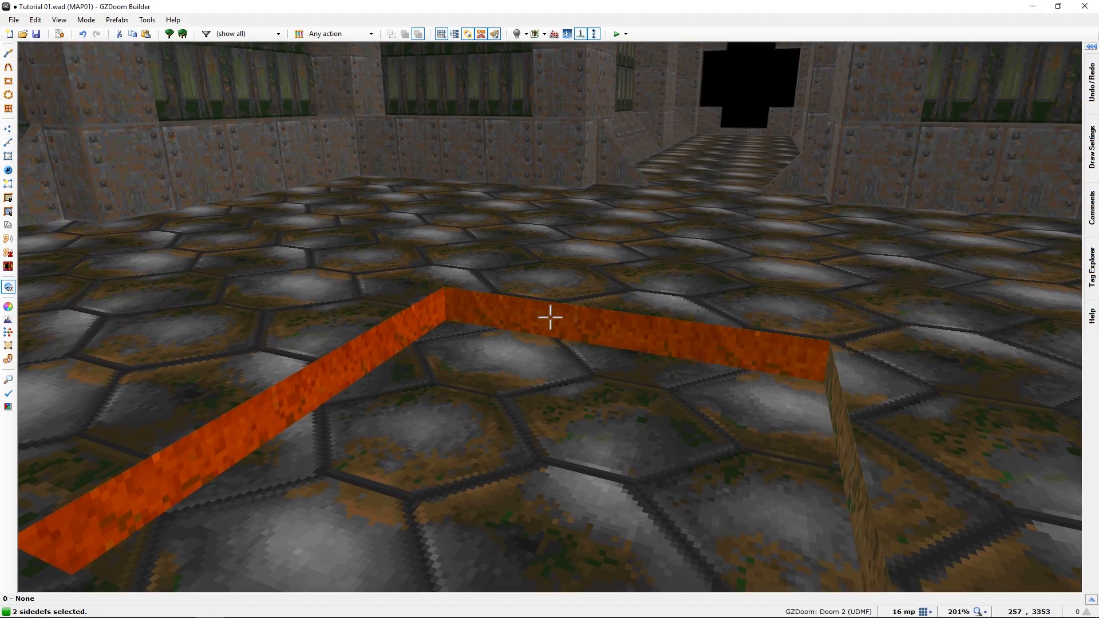
pyautogui.click(549, 317)
pyautogui.click(550, 317)
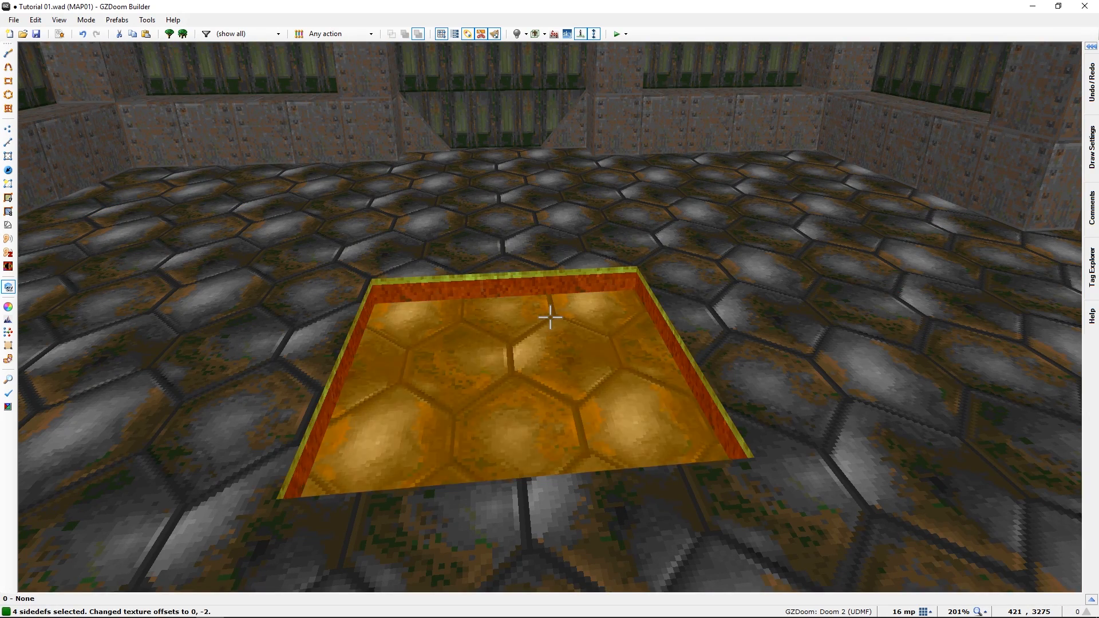
pyautogui.press('Up')
pyautogui.press('Up')
pyautogui.press('Up')
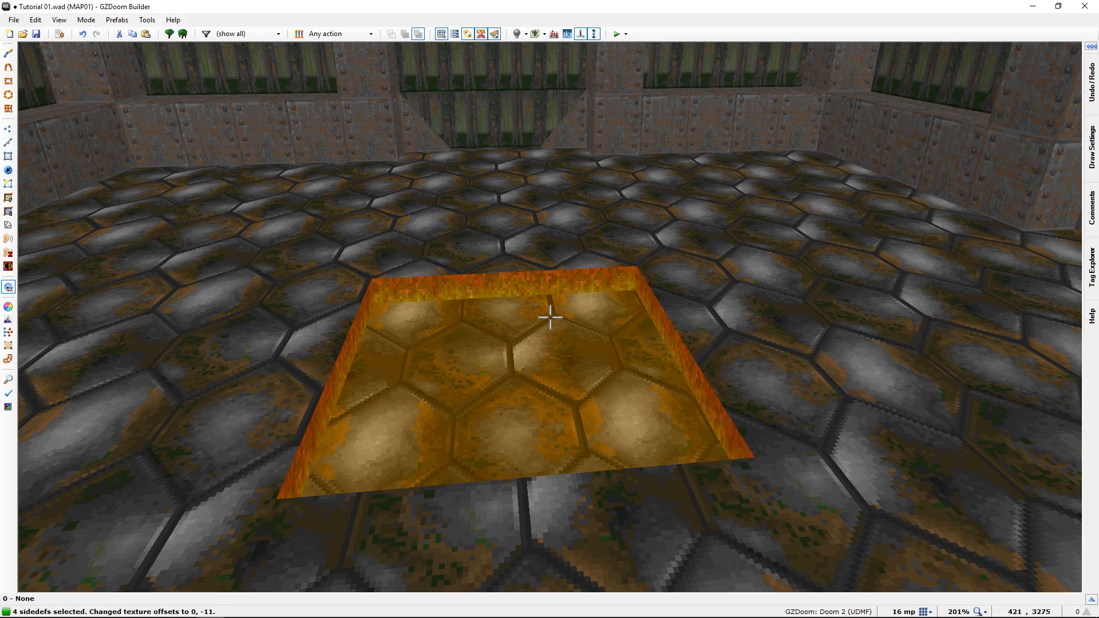
pyautogui.press('Down')
pyautogui.press('Down')
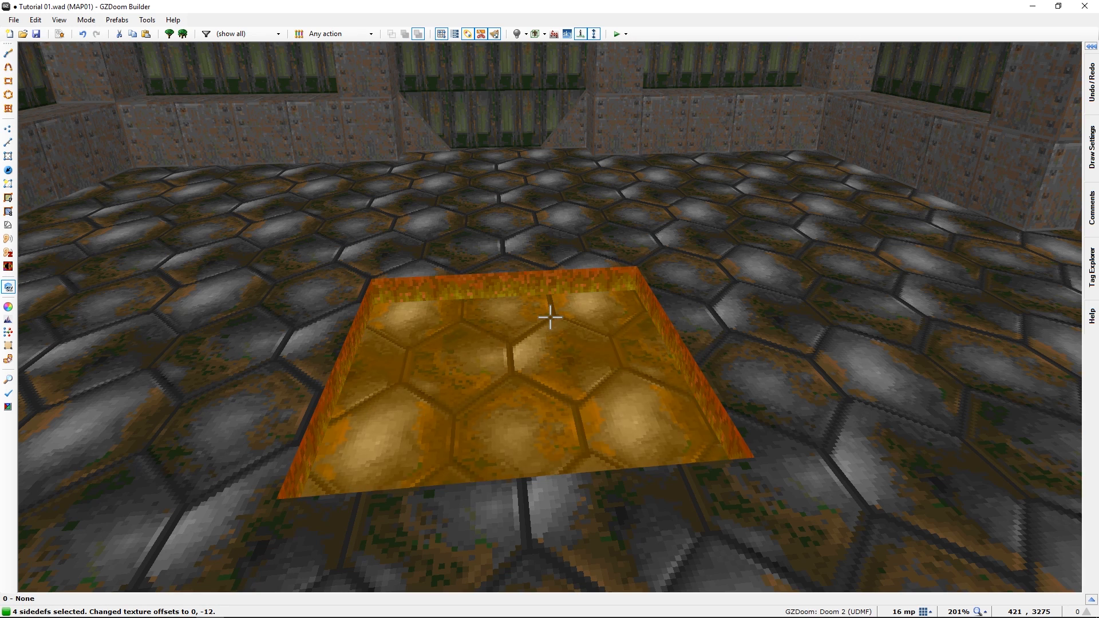
pyautogui.press('c')
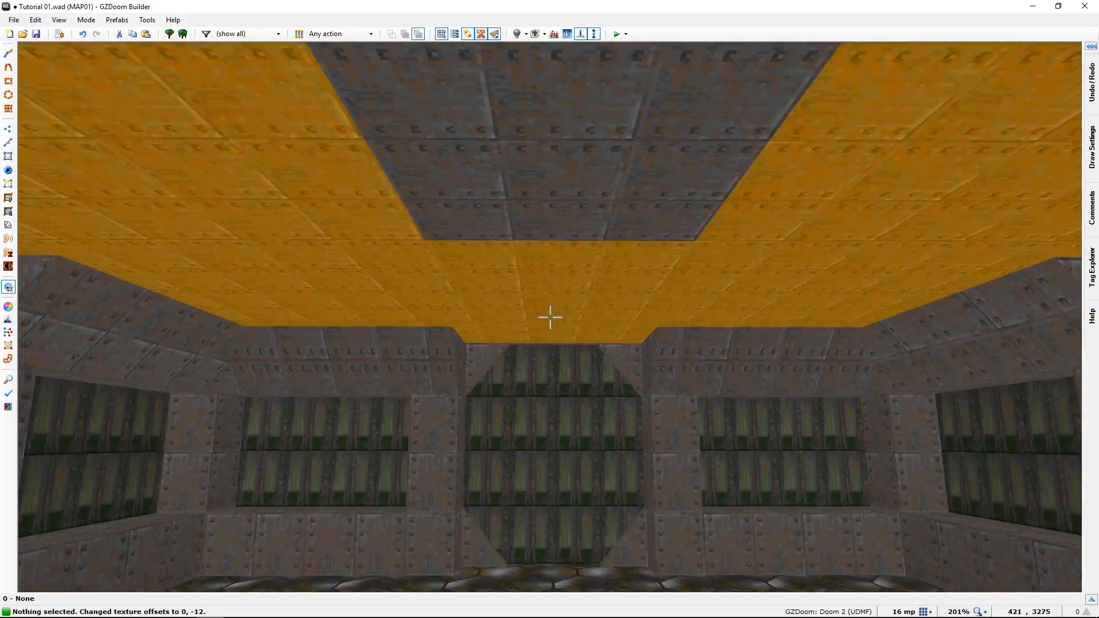
# - Copy the NUKAGE1 flat from the original slime square and paste it onto the floor of the duplicate square
pyautogui.press('e')
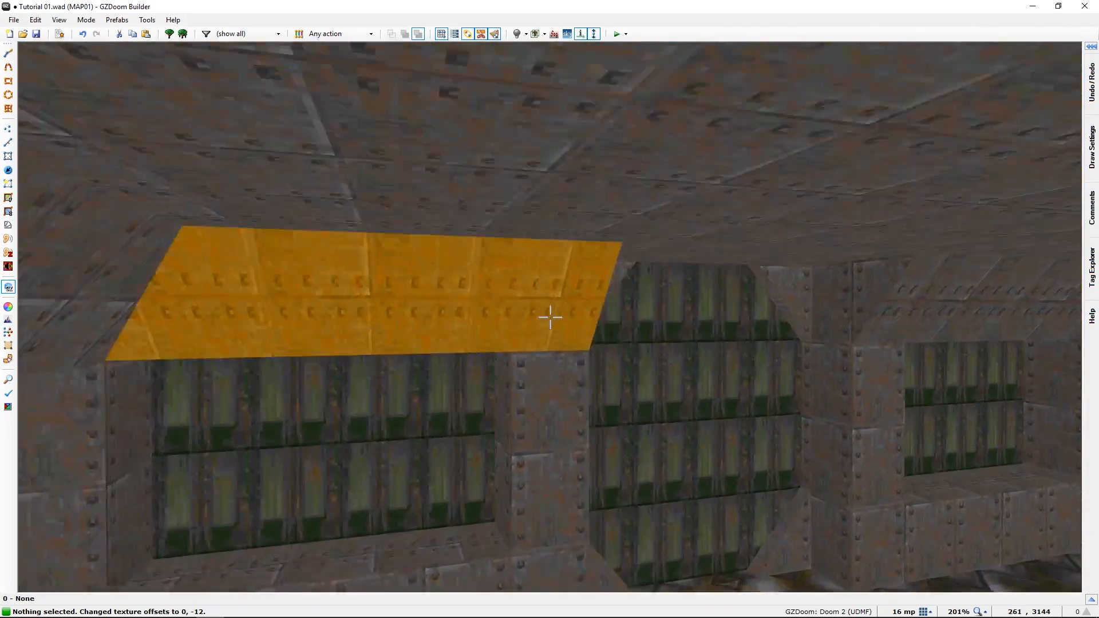
pyautogui.hotkey('ctrl', 'c')
pyautogui.press('e')
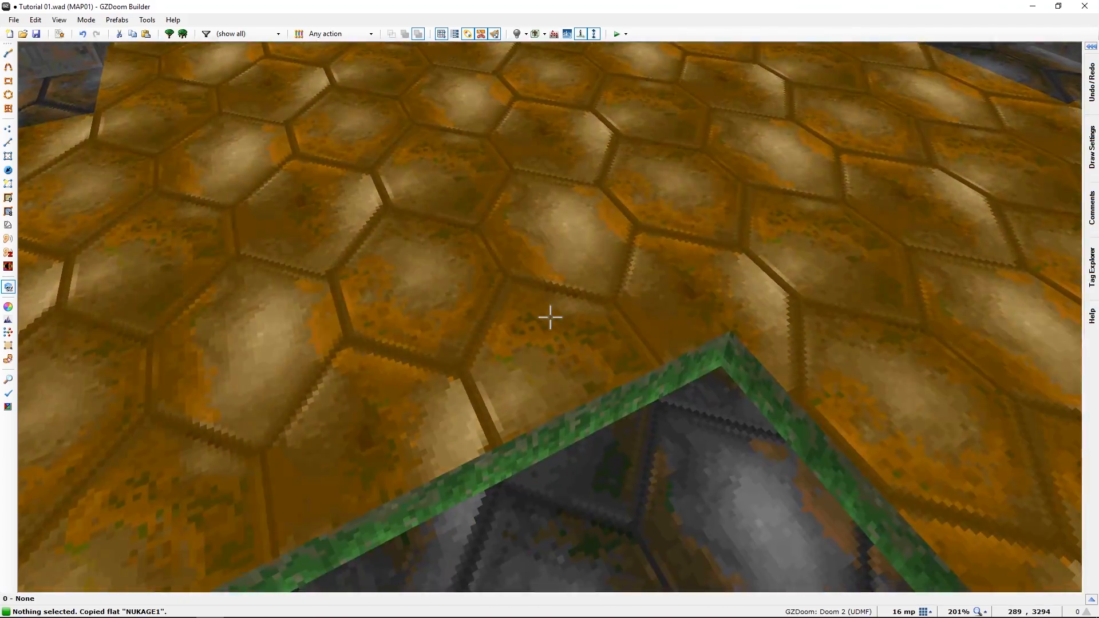
pyautogui.hotkey('ctrl', 'v')
pyautogui.press('e')
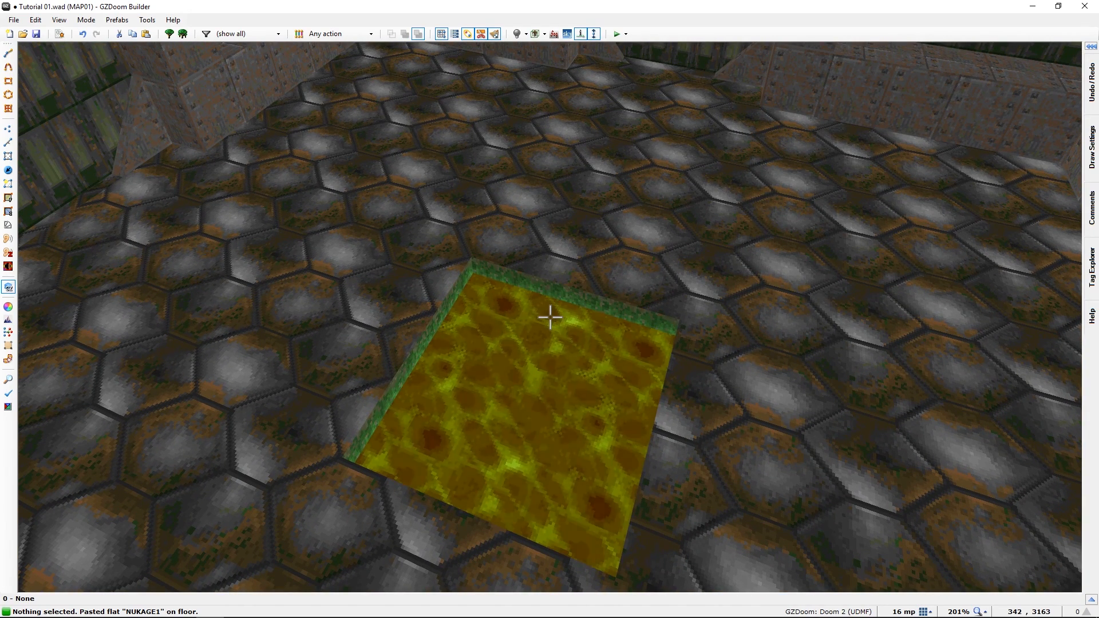
pyautogui.press('q')
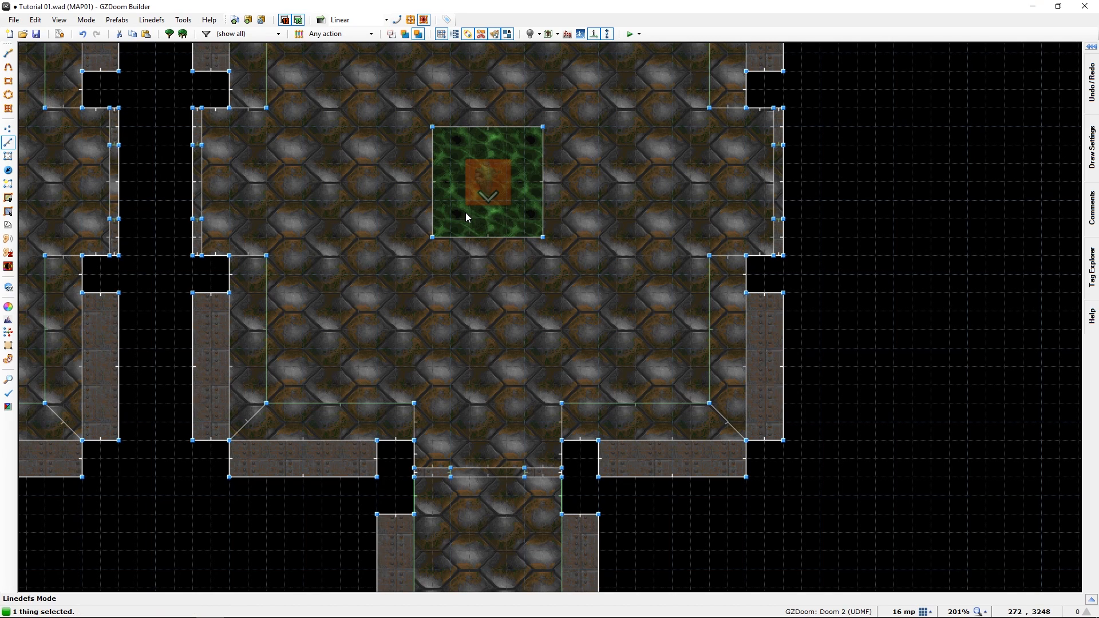
# - Give the duplicate slime sector a generalized special effect with damage of 10 per second
pyautogui.press('s')
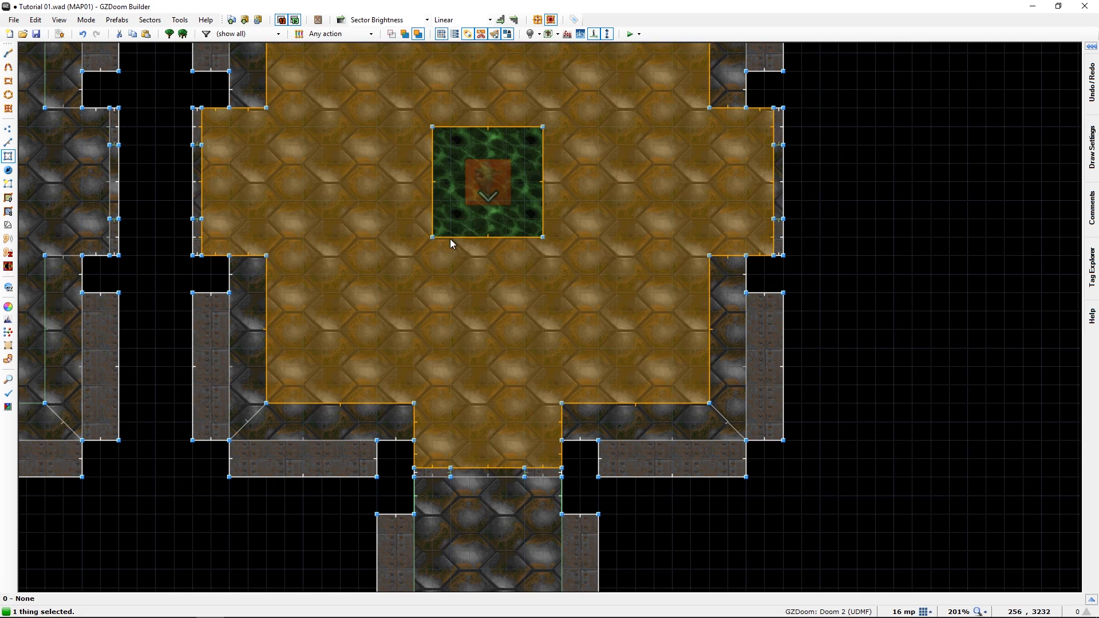
pyautogui.rightClick(452, 227)
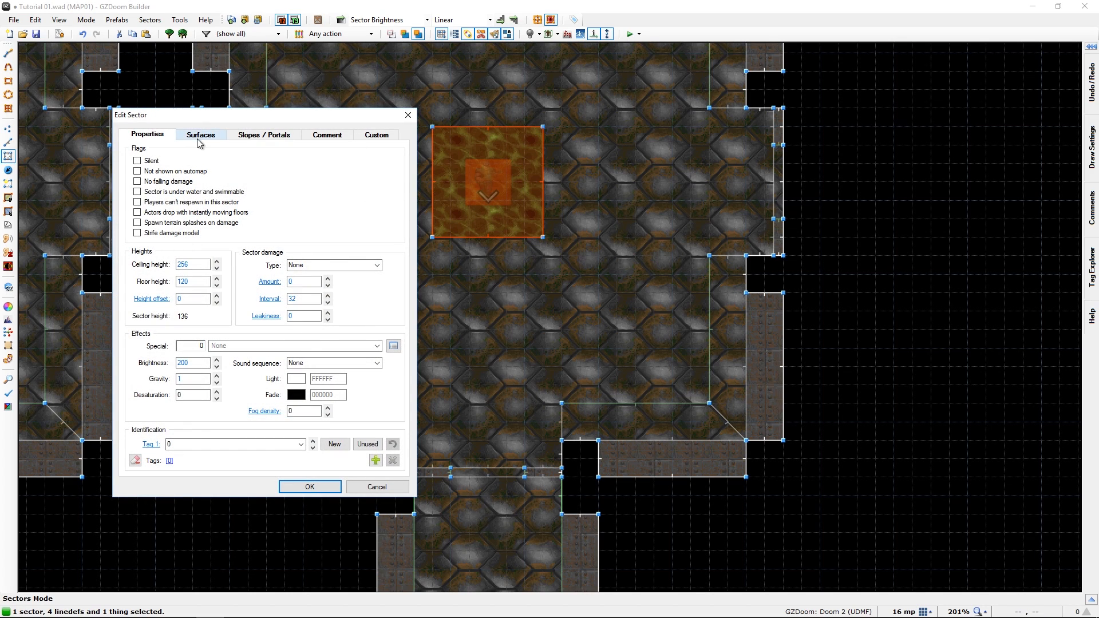
pyautogui.click(393, 347)
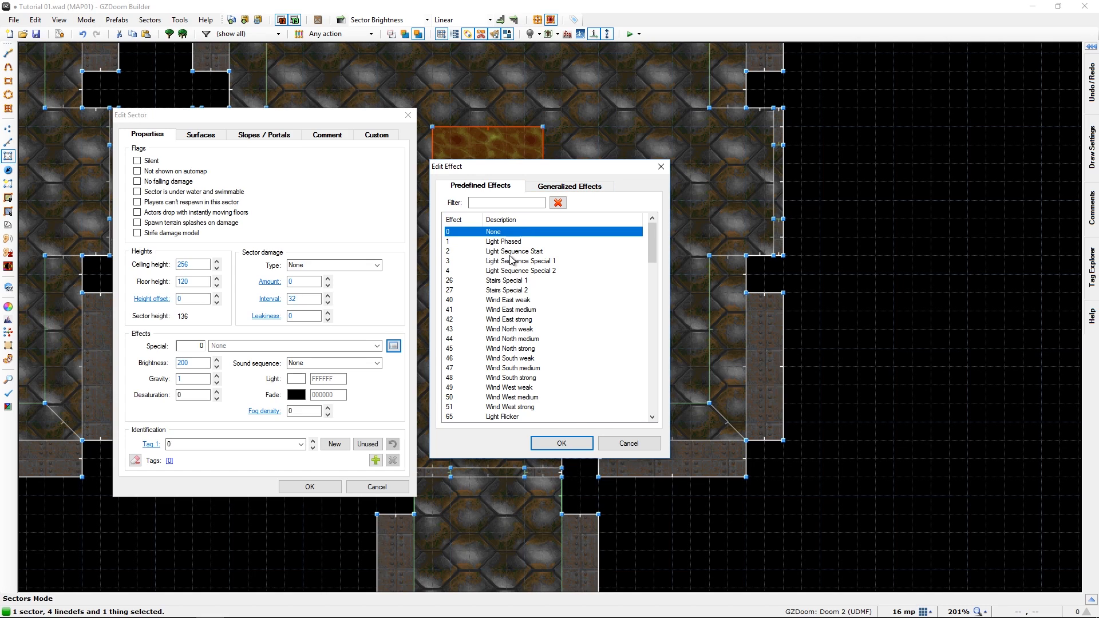
pyautogui.click(539, 189)
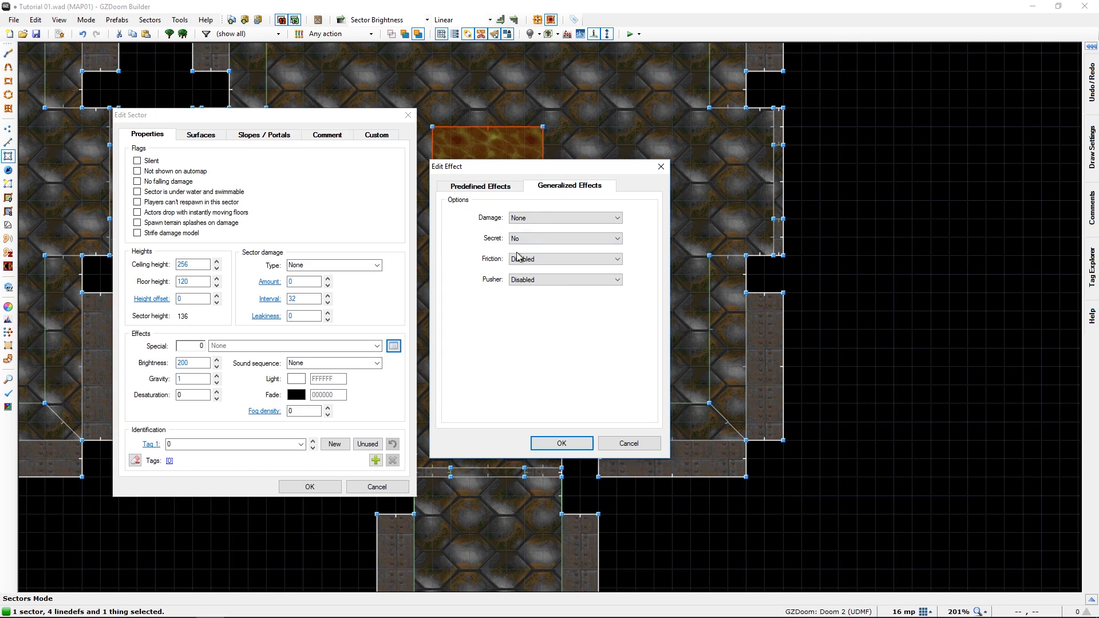
pyautogui.click(617, 218)
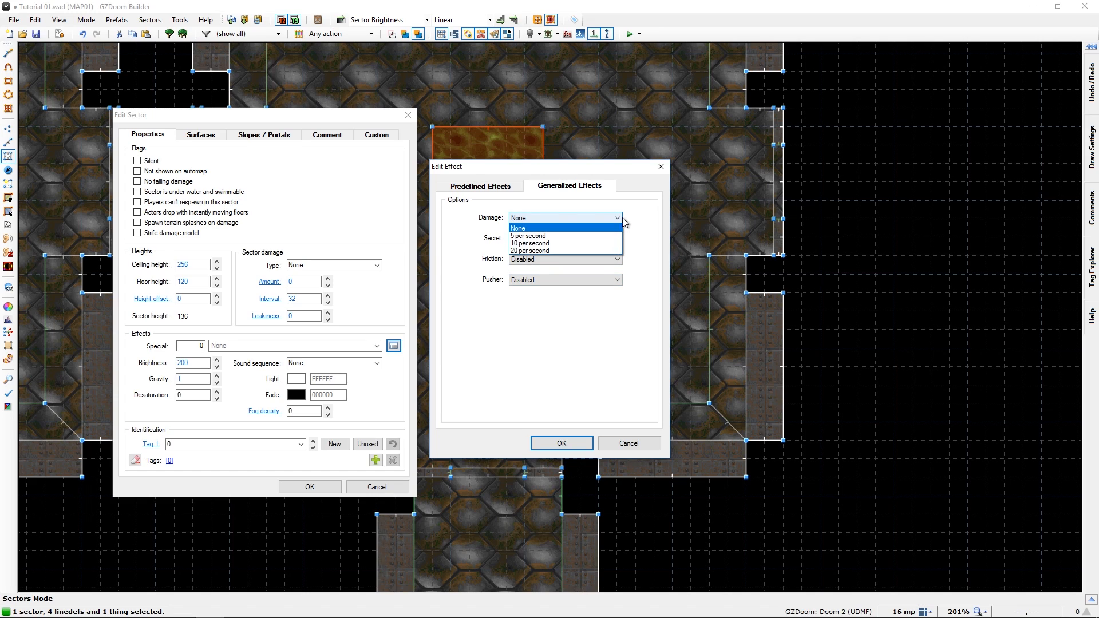
pyautogui.click(552, 245)
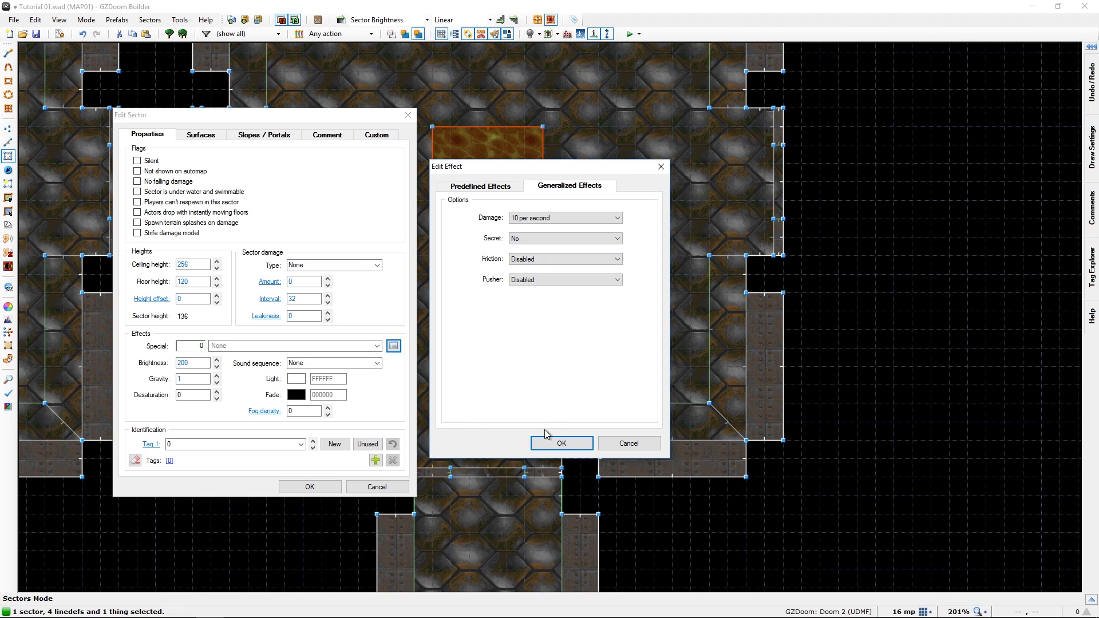
pyautogui.click(545, 444)
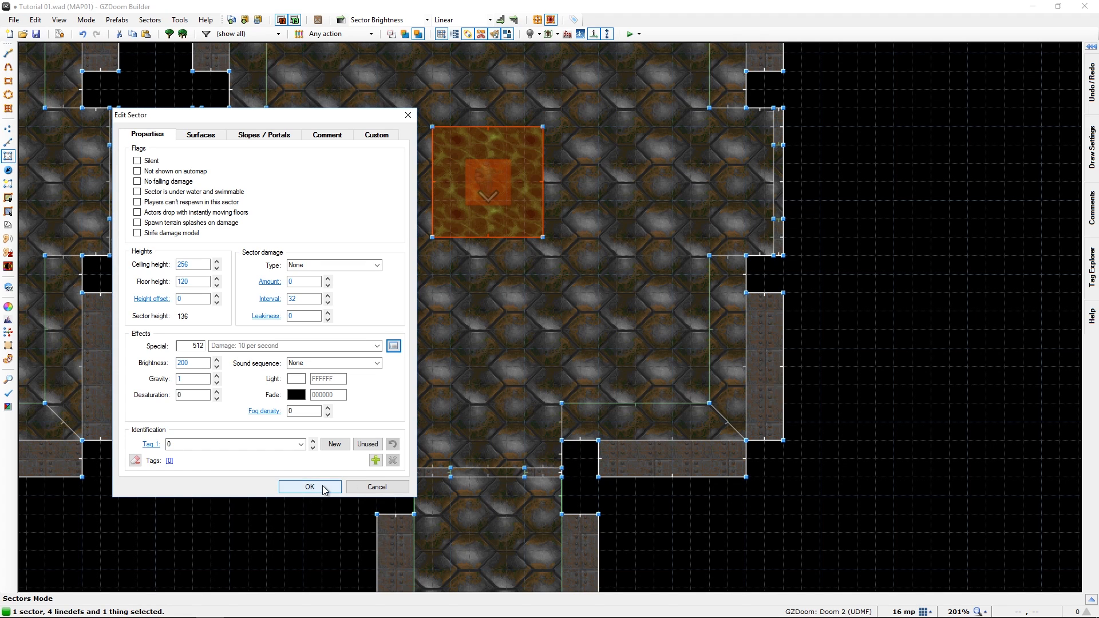
pyautogui.click(324, 489)
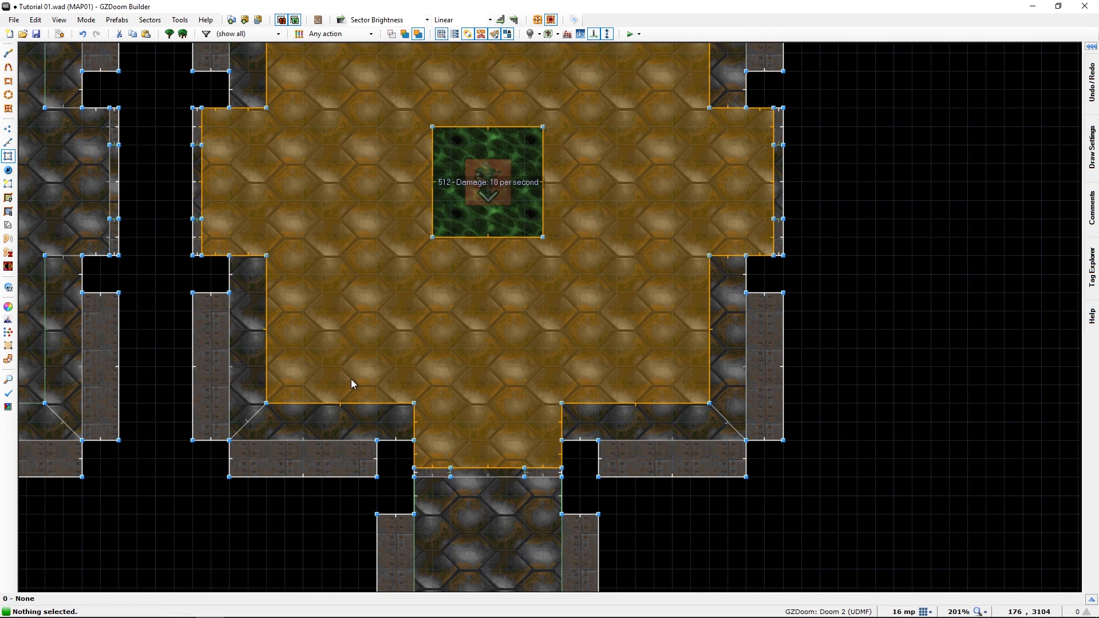
# - Switch to things mode at the duplicate room's slime square
pyautogui.moveTo(369, 317); pyautogui.dragTo(370, 365, button='middle')
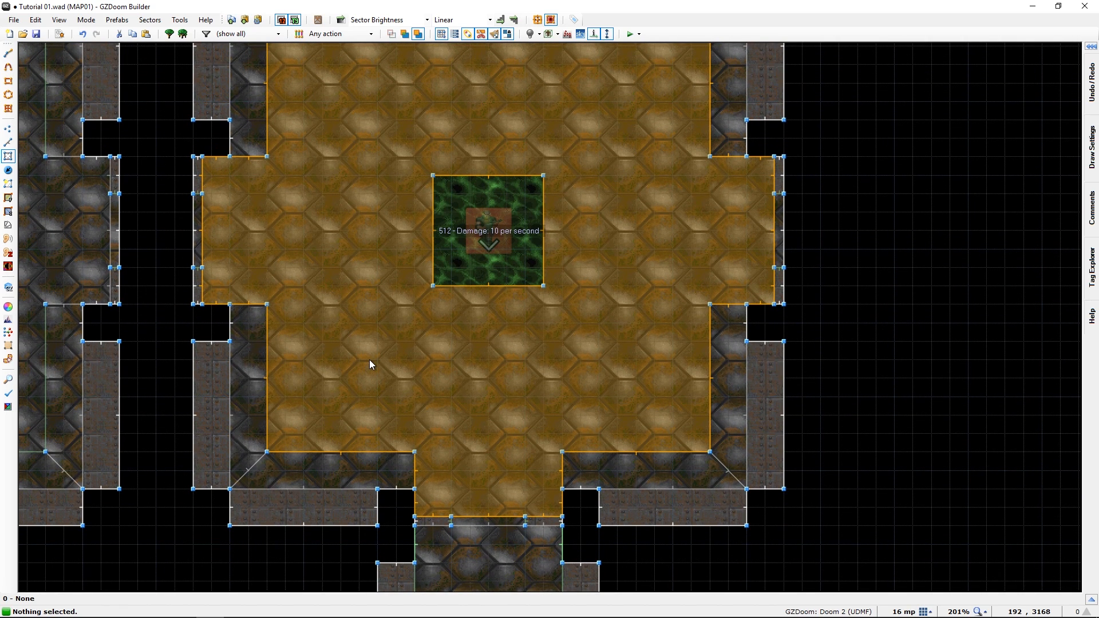
pyautogui.press('t')
pyautogui.click(490, 225)
pyautogui.rightClick(490, 225)
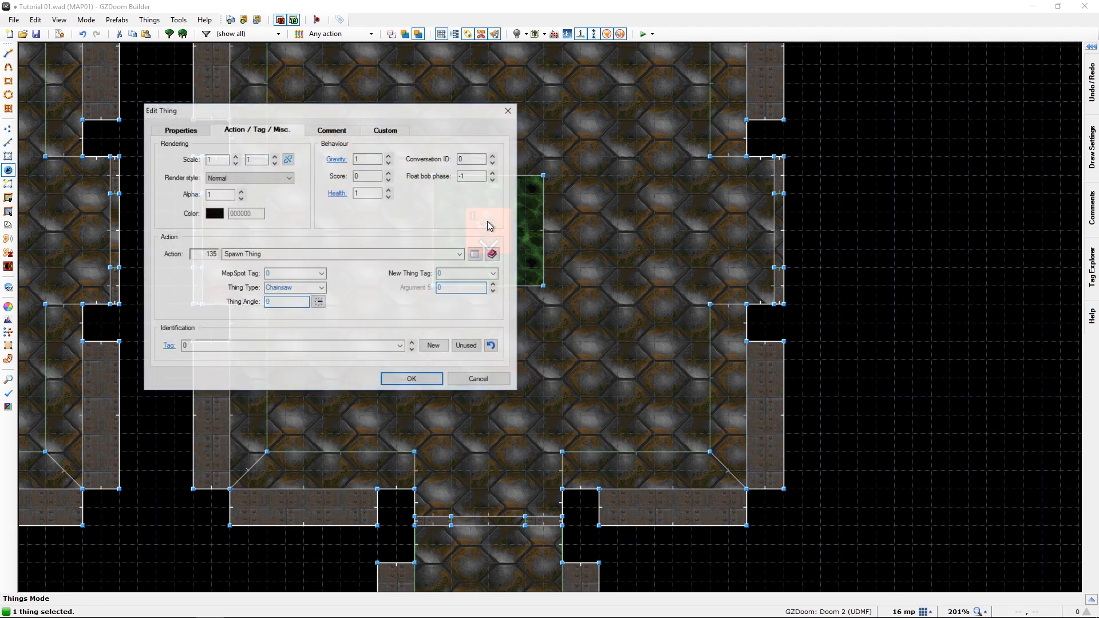
pyautogui.press('Escape')
pyautogui.click(309, 301)
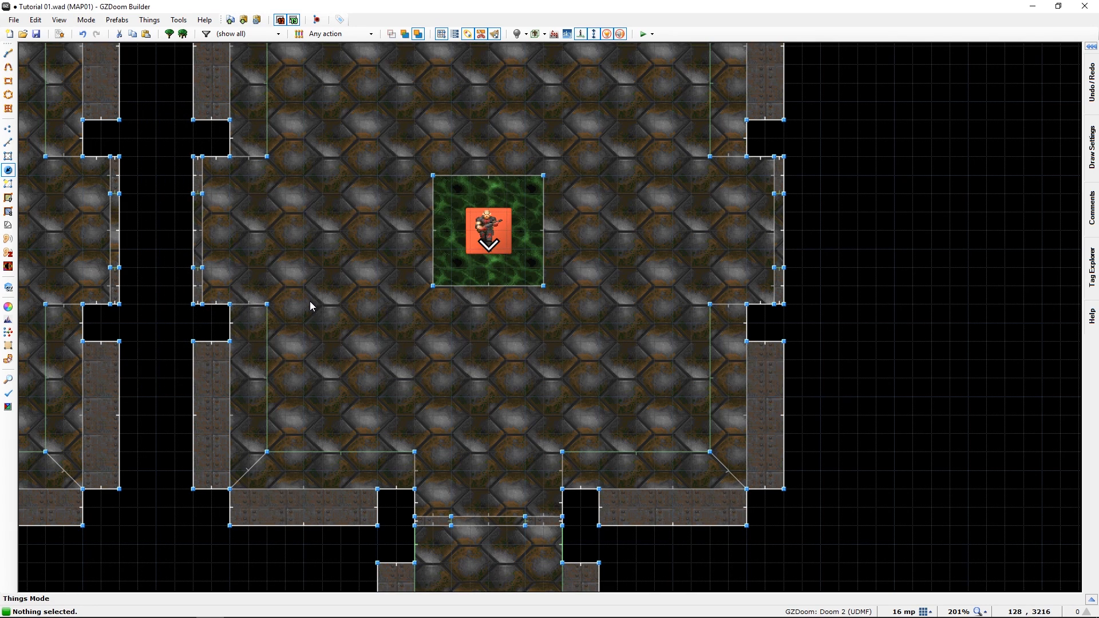
# - Set the Spawn Thing action's thing type to Radiation Suit for the monster in the duplicate room's slime square
pyautogui.rightClick(490, 246)
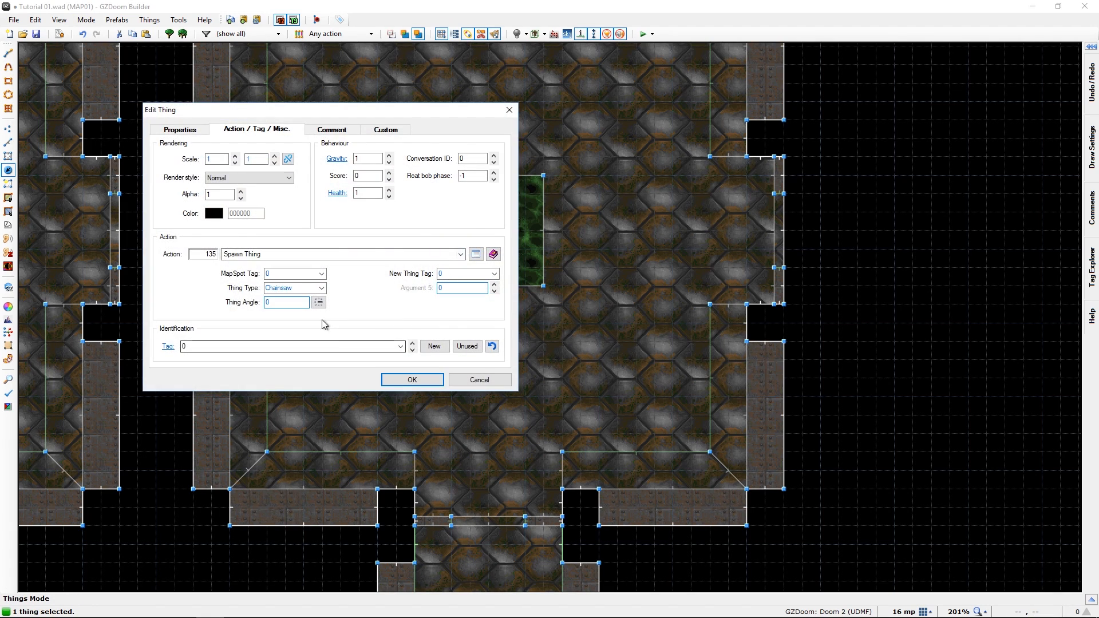
pyautogui.click(322, 288)
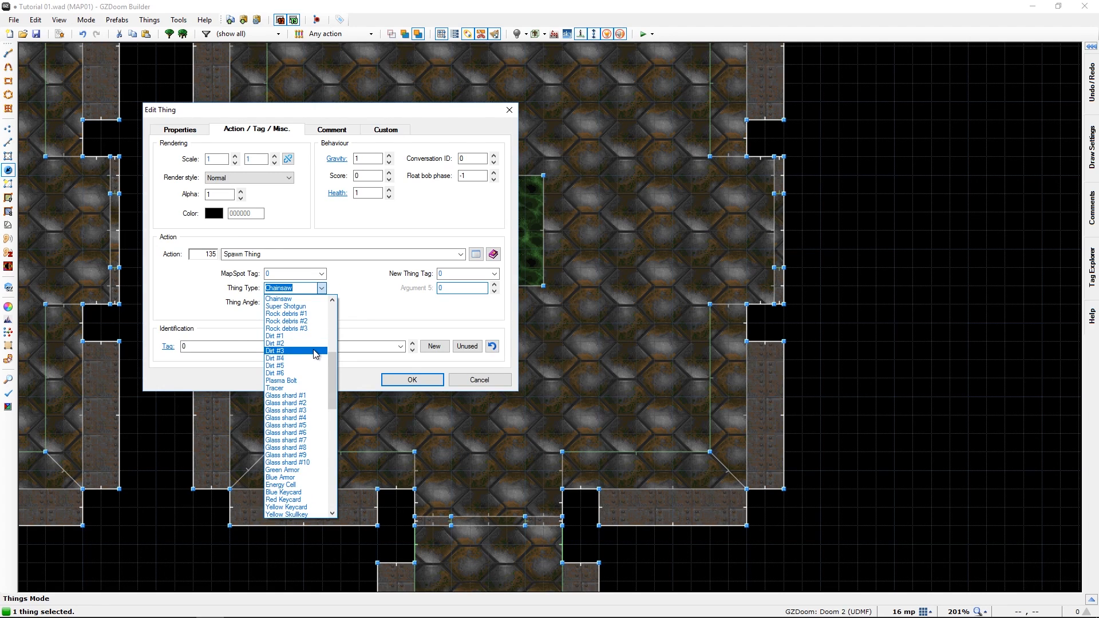
pyautogui.scroll(-5, 315, 355)
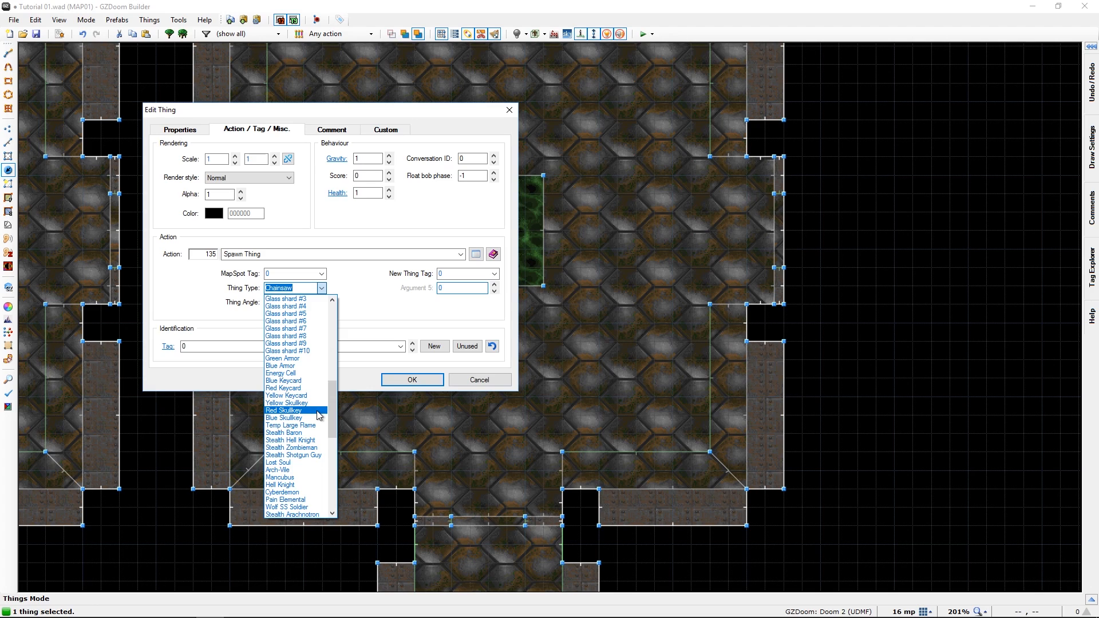
pyautogui.scroll(-1, 319, 417)
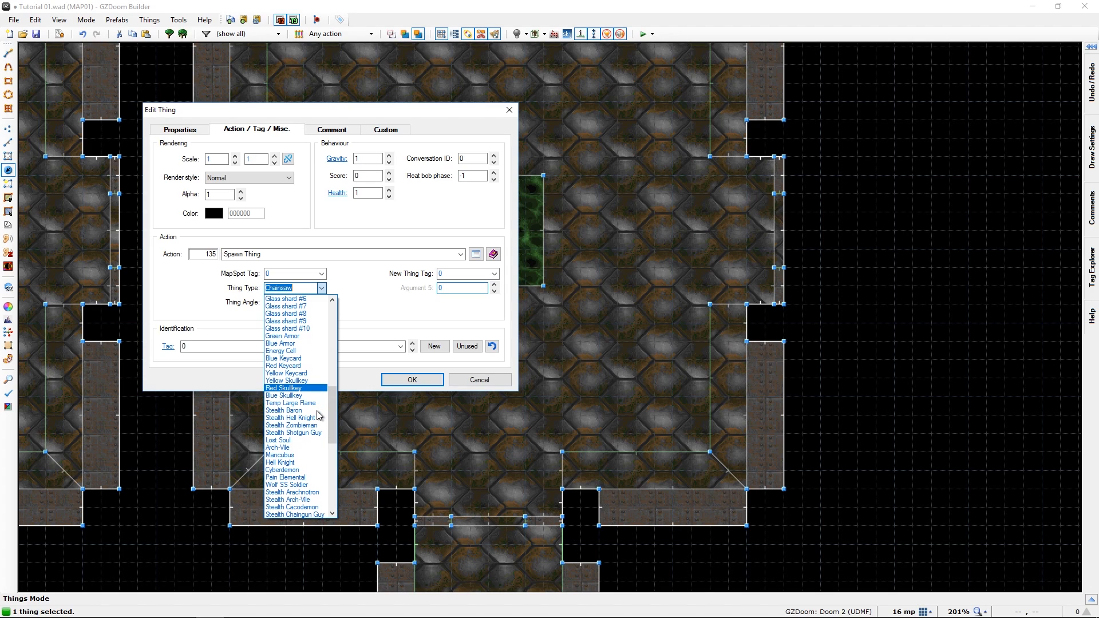
pyautogui.scroll(-1, 319, 416)
pyautogui.scroll(-2, 319, 417)
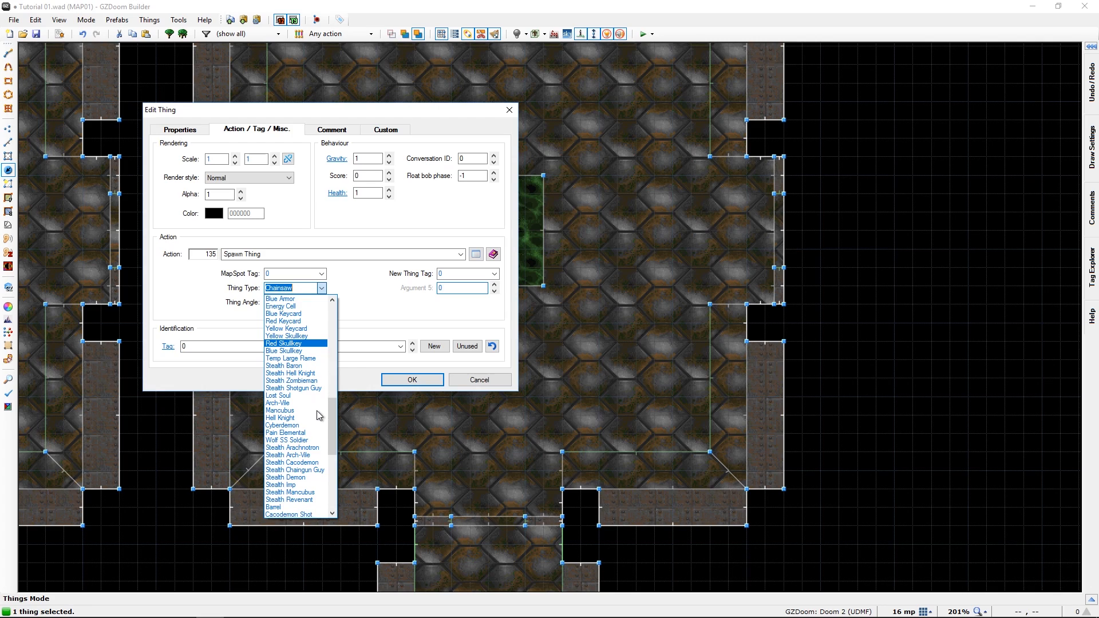
pyautogui.scroll(-1, 318, 411)
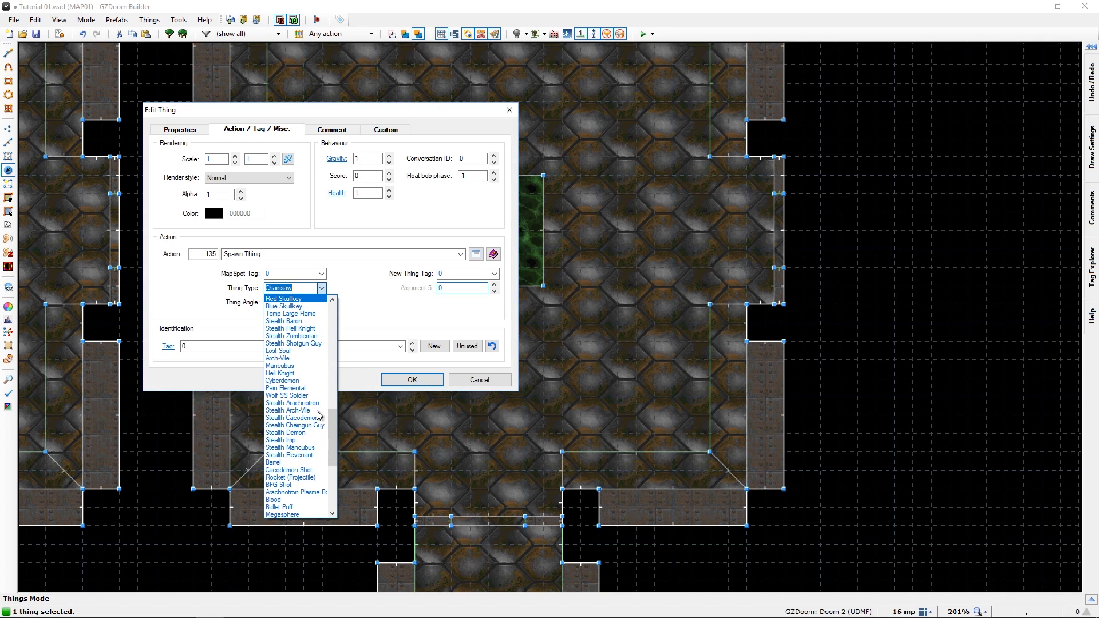
pyautogui.scroll(-1, 318, 411)
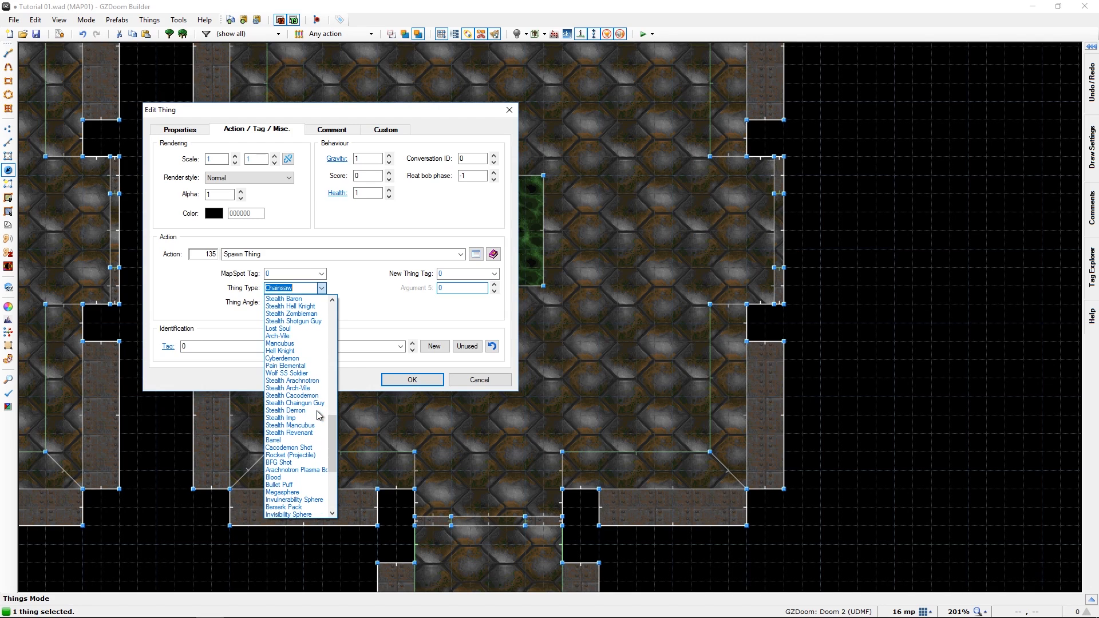
pyautogui.scroll(-1, 319, 417)
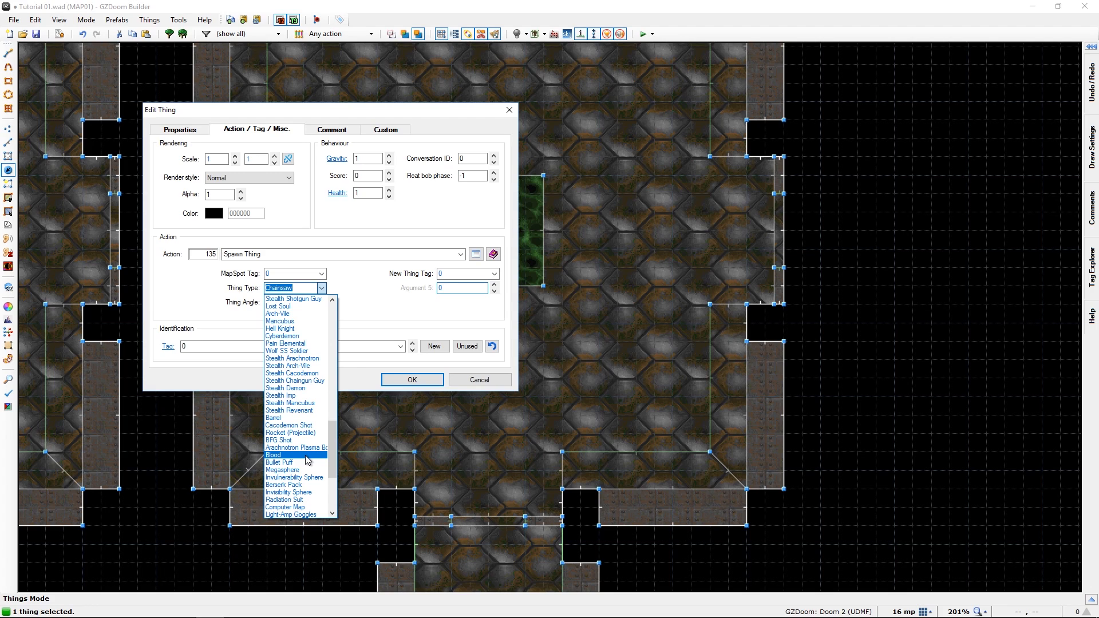
pyautogui.scroll(-1, 309, 460)
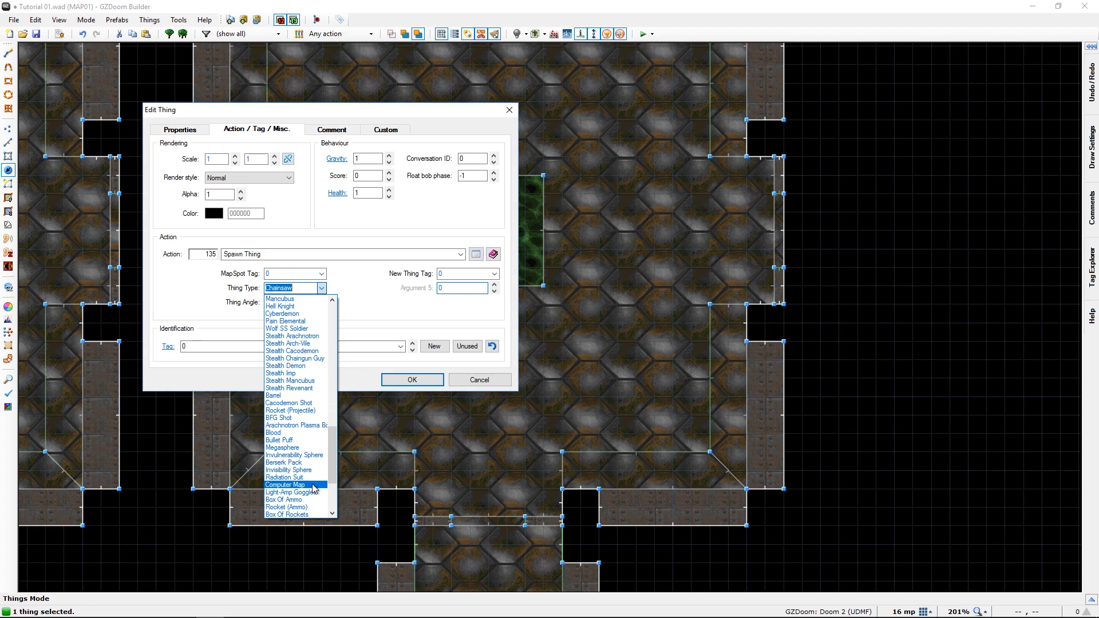
pyautogui.click(316, 478)
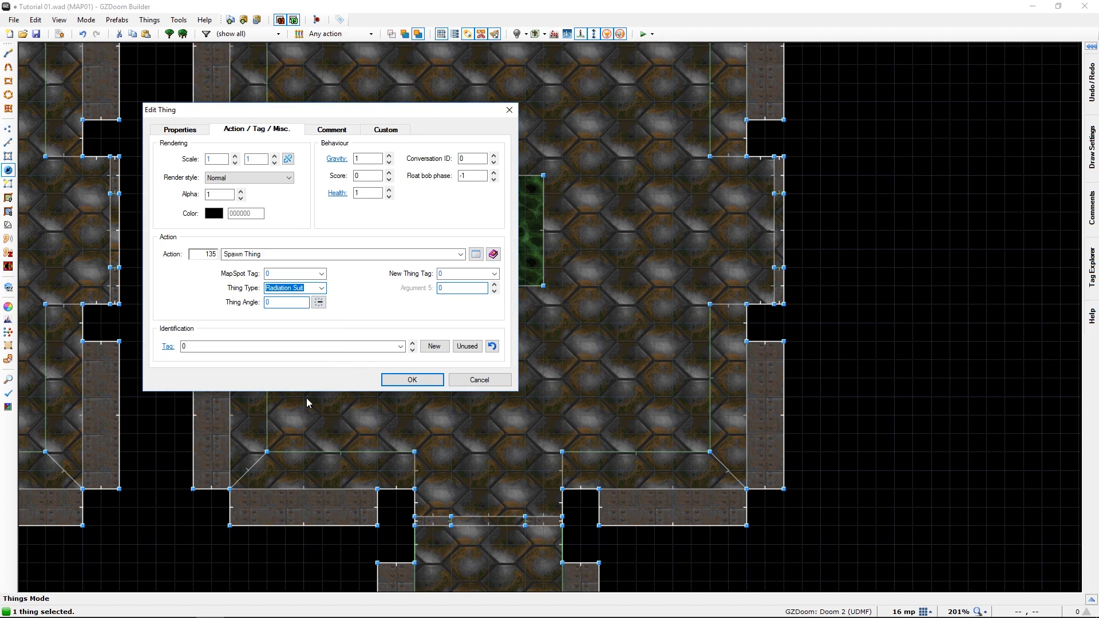
pyautogui.click(428, 379)
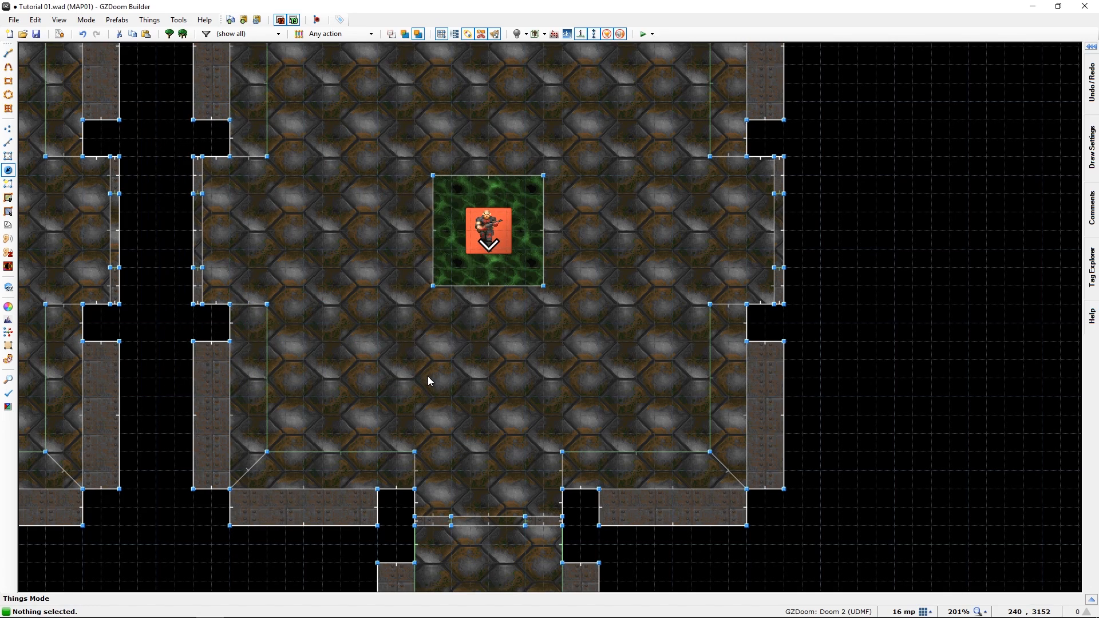
# - Move the player start from the original hall into the duplicate room, between its square pillar and the doorway below
pyautogui.moveTo(366, 365); pyautogui.dragTo(306, 229, button='middle')
pyautogui.moveTo(319, 432); pyautogui.dragTo(343, 135, button='middle')
pyautogui.scroll(-2, 293, 425)
pyautogui.moveTo(293, 425); pyautogui.dragTo(525, 177, button='middle')
pyautogui.moveTo(452, 285); pyautogui.dragTo(470, 125, button='middle')
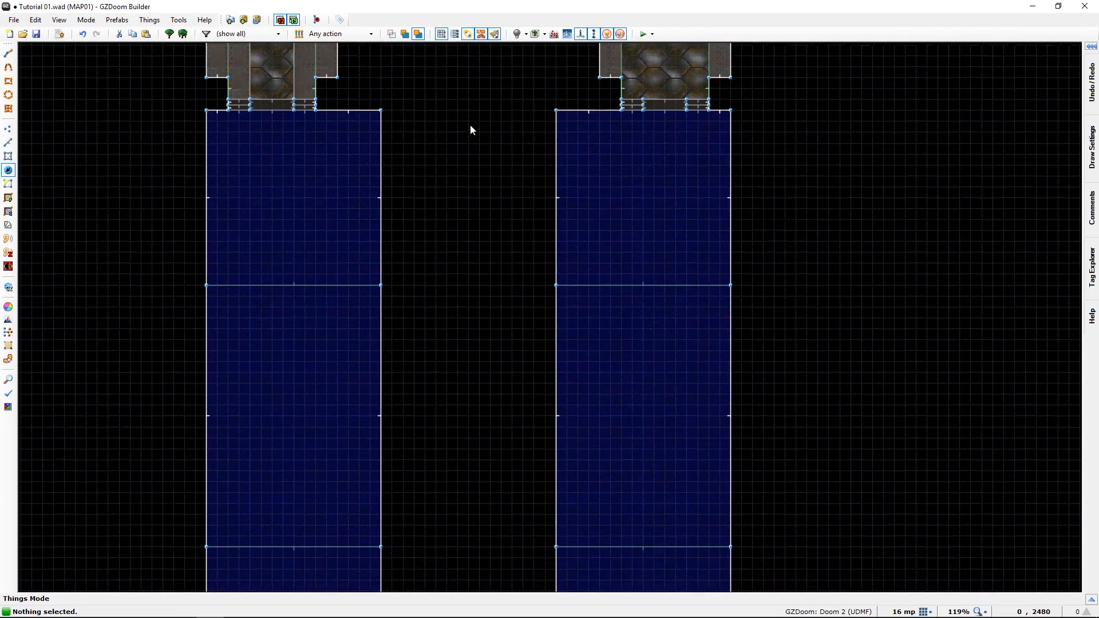
pyautogui.moveTo(437, 410); pyautogui.dragTo(515, 65, button='middle')
pyautogui.moveTo(490, 405); pyautogui.dragTo(380, 108, button='middle')
pyautogui.moveTo(375, 472); pyautogui.dragTo(387, 155, button='middle')
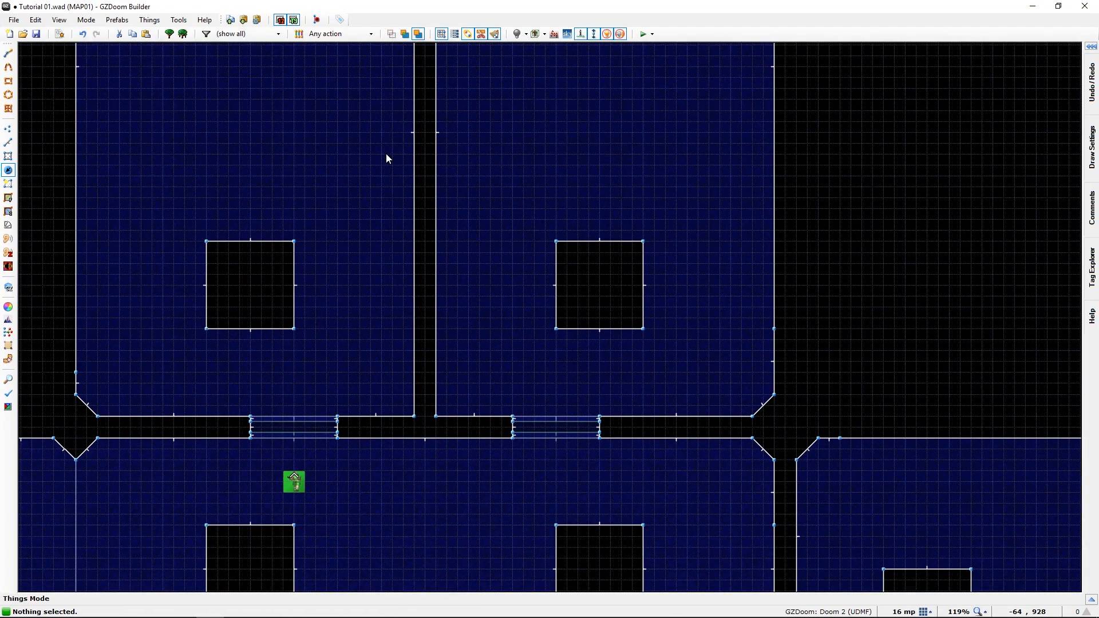
pyautogui.click(294, 481)
pyautogui.moveTo(293, 481); pyautogui.dragTo(605, 388)
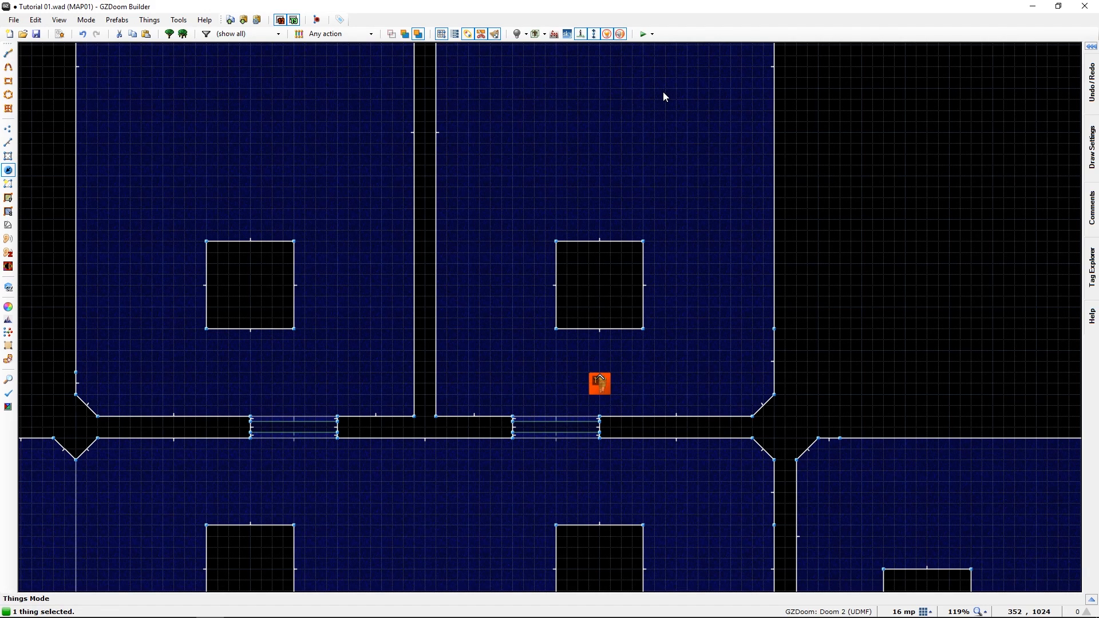
# - Launch a playtest of the map and examine the duplicate room's pillar with its sloped base and top from several sides
pyautogui.press('F9')
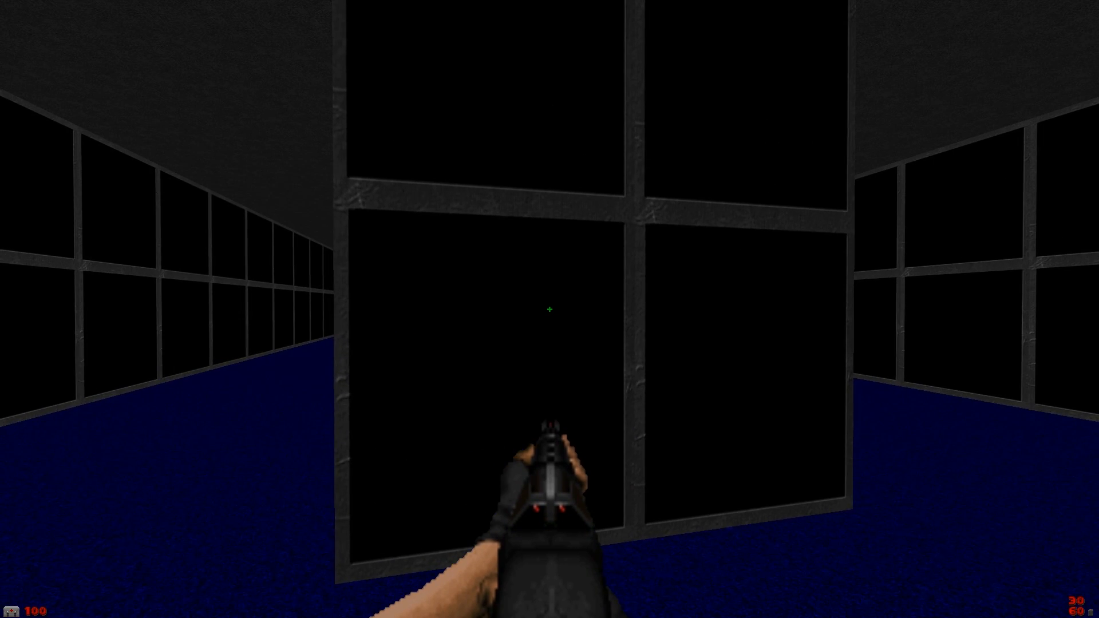
pyautogui.click(549, 310)
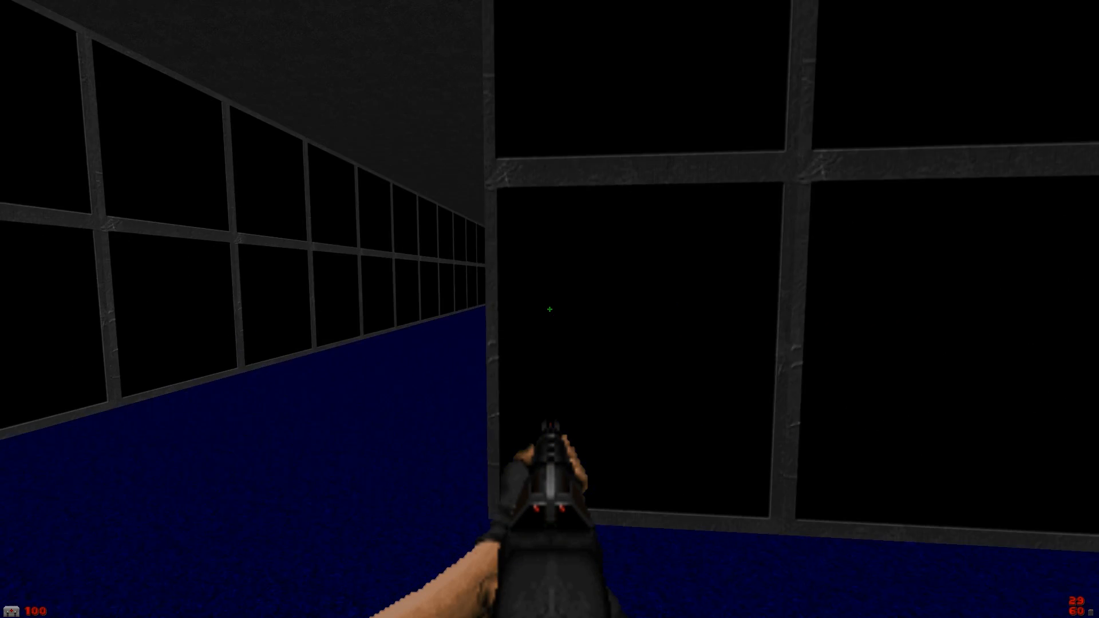
pyautogui.press('a')
pyautogui.press('w')
pyautogui.press('w')
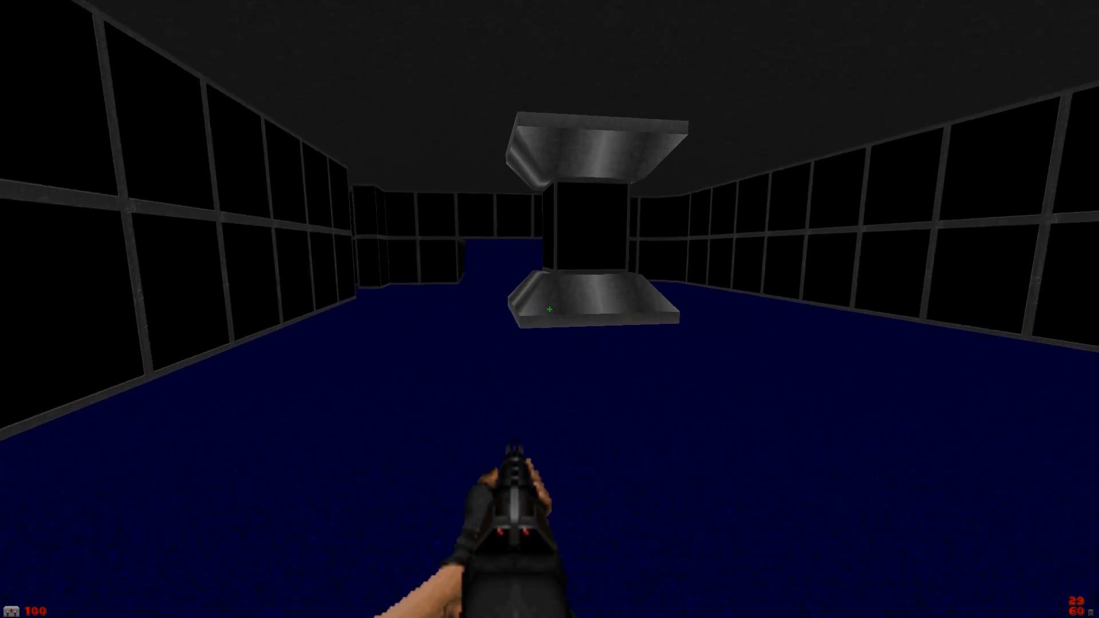
pyautogui.press('d')
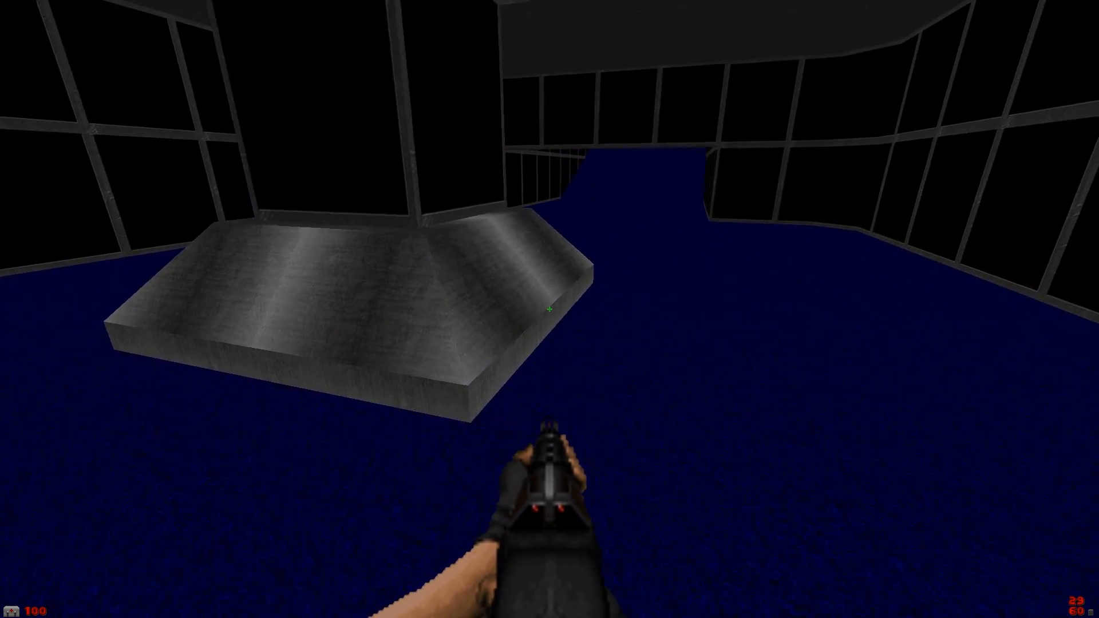
pyautogui.press('a')
pyautogui.press('a')
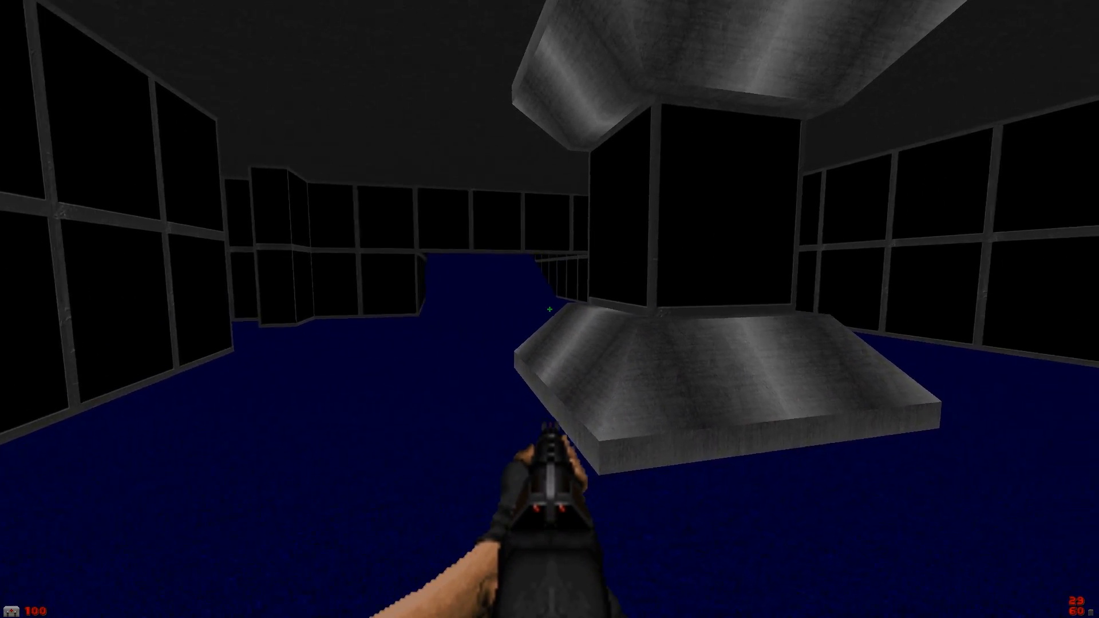
pyautogui.press('d')
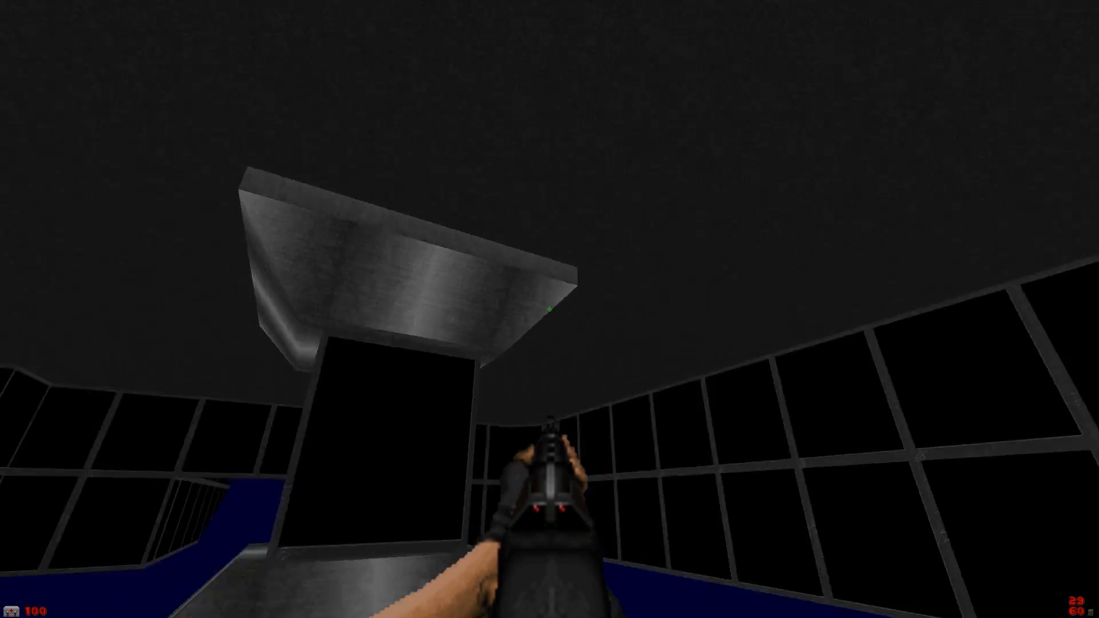
# - Walk past the pillar and up the duplicate ramp to the corridor entrance in the playtest
pyautogui.press('d')
pyautogui.press('w')
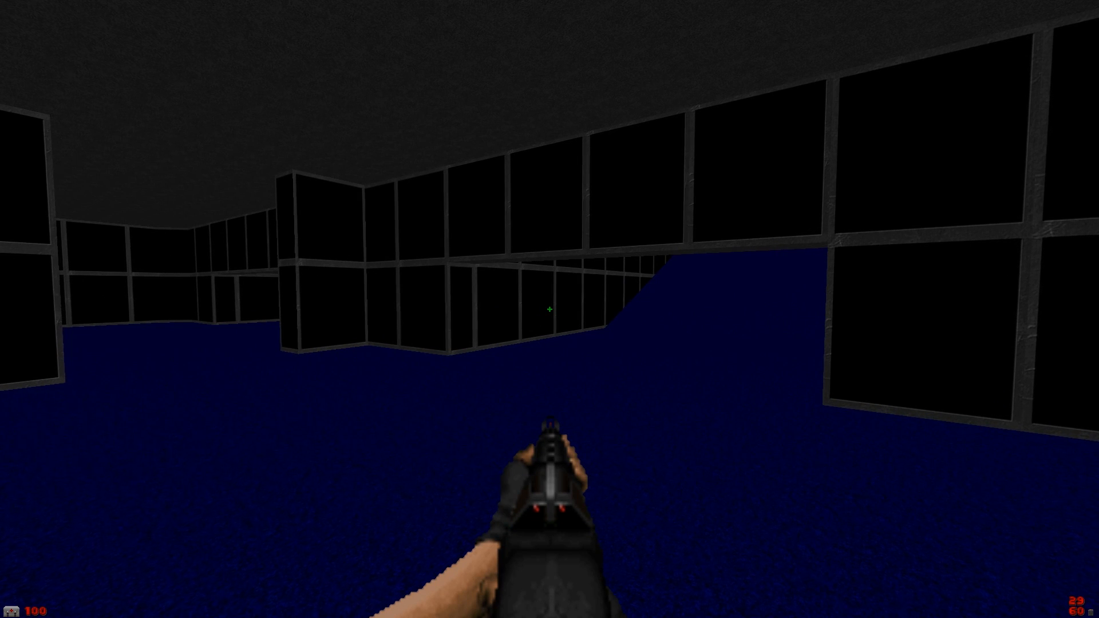
pyautogui.press('w')
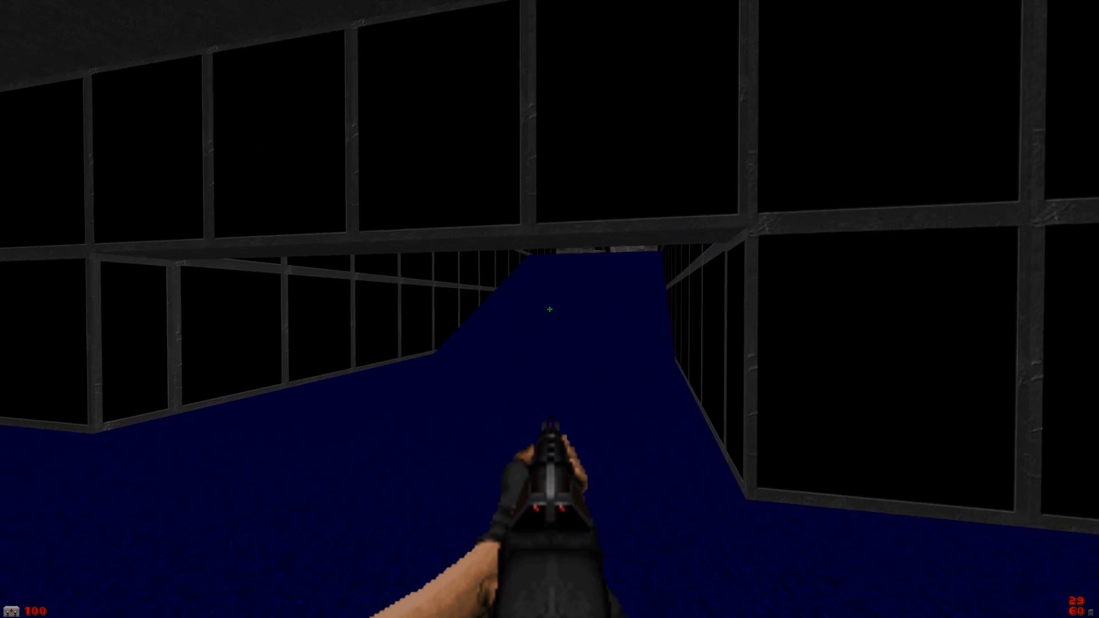
pyautogui.press('w')
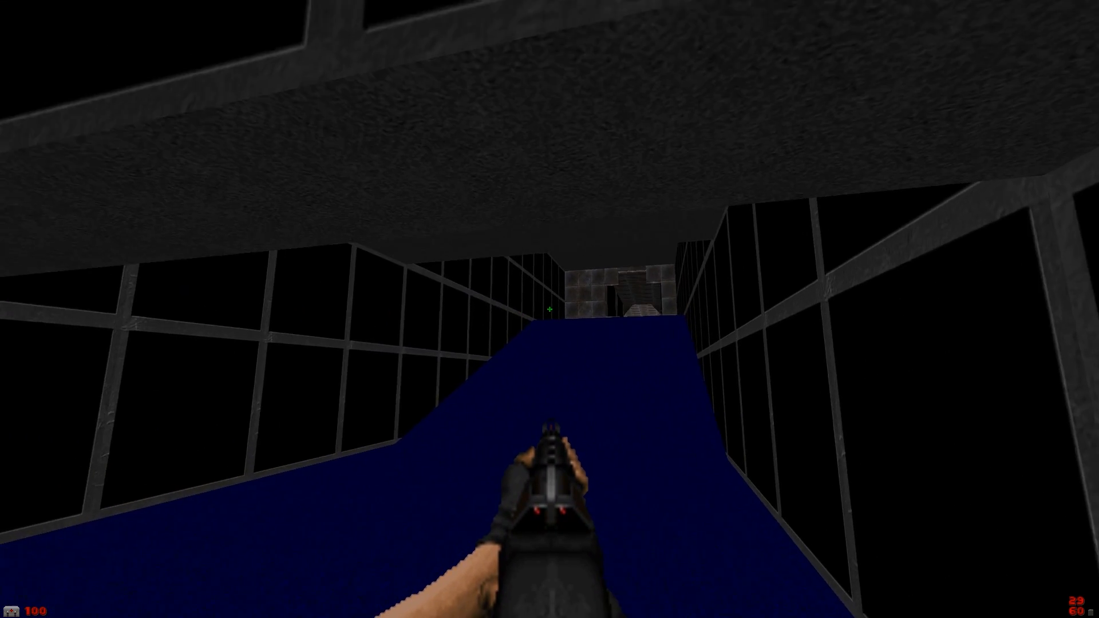
pyautogui.press('w')
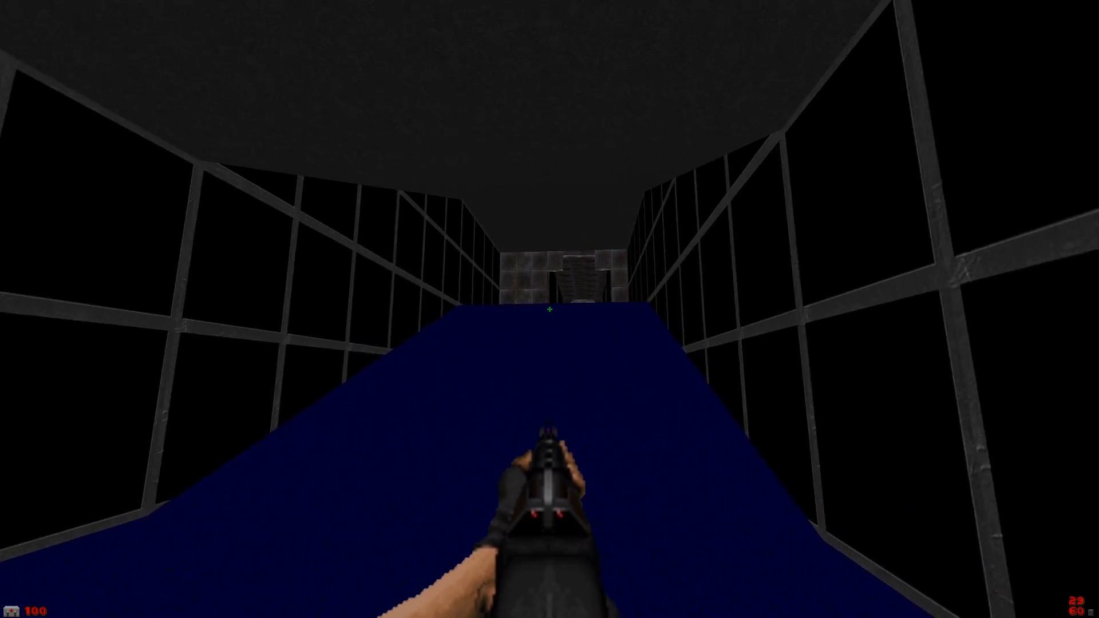
pyautogui.press('w')
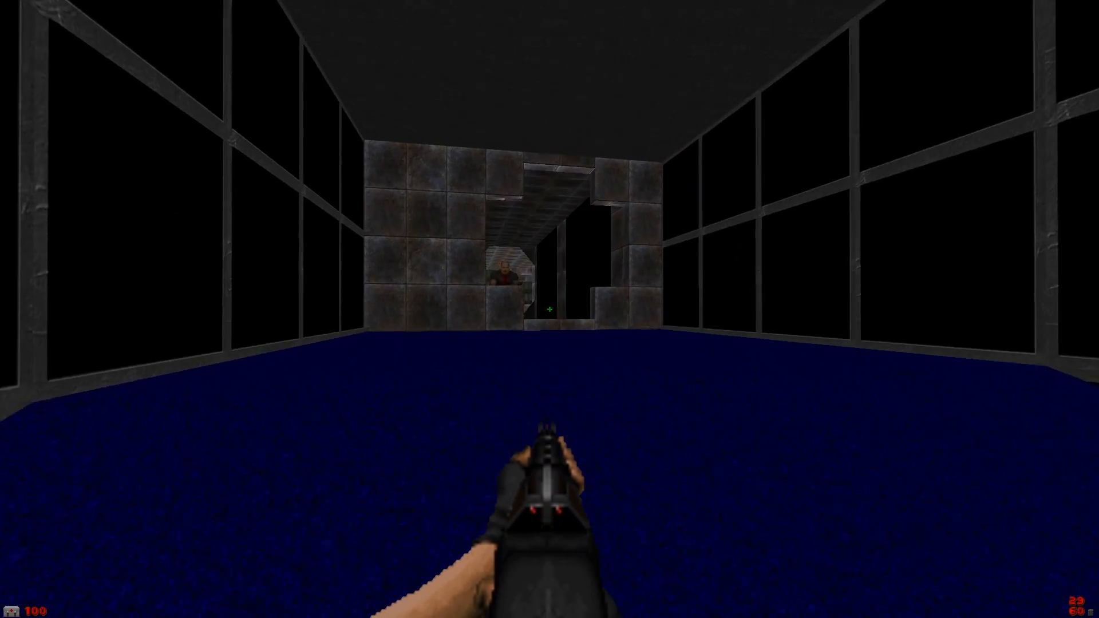
pyautogui.press('w')
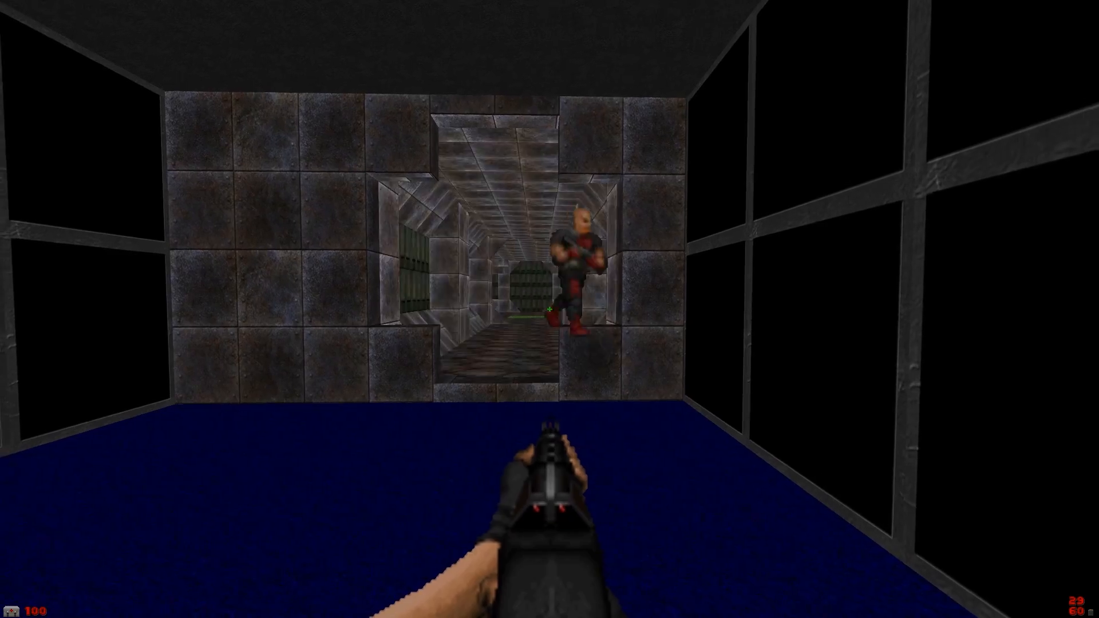
# - Shoot the monster at the corridor entrance, collect the spawned radiation suit and continue through the corridor
pyautogui.click(550, 309)
pyautogui.click(549, 309)
pyautogui.press('w')
pyautogui.click(549, 309)
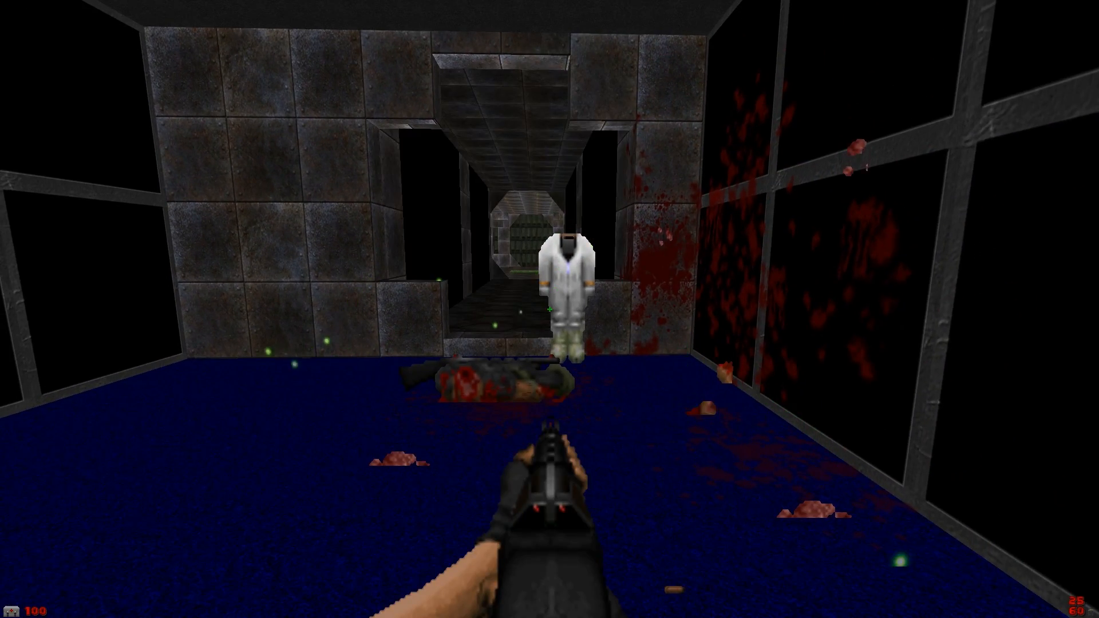
pyautogui.press('w')
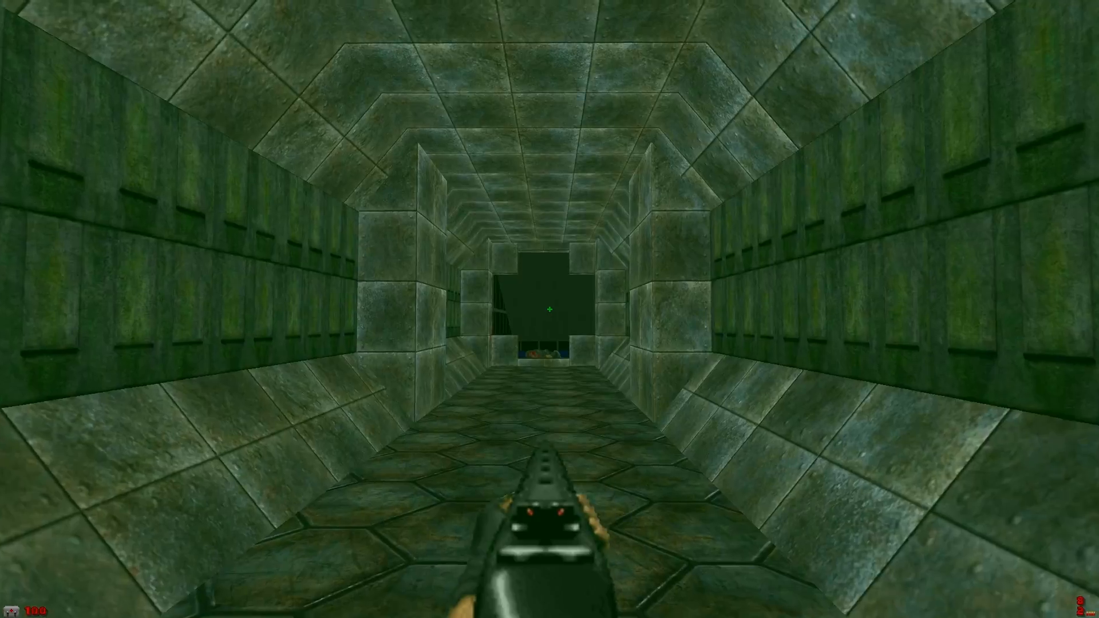
# - Walk around the duplicate room and inspect the slime square while wearing the radiation suit
pyautogui.press('w')
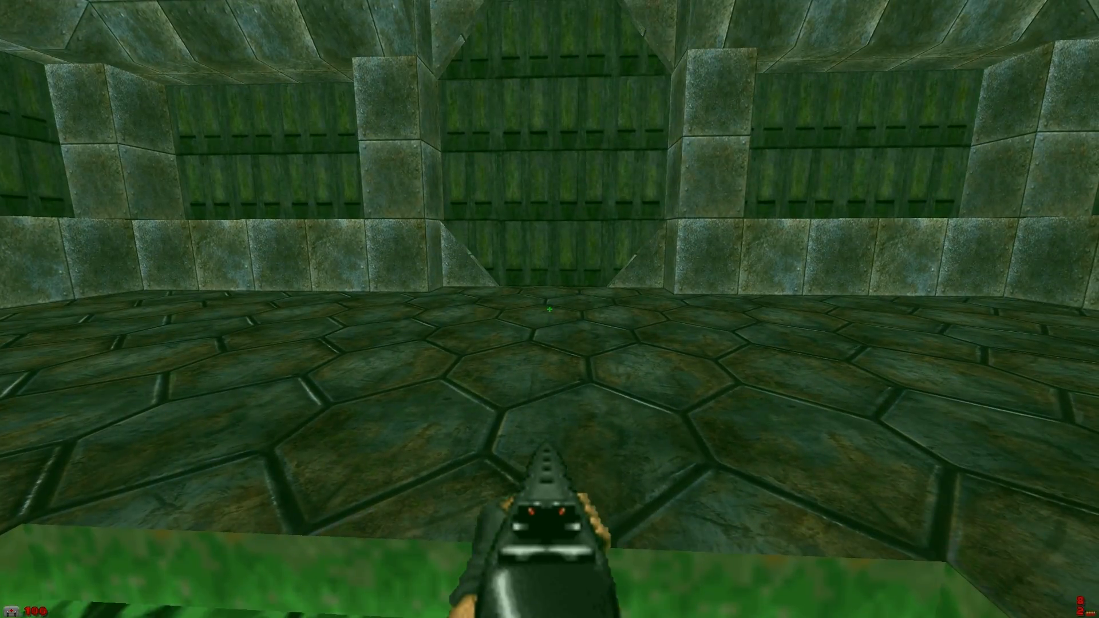
pyautogui.press('w')
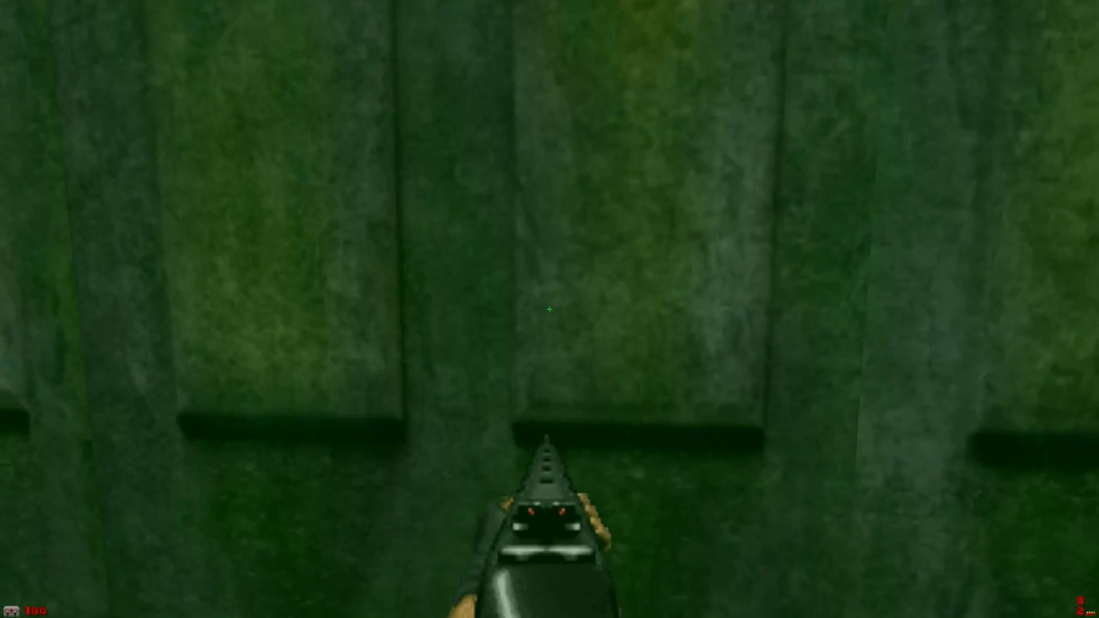
pyautogui.press('w')
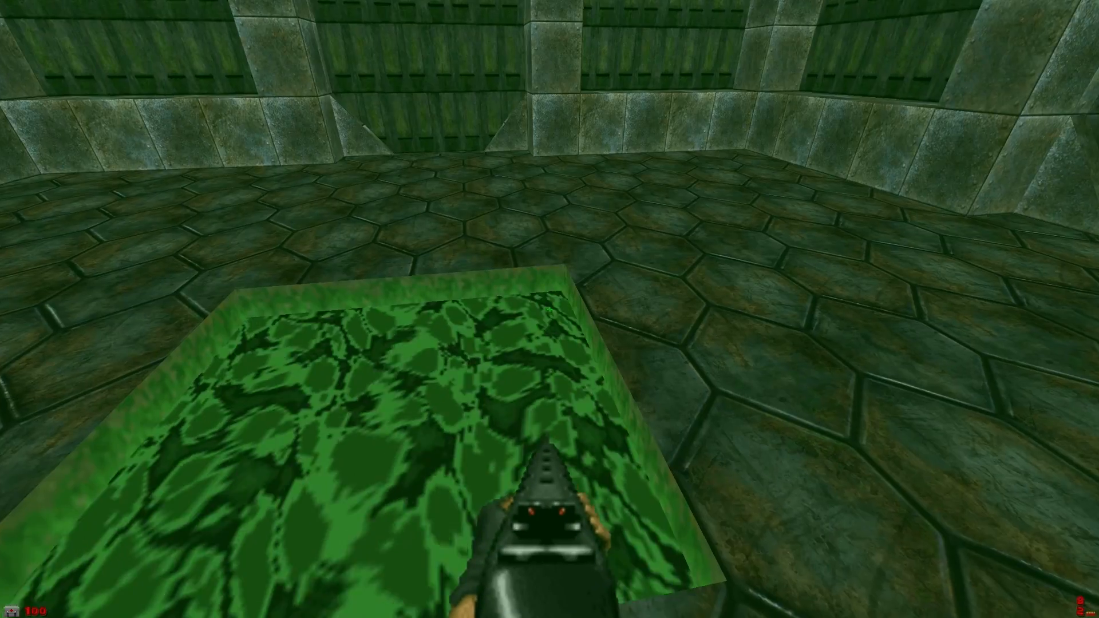
pyautogui.press('w')
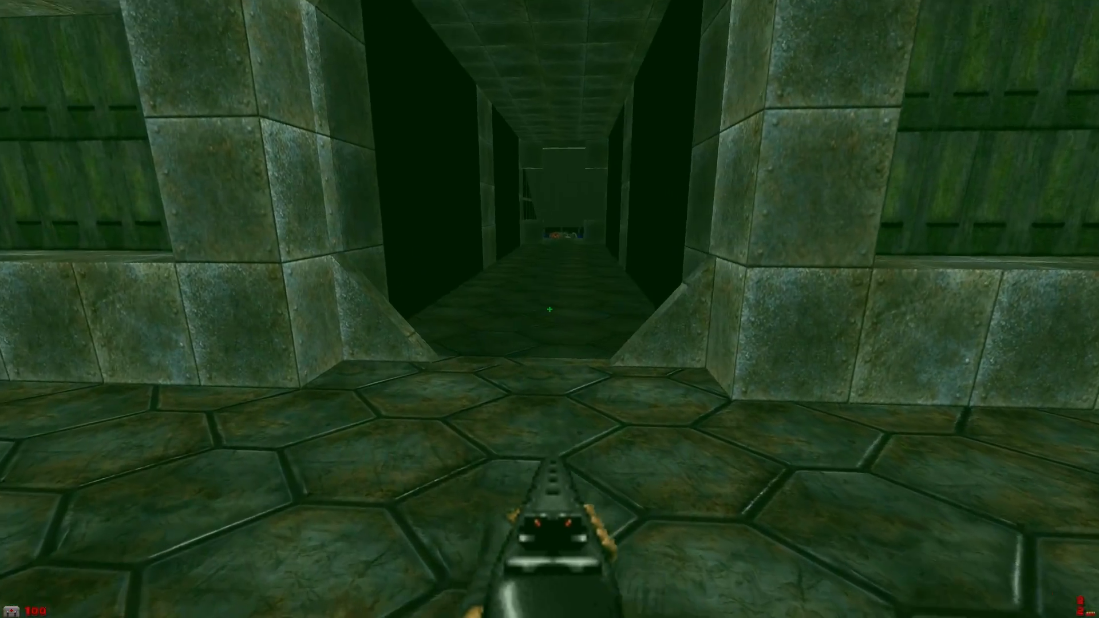
# - Leave the duplicate room through the long corridor and cross the blue-floored hall towards the opening in its far wall
pyautogui.press('w')
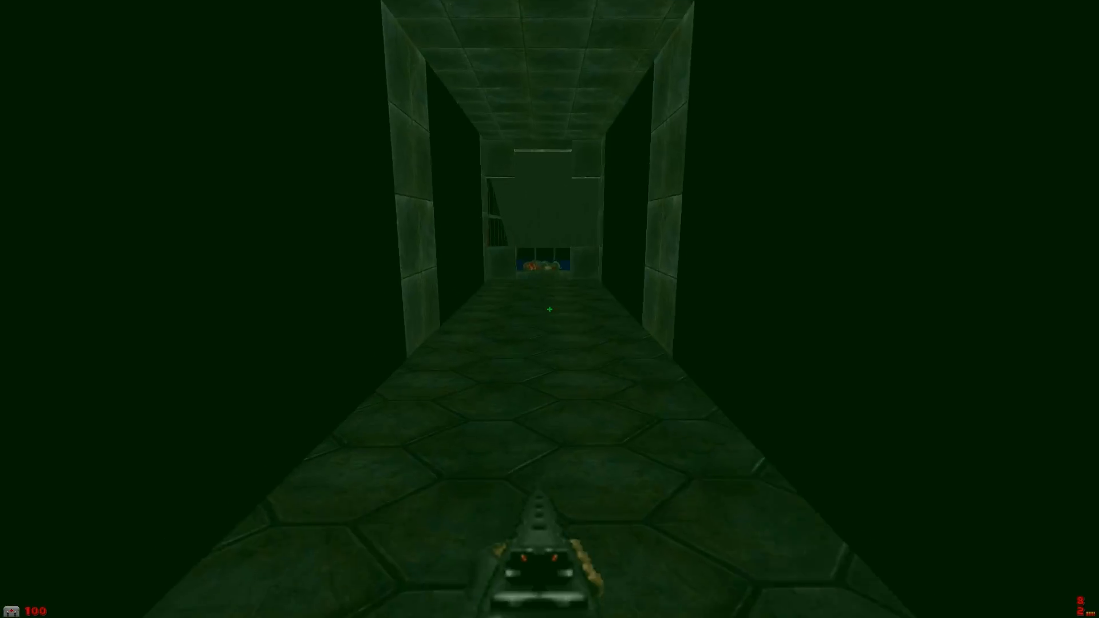
pyautogui.press('w')
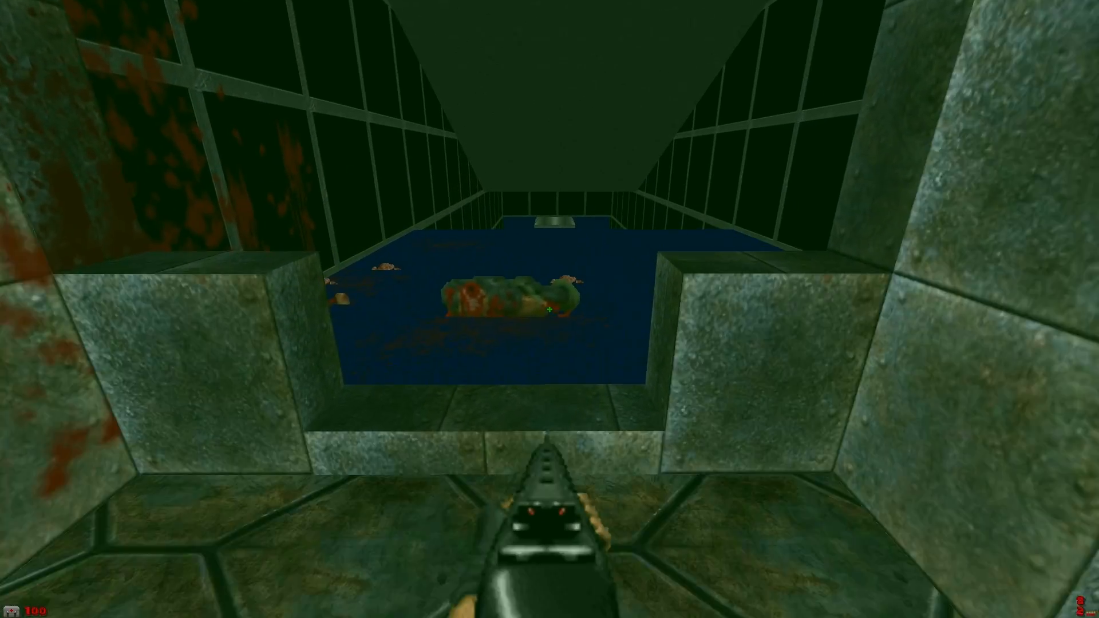
pyautogui.press('w')
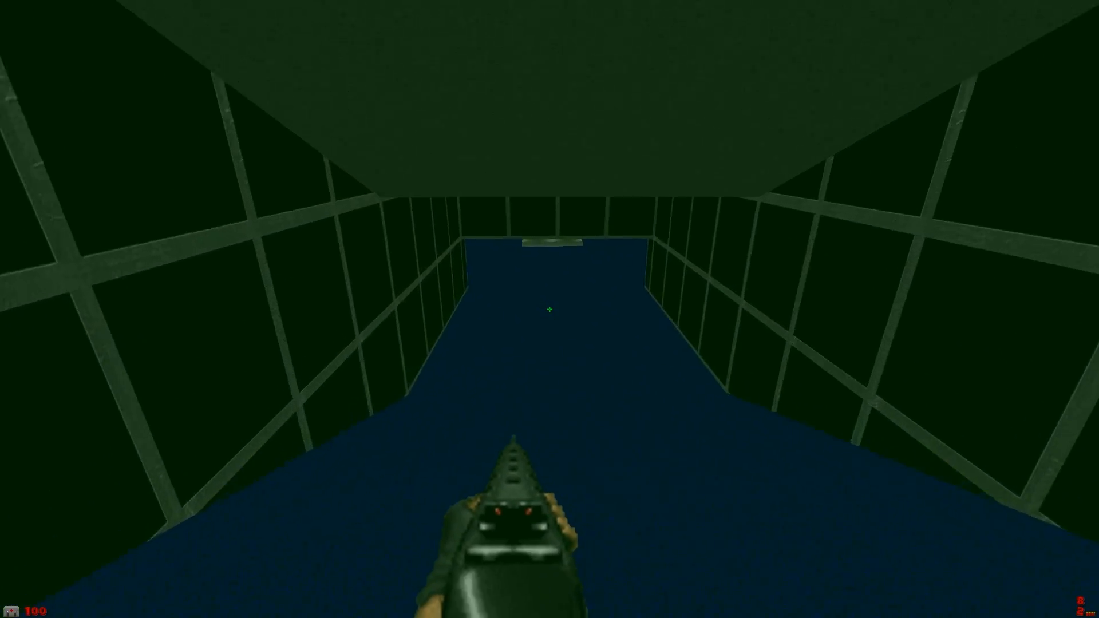
pyautogui.press('w')
pyautogui.press('w')
pyautogui.press('w')
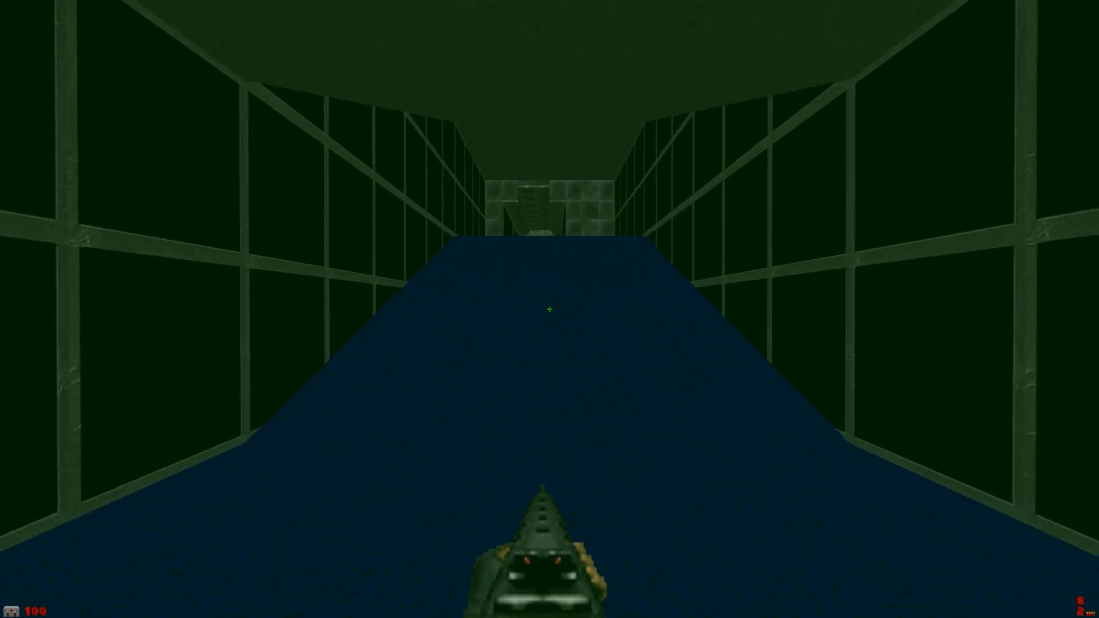
pyautogui.press('w')
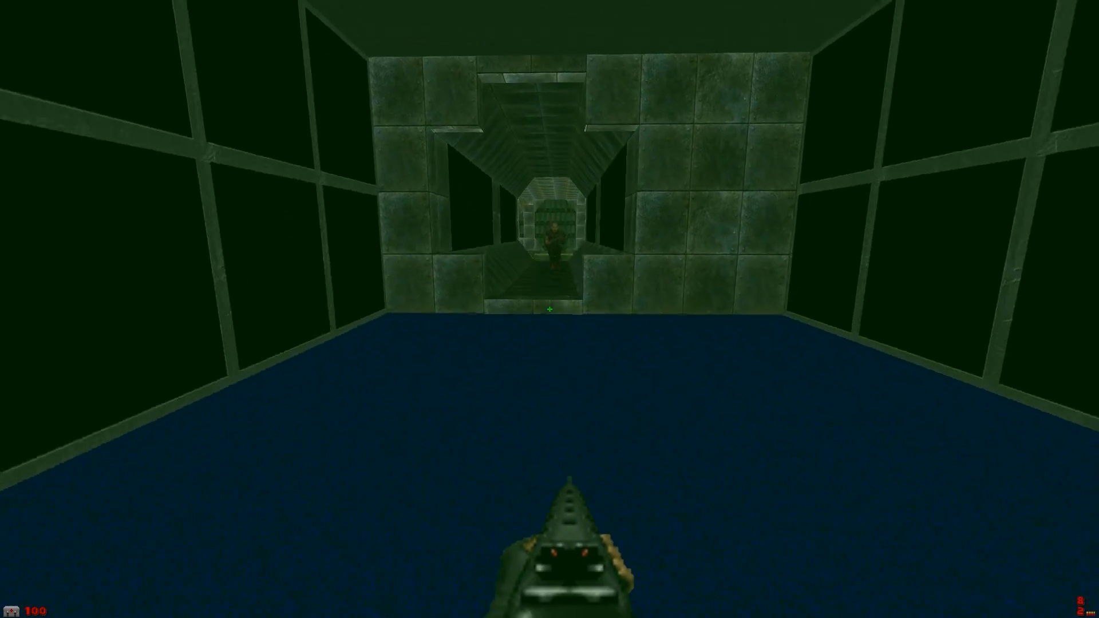
# - Shoot the monster in the far corridor, enter the original room and collect the blue keycard beside the slime square
pyautogui.click(550, 309)
pyautogui.press('w')
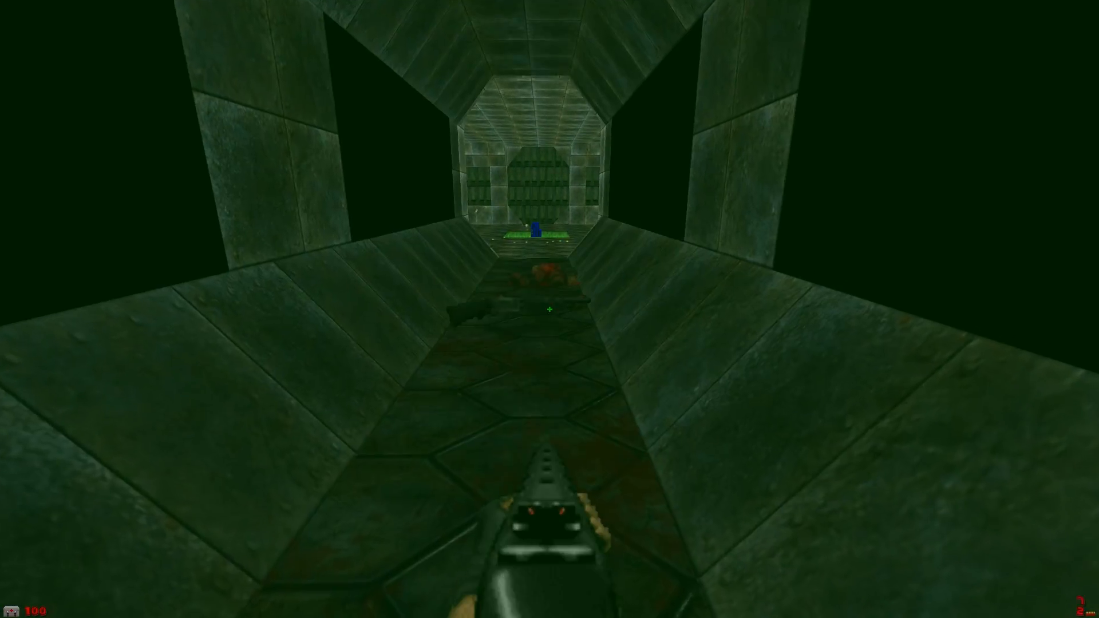
pyautogui.press('w')
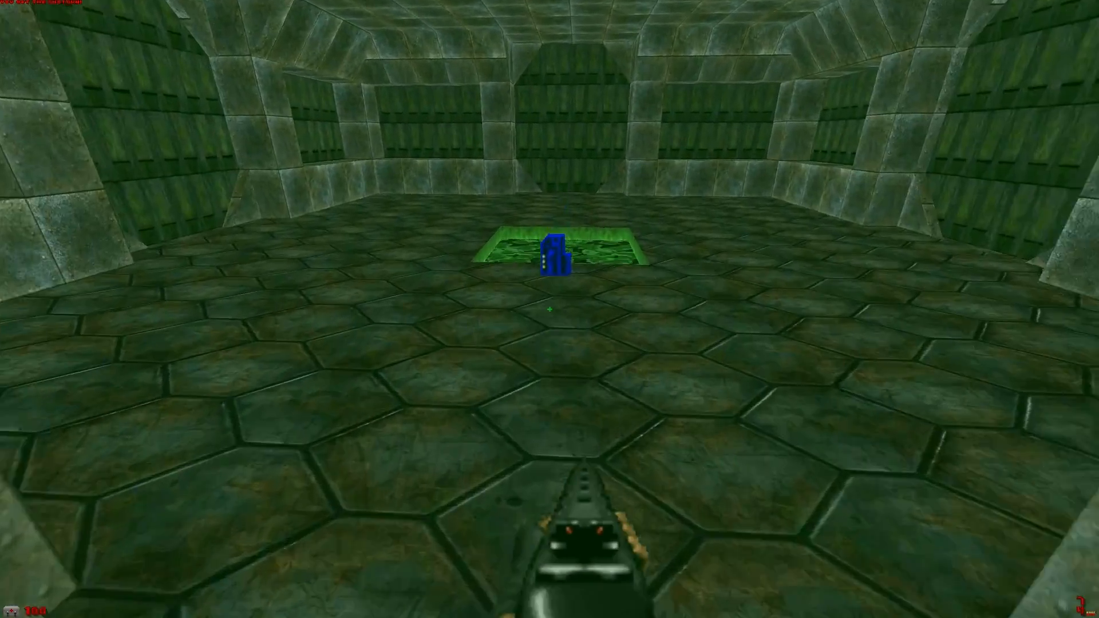
pyautogui.press('w')
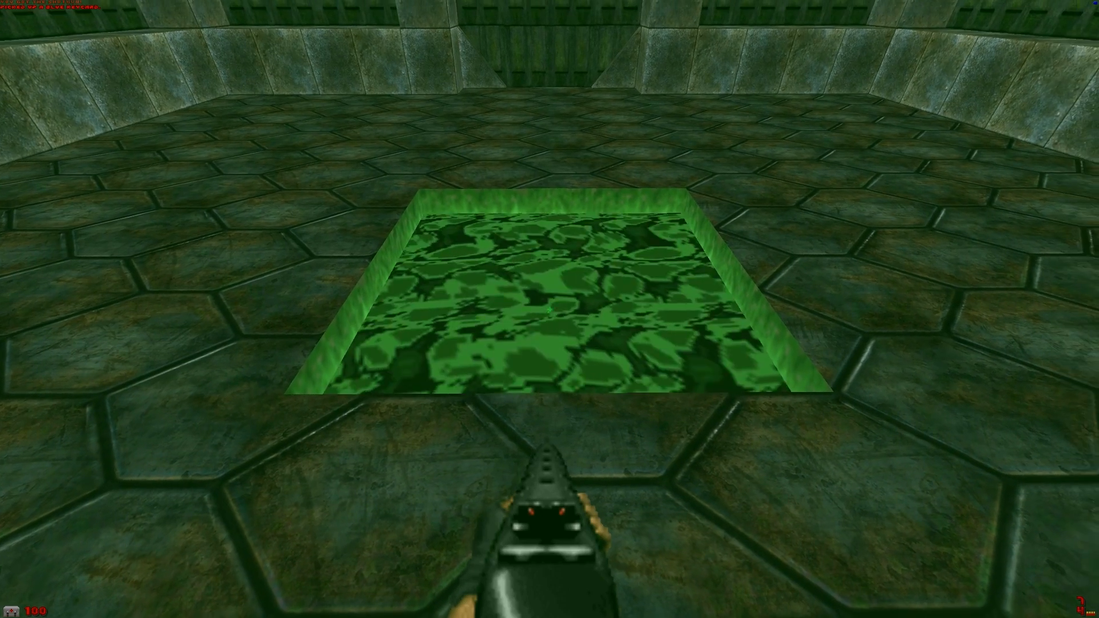